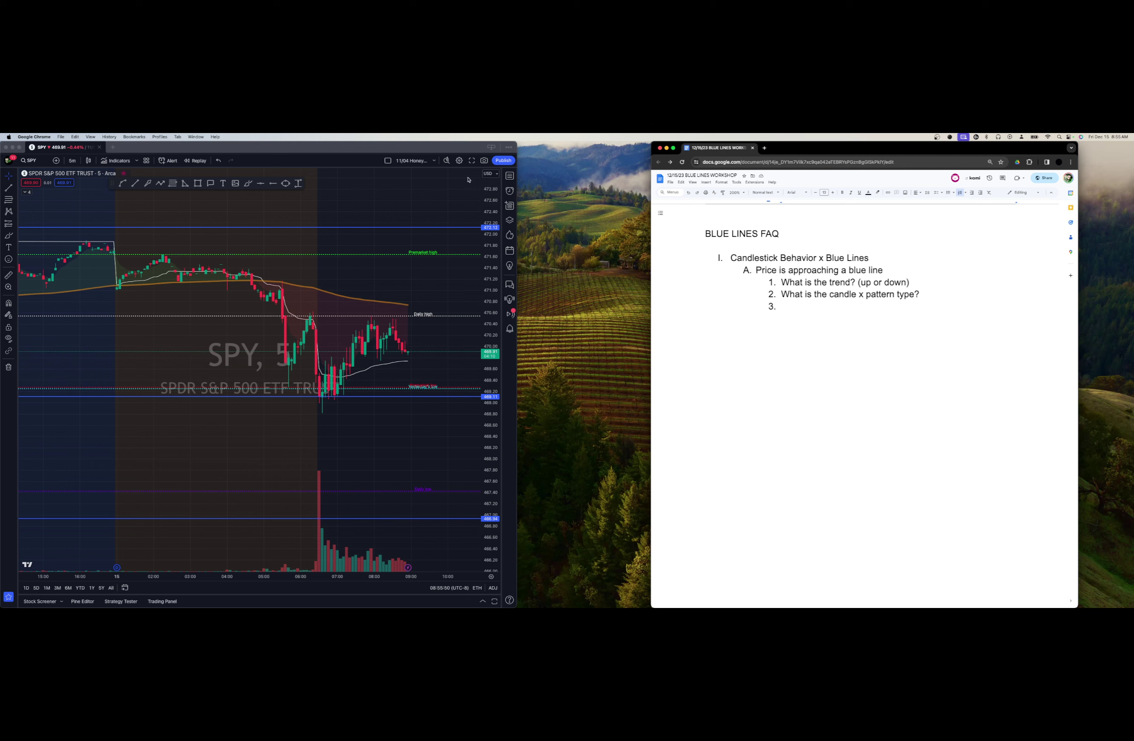
Place a horizontal ray at the daily high, about 470.54, on the SPY 5-minute chart.
click(272, 184)
click(303, 316)
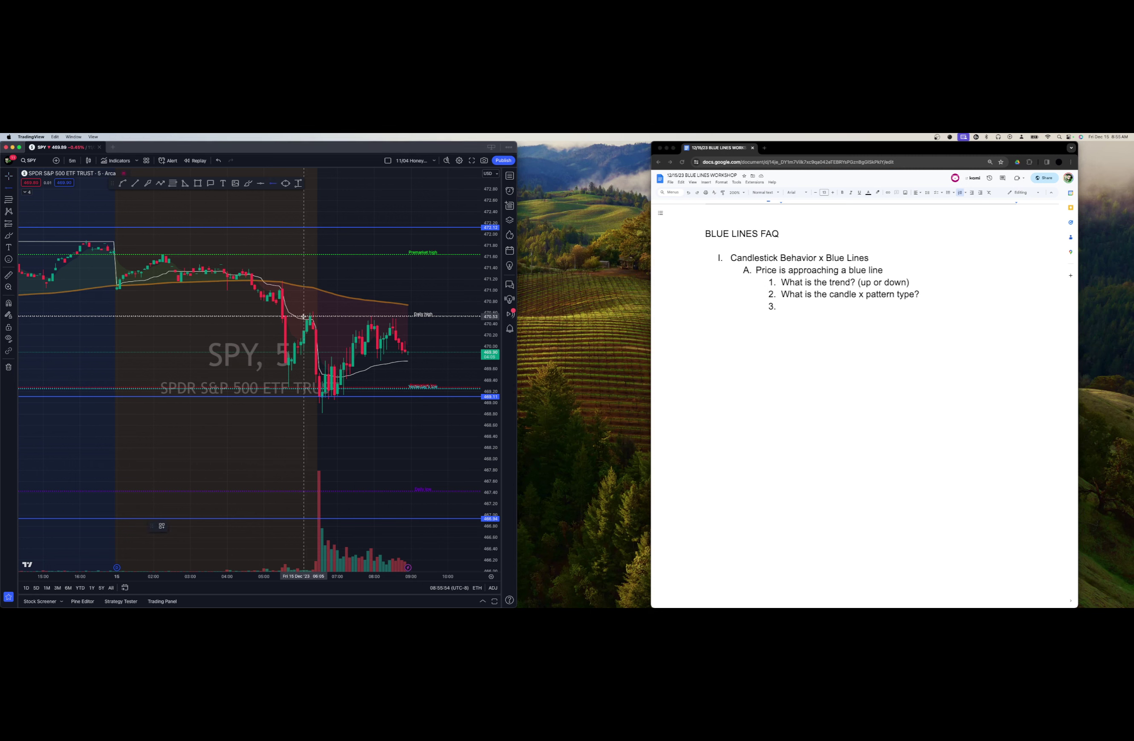
click(411, 276)
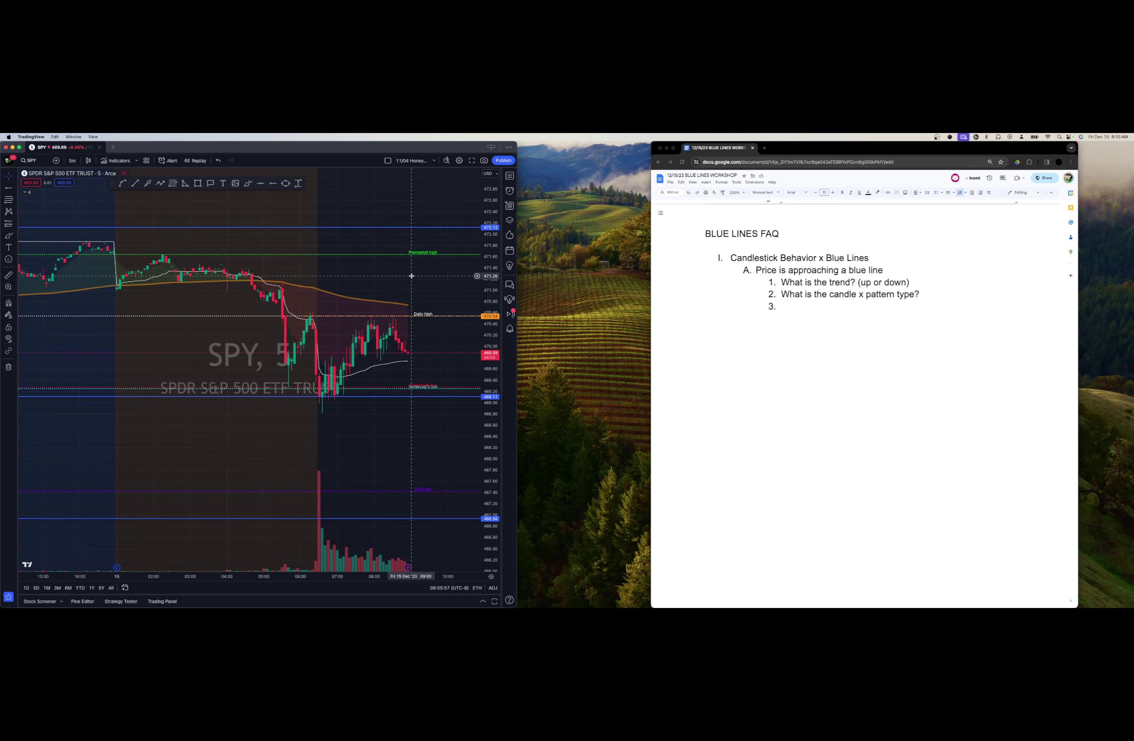
click(272, 184)
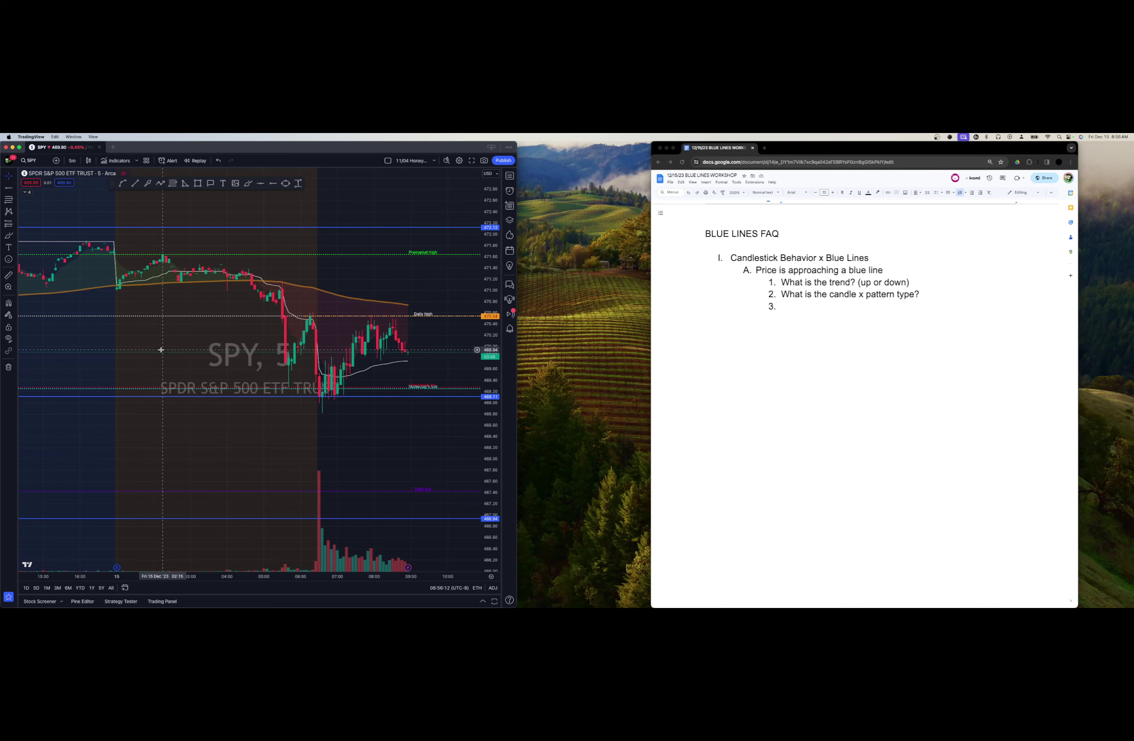
Draw a horizontal line at about 470.71 between the two blue lines, slightly above the daily high.
scroll(161, 350, down, 3)
scroll(161, 350, down, 5)
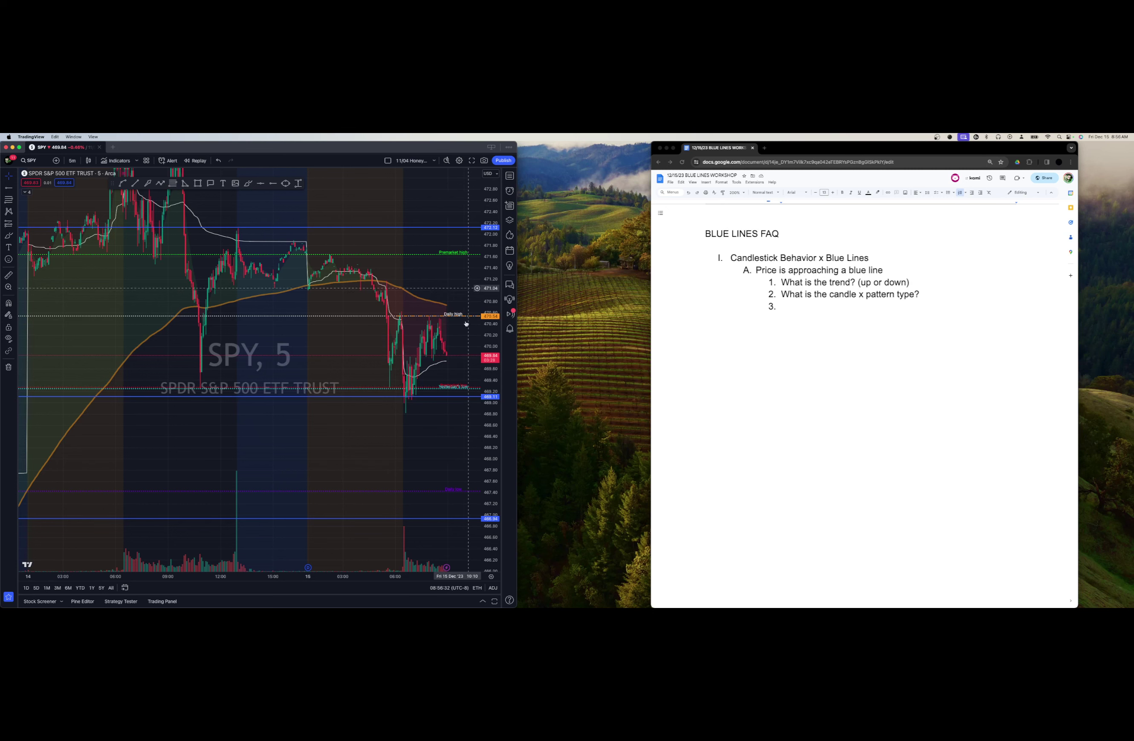
scroll(307, 282, right, 3)
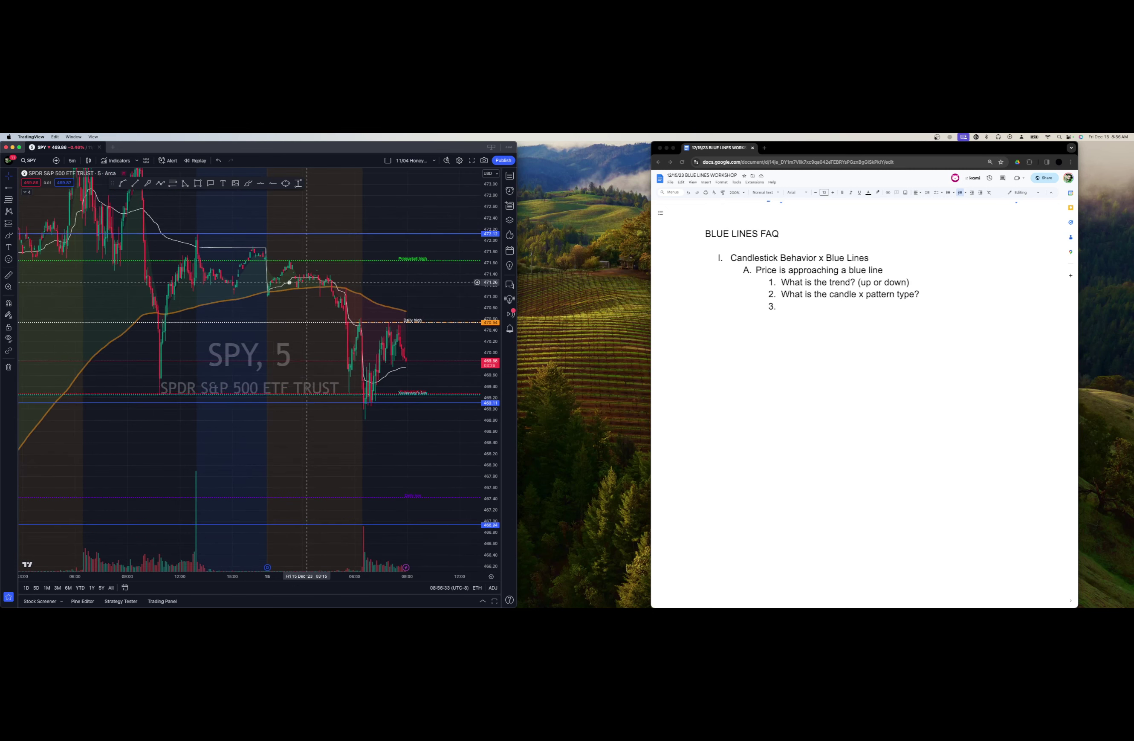
scroll(307, 282, right, 3)
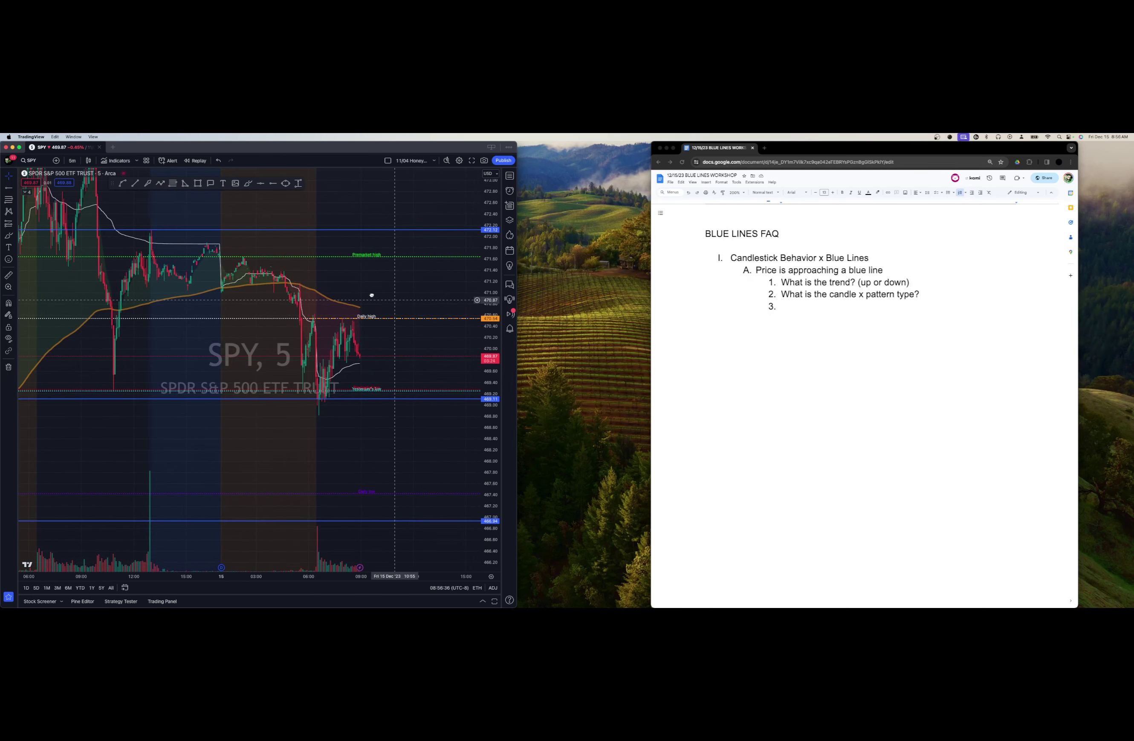
scroll(394, 300, right, 2)
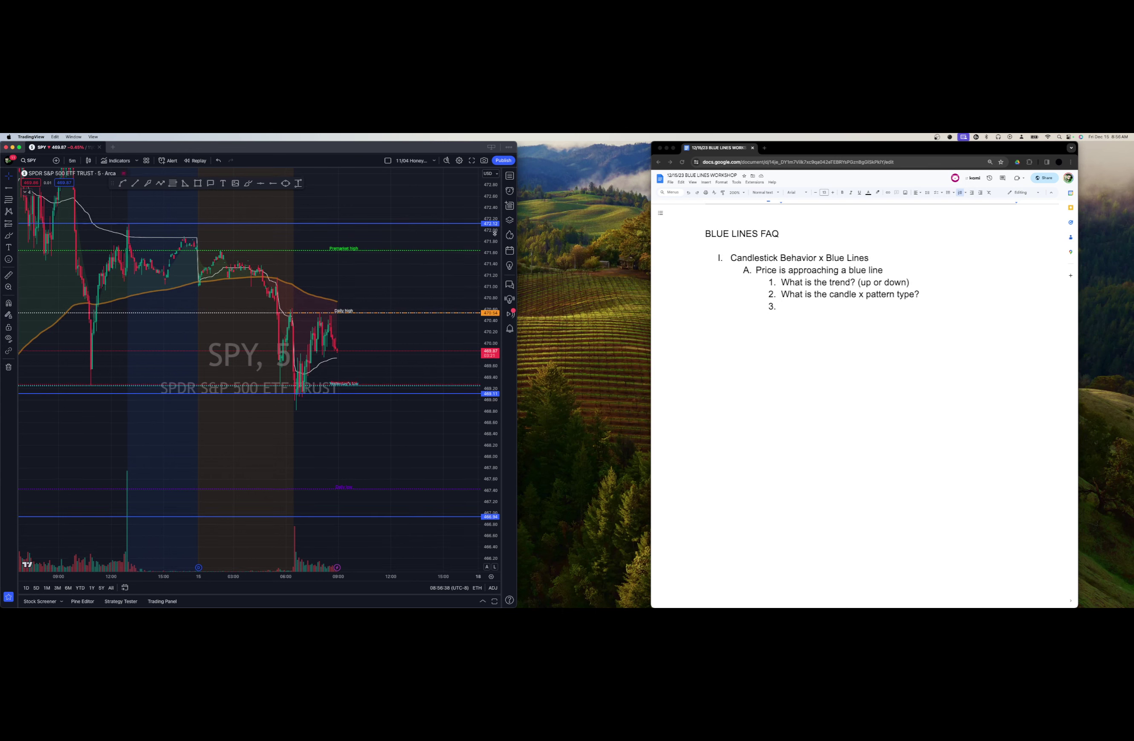
scroll(495, 271, up, 2)
scroll(374, 347, right, 3)
scroll(368, 361, down, 2)
click(174, 184)
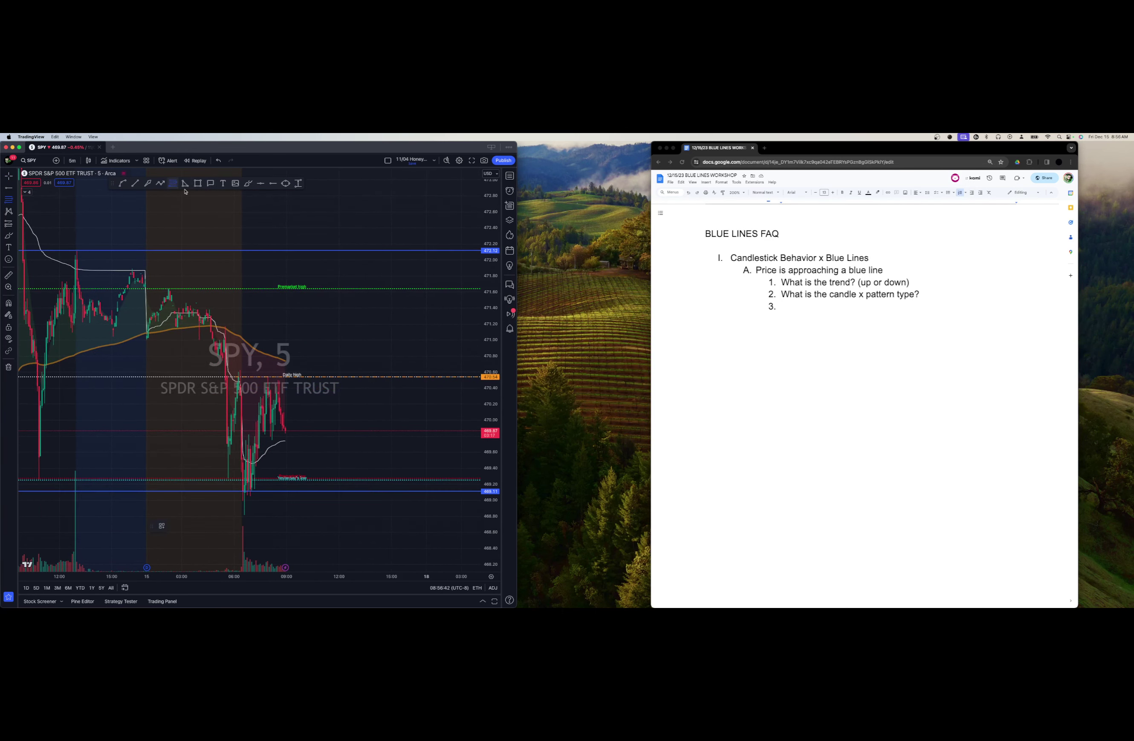
click(271, 250)
click(263, 184)
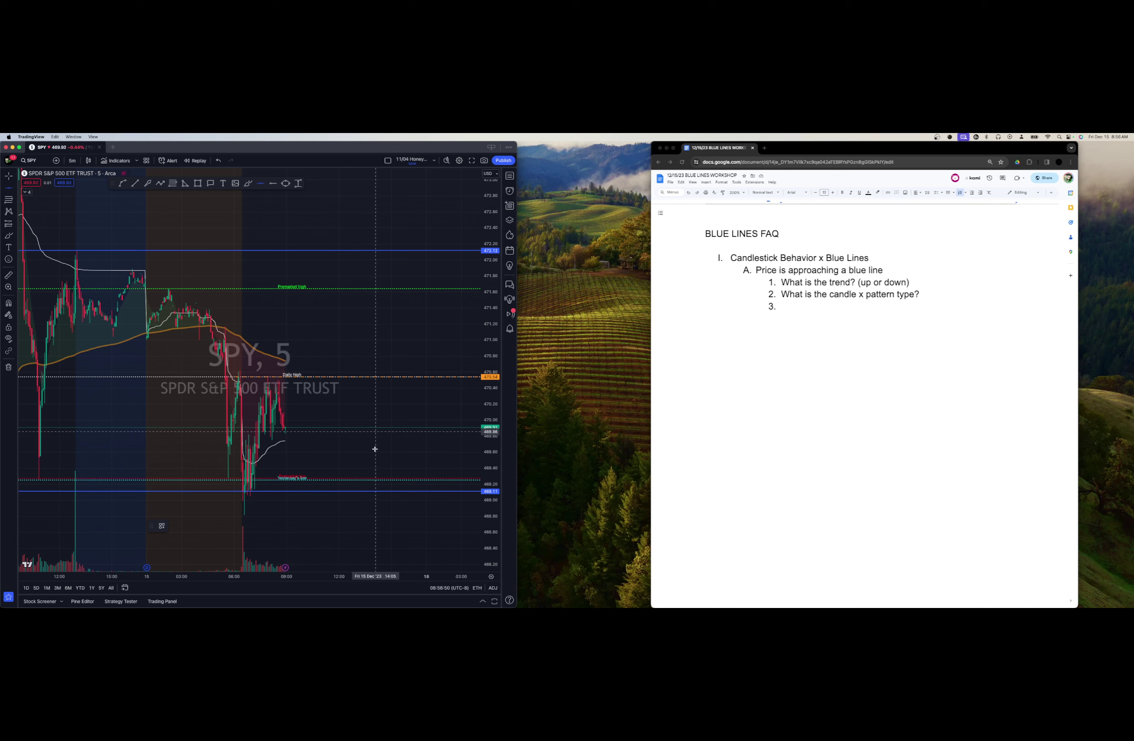
click(352, 363)
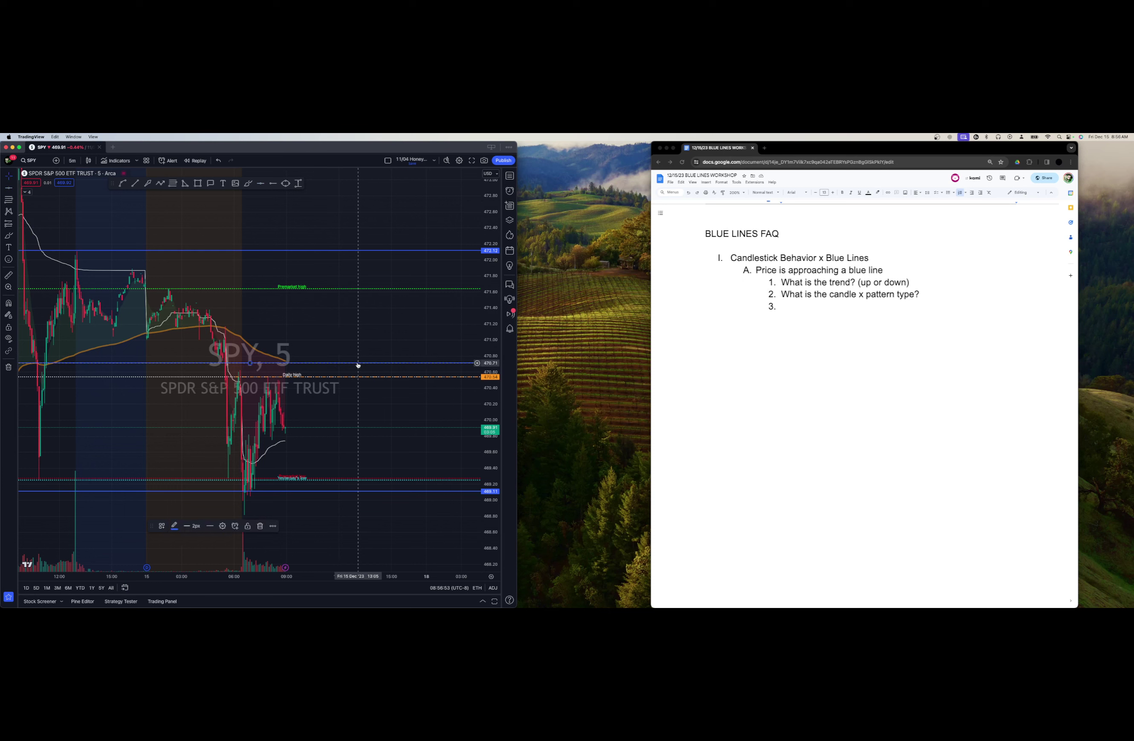
Draw a Fibonacci retracement from the 472.12 blue line down to 469.12 and align the new horizontal line with its 0.5 level, 470.62.
click(173, 184)
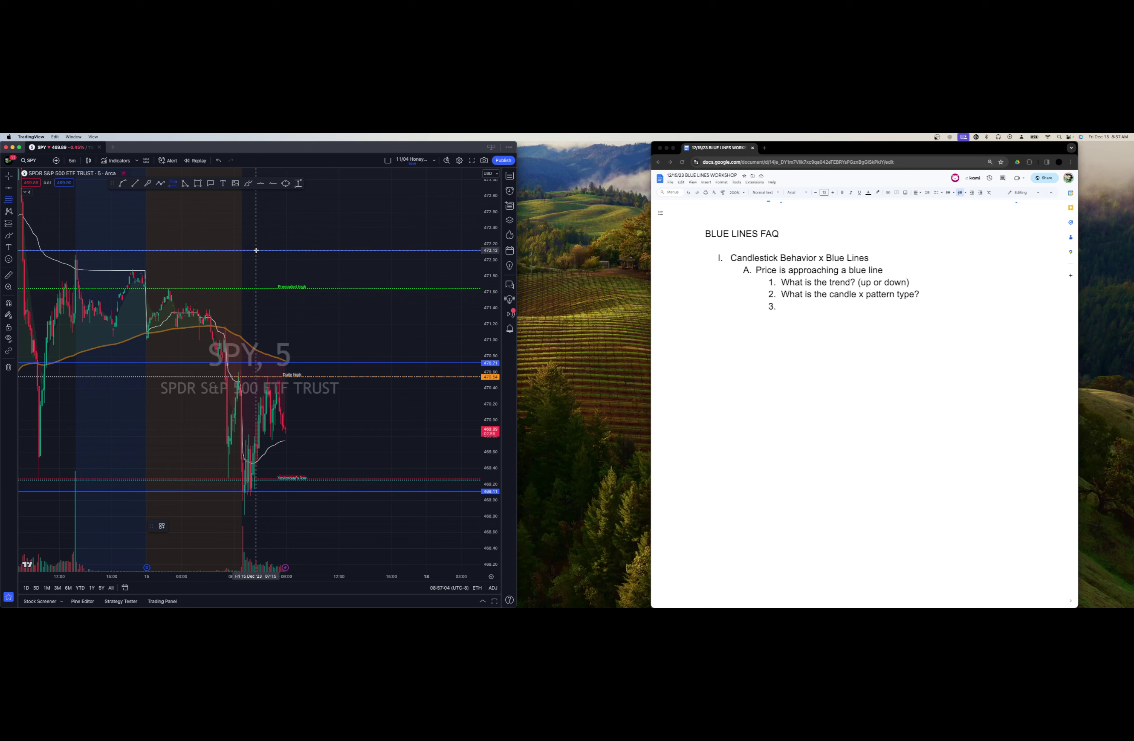
click(256, 250)
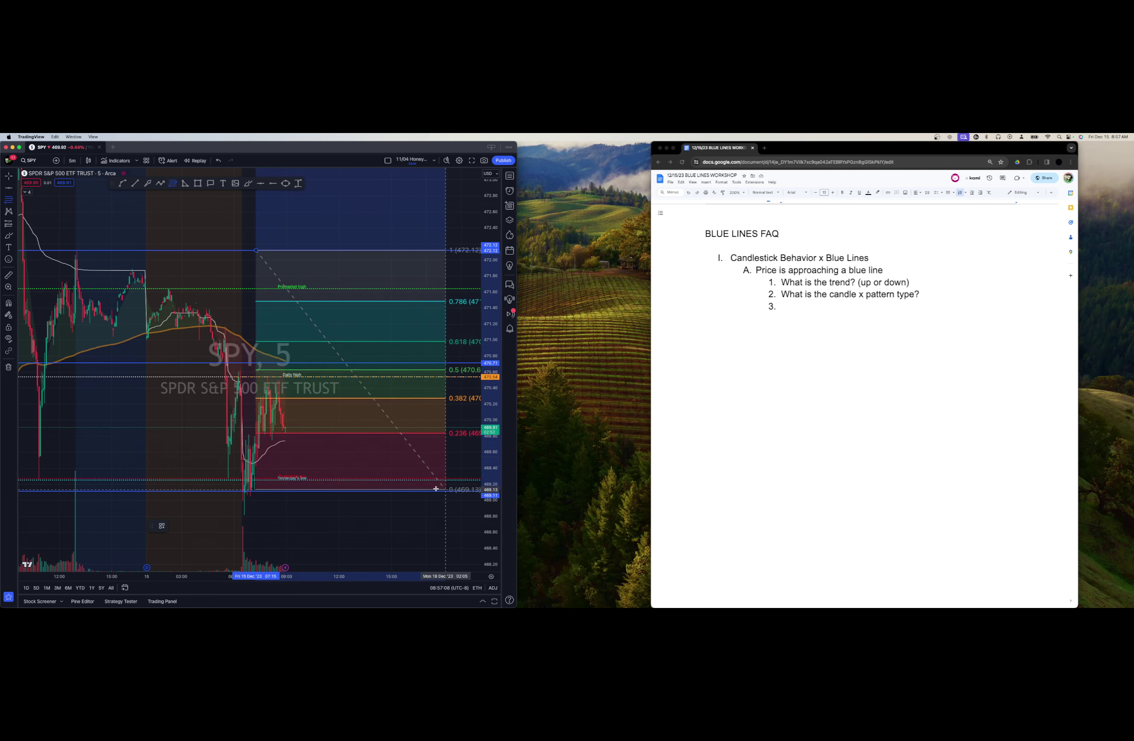
click(430, 480)
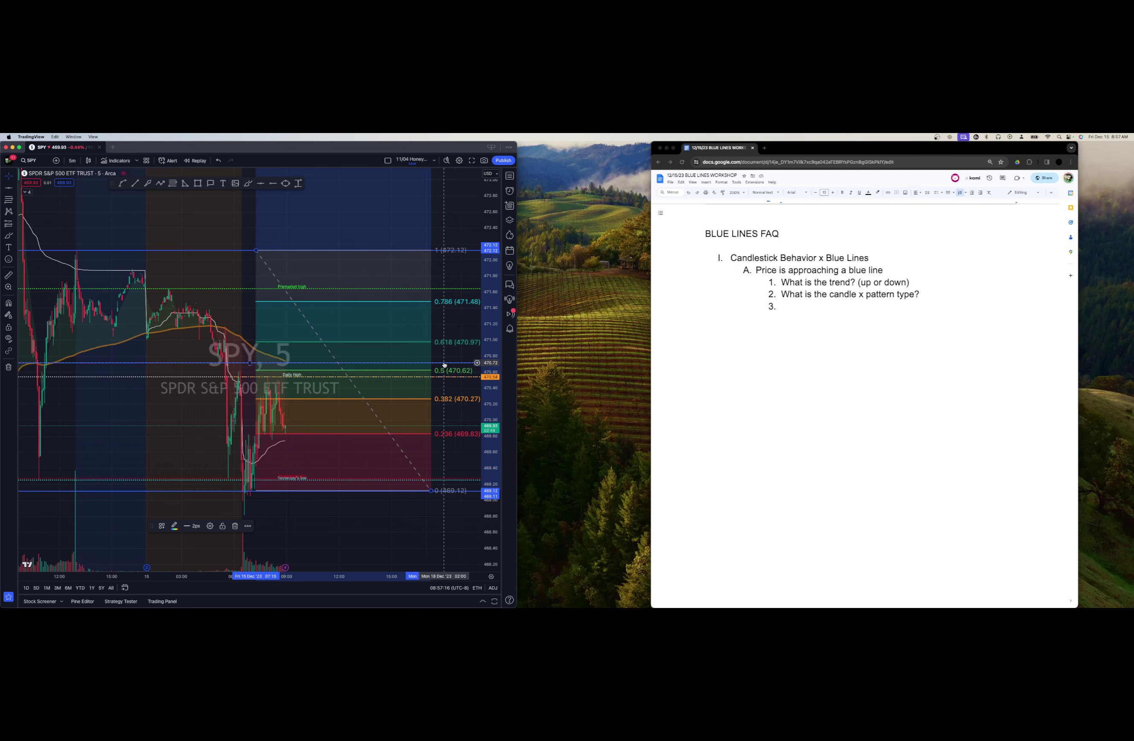
drag(443, 363, 443, 369)
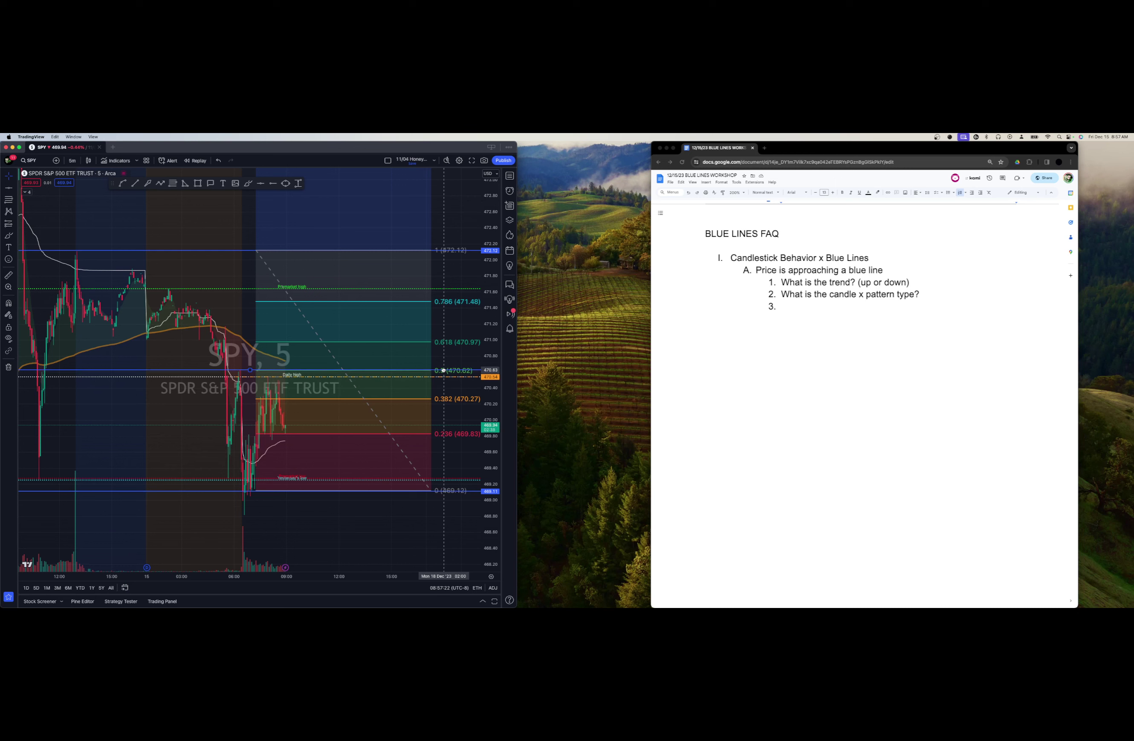
drag(443, 370, 444, 370)
Delete the horizontal line at the 0.5 level and the Fibonacci retracement.
click(249, 371)
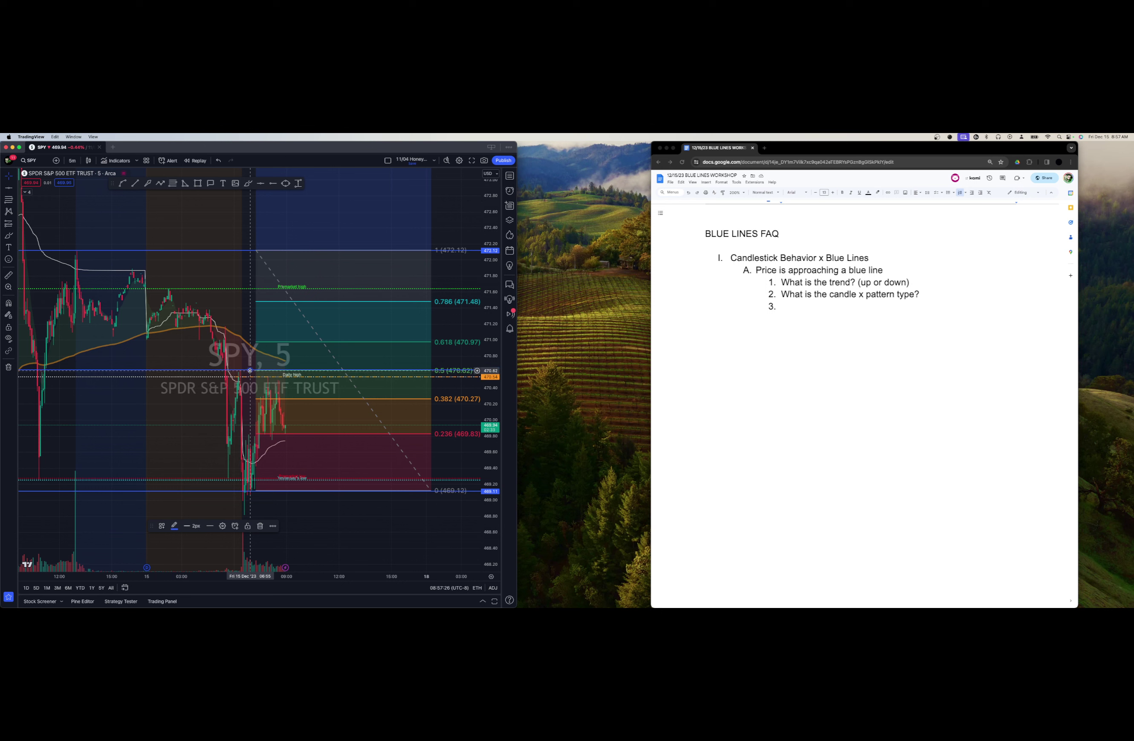
click(258, 529)
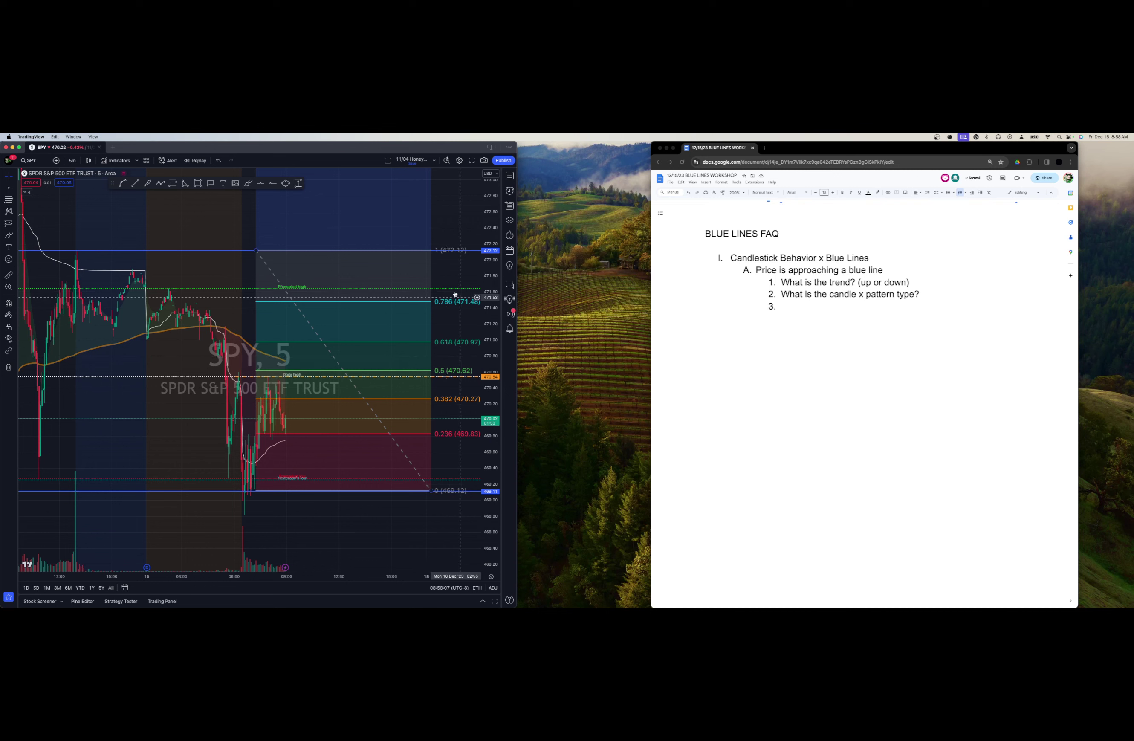
click(432, 272)
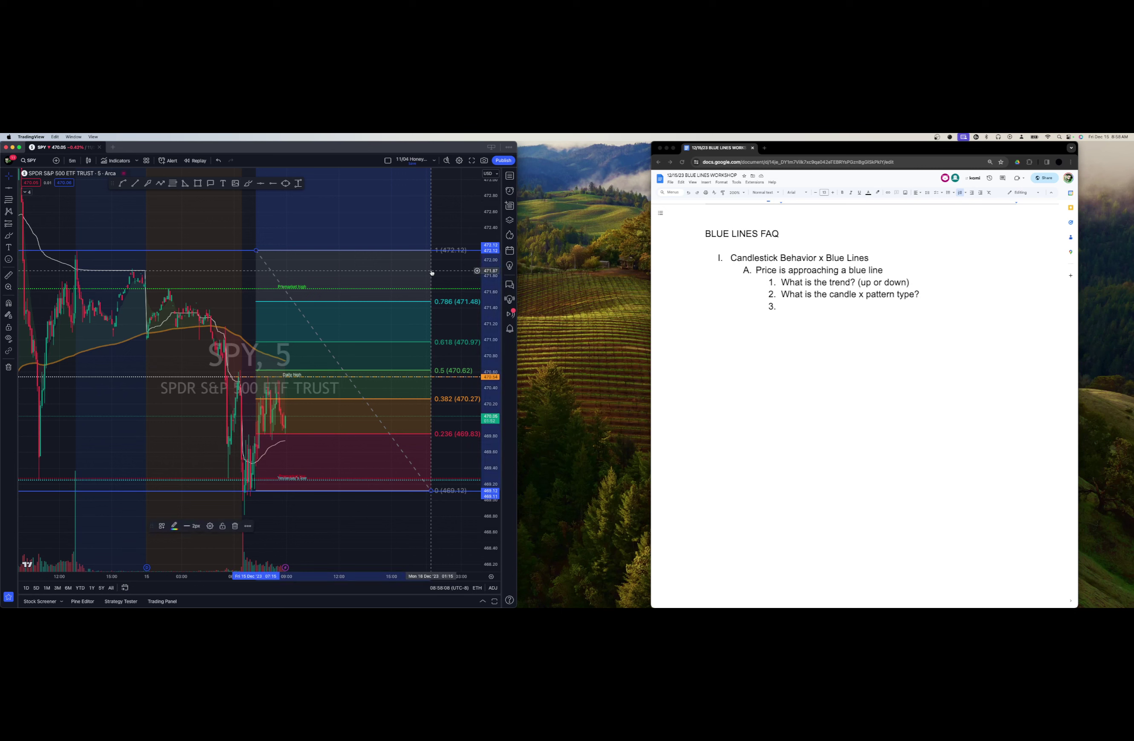
key(Delete)
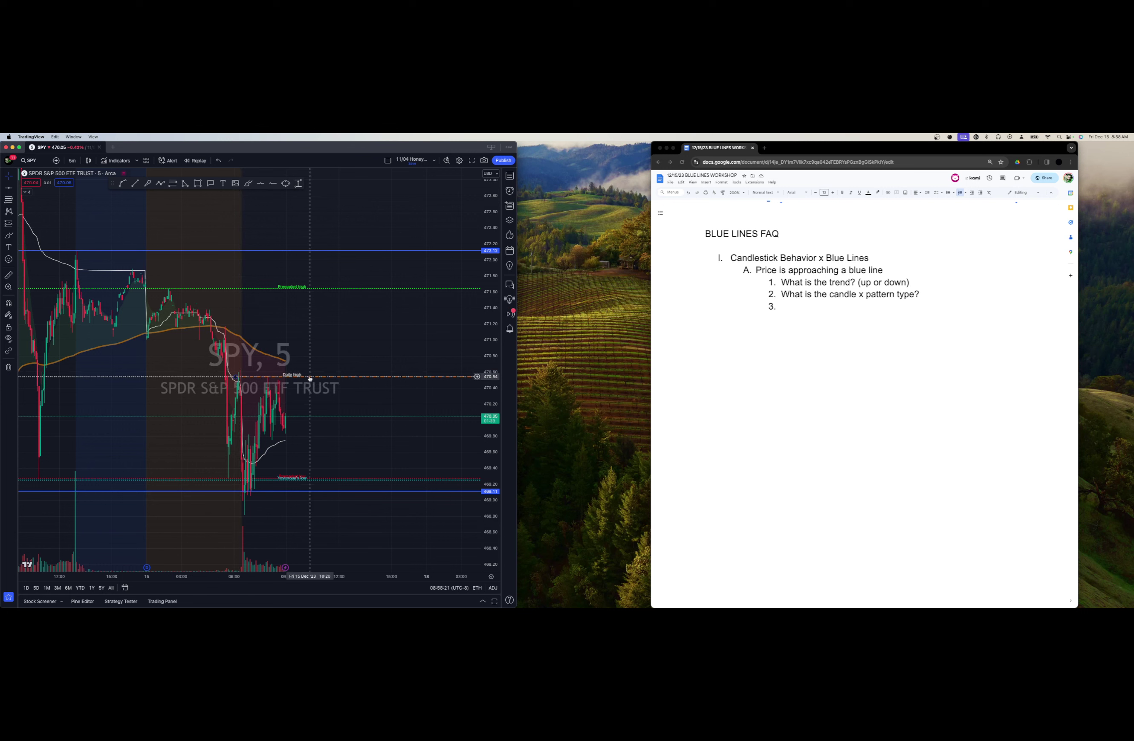
Lower the orange dashed ray from the daily high to about 470.40, near the recent candle tops.
drag(310, 378, 305, 388)
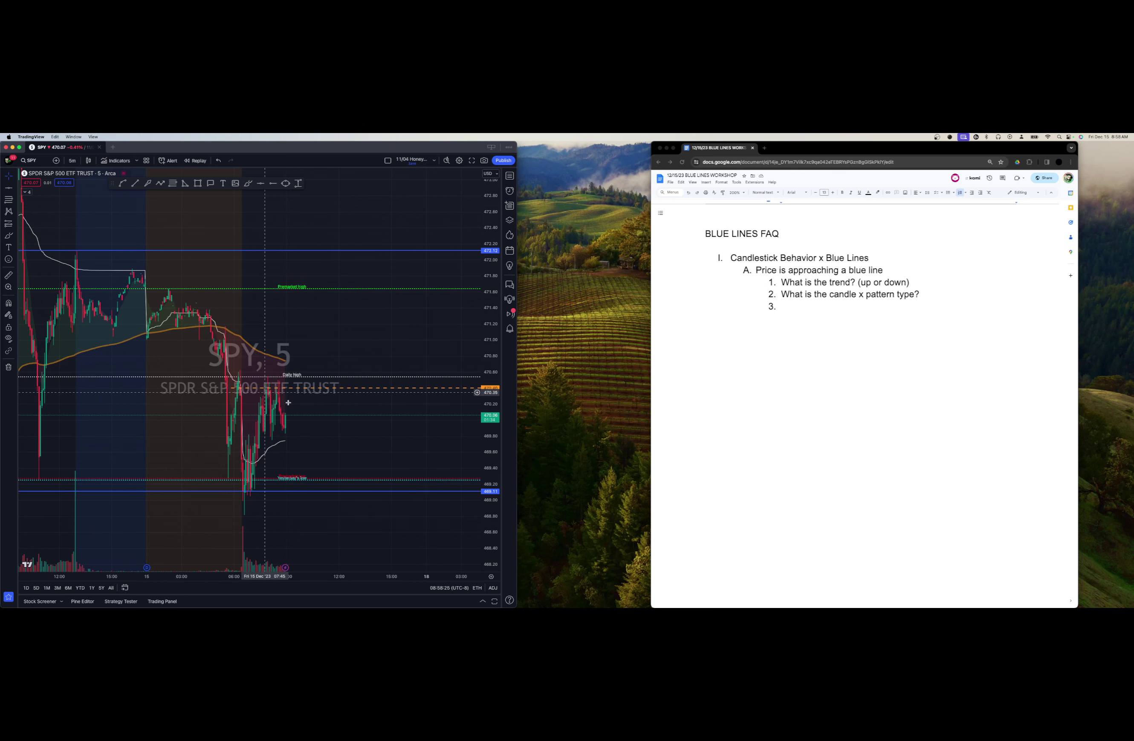
drag(311, 416, 348, 403)
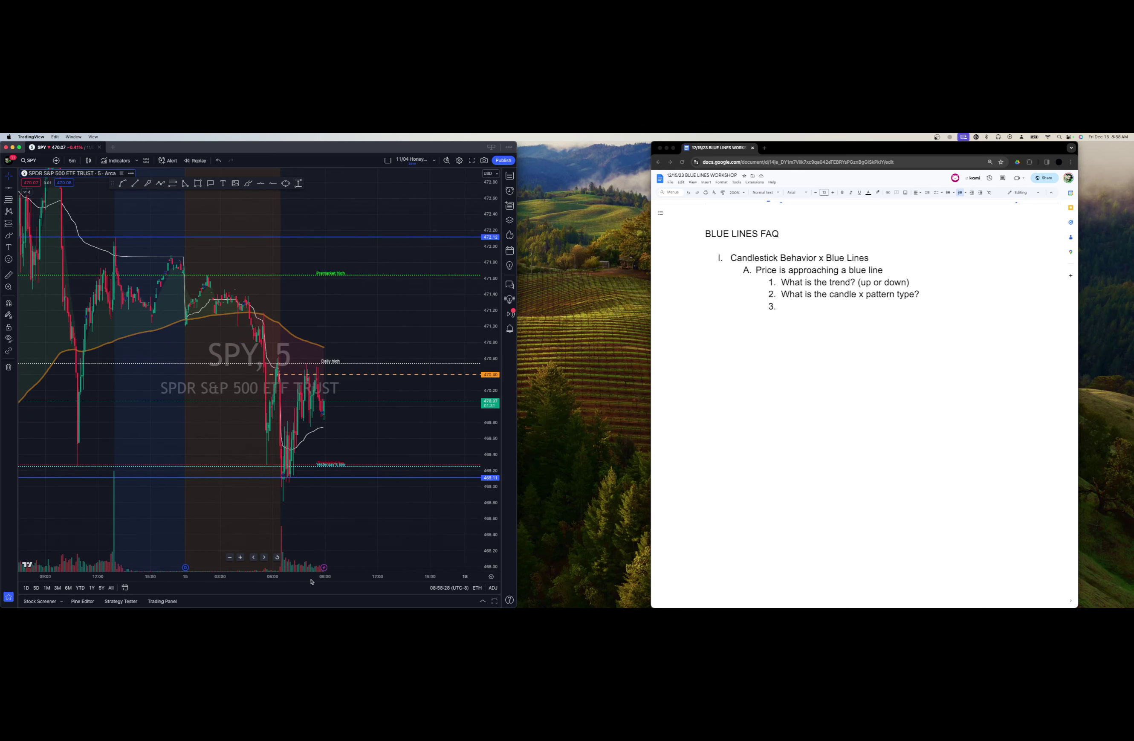
scroll(246, 404, up, 5)
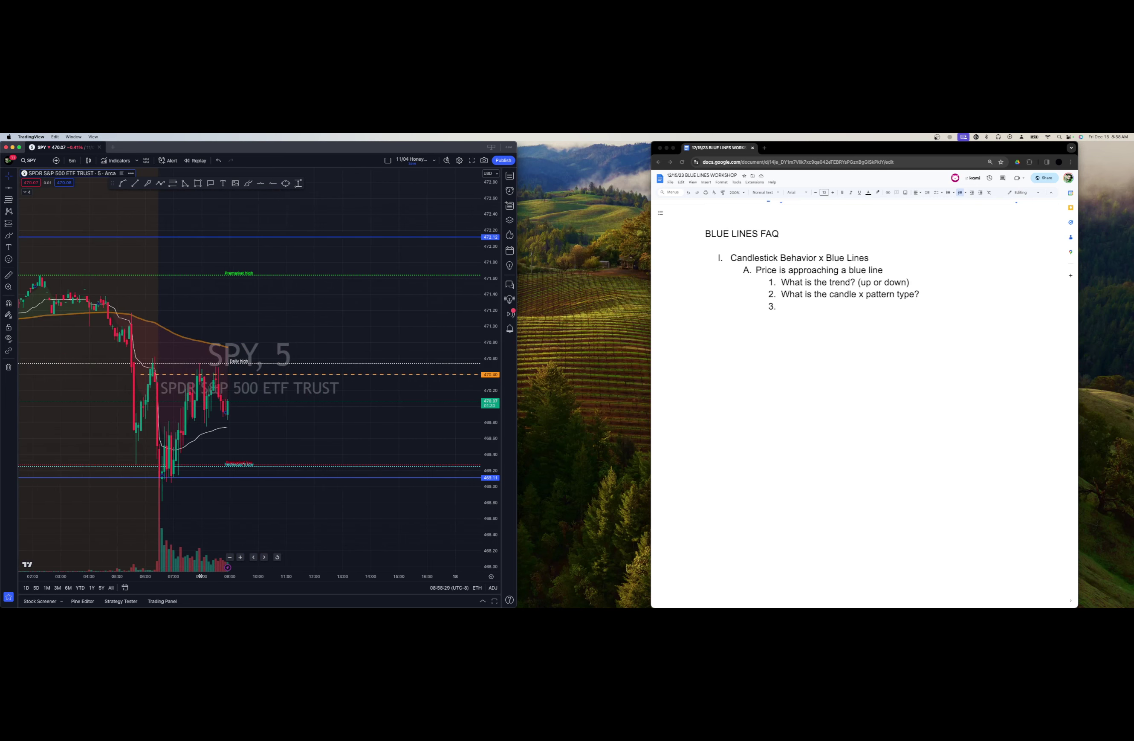
drag(268, 439, 348, 415)
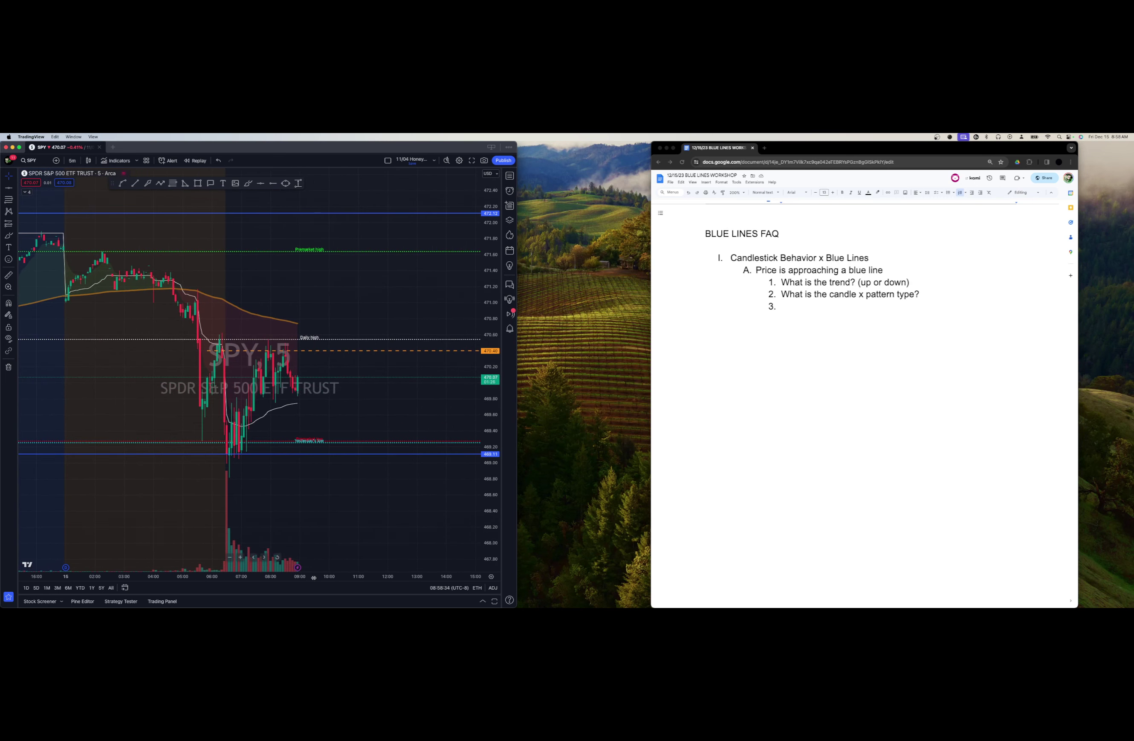
scroll(313, 577, up, 5)
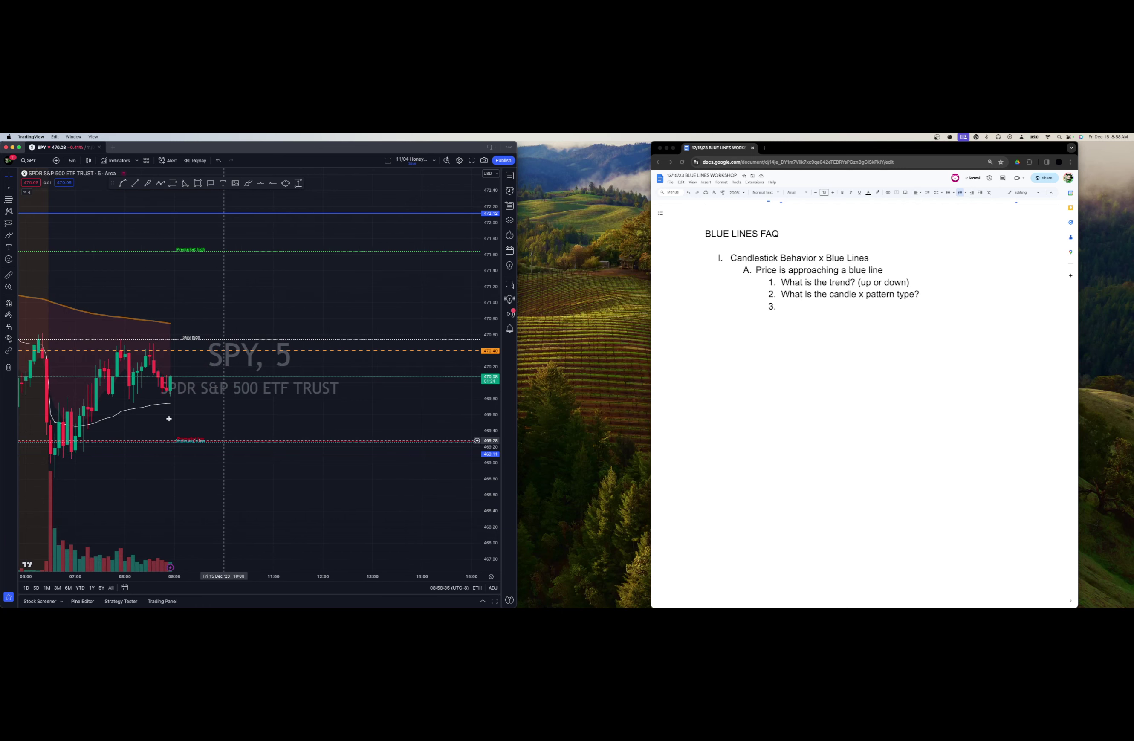
drag(271, 408, 358, 406)
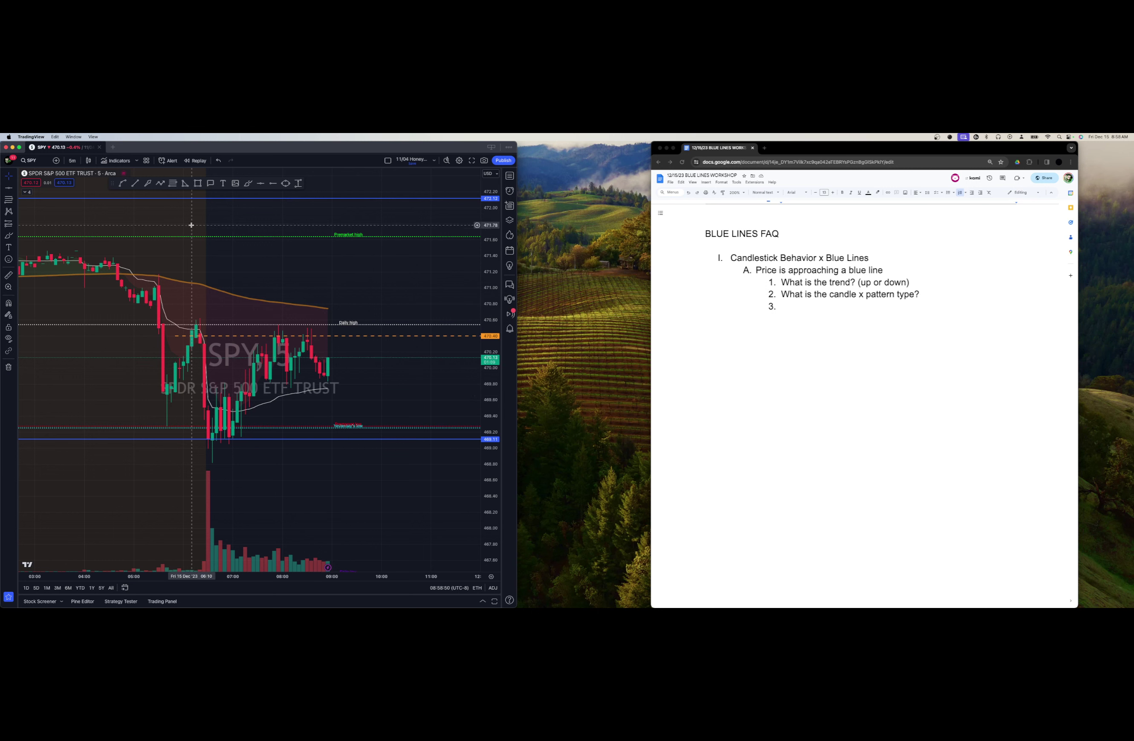
Switch the chart to the 15-minute interval and nudge the orange dashed ray slightly lower.
click(72, 161)
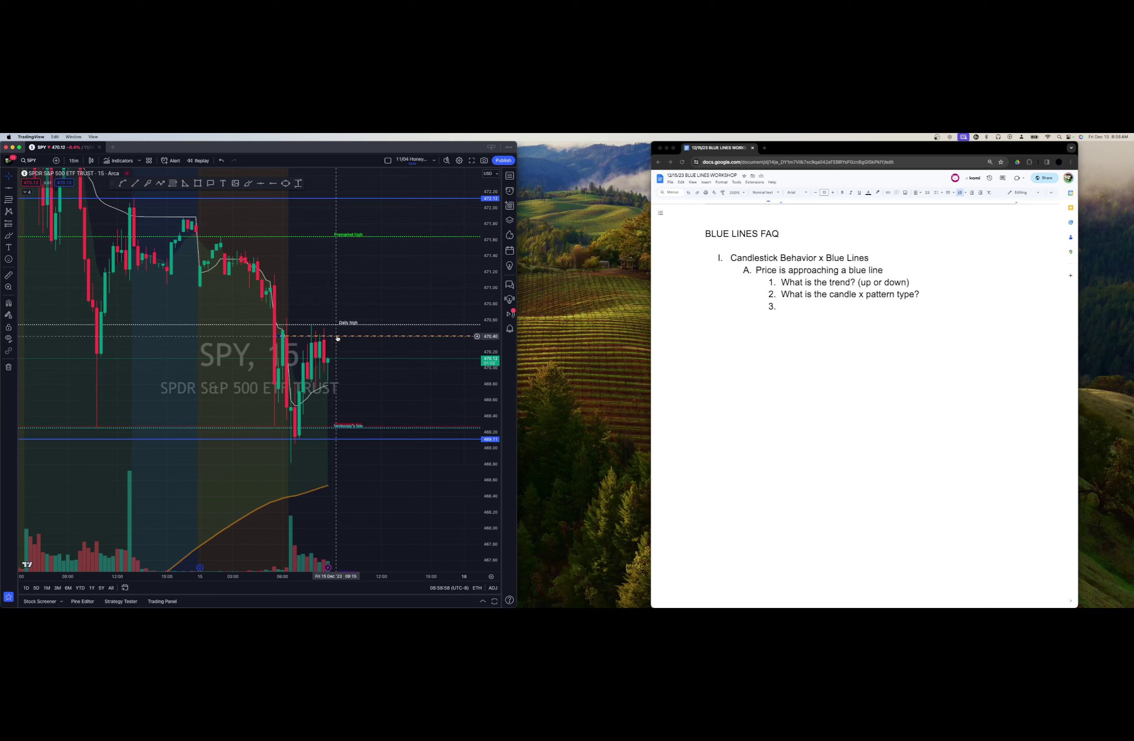
drag(338, 338, 337, 341)
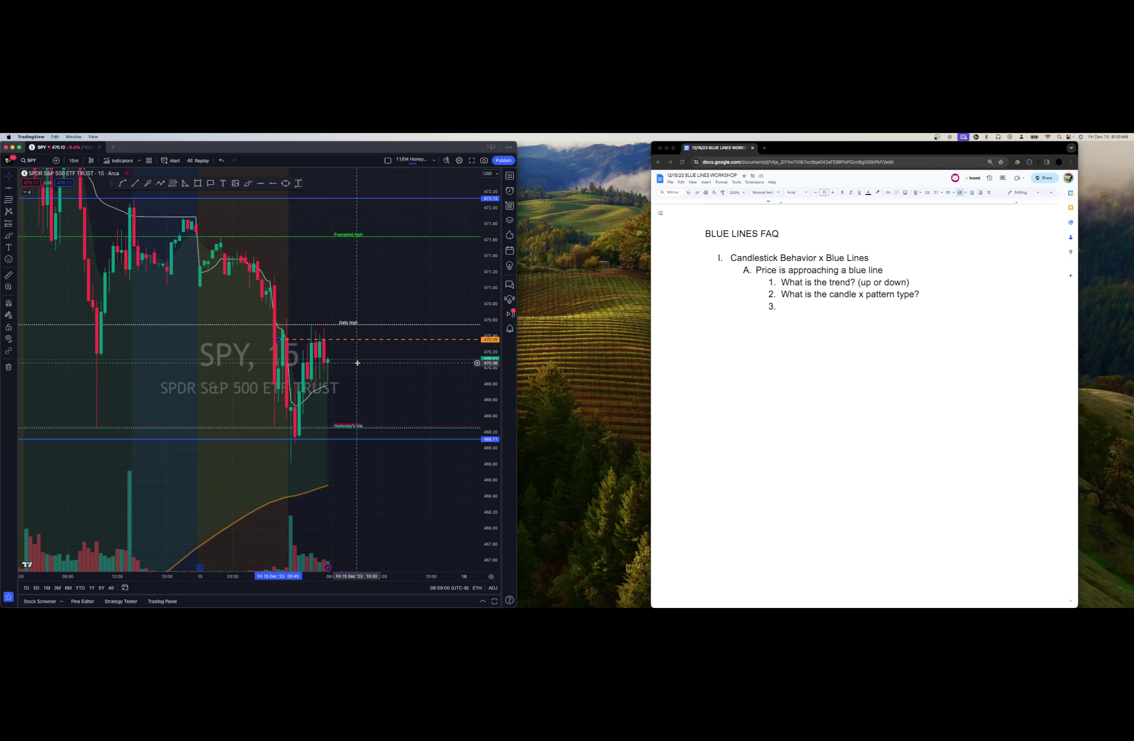
Switch the SPY chart to the 30-minute interval.
click(73, 161)
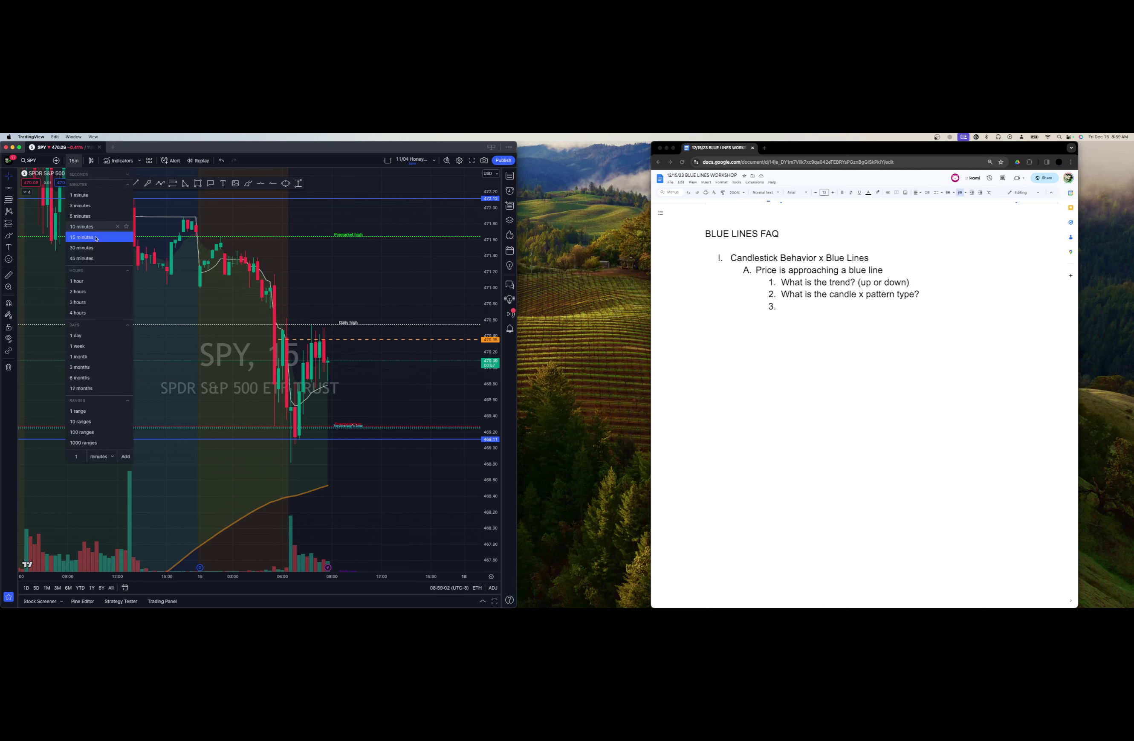
text(30m)
key(Return)
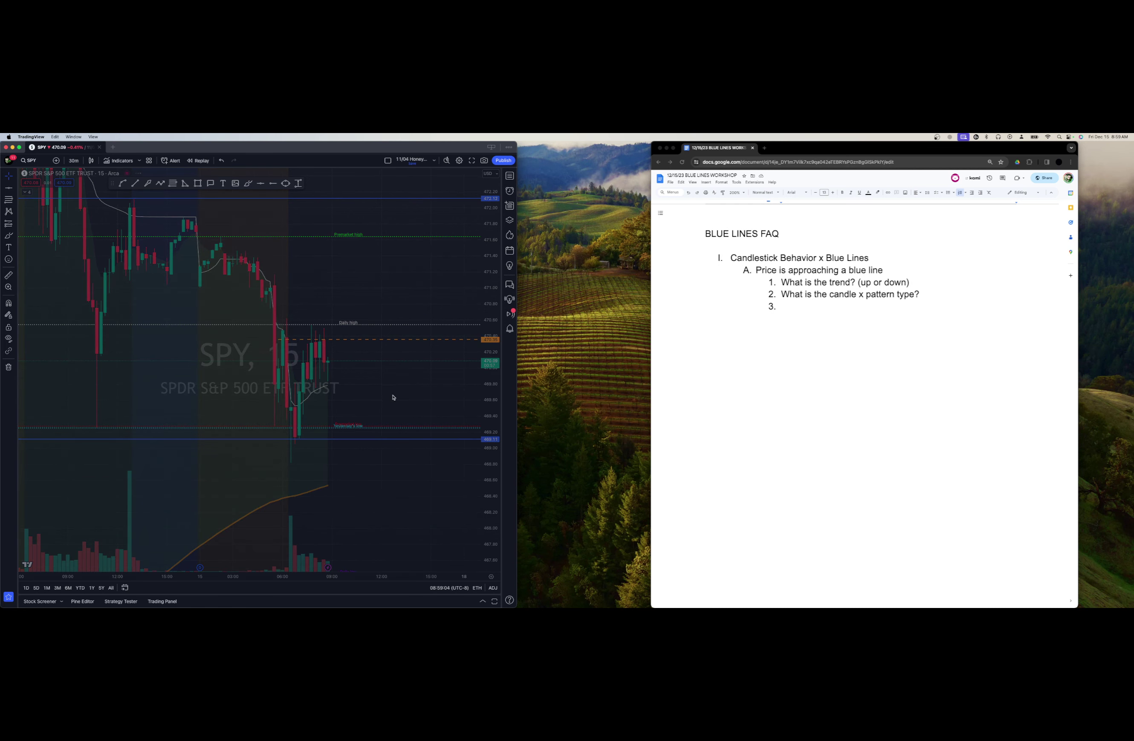
click(433, 161)
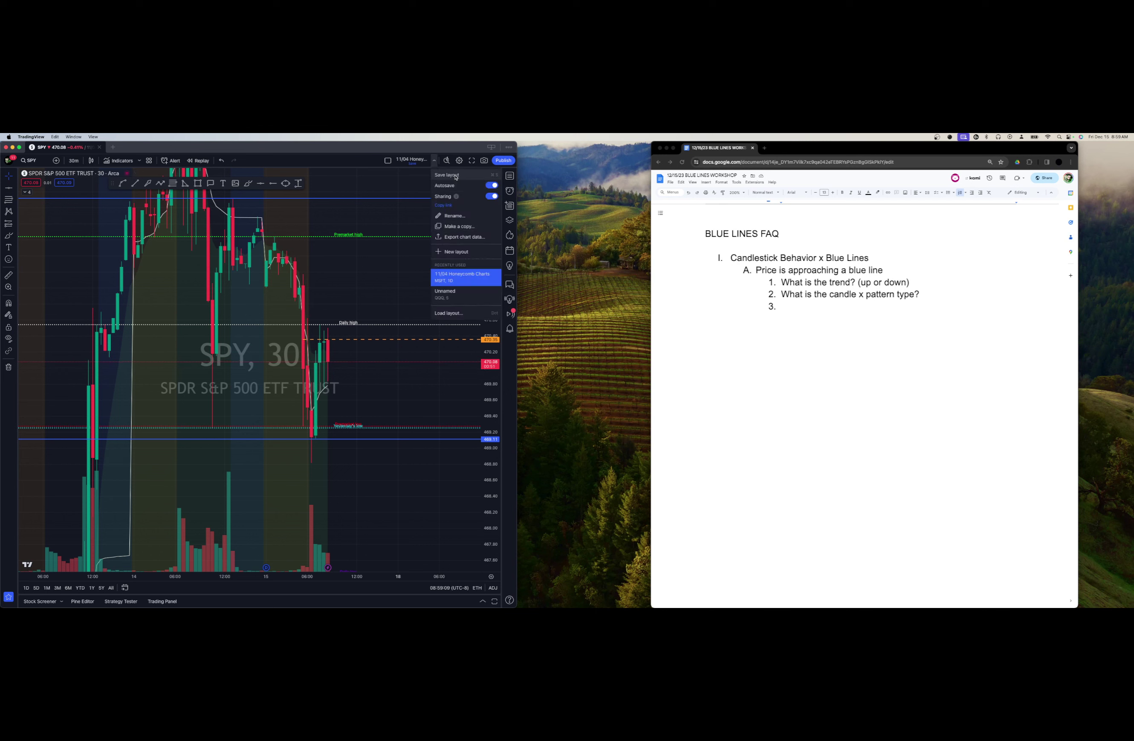
click(379, 378)
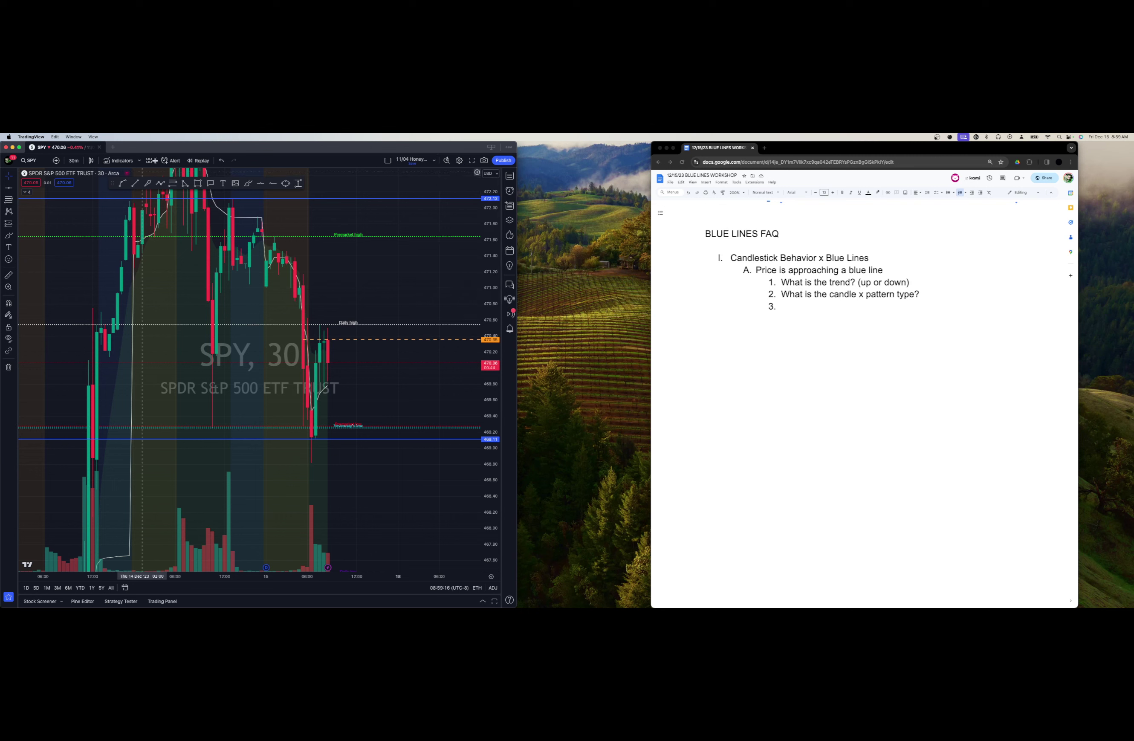
Open the Unnamed QQQ chart layout in its own window and move that window beside the SPY chart.
click(114, 149)
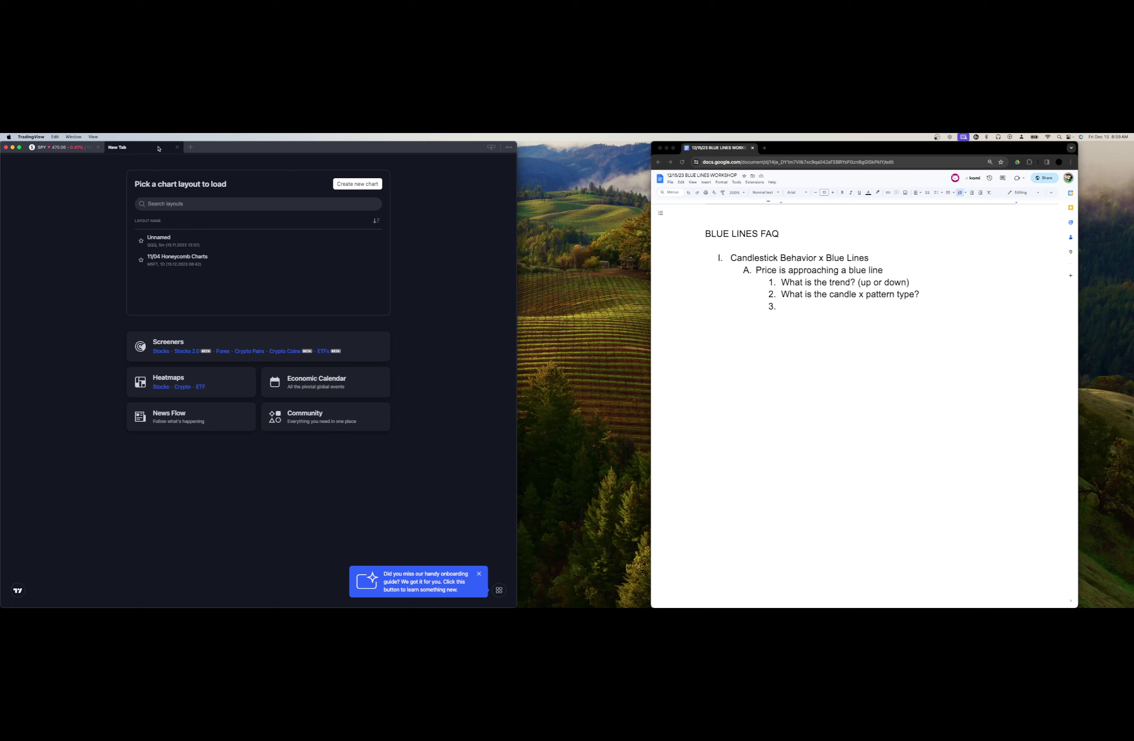
click(213, 246)
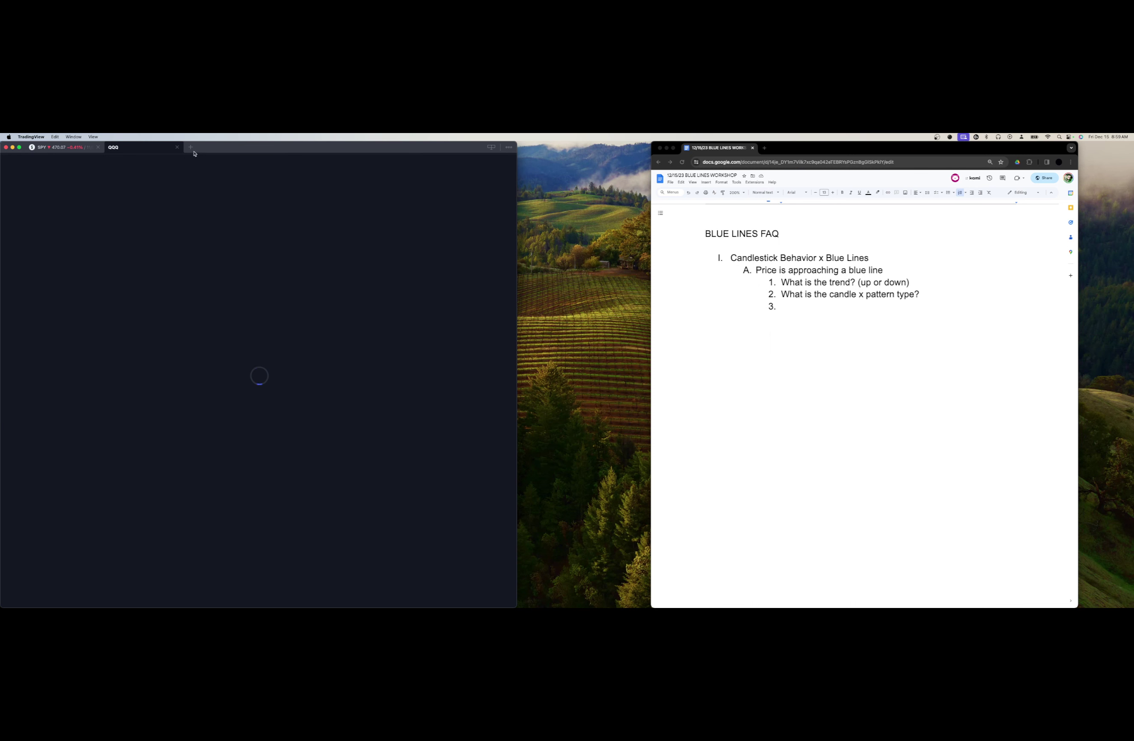
click(177, 147)
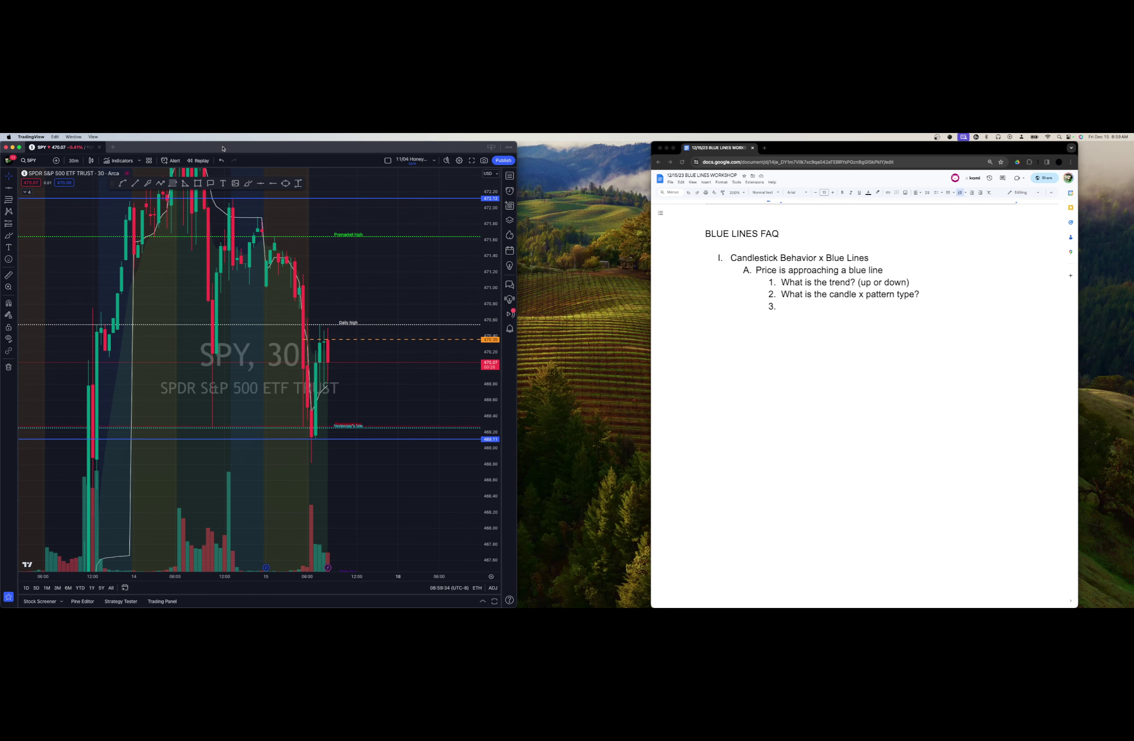
key(super+shift+t)
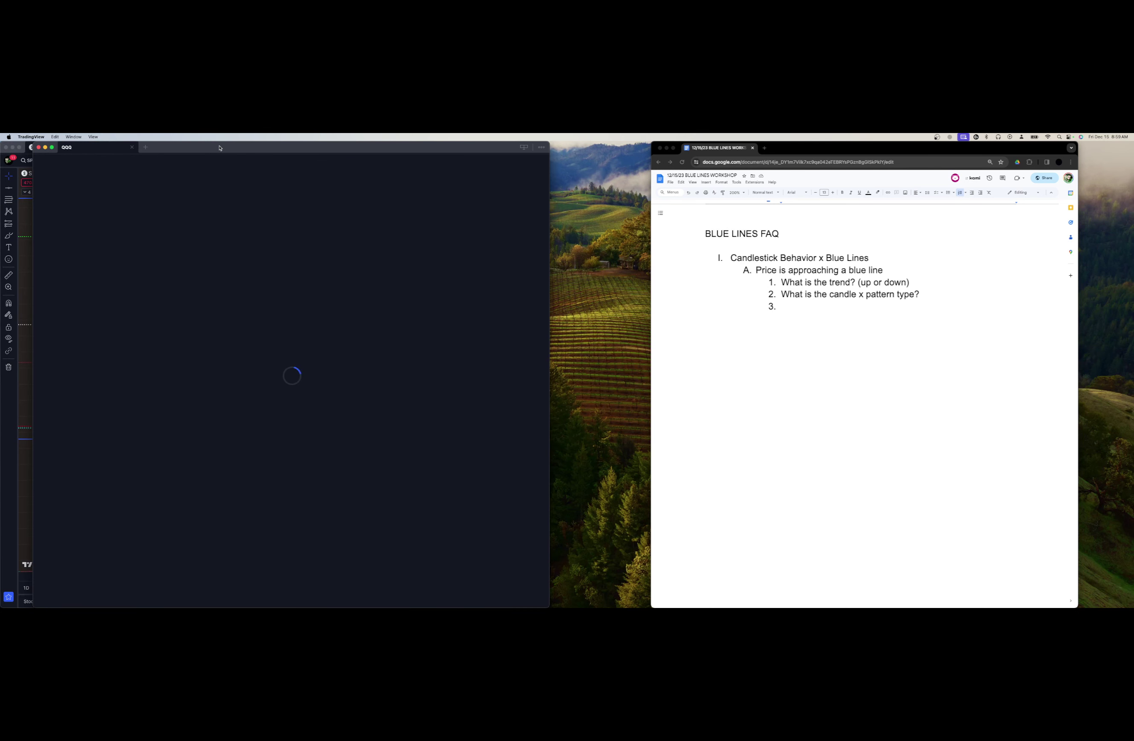
drag(219, 147, 503, 138)
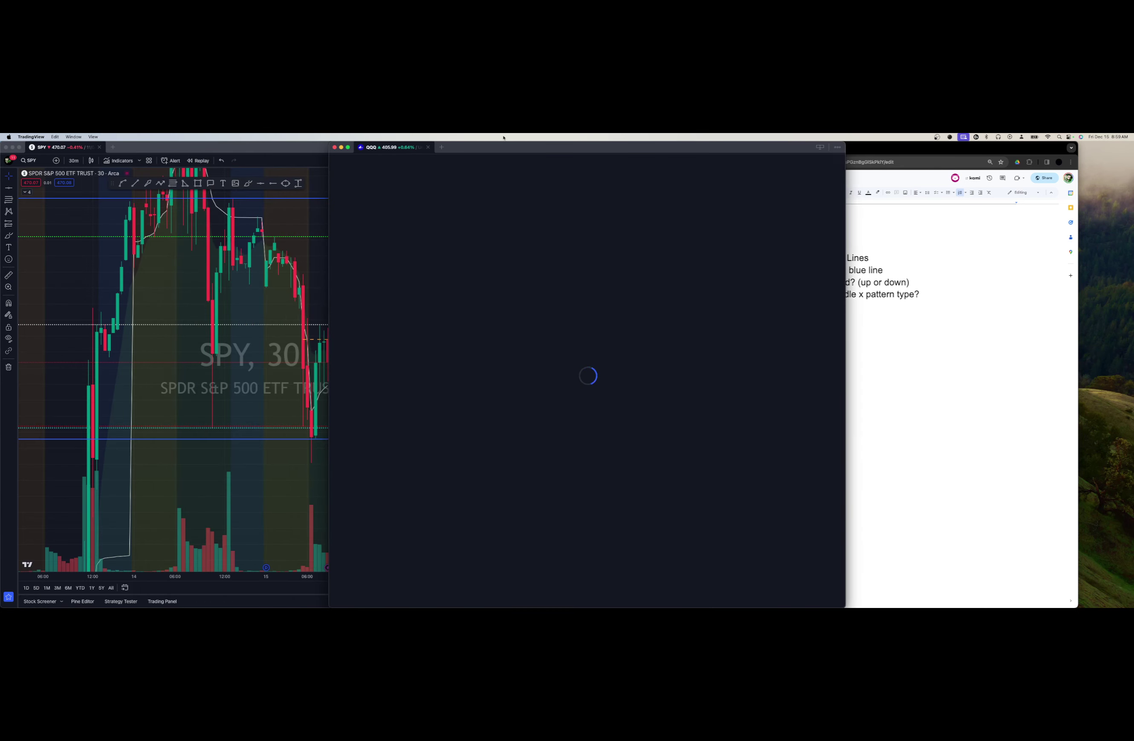
Return to the original SPY chart window and switch it to the 5-minute interval.
click(286, 150)
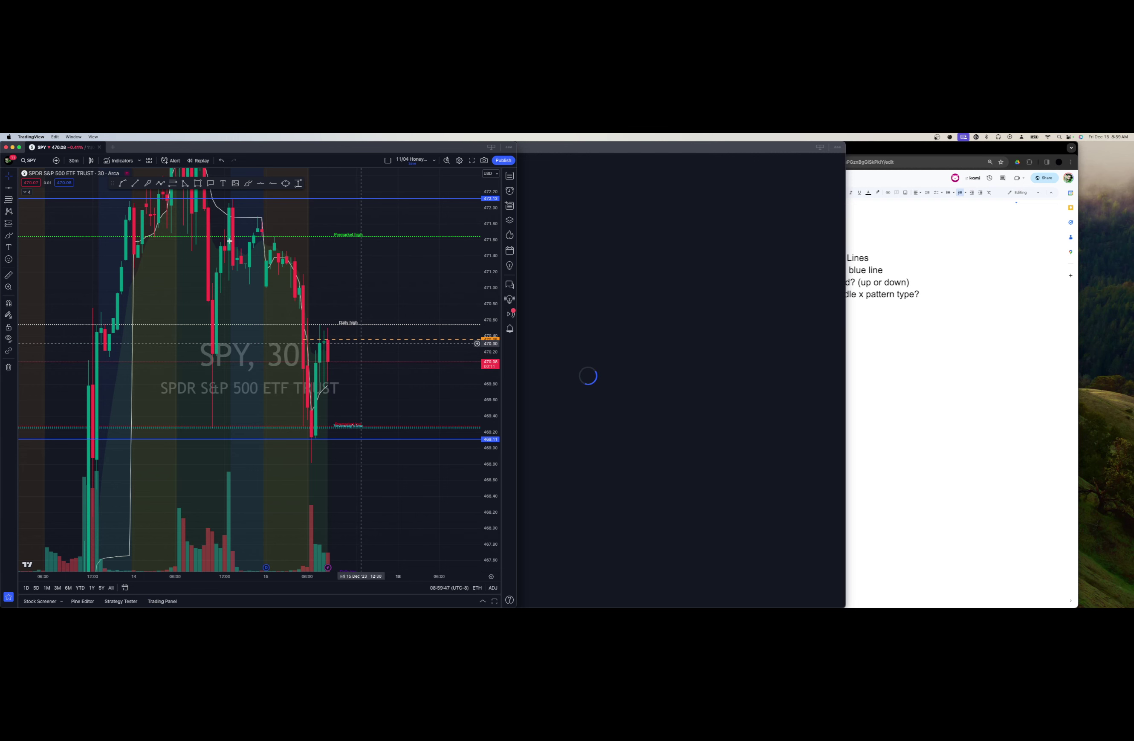
click(77, 162)
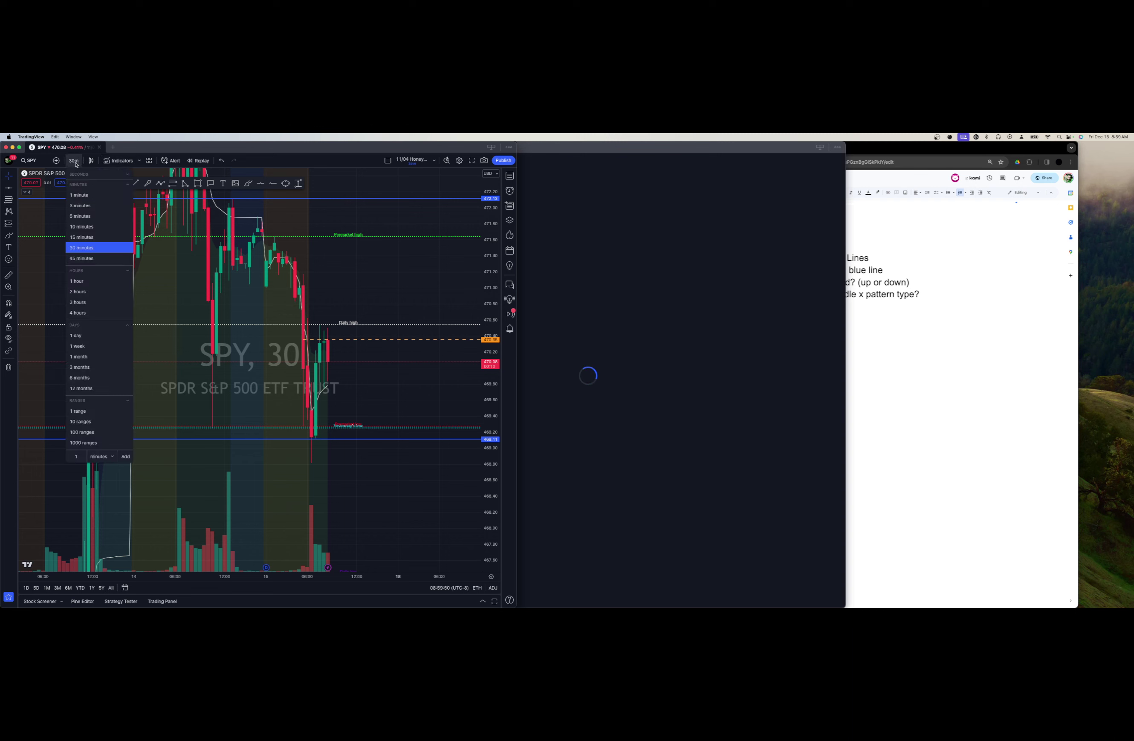
click(80, 216)
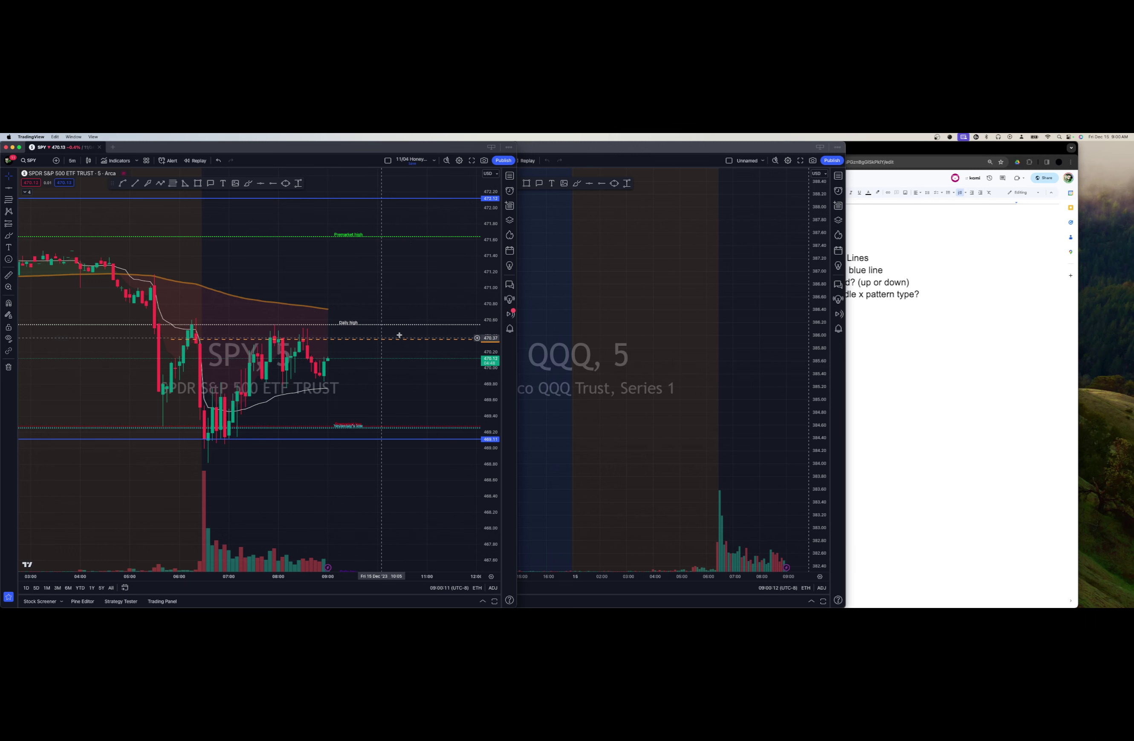
Draw a zigzag arrow path from the latest candles past the daily high, back to retest that line, and up towards the premarket high.
click(161, 183)
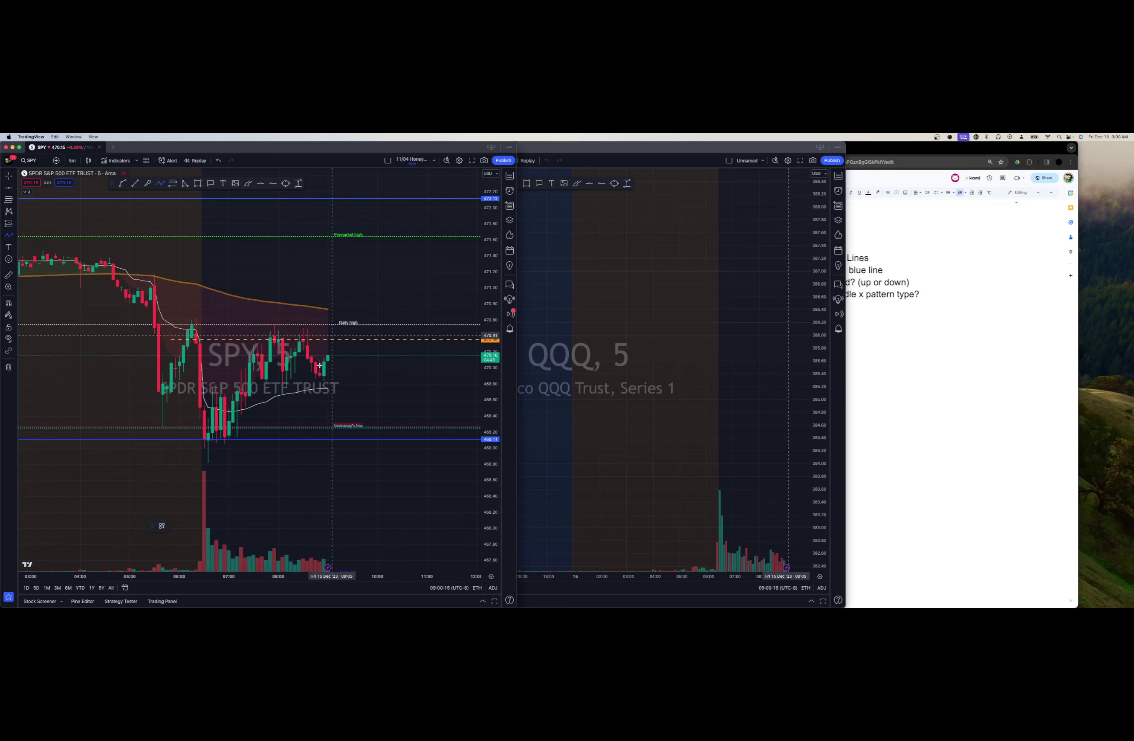
click(349, 314)
click(369, 339)
double_click(402, 268)
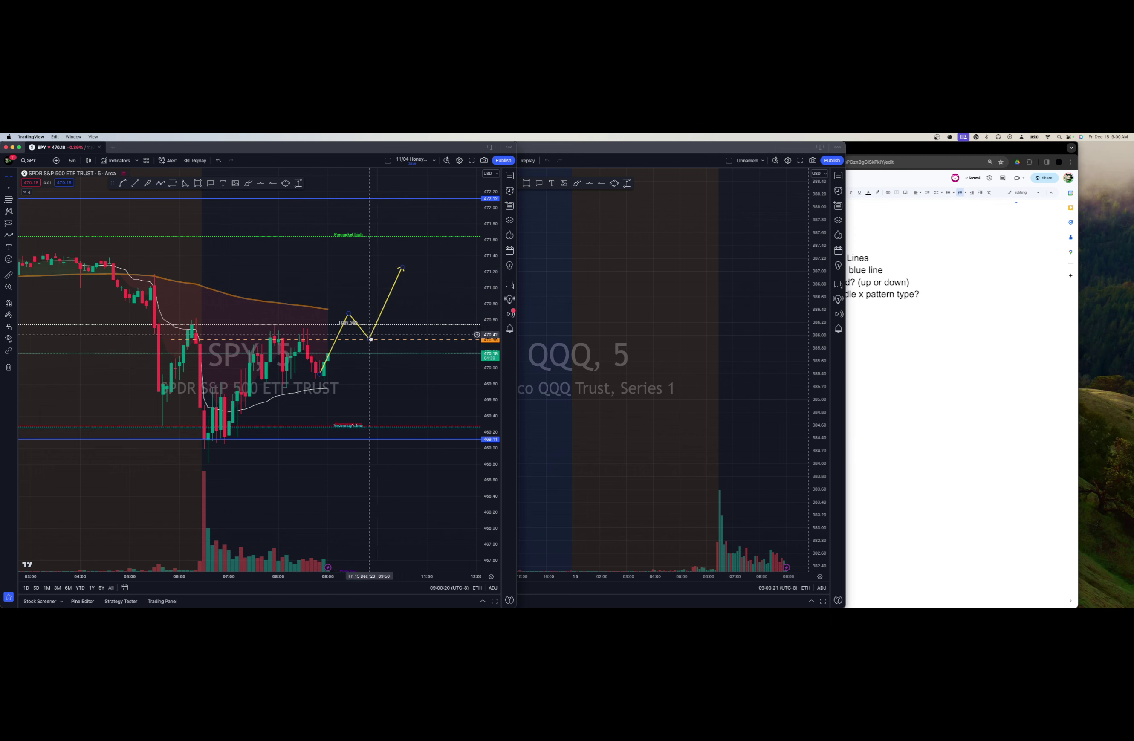
drag(371, 338, 372, 329)
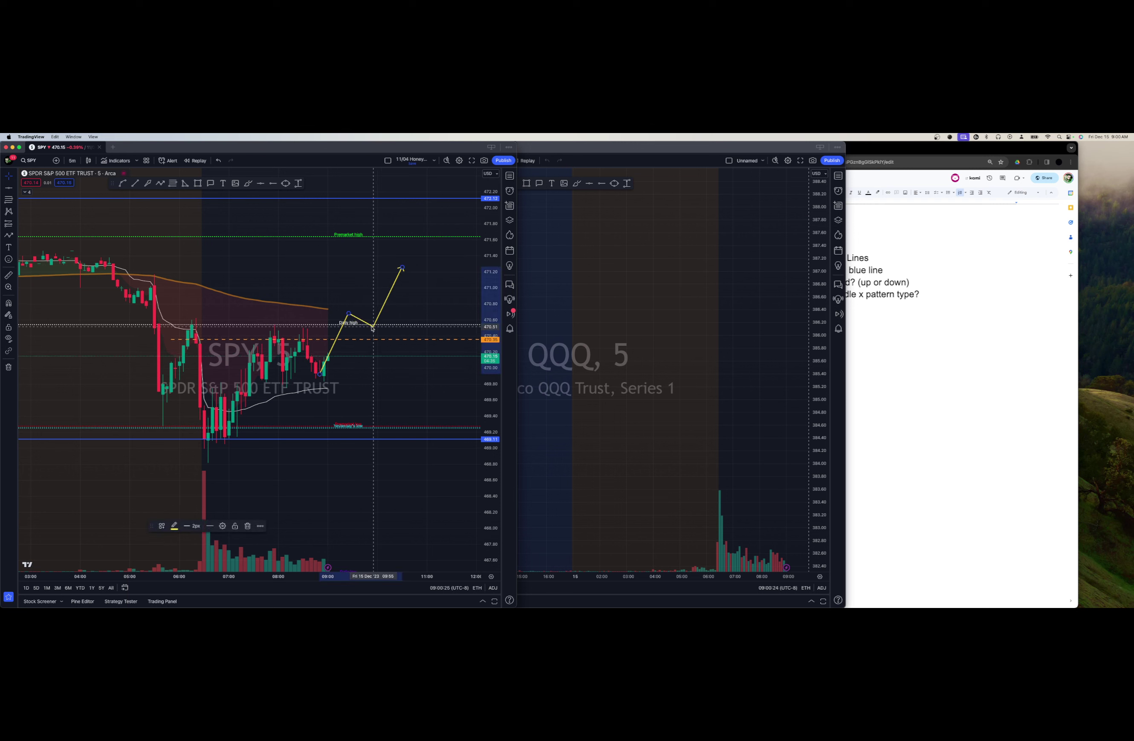
Delete the yellow zigzag arrow path from the SPY chart.
click(378, 319)
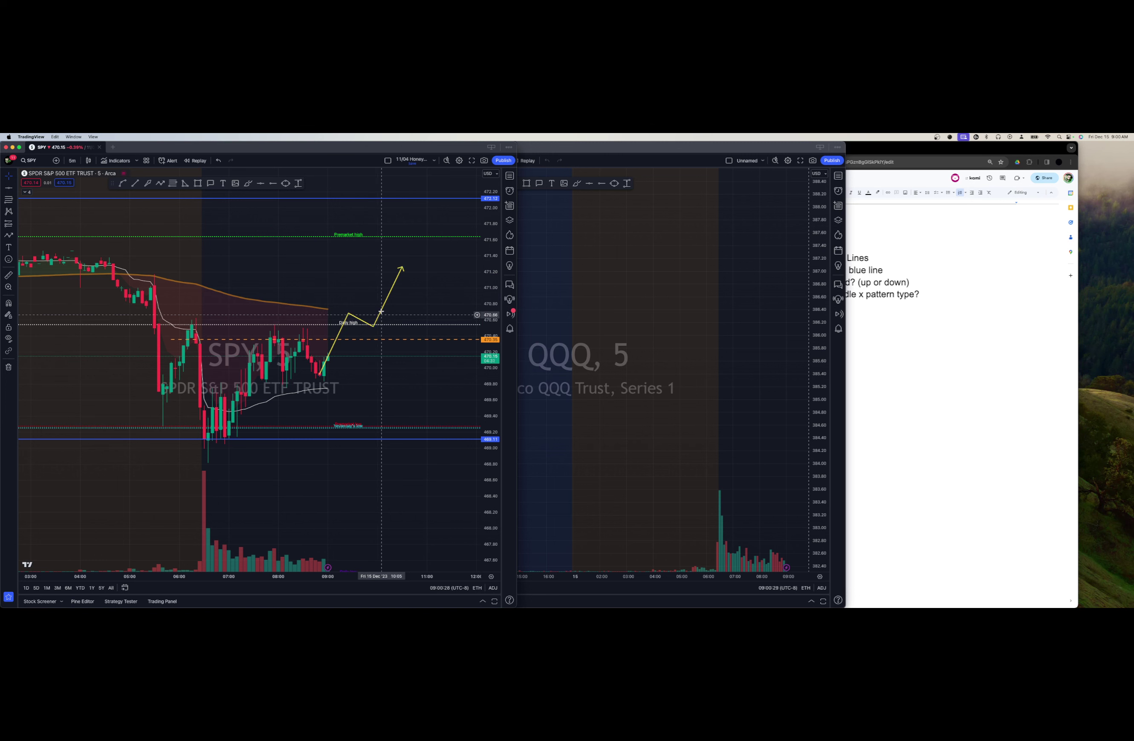
click(381, 314)
key(Delete)
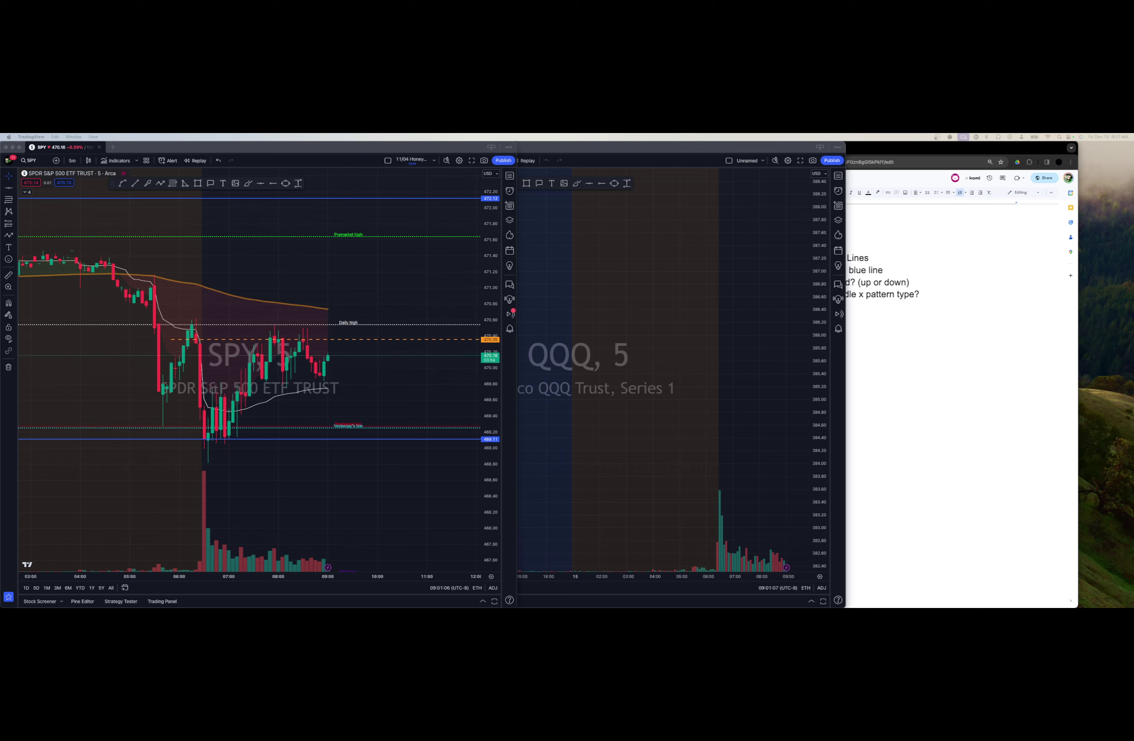
Change the symbol of the second chart window from QQQ to SPY.
click(658, 367)
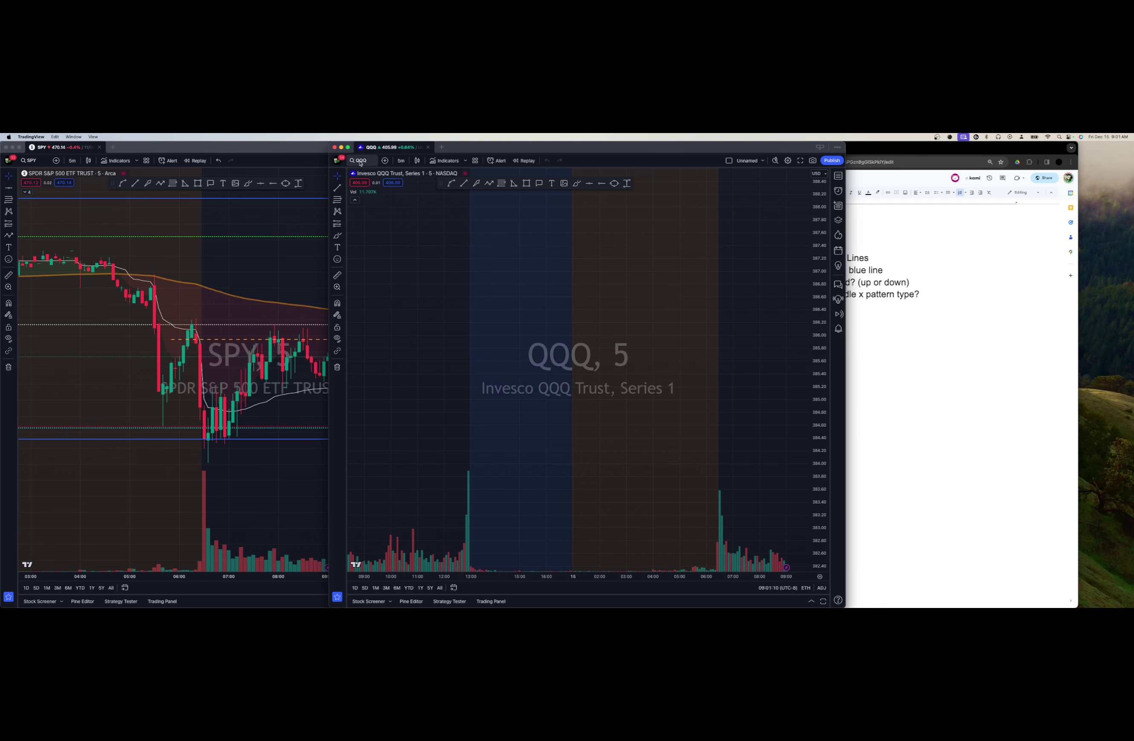
text(SPY)
key(Return)
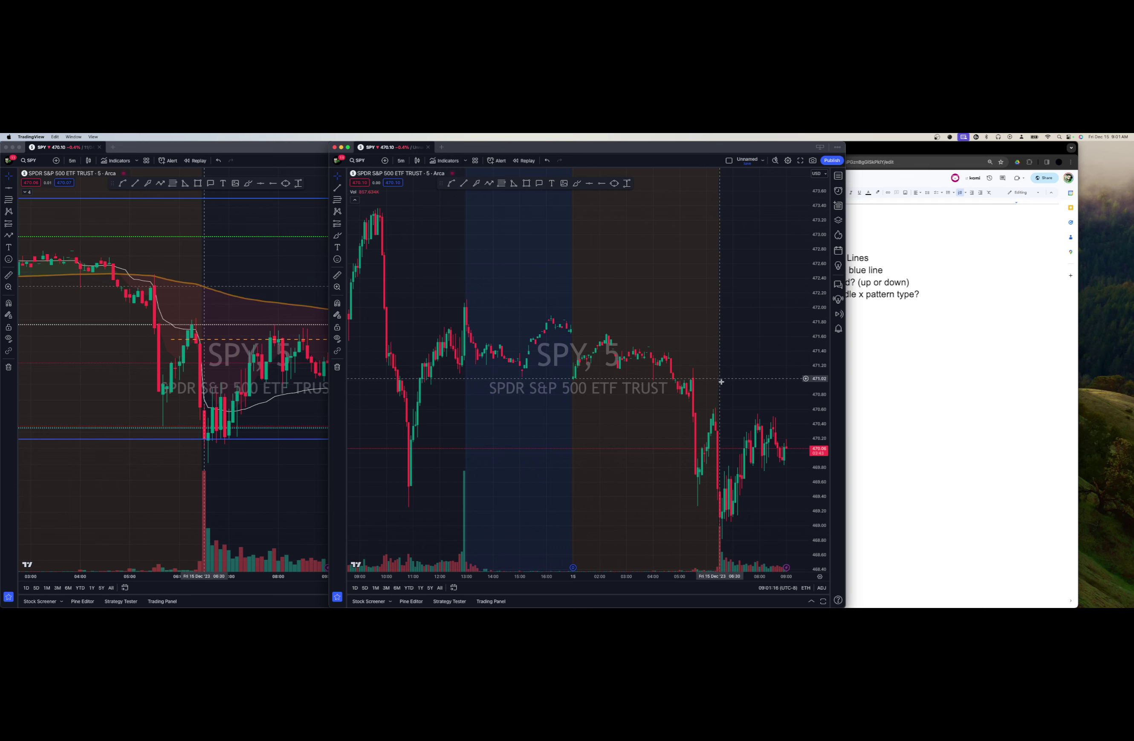
Switch the second SPY chart to the 30-minute interval.
drag(824, 347, 824, 358)
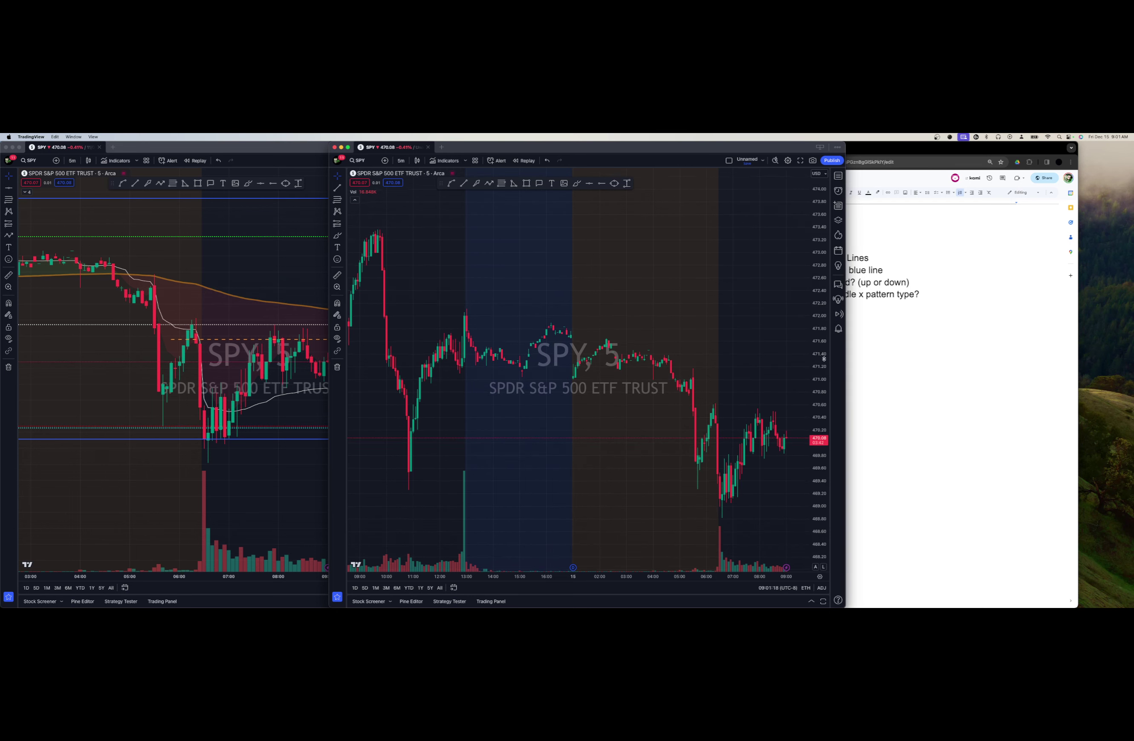
scroll(654, 366, down, 5)
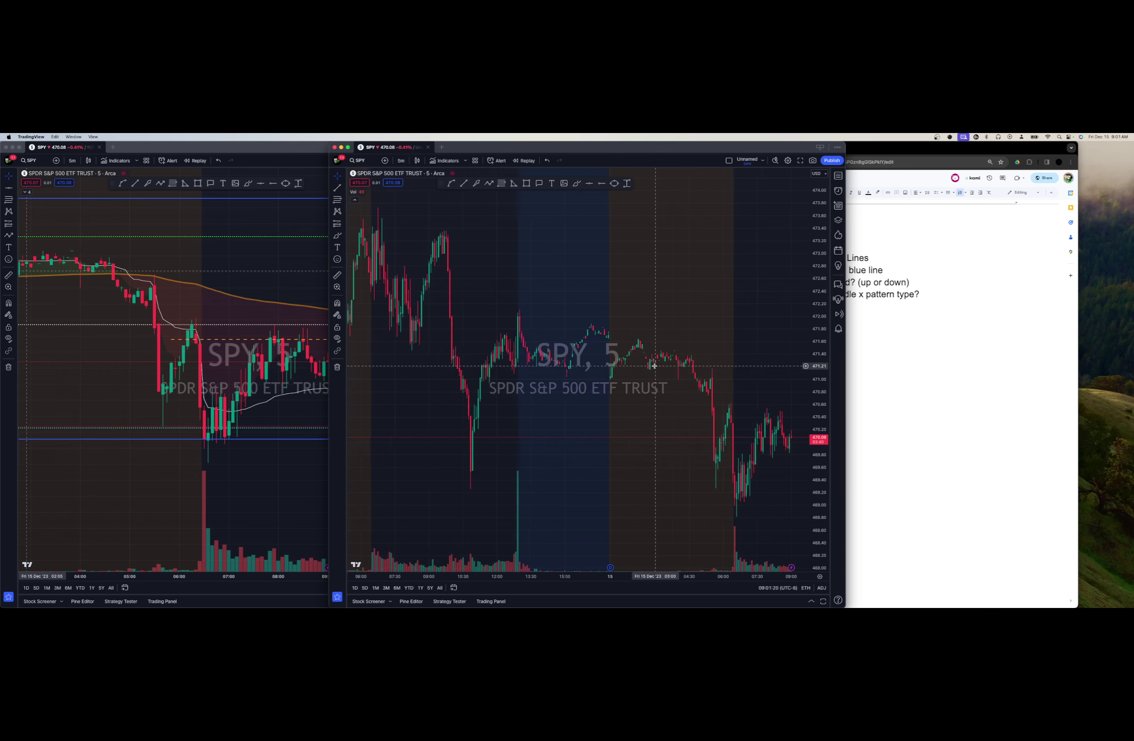
scroll(664, 352, down, 3)
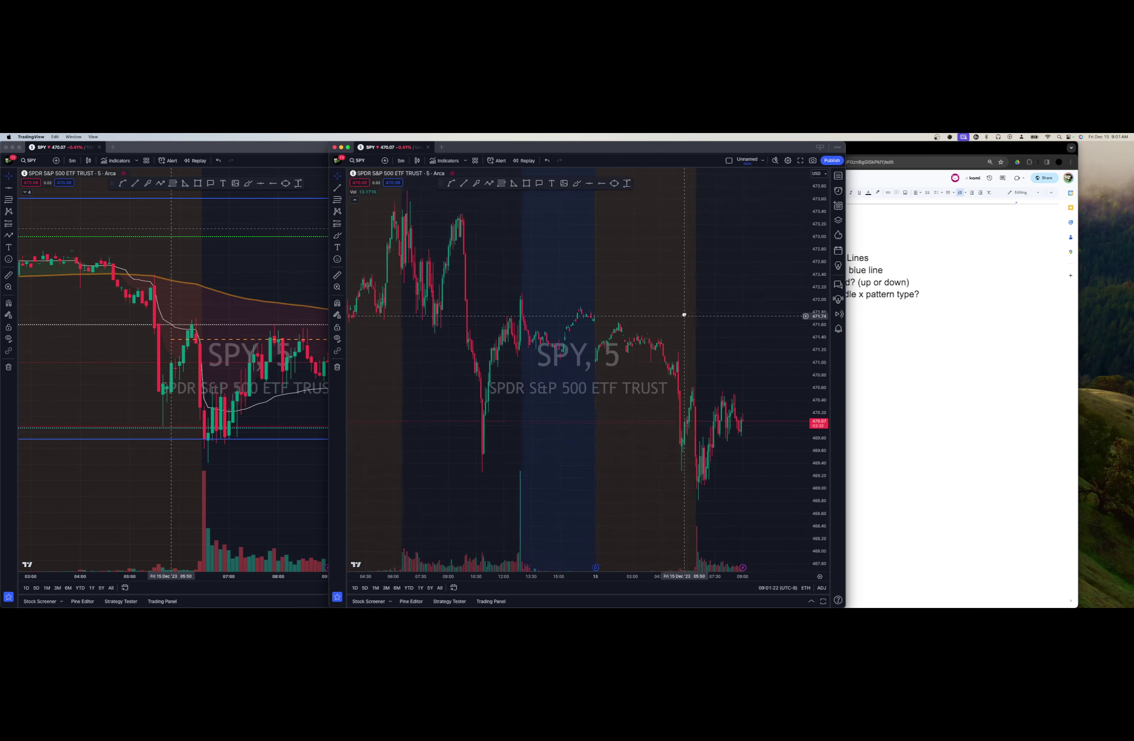
click(402, 160)
click(445, 250)
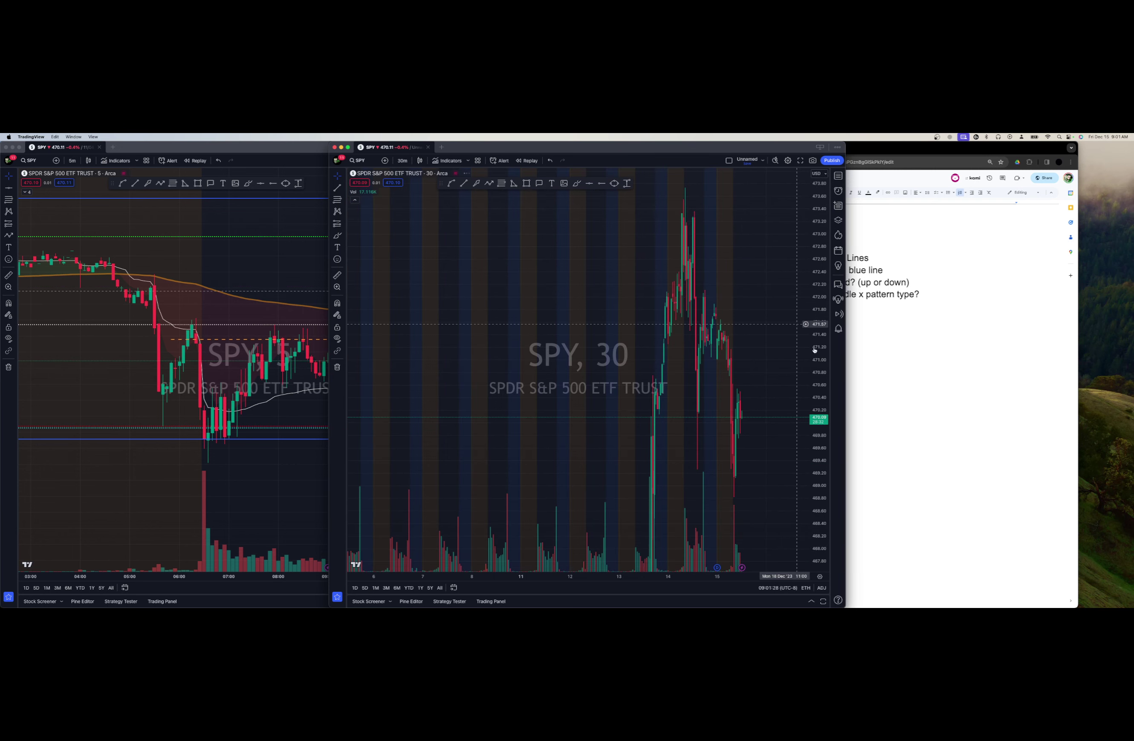
Draw a curve on the 30-minute SPY chart and bend it upward into an arc over the December 14 double top.
drag(814, 352, 717, 415)
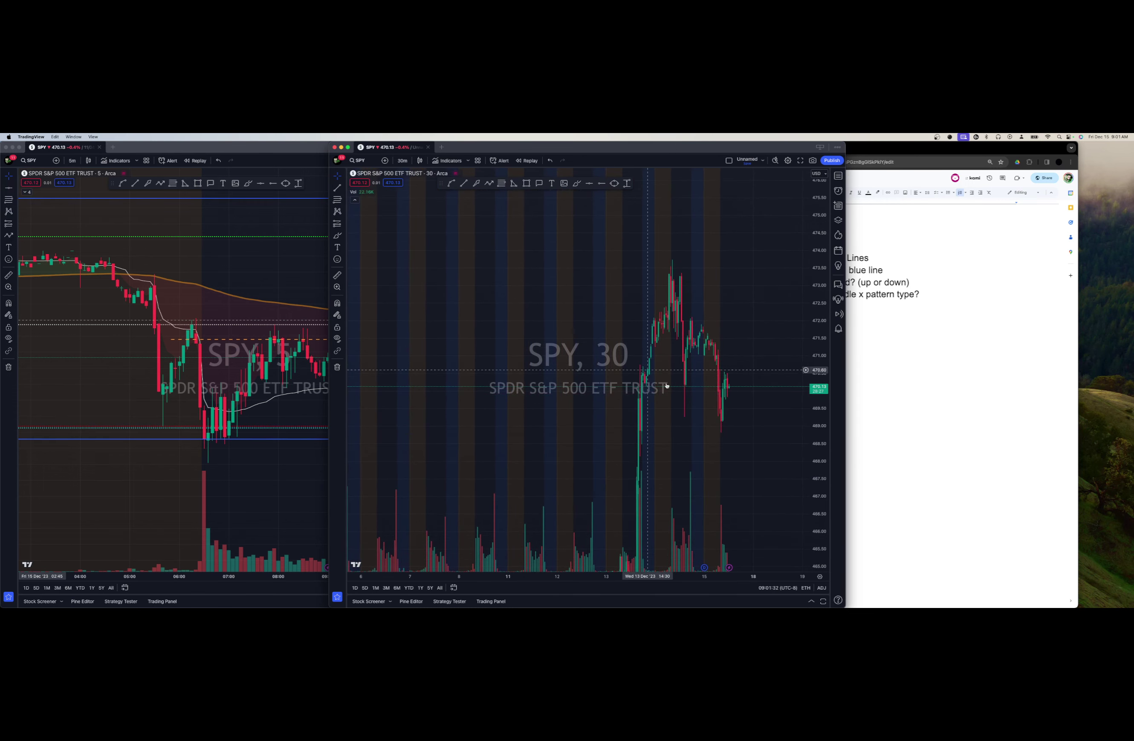
drag(578, 573, 443, 572)
drag(556, 470, 637, 482)
click(451, 183)
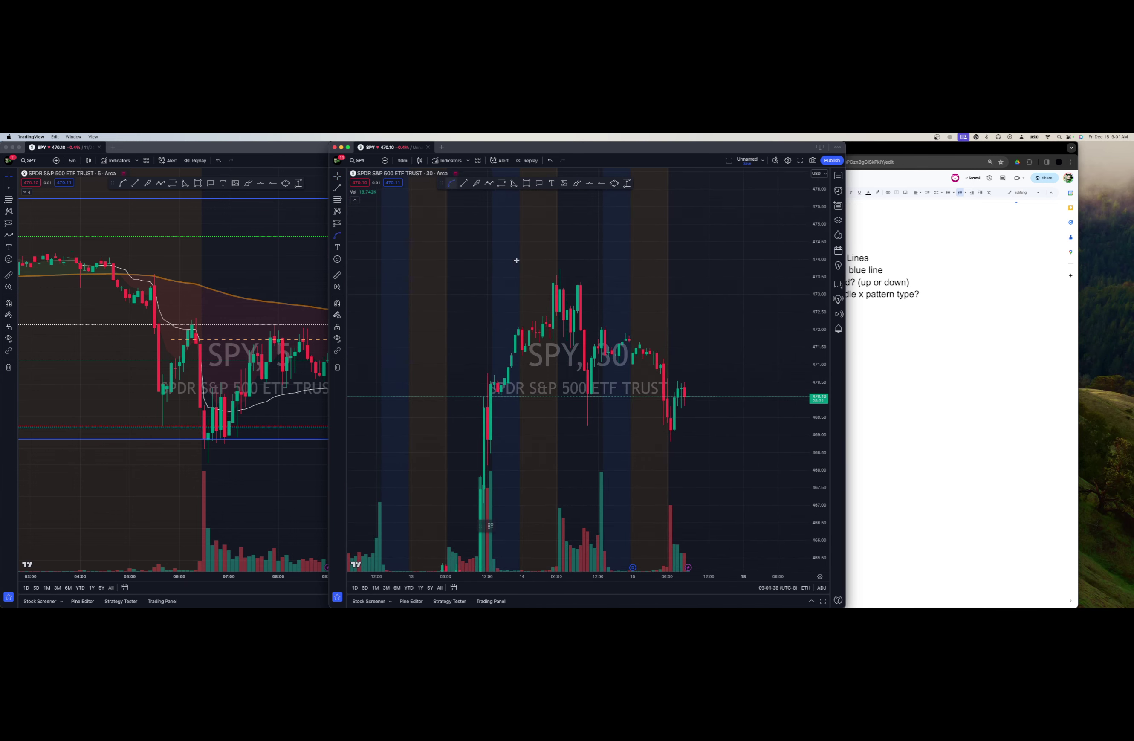
click(542, 285)
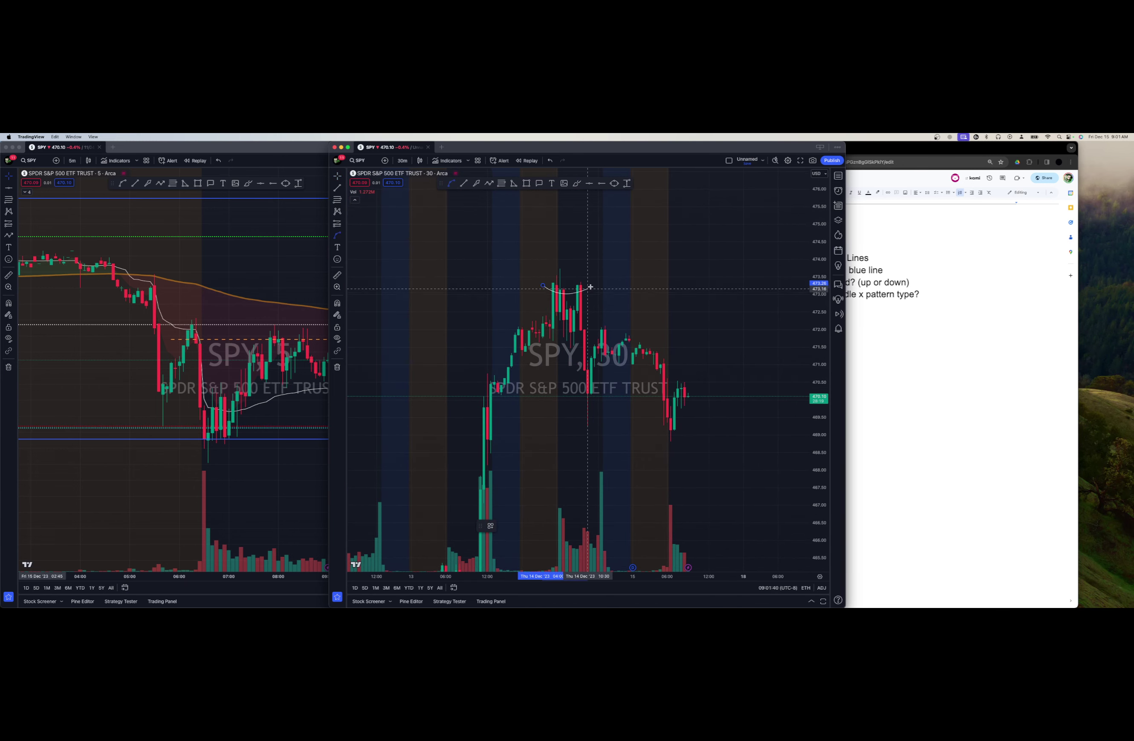
click(594, 285)
drag(570, 294, 570, 273)
click(695, 323)
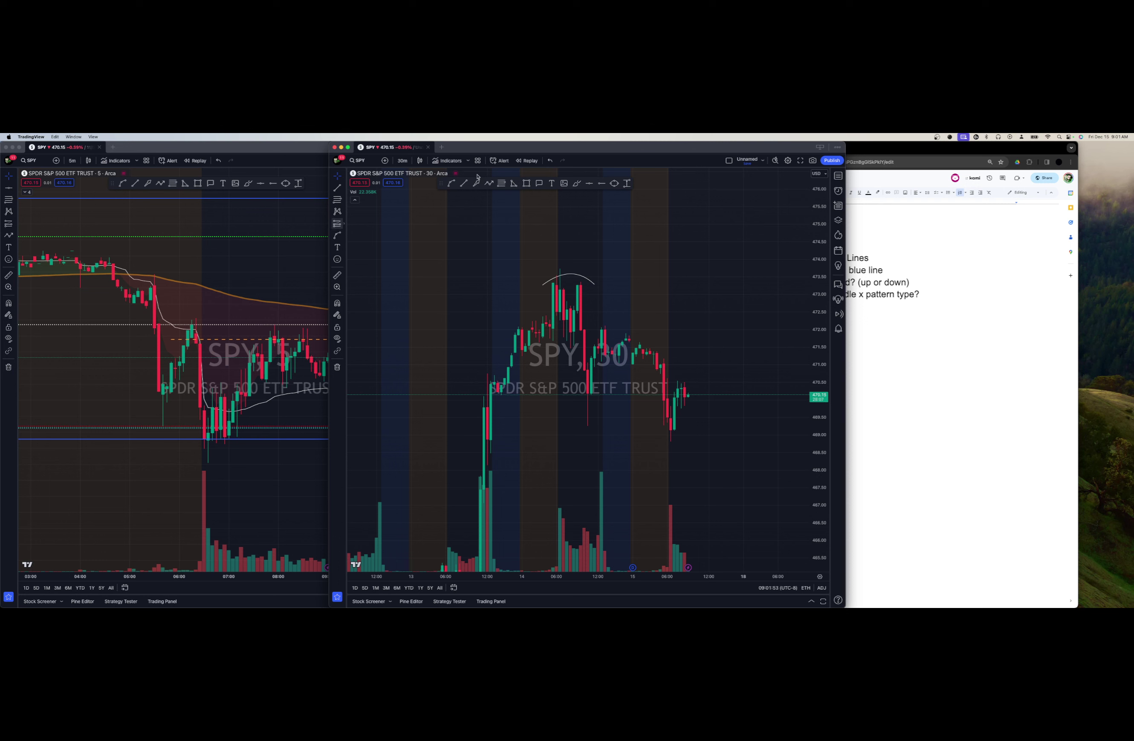
Place a horizontal ray at about 470.3 from the December 15 opening candle on the 30-minute chart, and return to the 5-minute chart window.
key(alt+h)
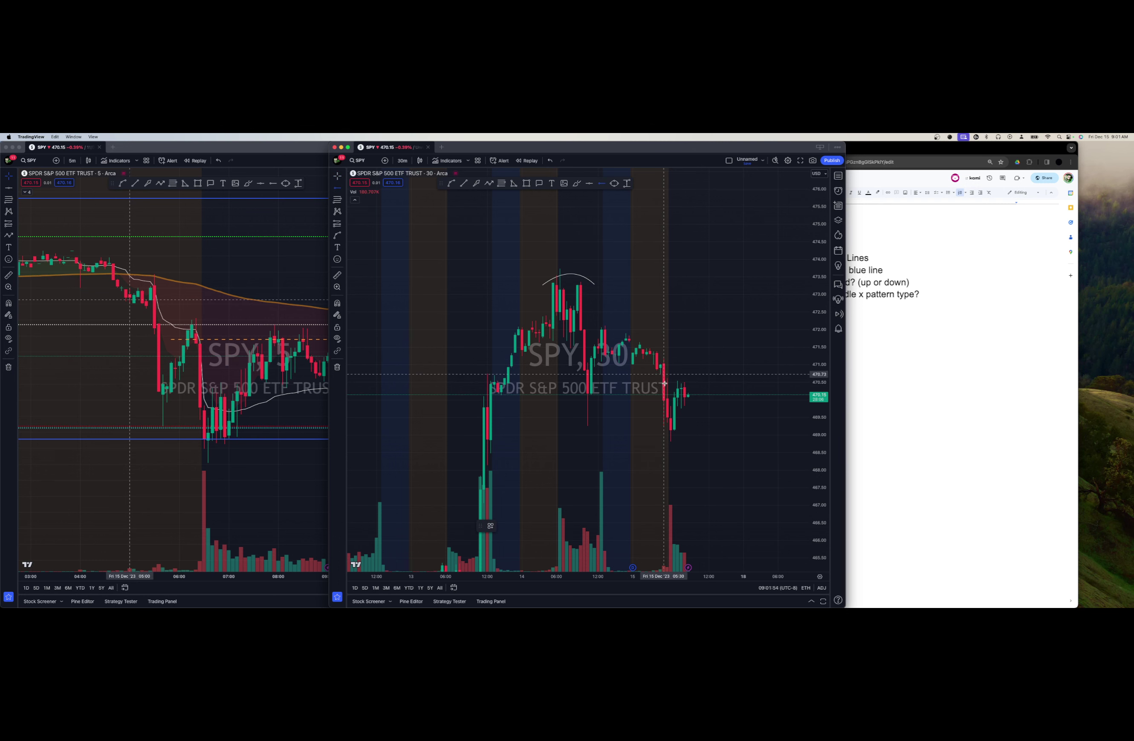
click(671, 387)
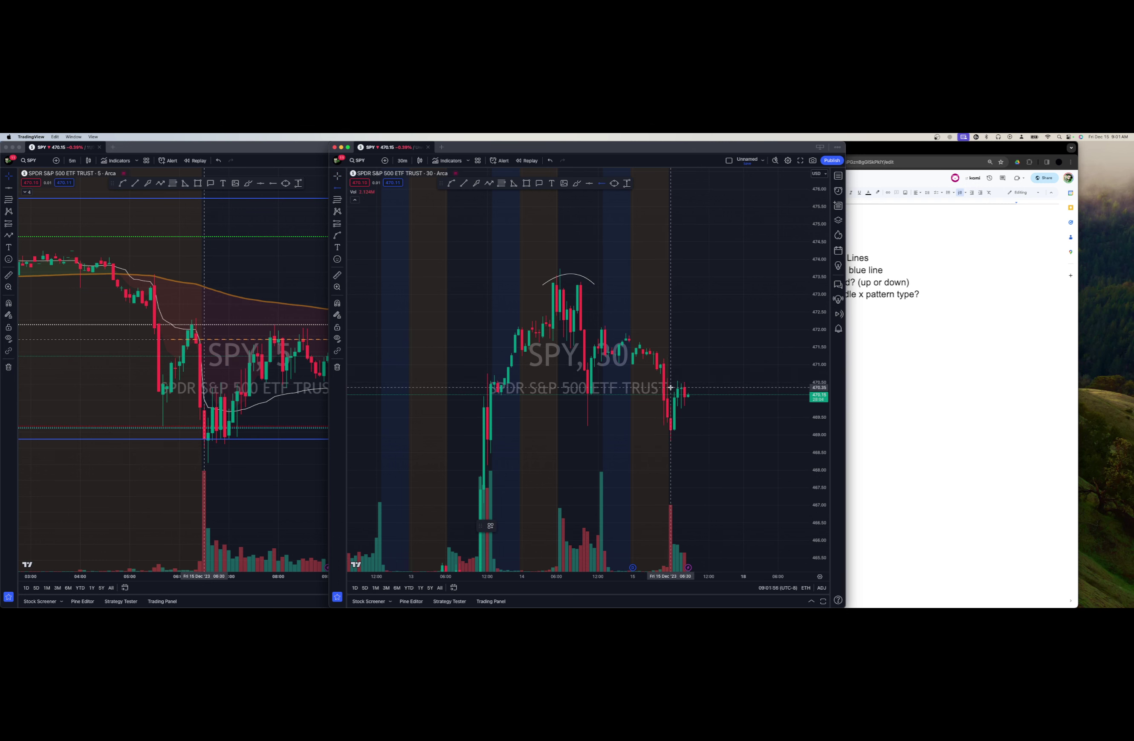
click(320, 259)
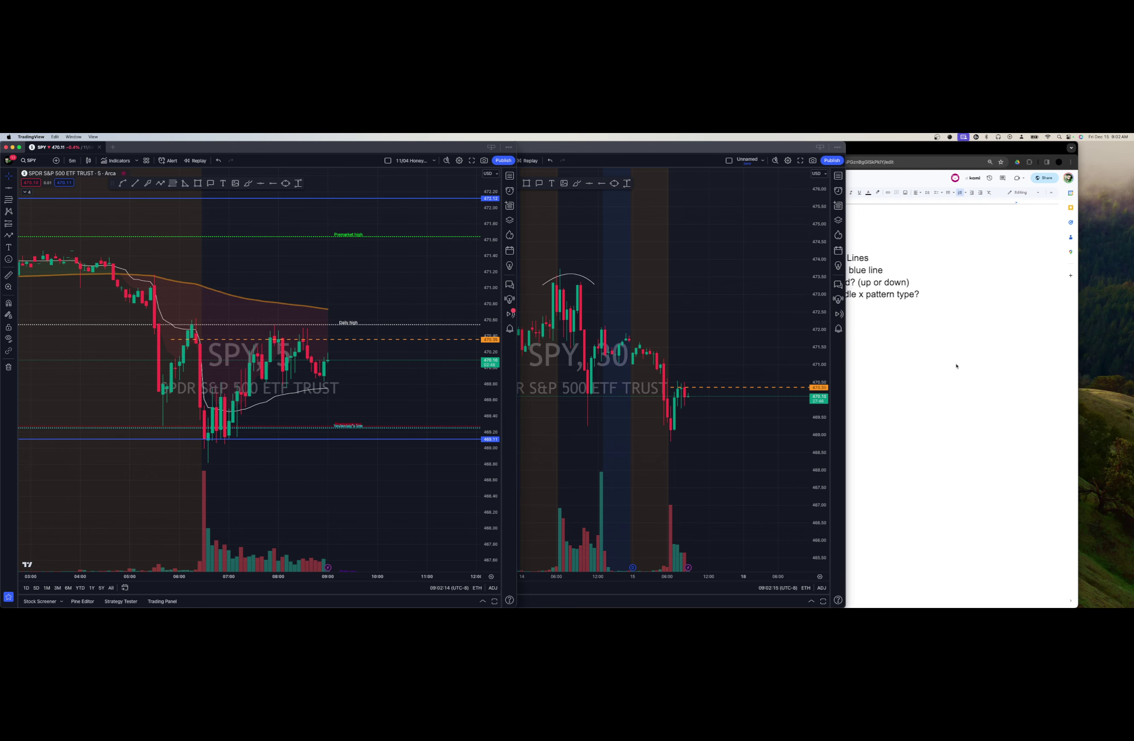
Switch to the Blue Lines workshop document in Google Docs and change the added person's access level in its sharing settings.
click(1013, 375)
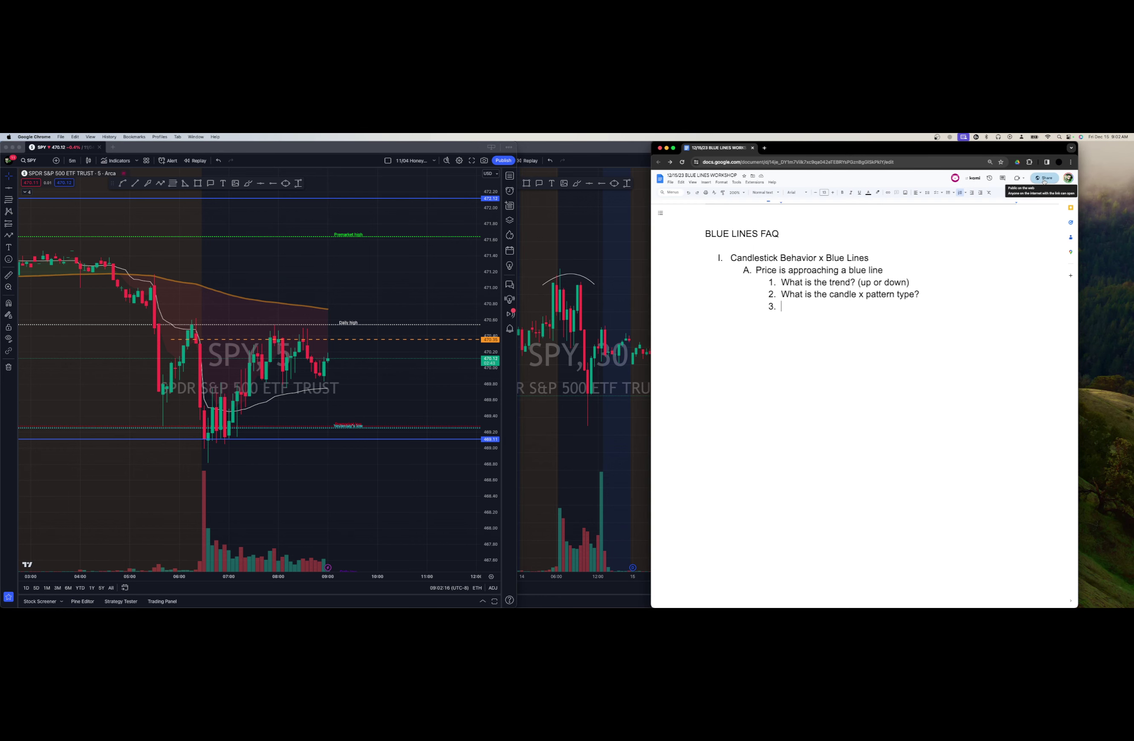
click(1044, 179)
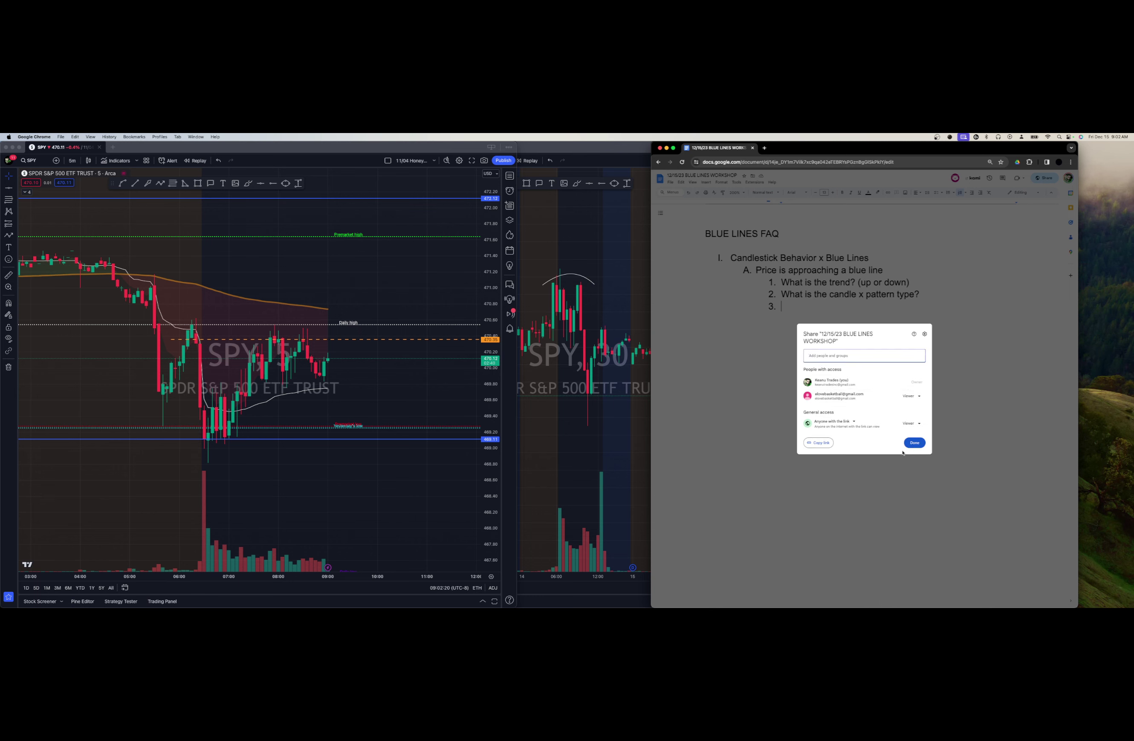
click(917, 442)
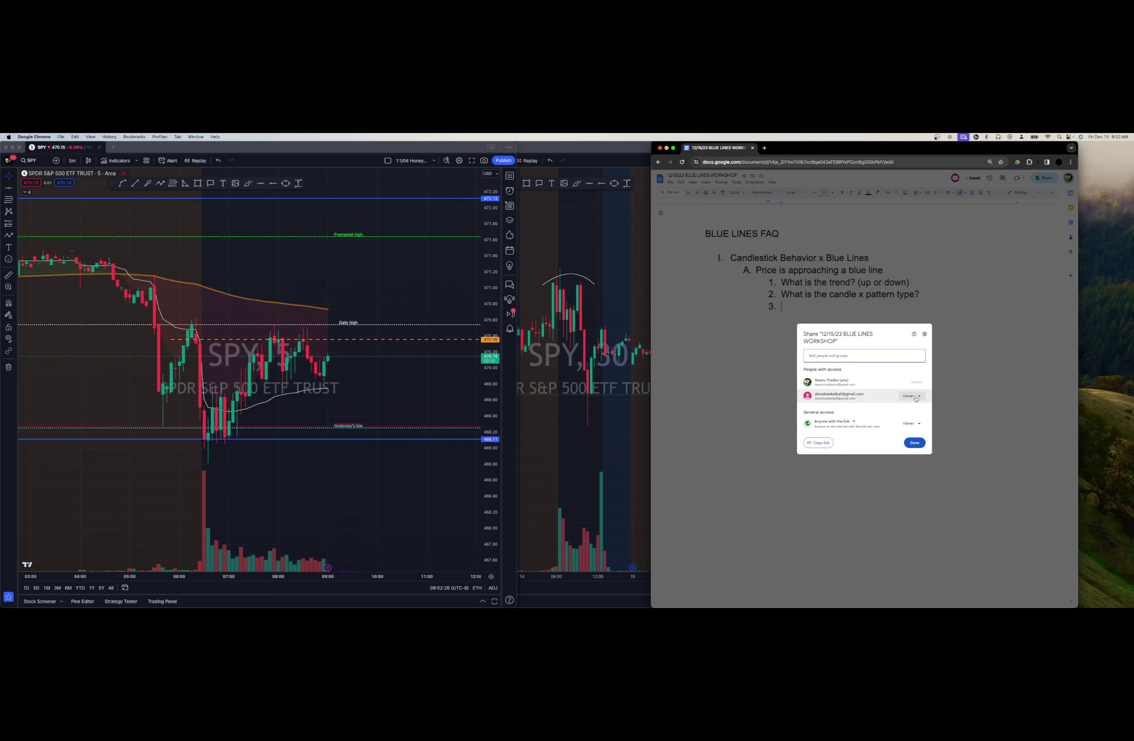
click(913, 398)
click(919, 435)
click(912, 443)
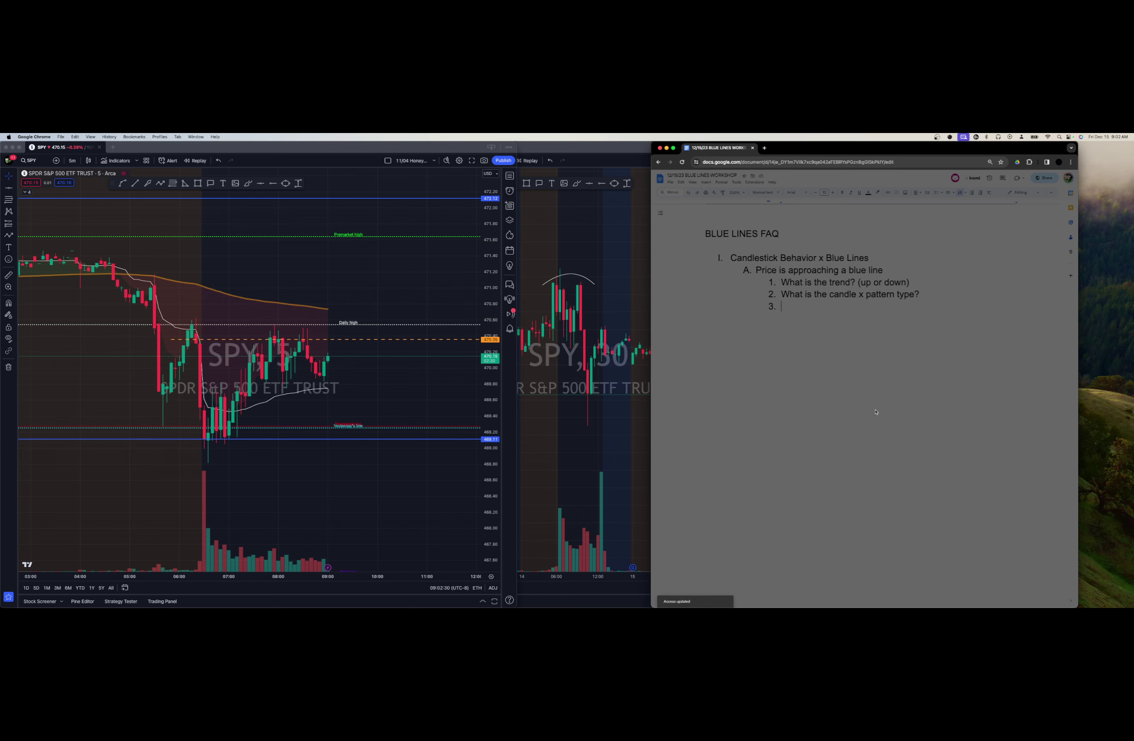
Examine the 5-minute SPY price action around the blue lines over December 13 to 15 in TradingView.
click(391, 154)
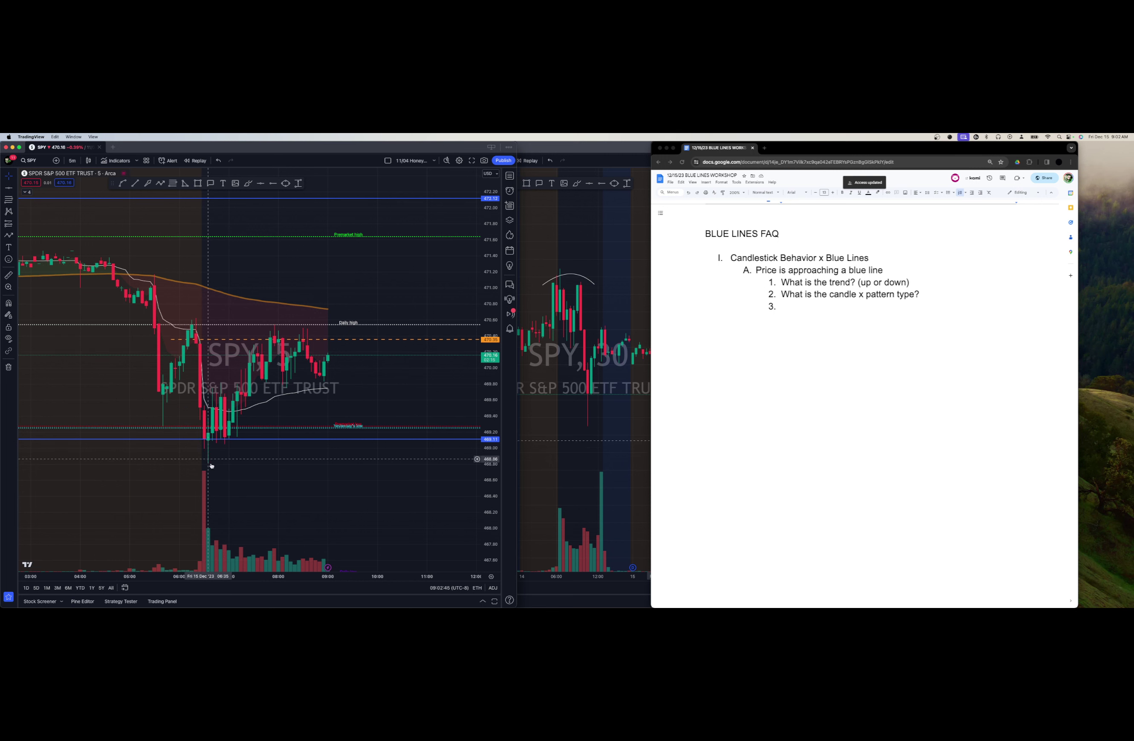
mouse_move(230, 448)
mouse_down()
mouse_move(237, 441)
mouse_move(220, 433)
mouse_up()
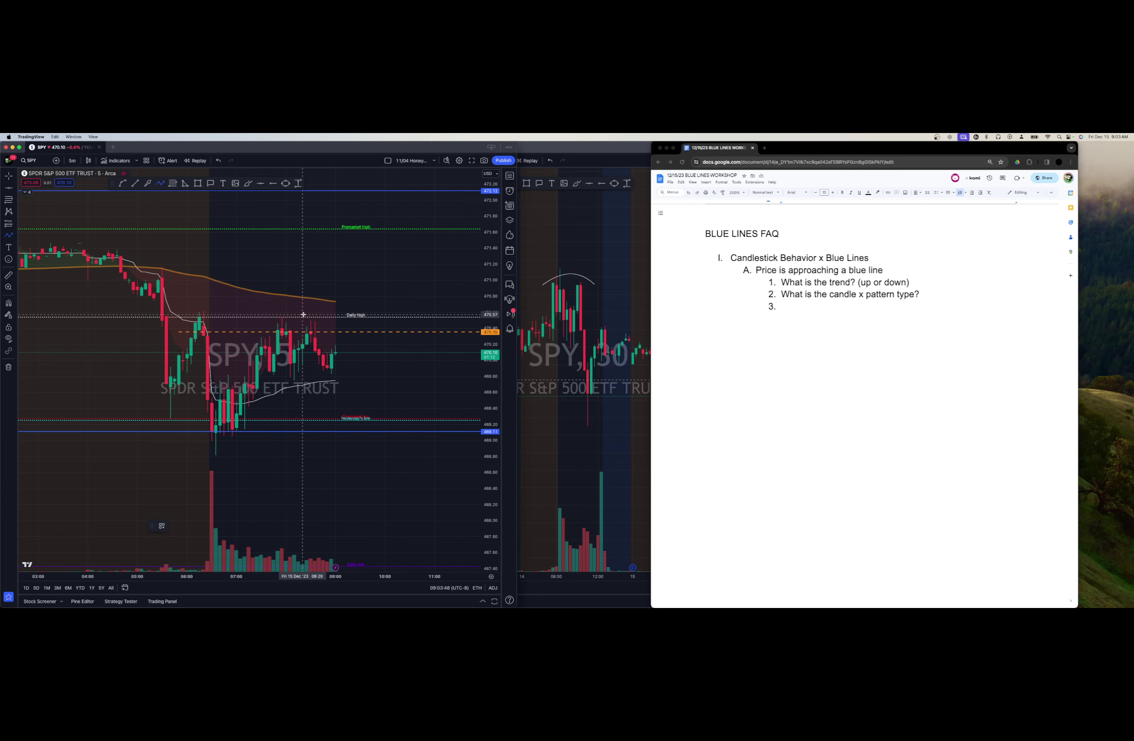
scroll(303, 314, down, 3)
scroll(303, 315, down, 5)
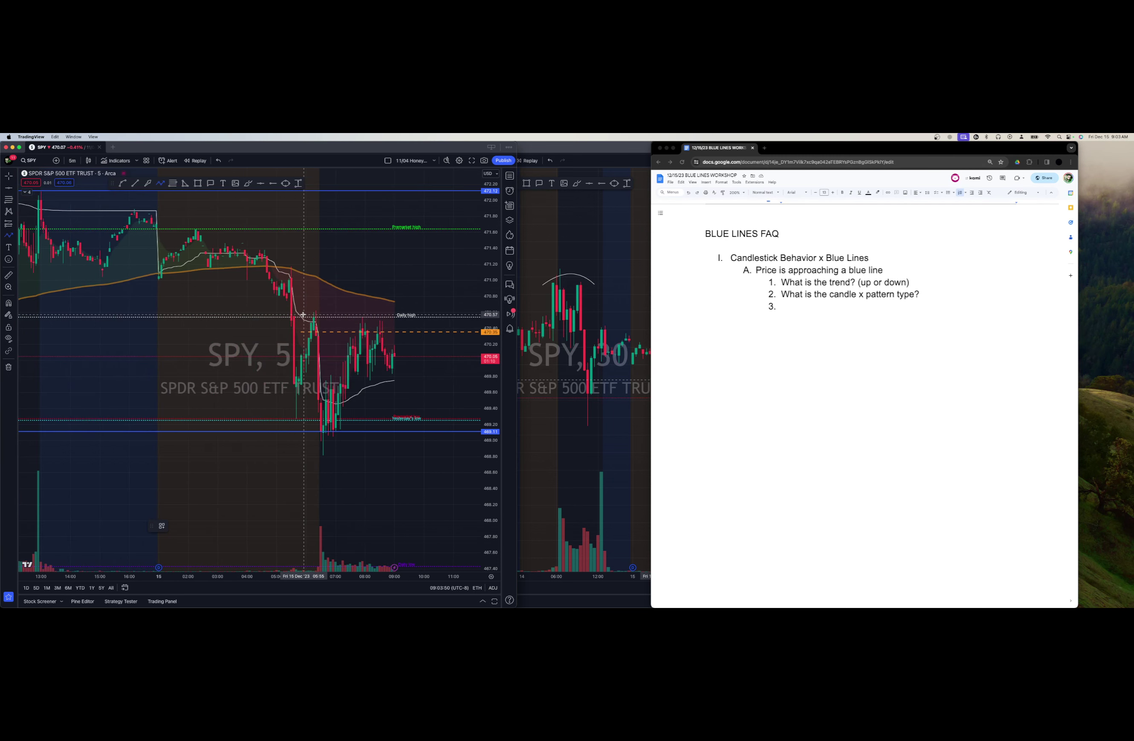
scroll(303, 314, down, 2)
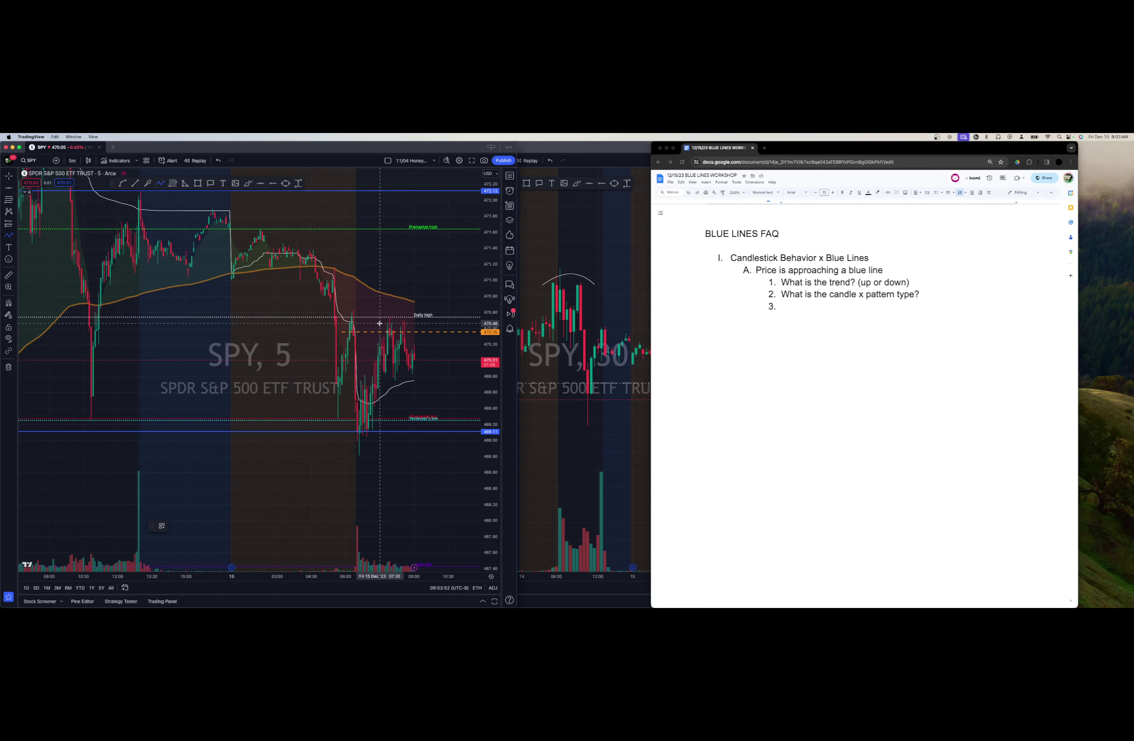
scroll(400, 331, down, 2)
scroll(400, 331, down, 4)
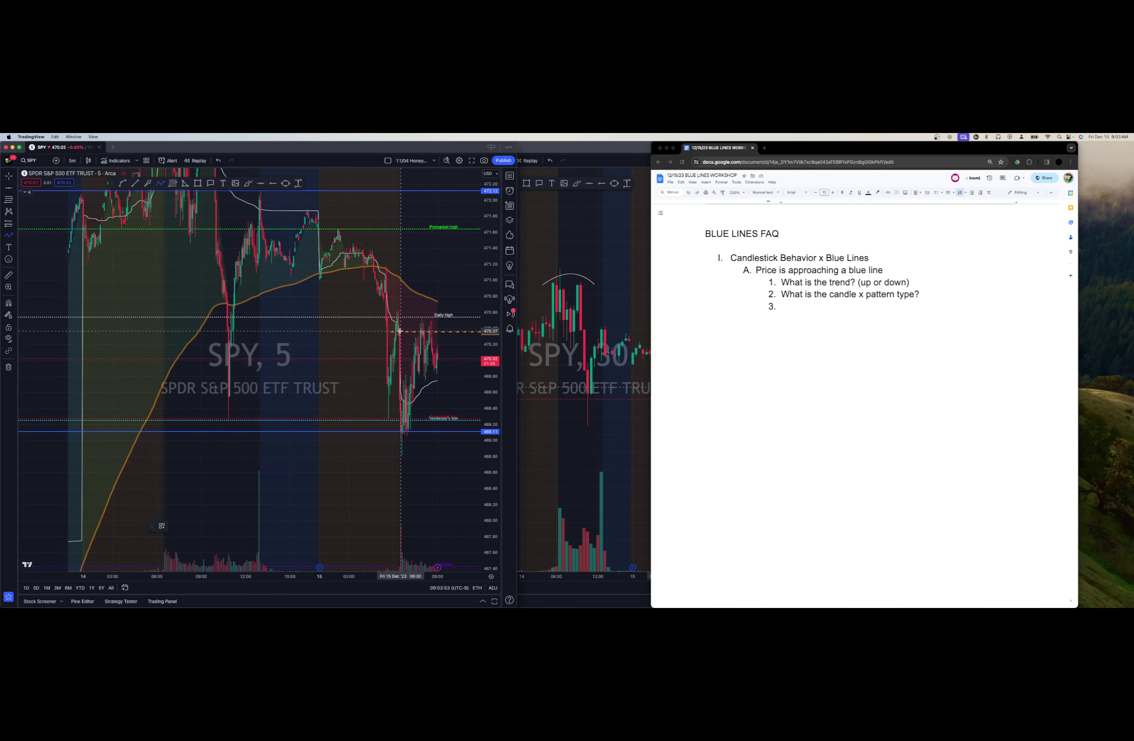
scroll(400, 331, down, 3)
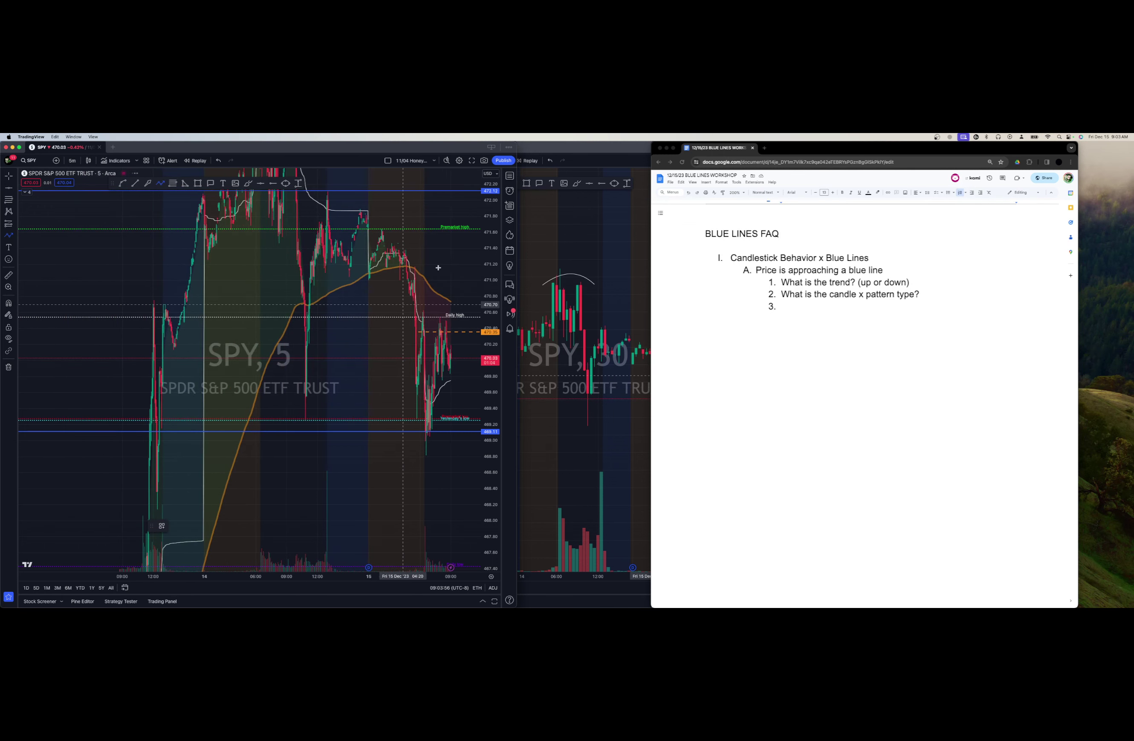
drag(493, 248, 458, 324)
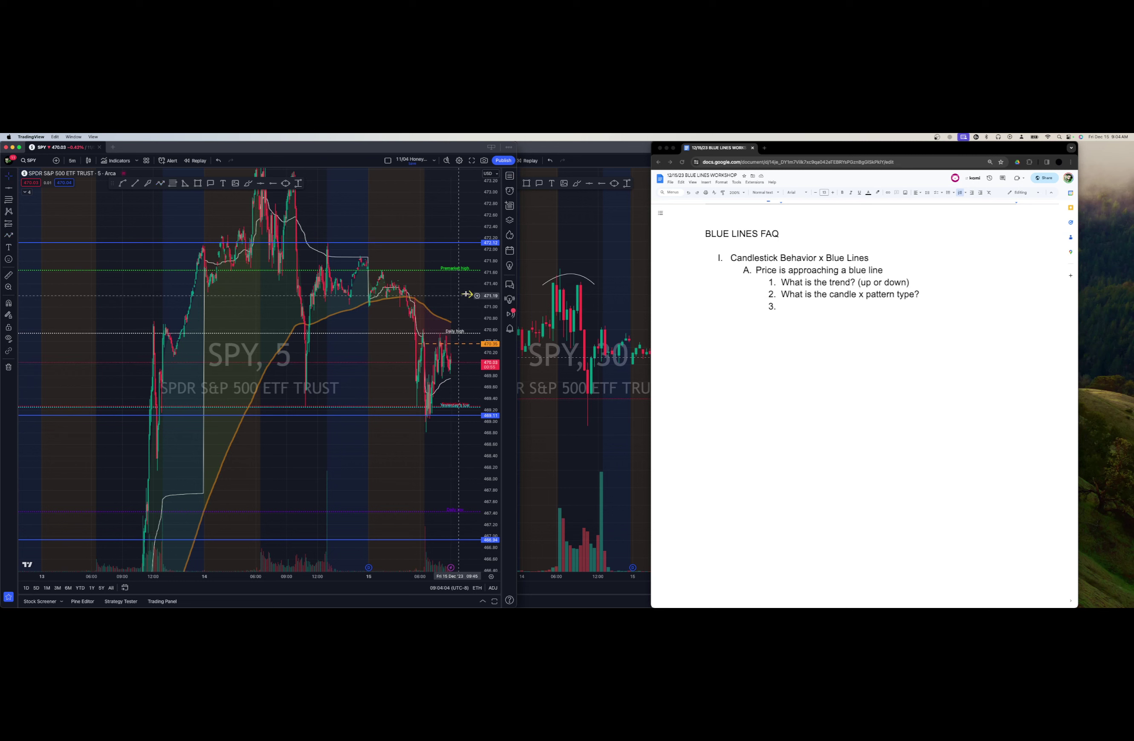
click(468, 295)
drag(494, 215, 494, 240)
drag(390, 270, 367, 302)
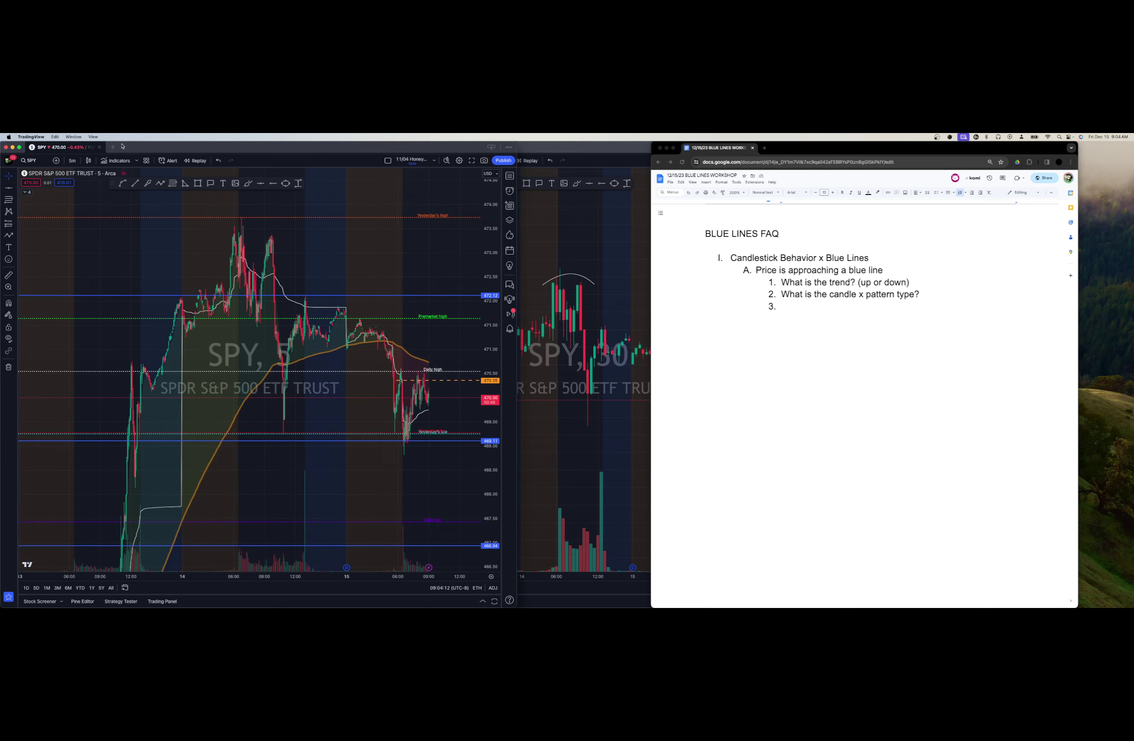
Switch the original SPY chart to the 1-hour interval.
click(71, 161)
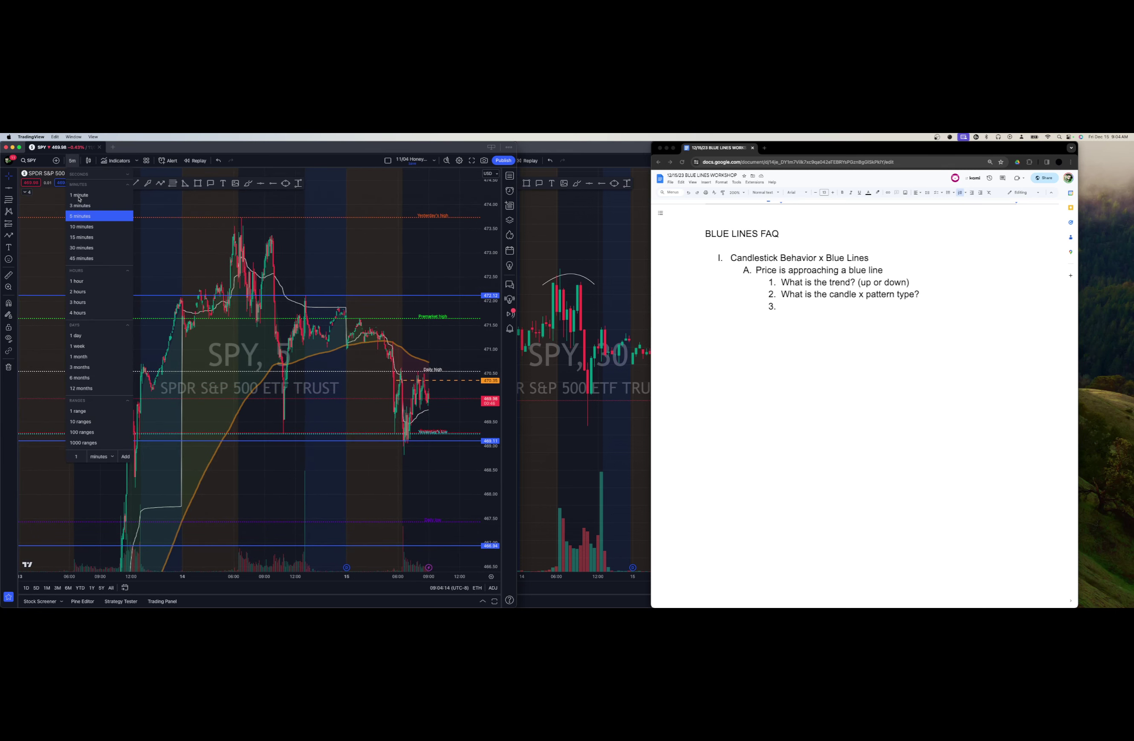
click(87, 281)
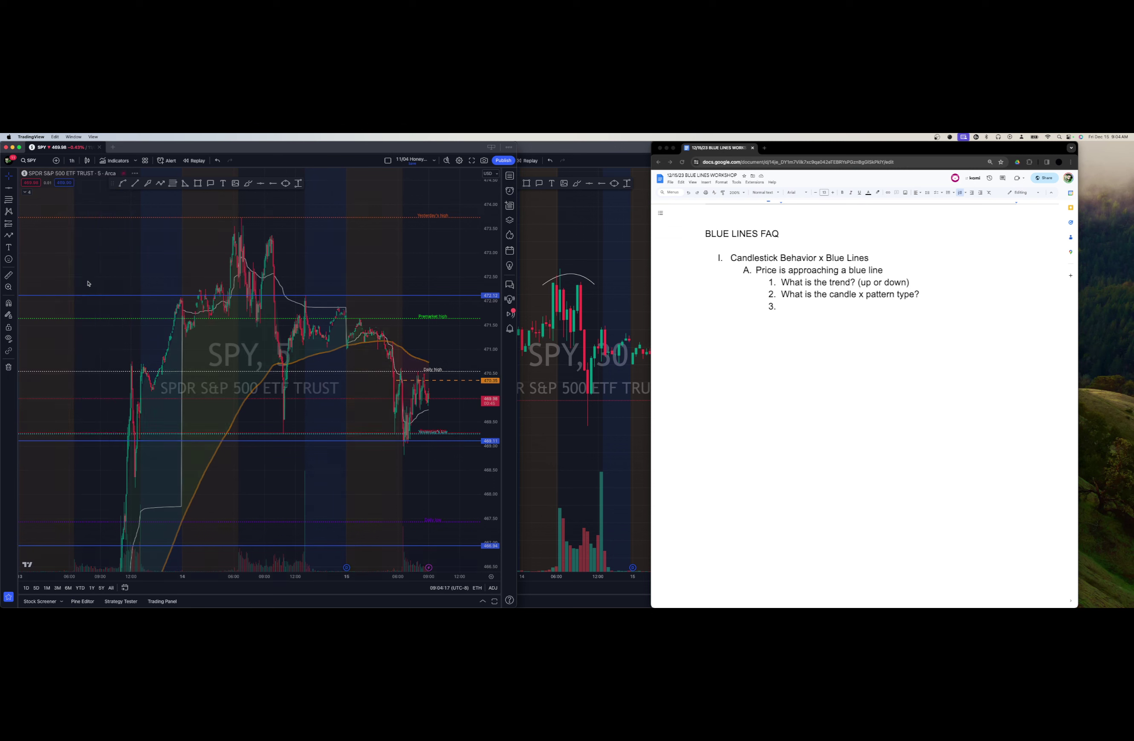
Switch the SPY chart to the 1-day interval and auto-scale its prices, framing the recent December candles.
click(71, 160)
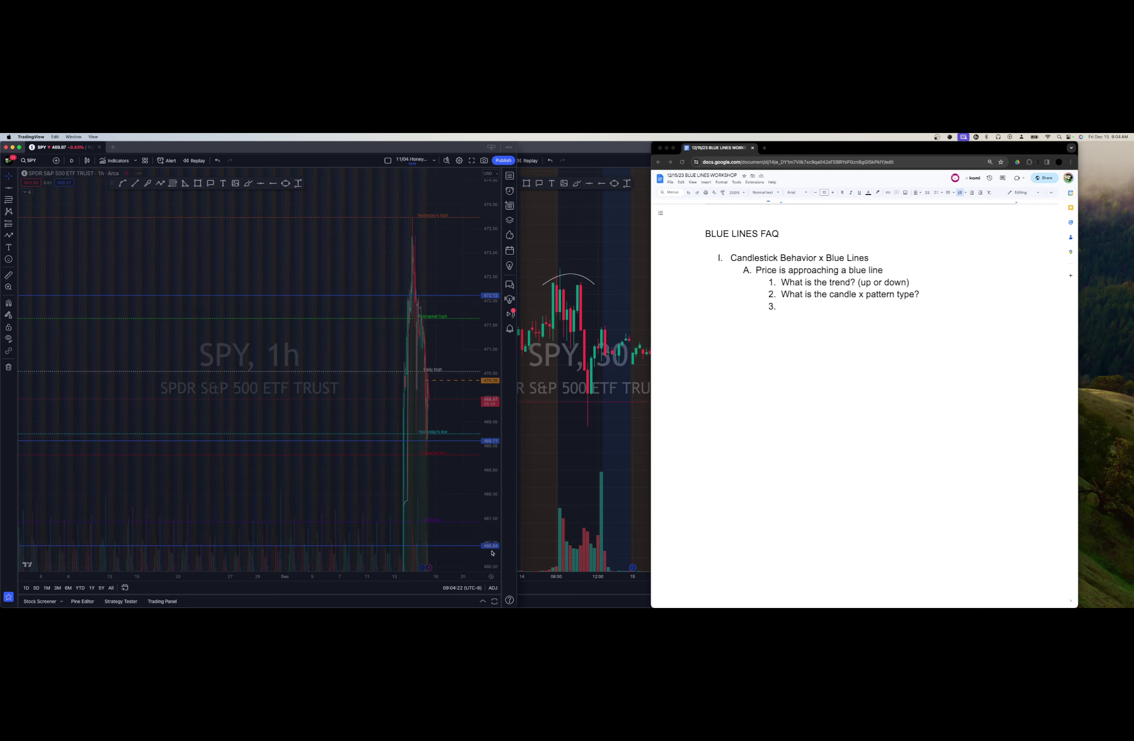
click(492, 588)
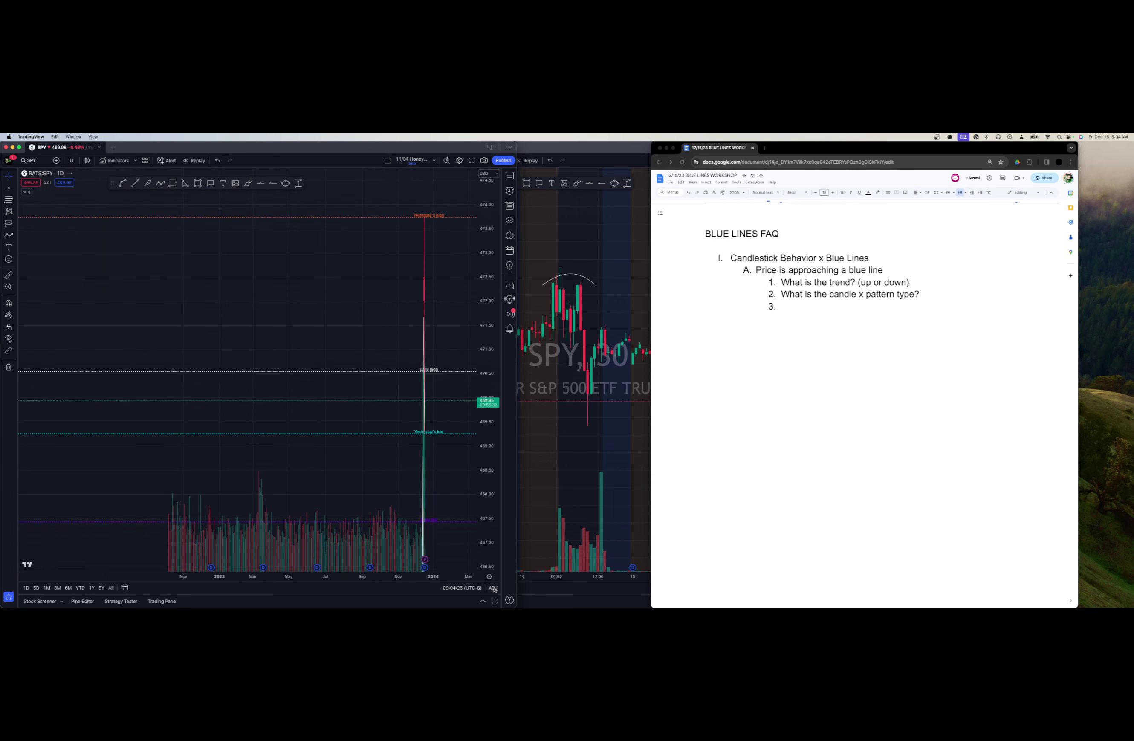
click(494, 588)
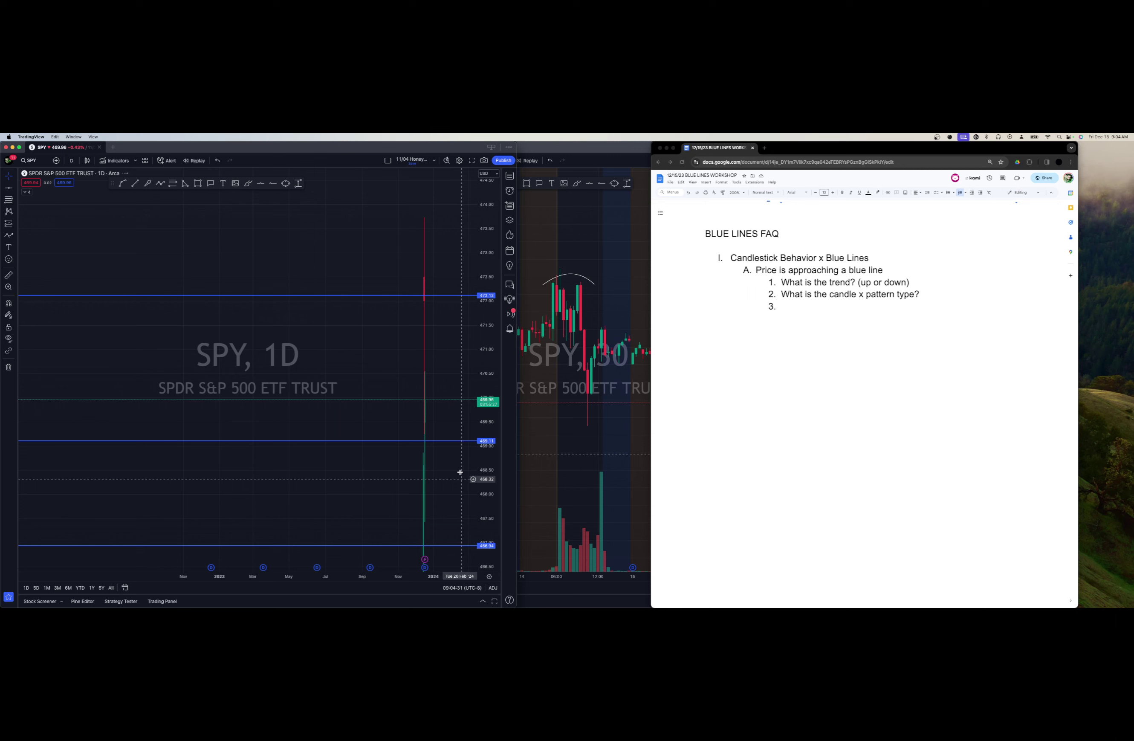
click(489, 577)
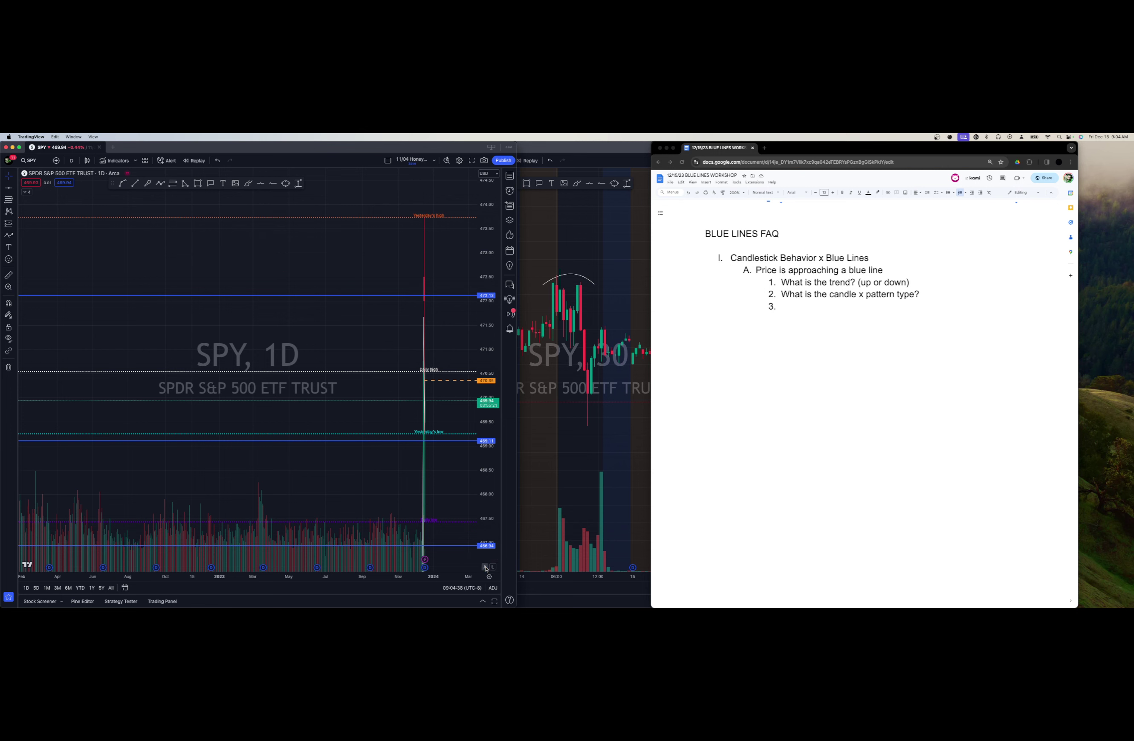
click(484, 568)
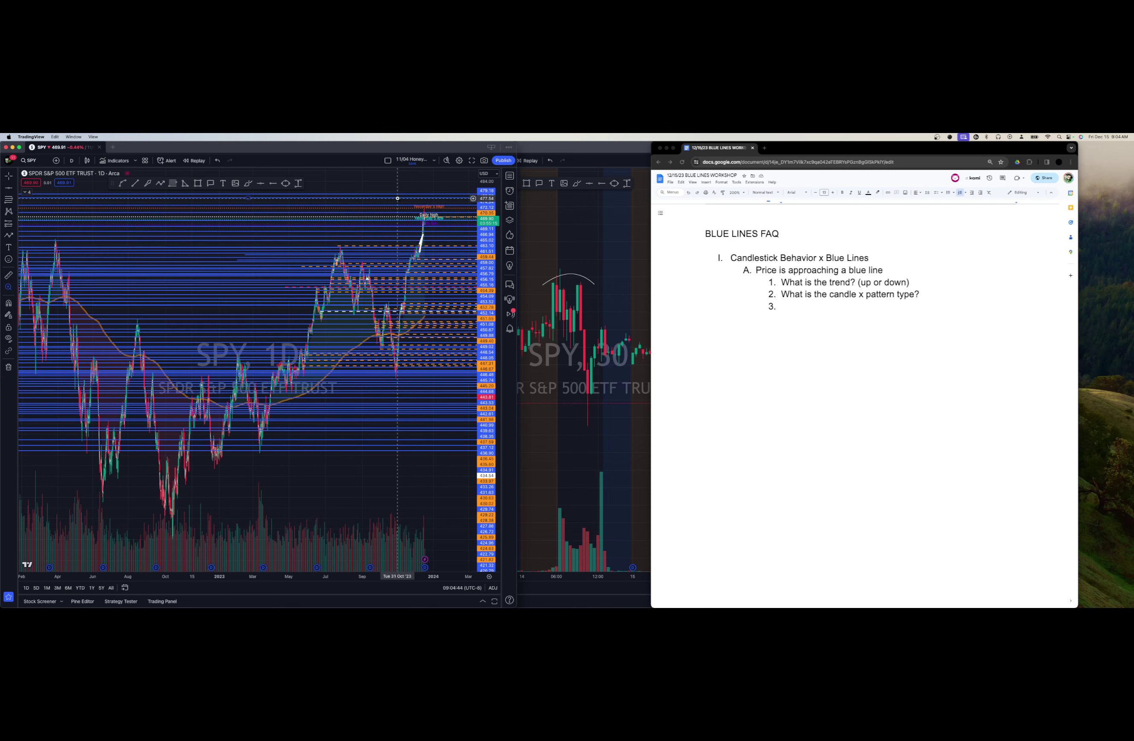
drag(401, 205, 453, 271)
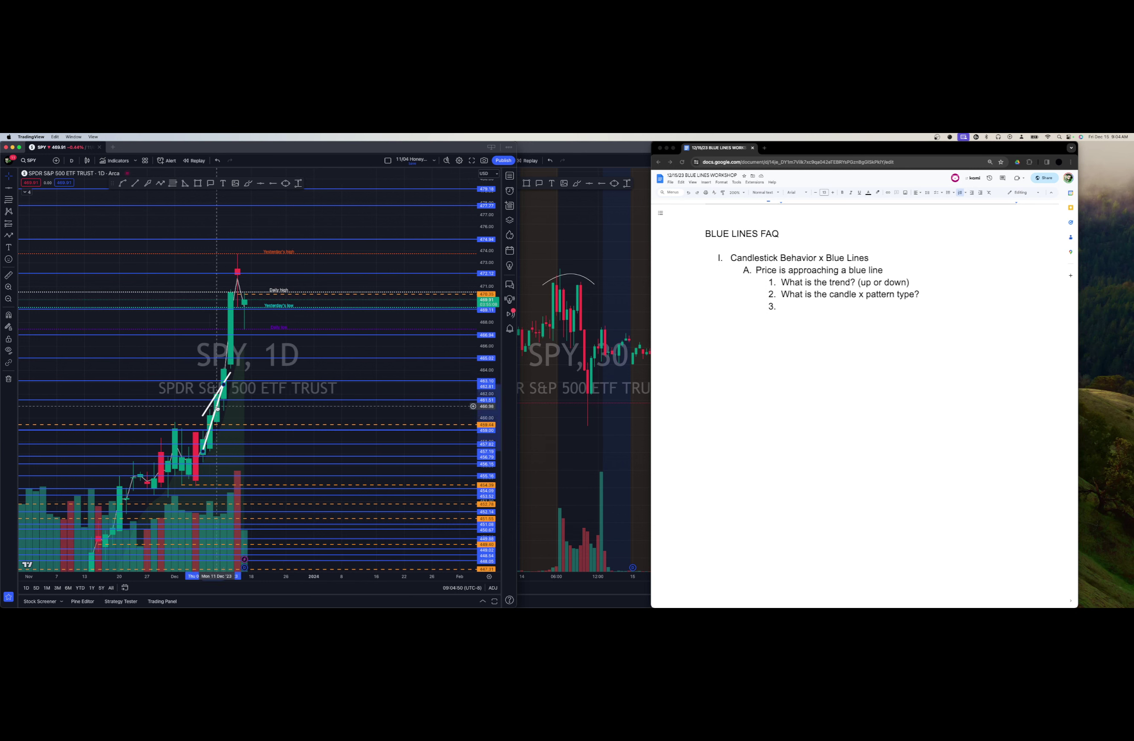
Delete the two white trend lines beside the early December candles on the daily chart.
click(217, 408)
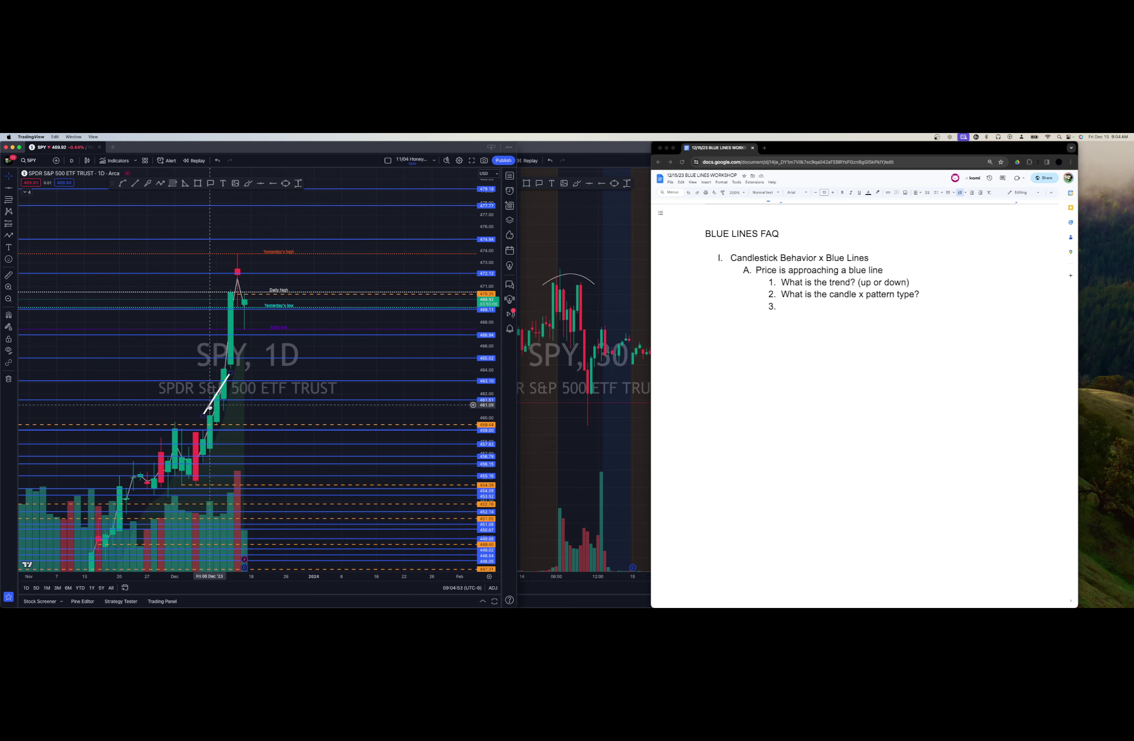
drag(210, 408, 210, 407)
key(Delete)
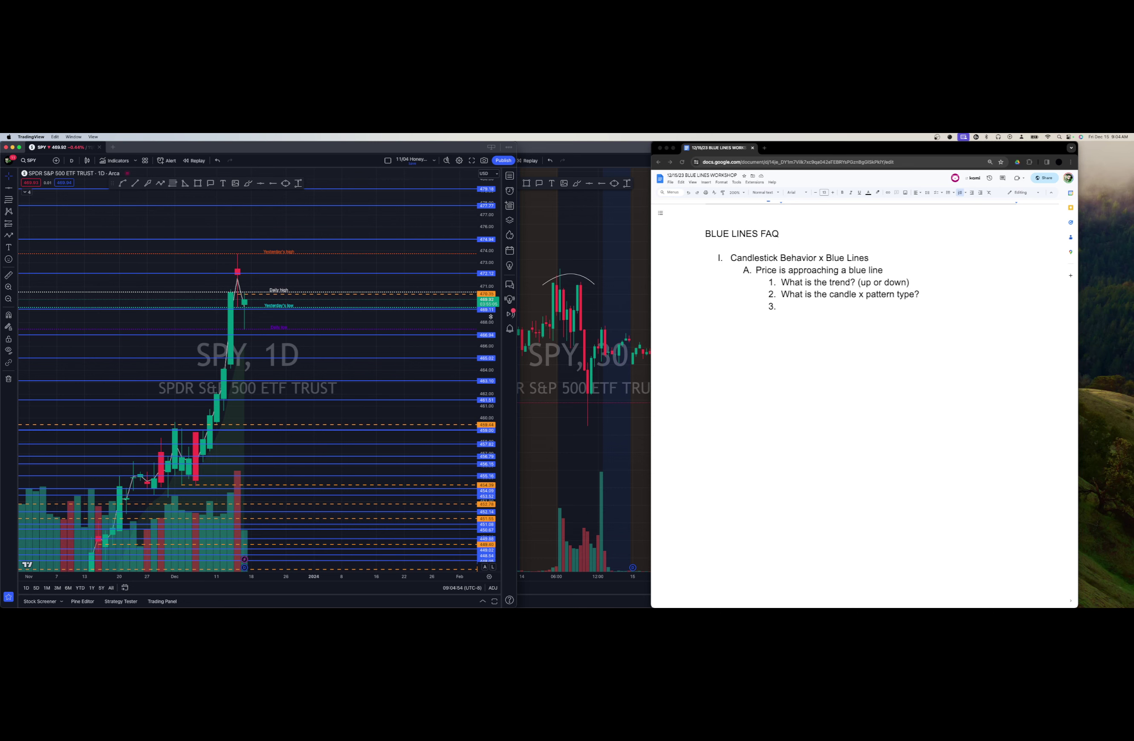
Hide the Volume indicator on the daily SPY chart, with the late November to December 15 candles in view.
drag(486, 320, 486, 339)
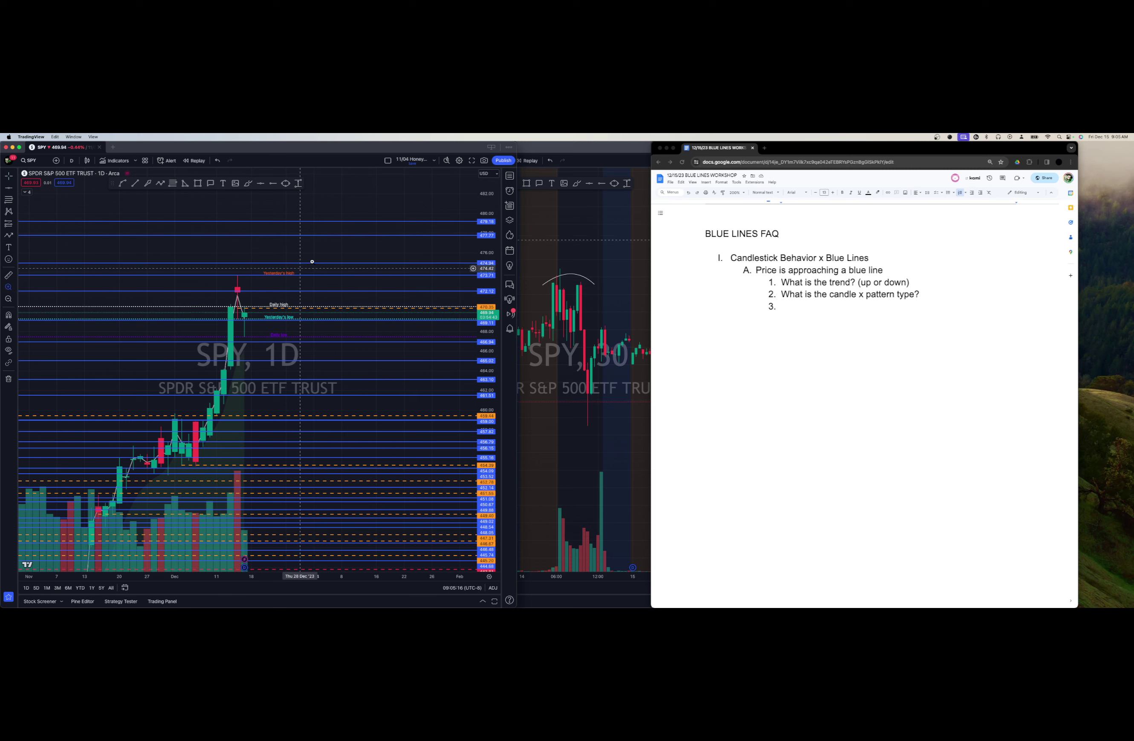
drag(314, 262, 81, 484)
drag(259, 383, 312, 378)
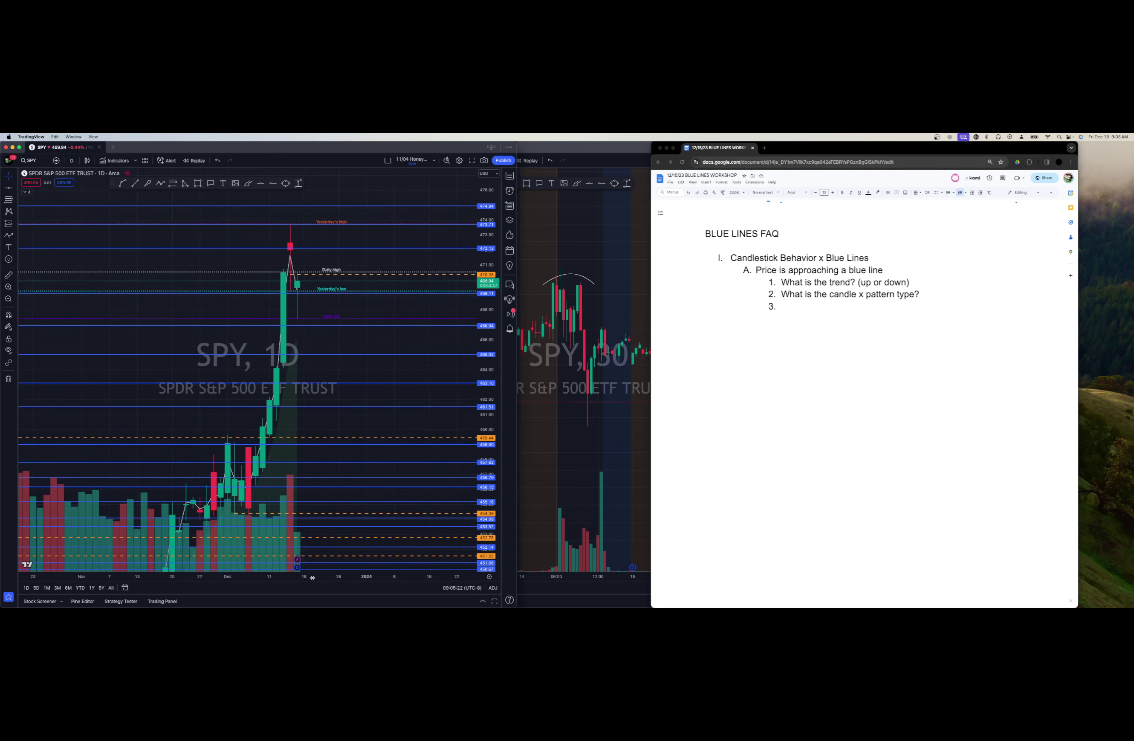
drag(312, 578, 156, 421)
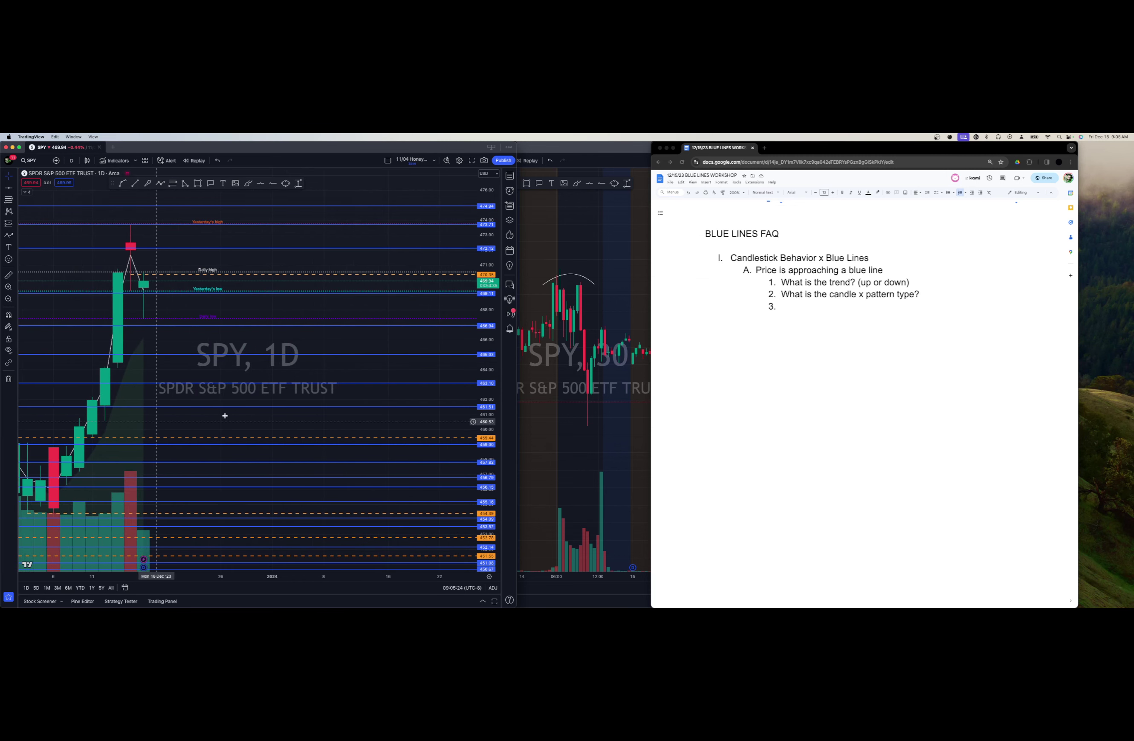
scroll(225, 415, left, 5)
drag(278, 419, 369, 411)
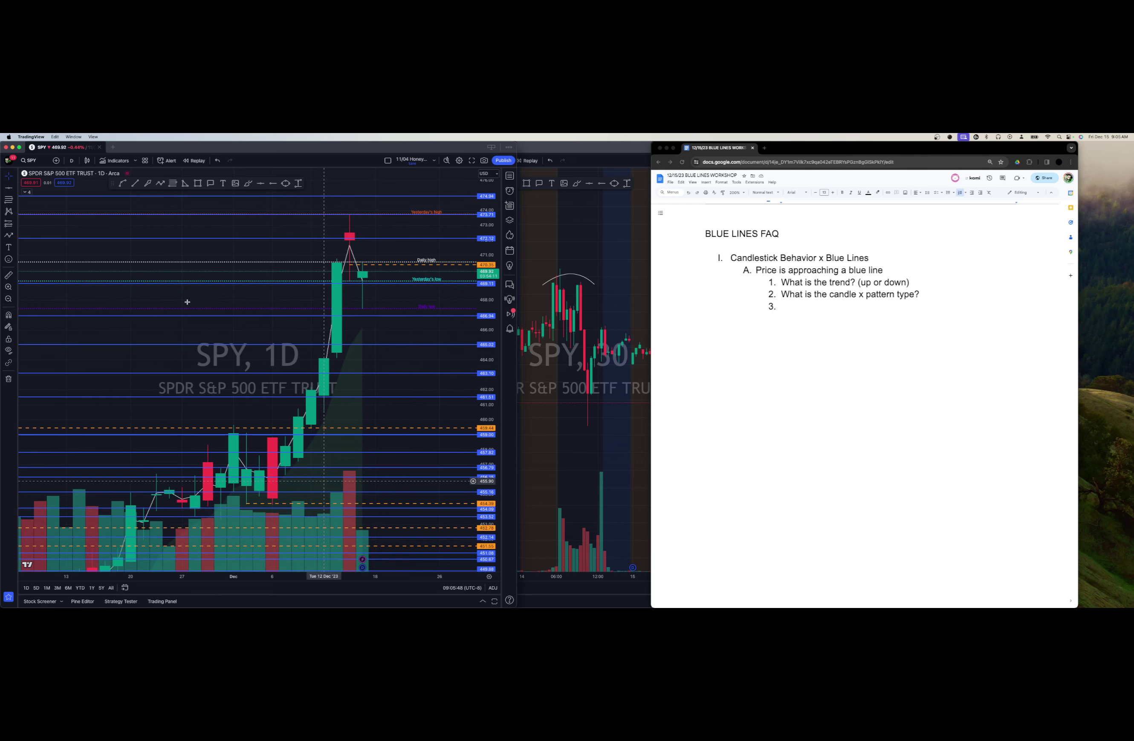
click(26, 192)
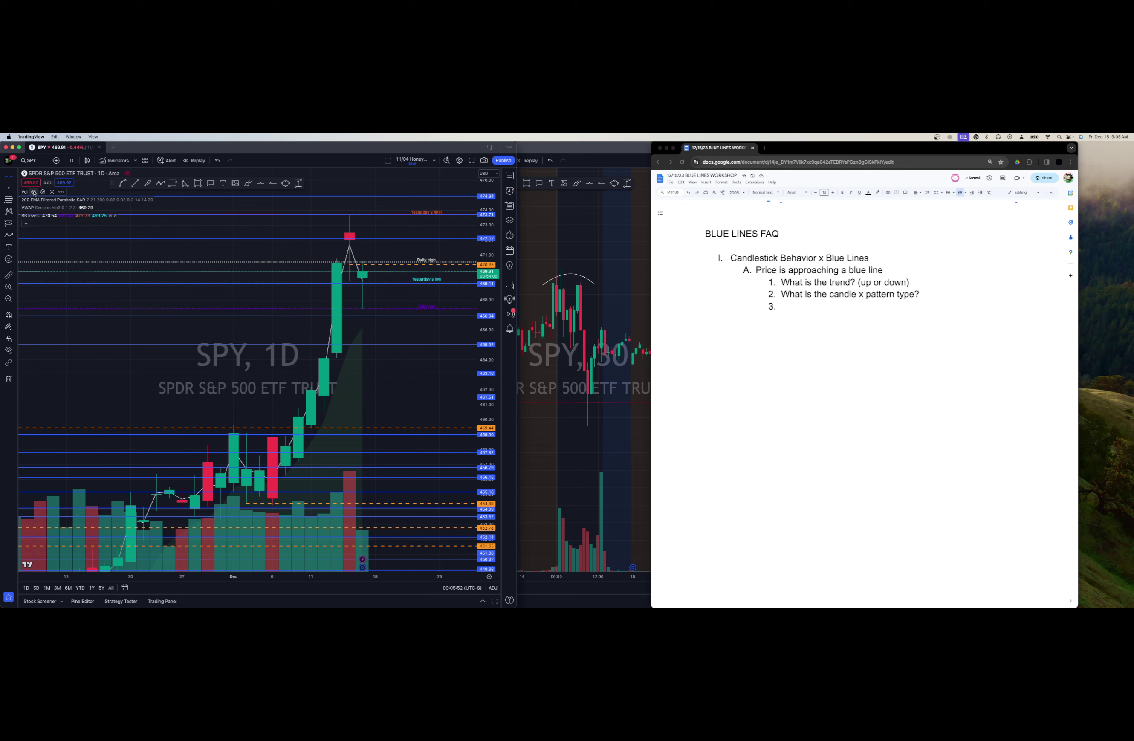
click(33, 192)
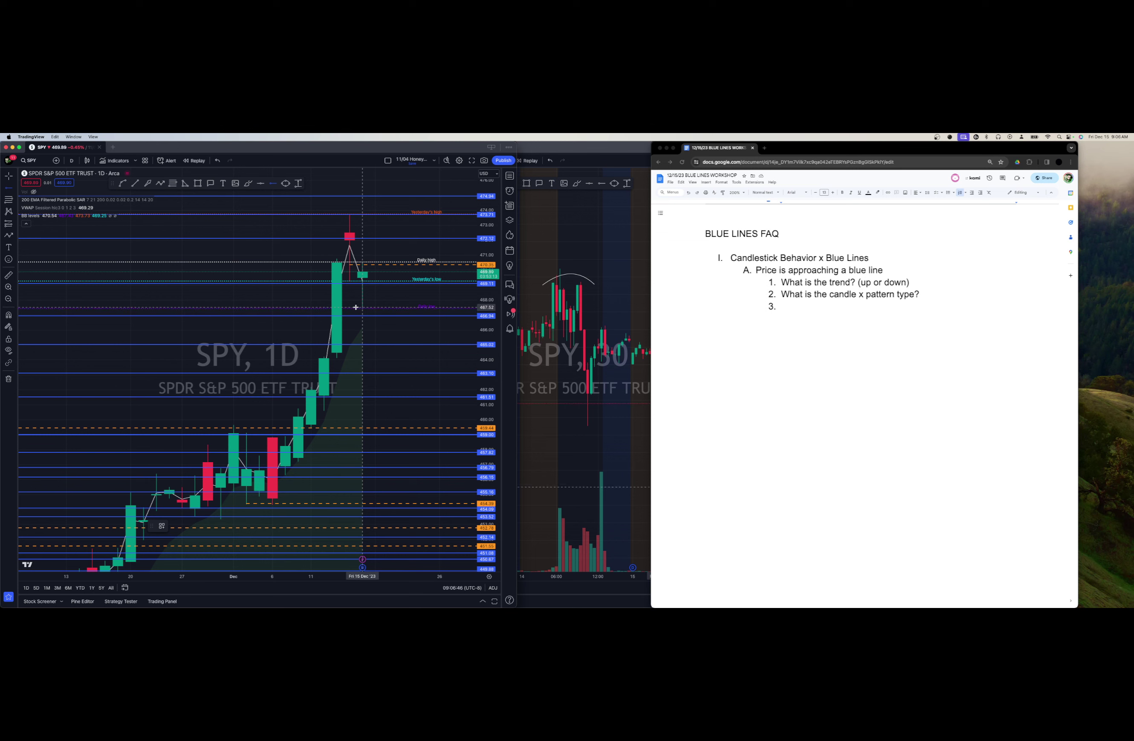
Place horizontal rays at the December 15 candle's low (about 467.5) and the December 14 candle's open and close (about 472.5 and 472.0).
click(385, 304)
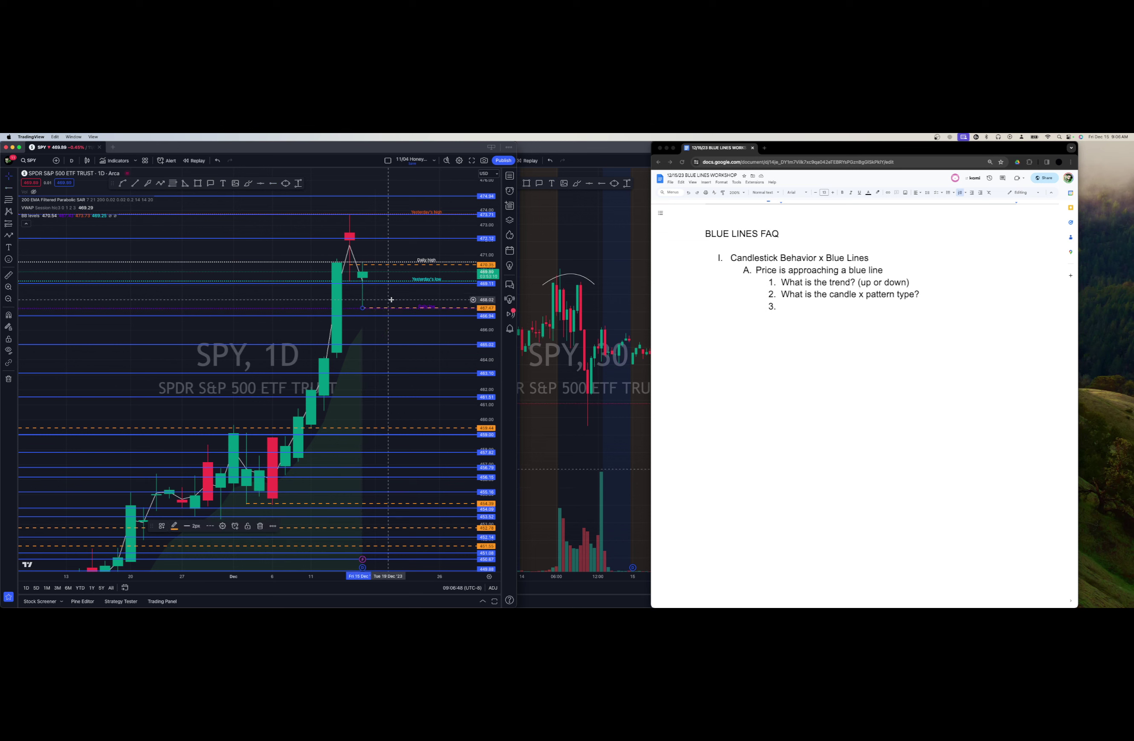
click(391, 297)
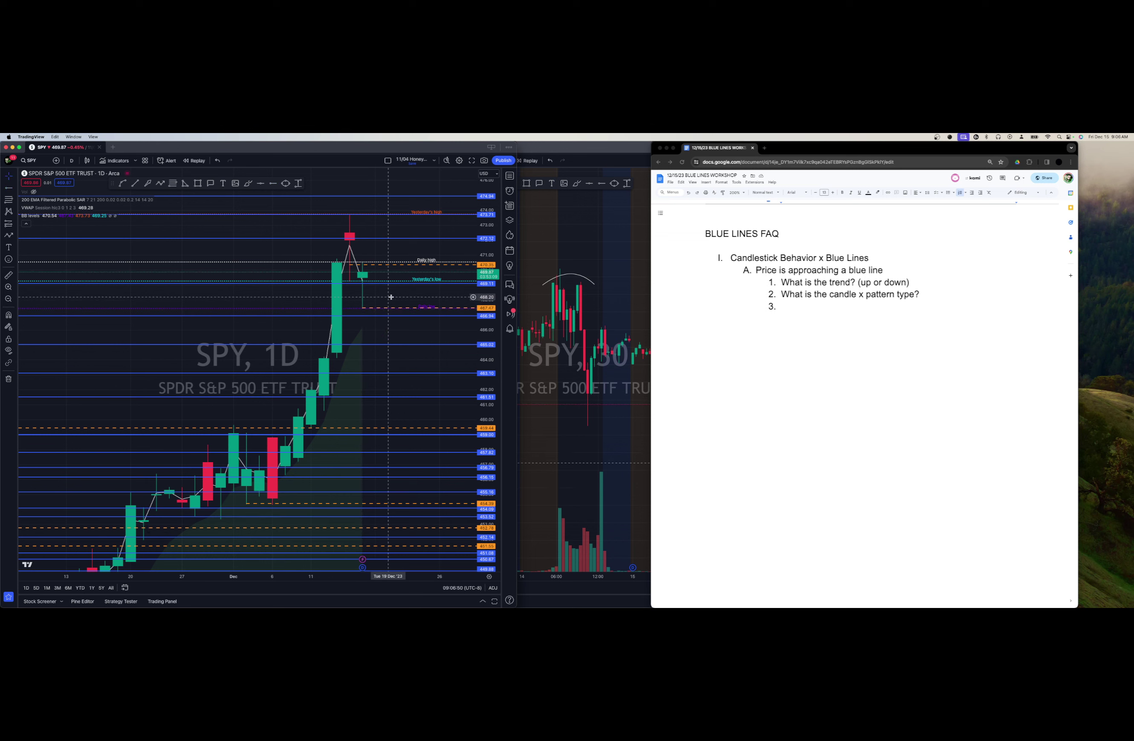
click(339, 233)
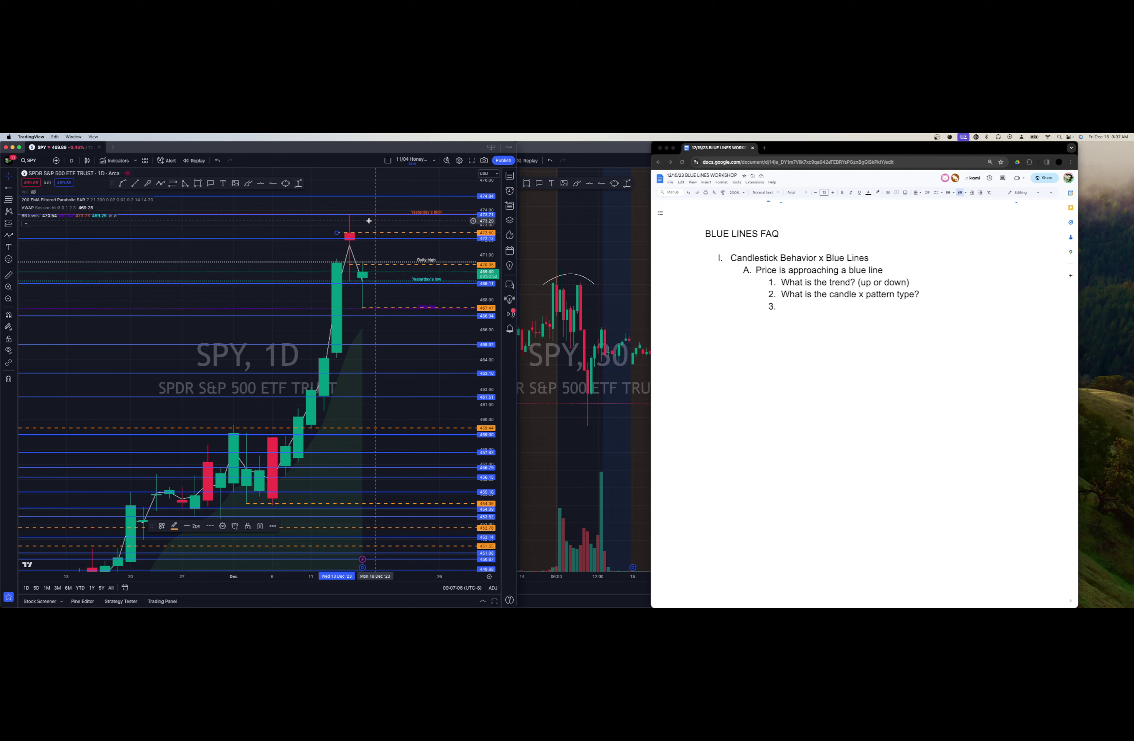
key(alt+h)
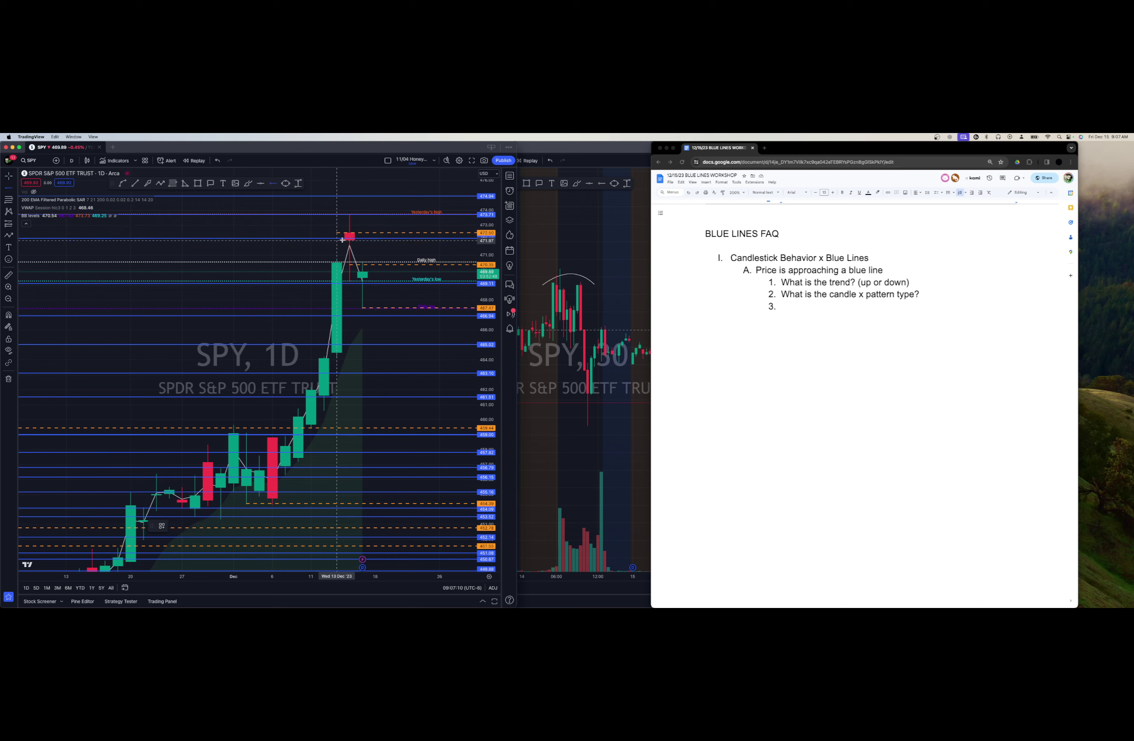
click(343, 239)
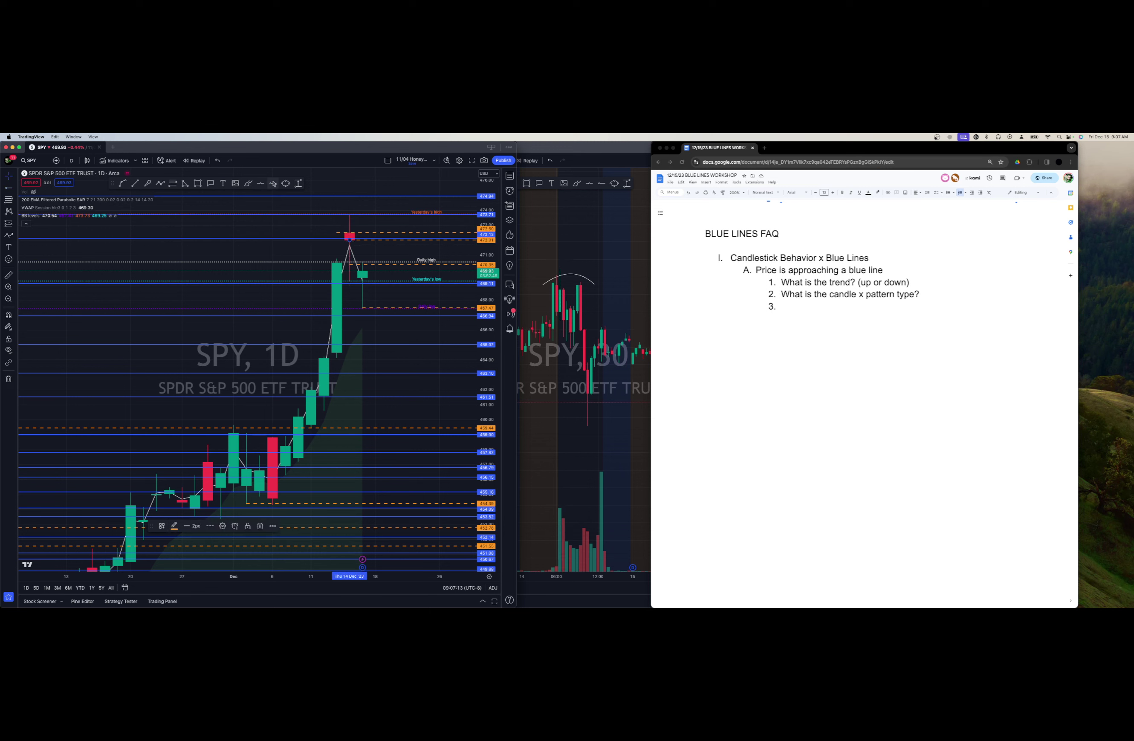
Place horizontal rays at the December 15 body edges (about 469.9 and 469.5), the December 13 open (about 464.5) and December 12 close (about 464.1).
click(272, 184)
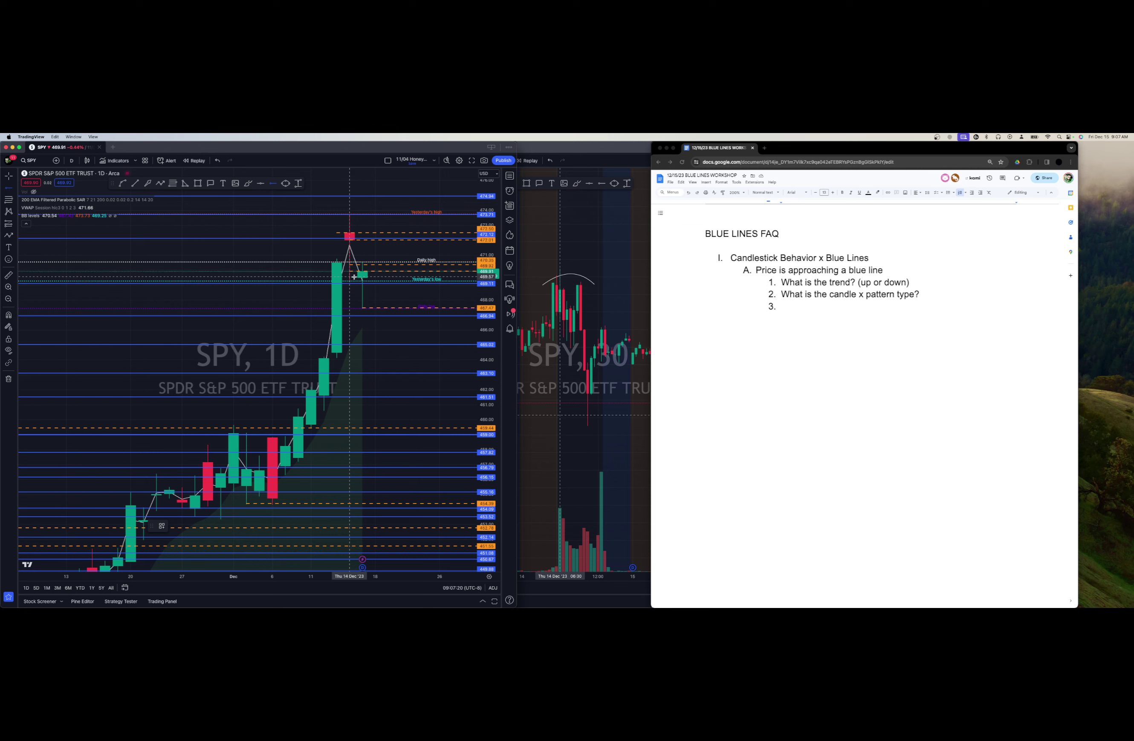
click(411, 303)
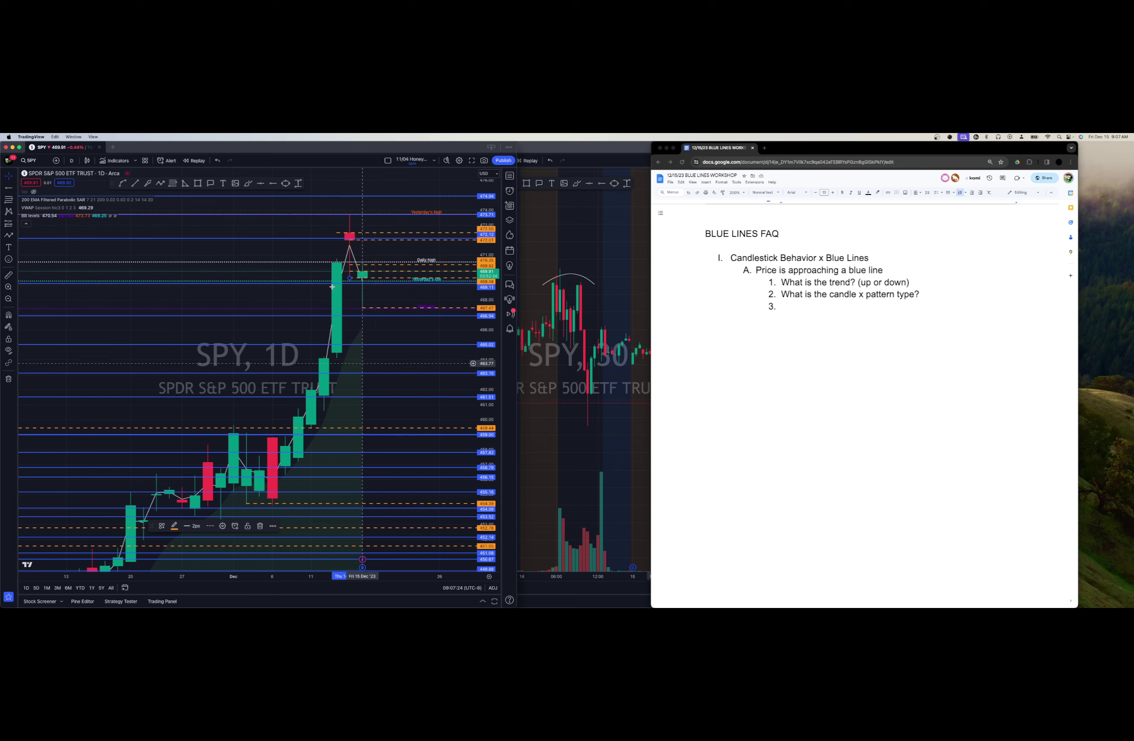
click(273, 183)
click(325, 353)
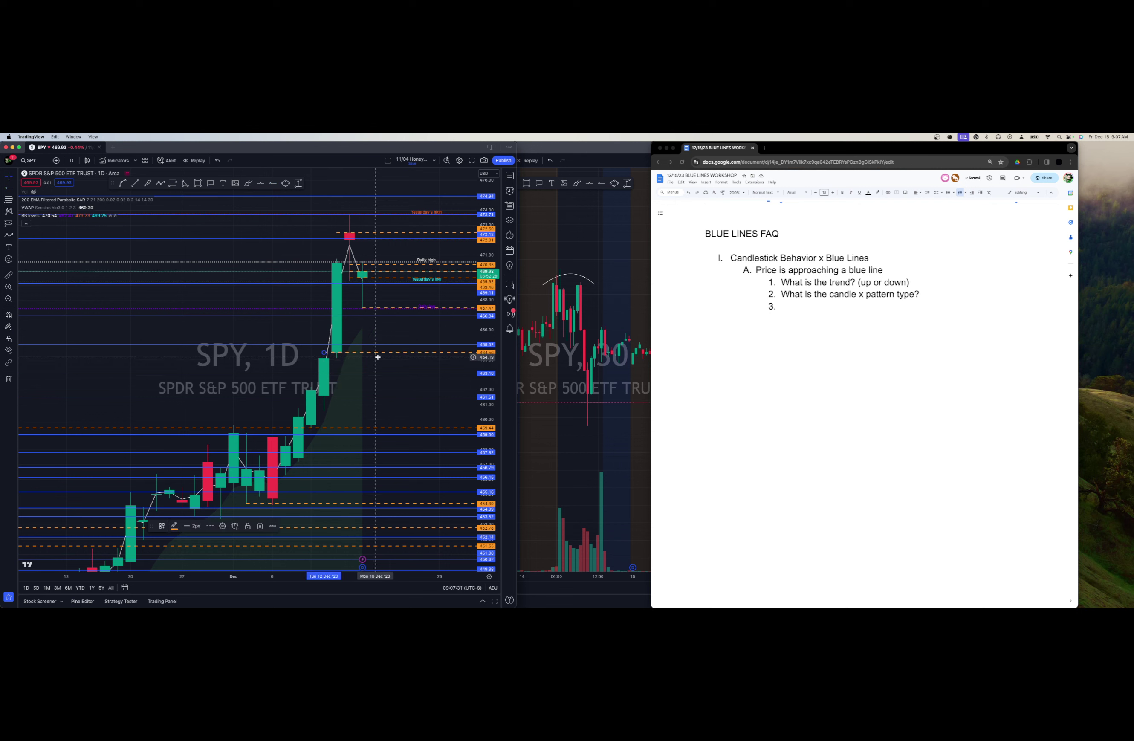
click(272, 183)
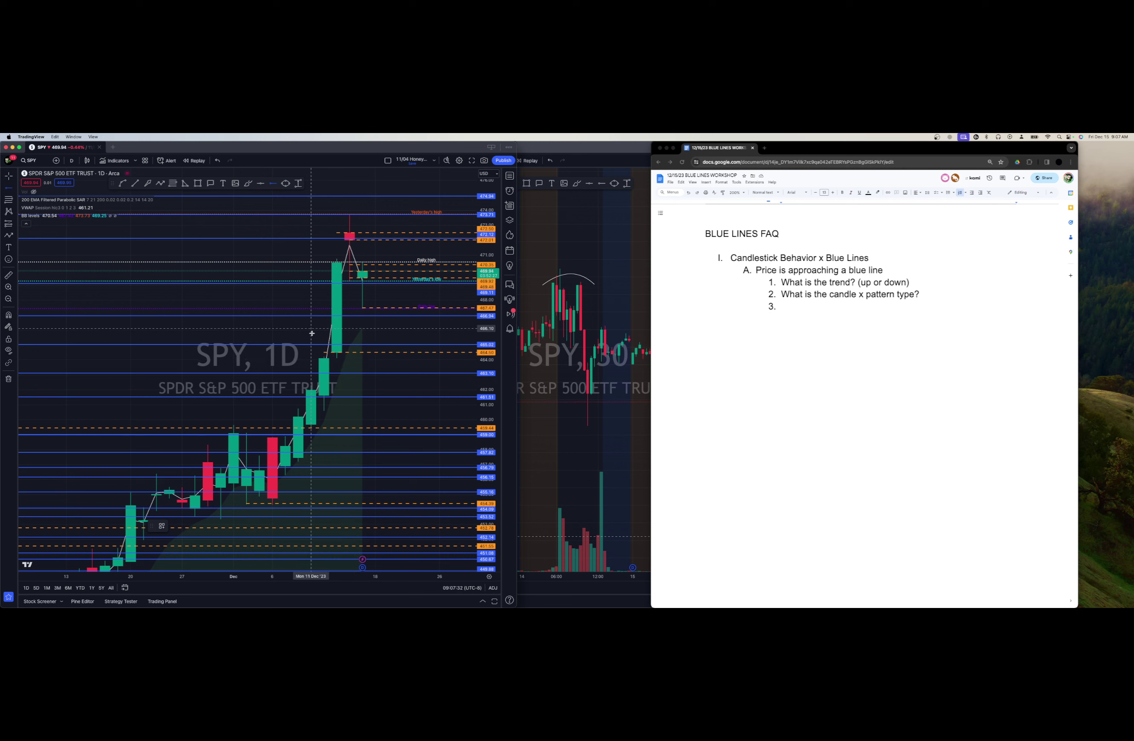
click(313, 359)
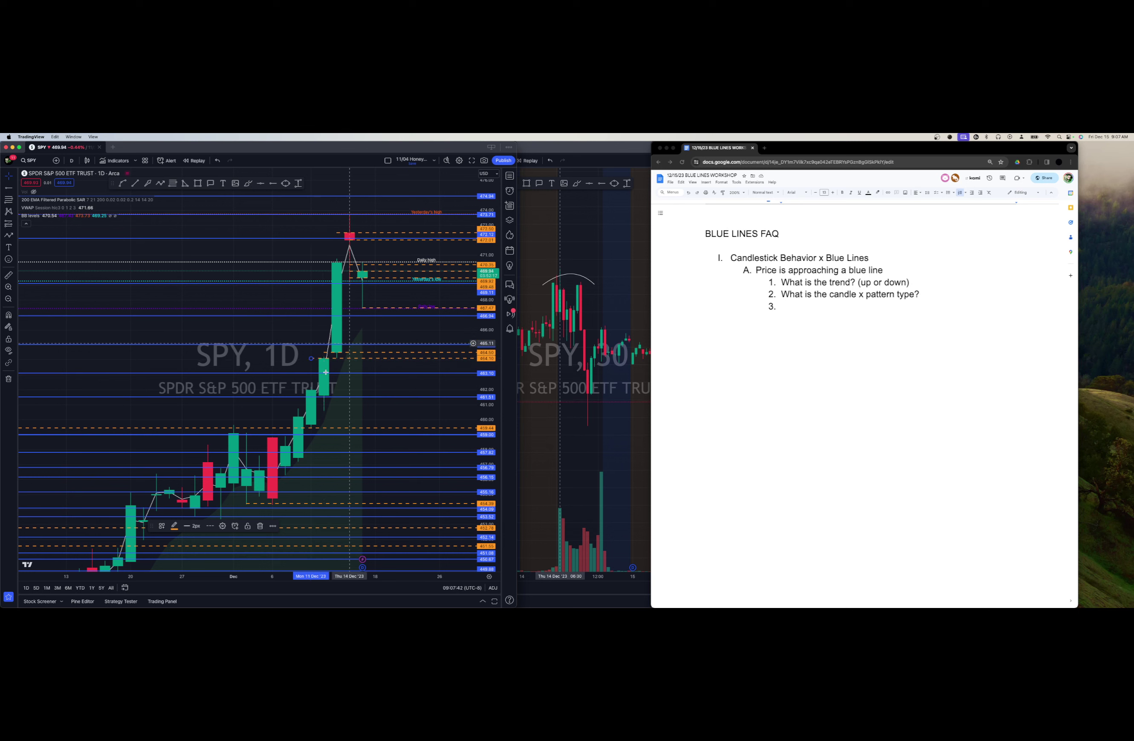
Place horizontal rays at the December 11 close (about 462.0) and the December 8 close and high (about 460.2 and 460.7).
click(274, 184)
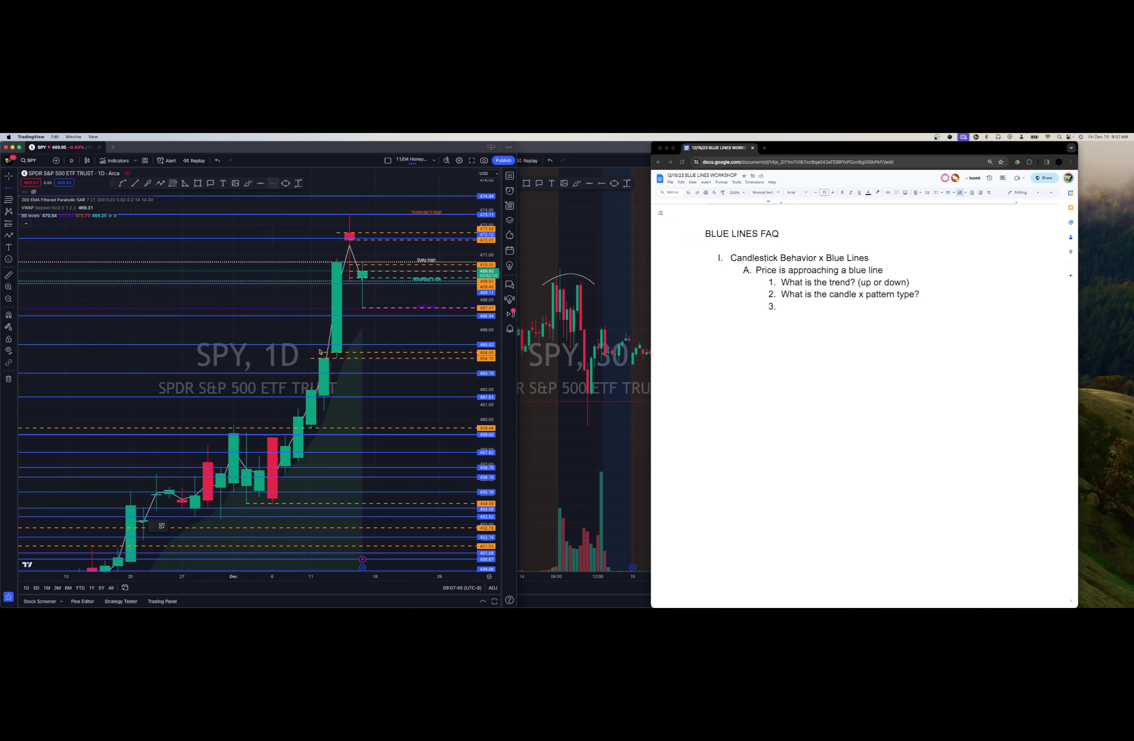
click(296, 390)
click(287, 415)
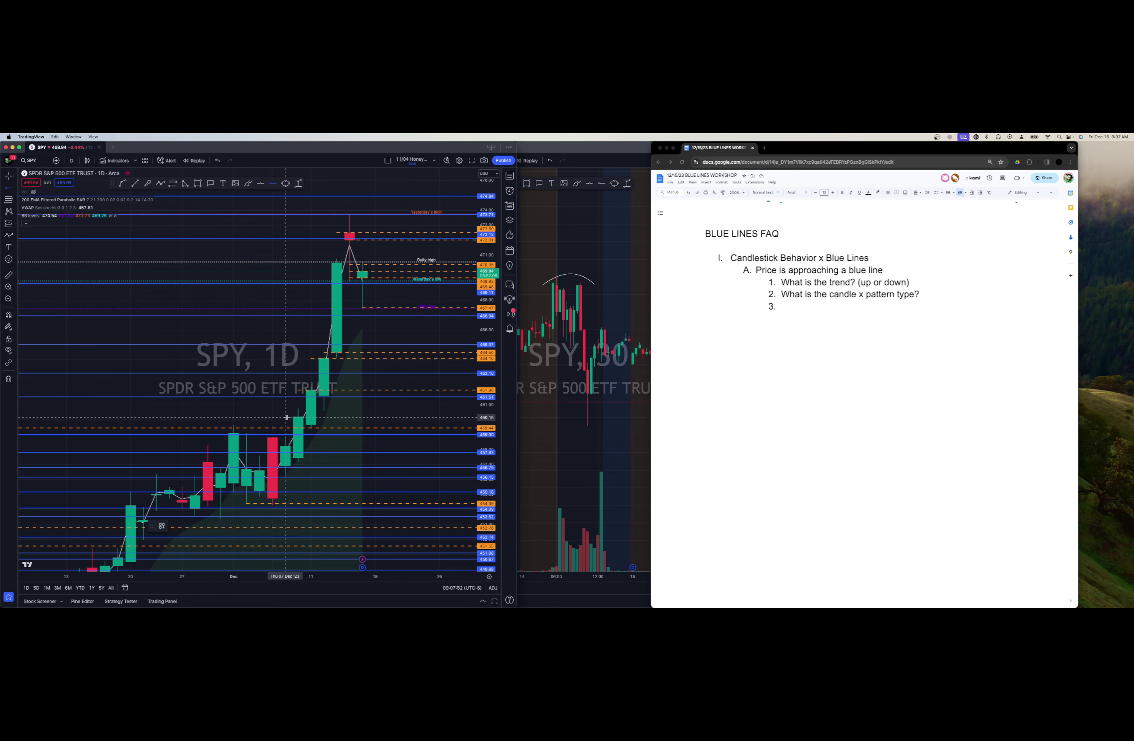
click(286, 416)
click(273, 184)
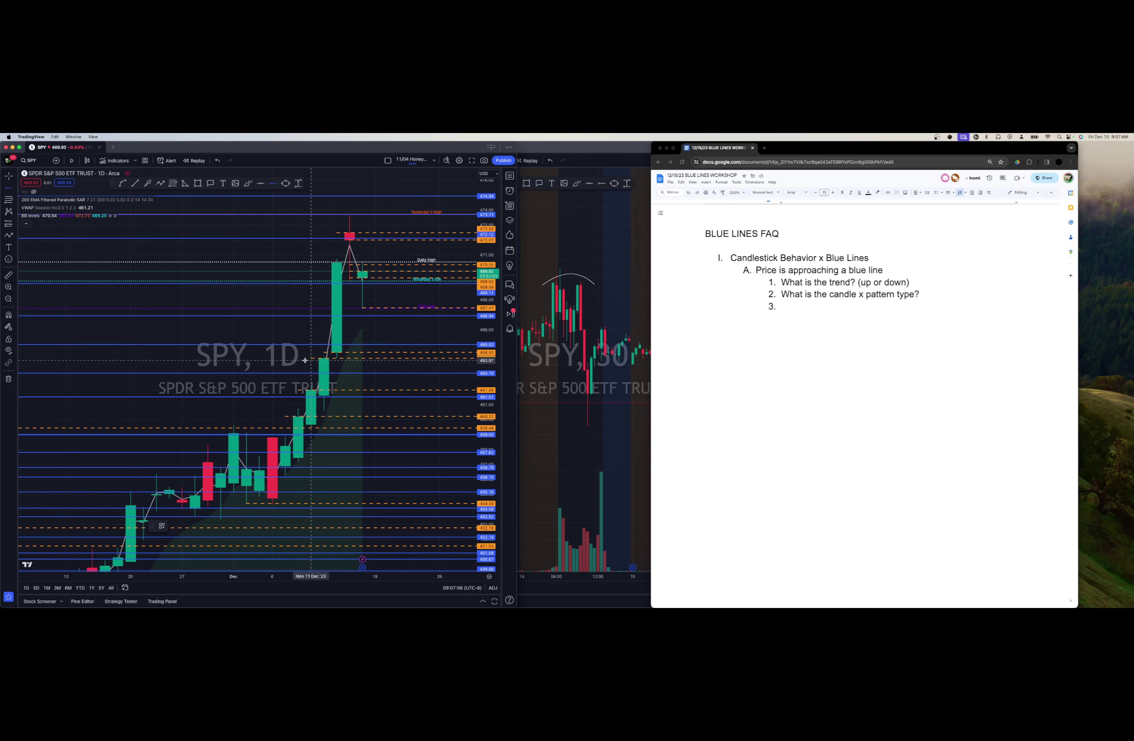
click(290, 408)
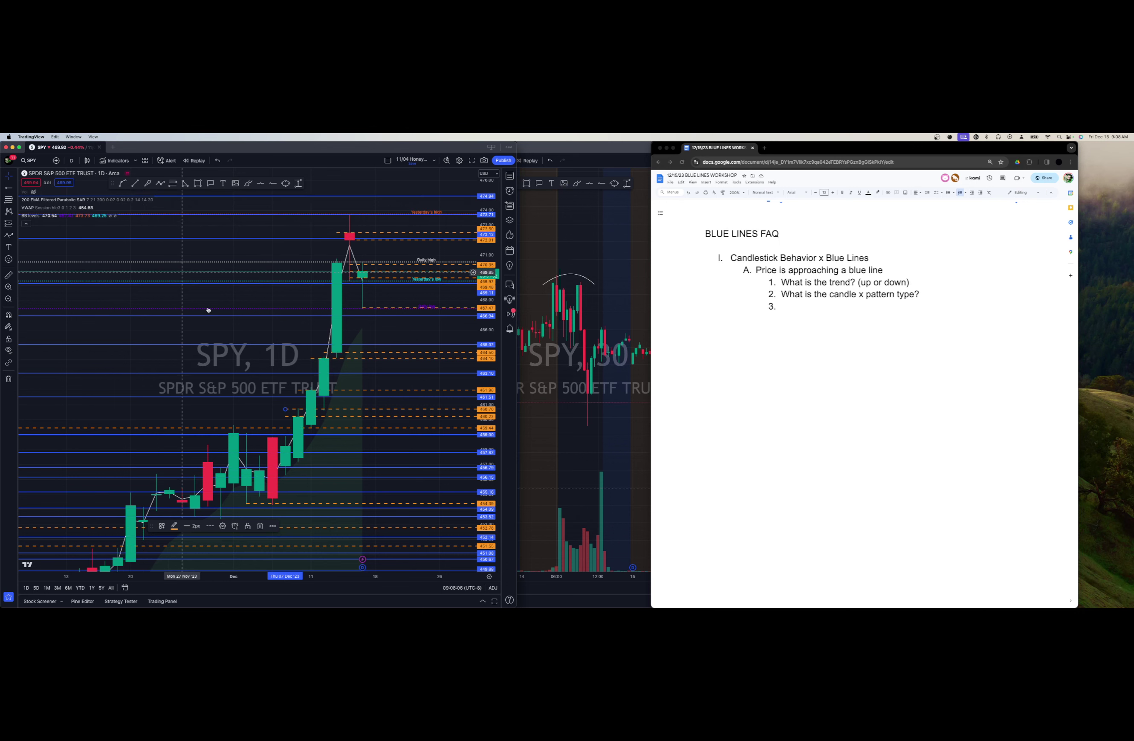
Switch the chart to the 4-hour interval and review the new rays against the December candles.
click(75, 162)
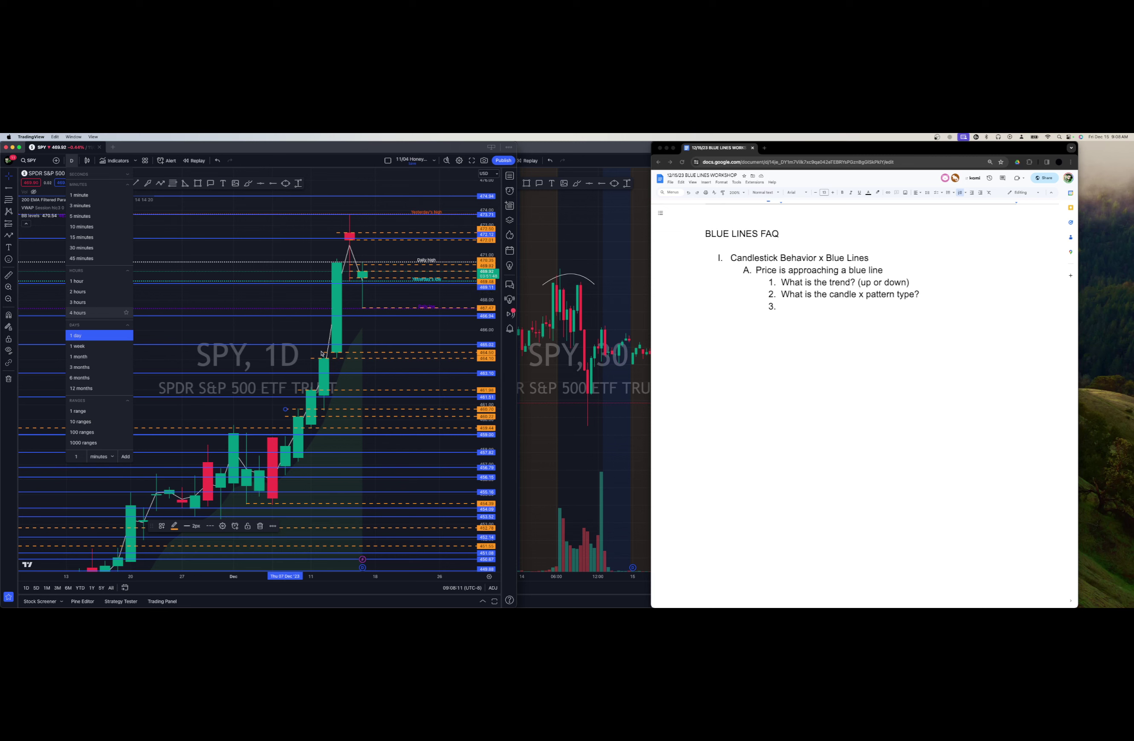
text(4h)
key(Return)
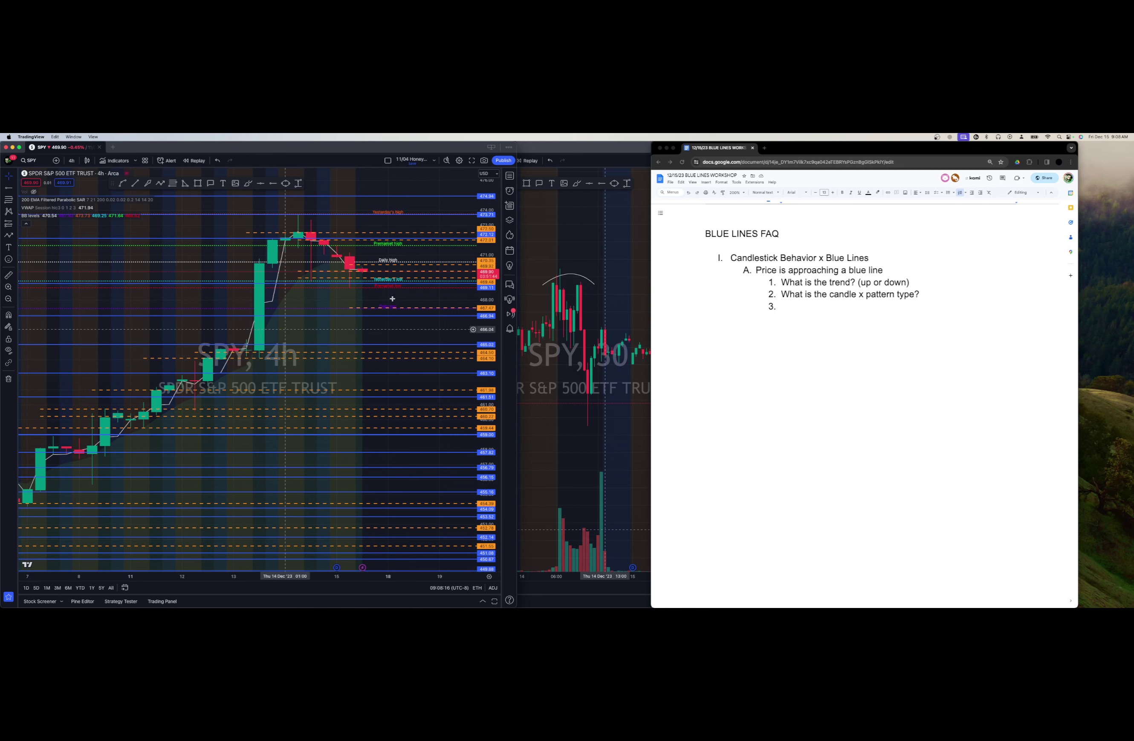
scroll(403, 292, left, 3)
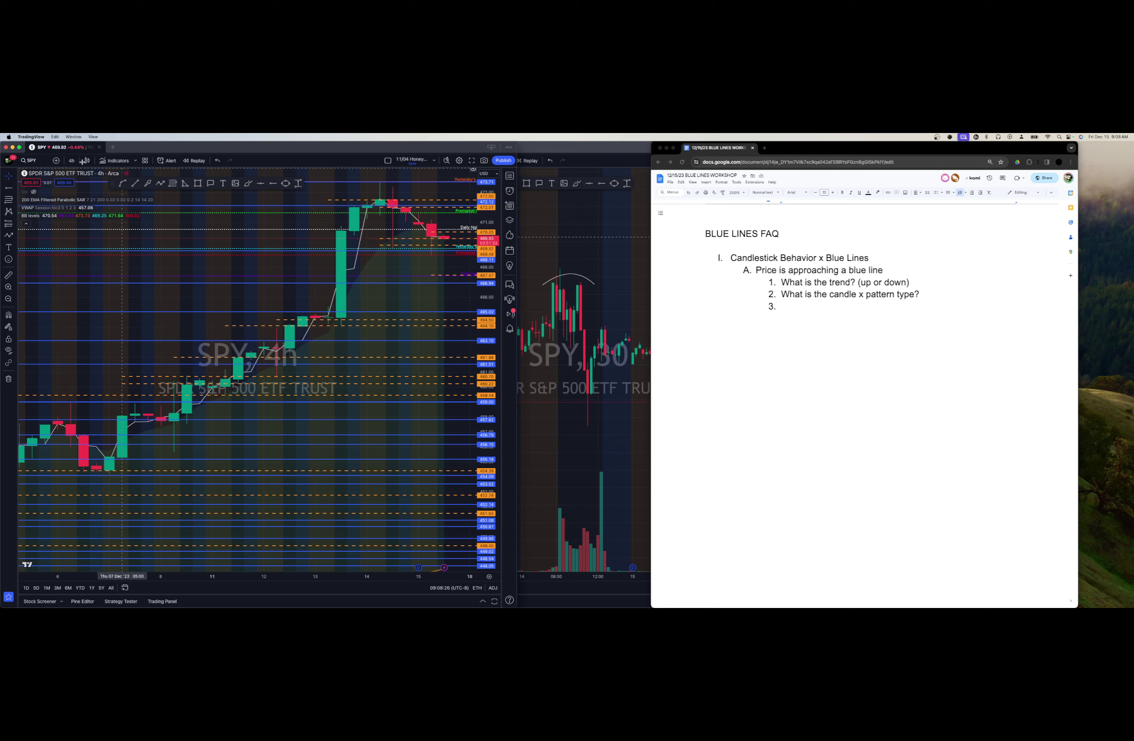
Switch the chart to the 5-minute interval and stretch the price scale around the December 15 candles.
click(72, 162)
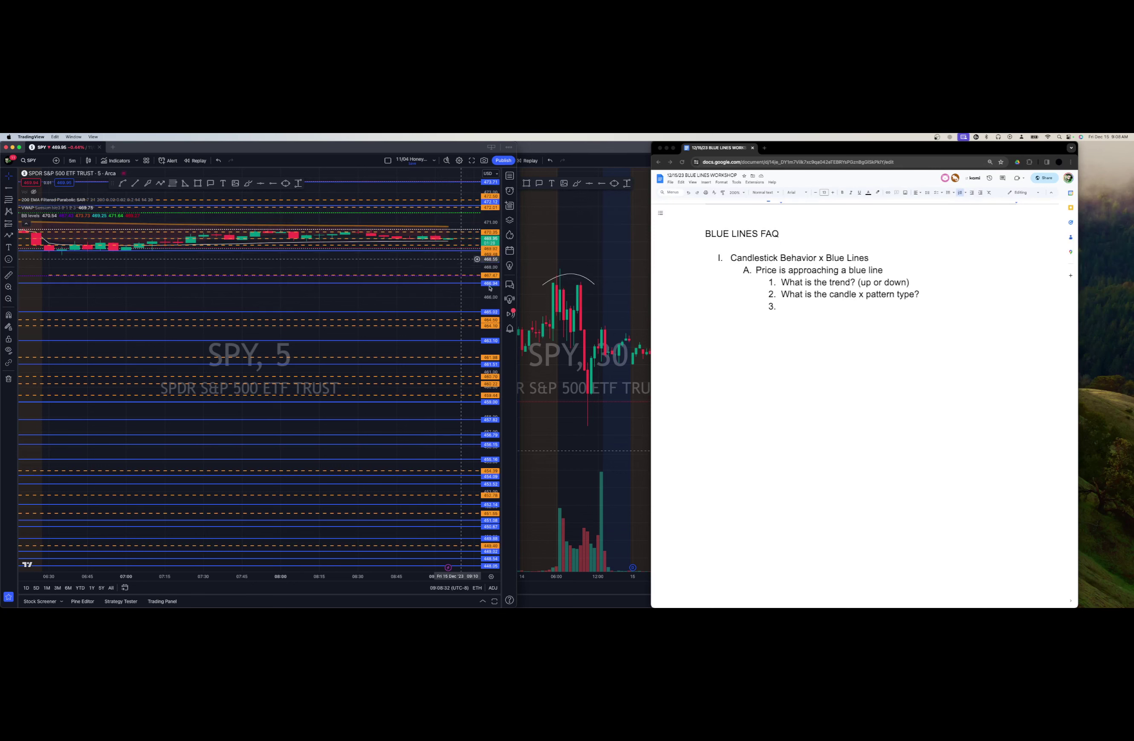
drag(492, 347, 425, 225)
drag(438, 349, 460, 462)
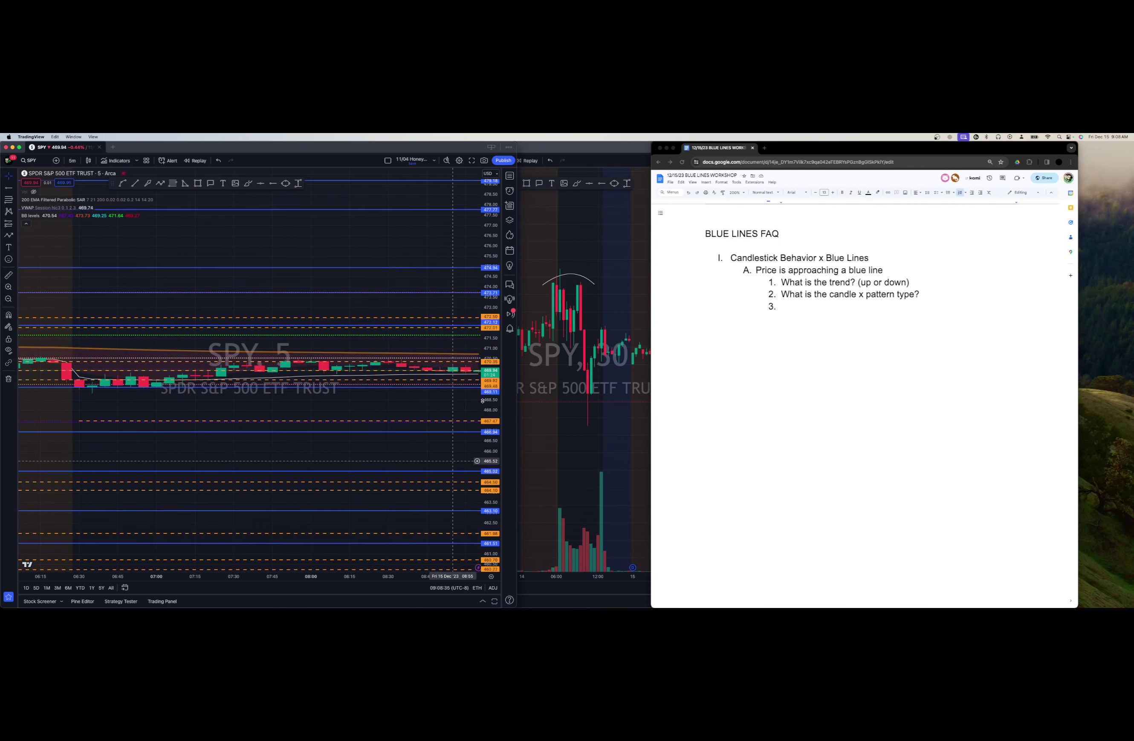
drag(492, 406, 485, 250)
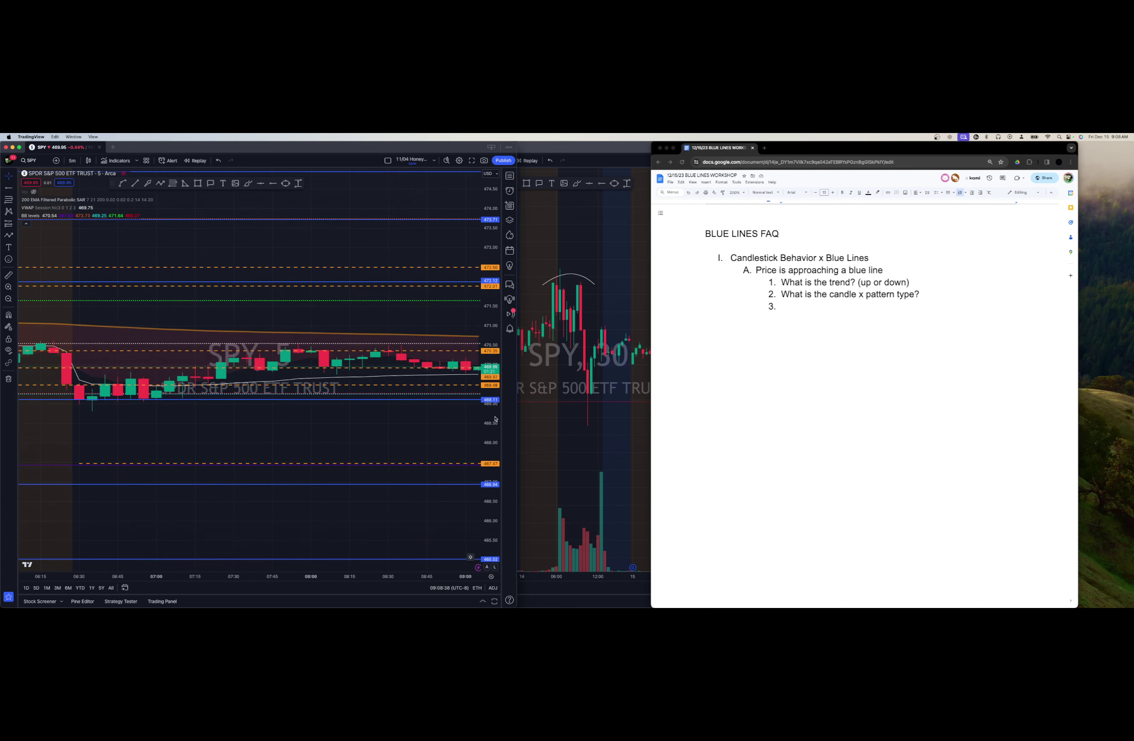
drag(494, 424, 492, 308)
mouse_move(356, 472)
mouse_down()
mouse_move(319, 478)
mouse_move(360, 478)
mouse_up()
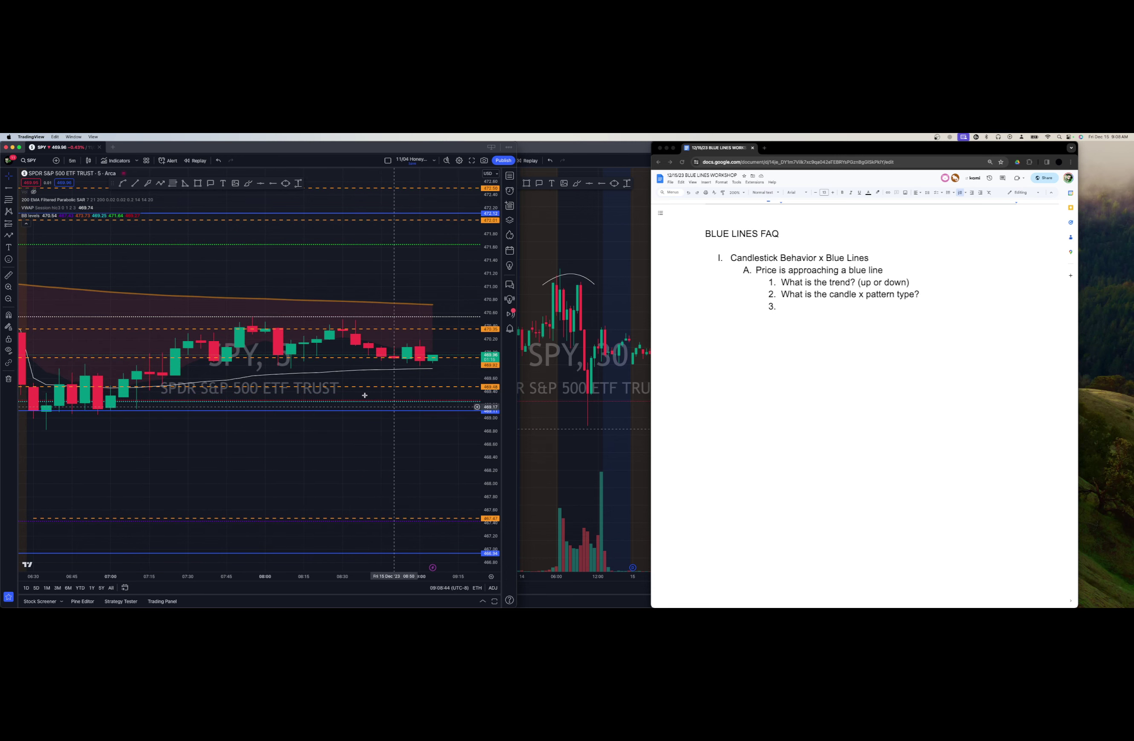
Move the blue horizontal line near the December 14 high down to the candle-body tops at about 473.30.
drag(265, 577, 112, 576)
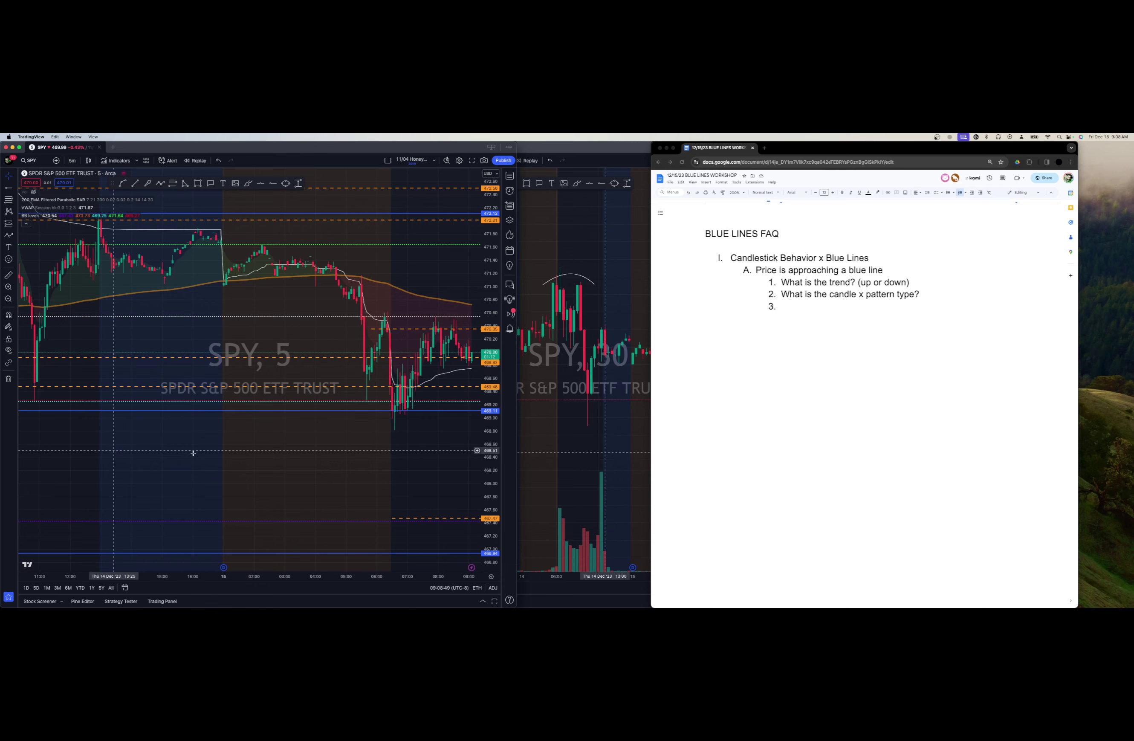
scroll(192, 453, left, 10)
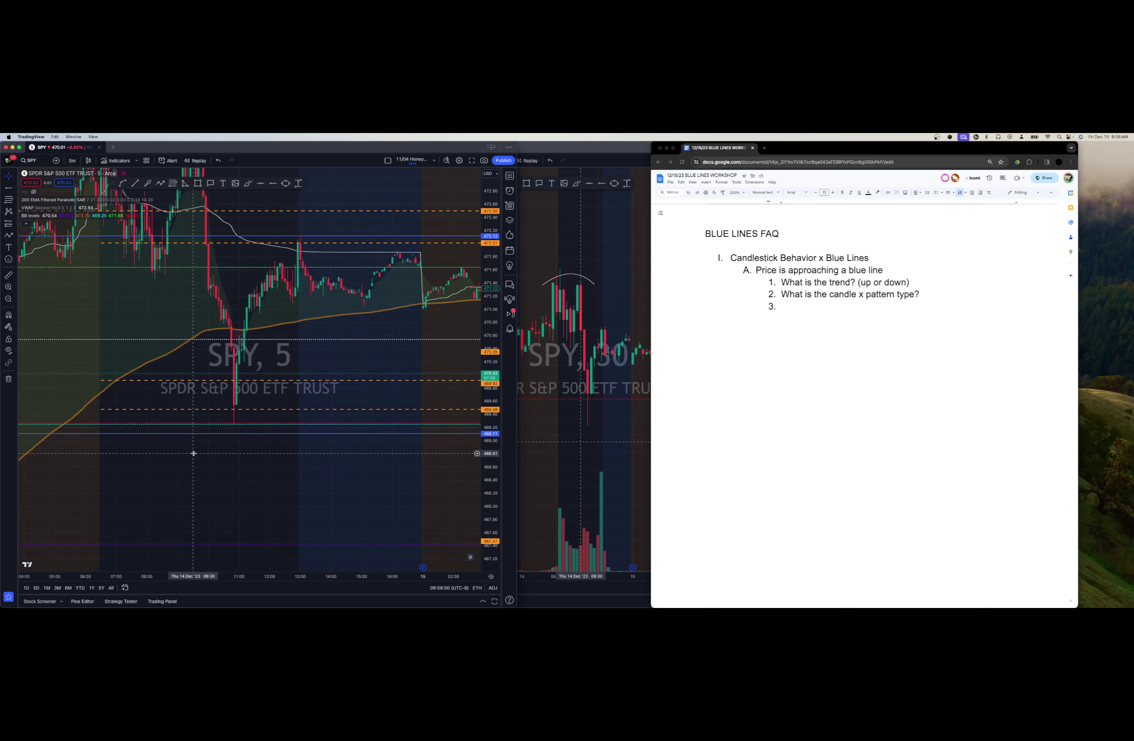
scroll(274, 504, left, 5)
drag(282, 516, 282, 519)
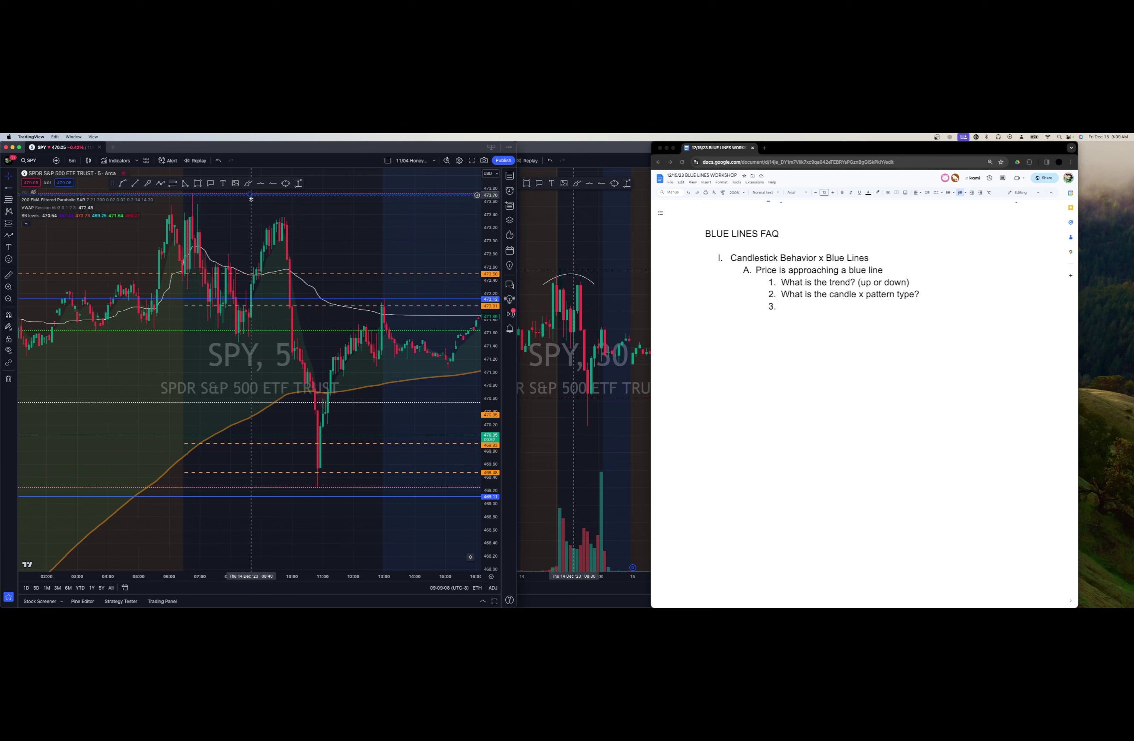
drag(249, 208, 247, 220)
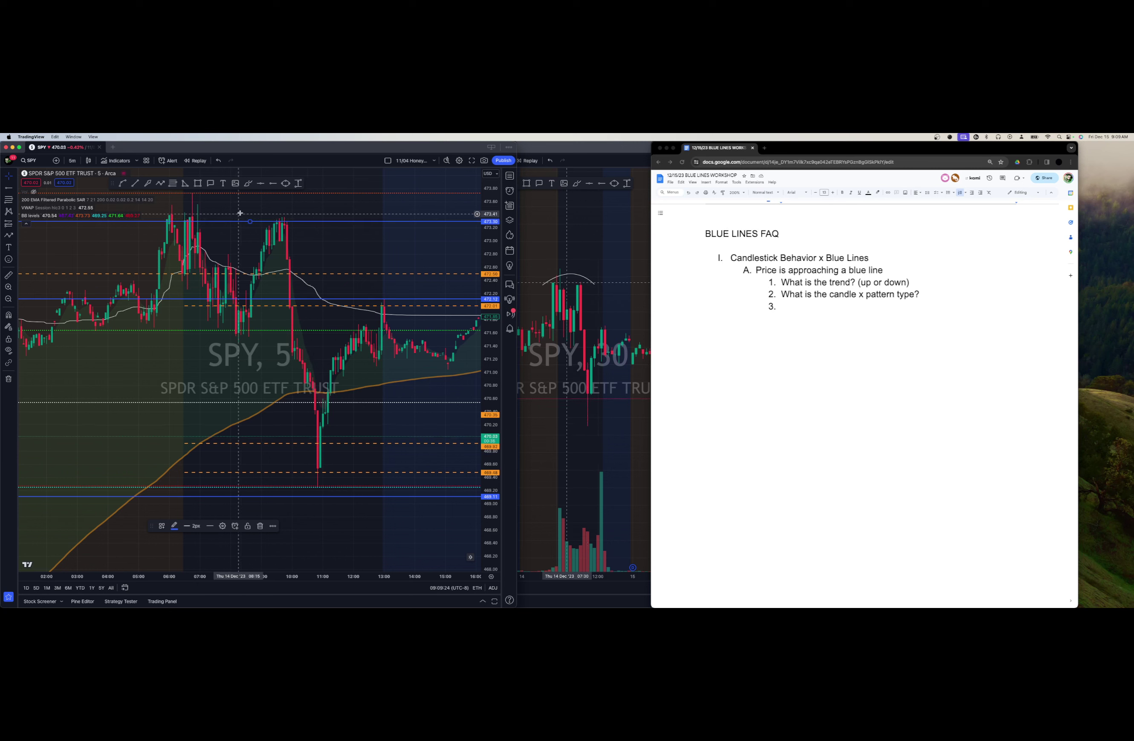
click(327, 194)
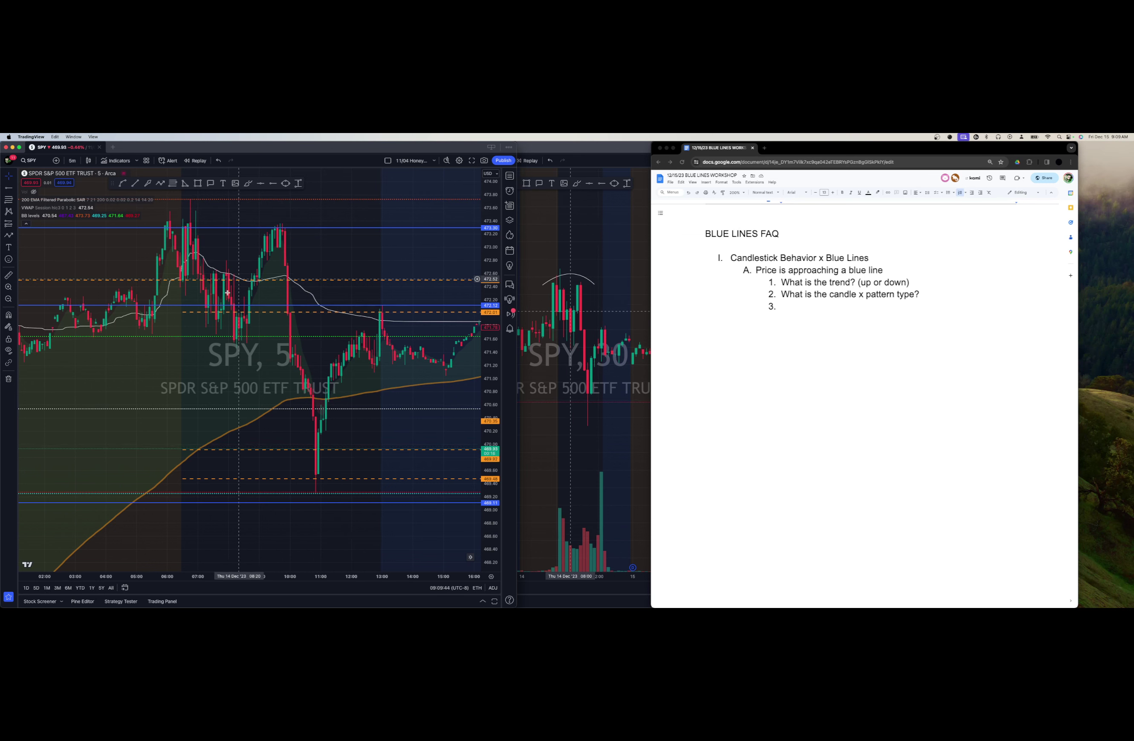
Draw two descending trend lines on the December 14 morning candles, from about 472.5 to 471.7 and from about 473.4 to 472.1.
click(135, 184)
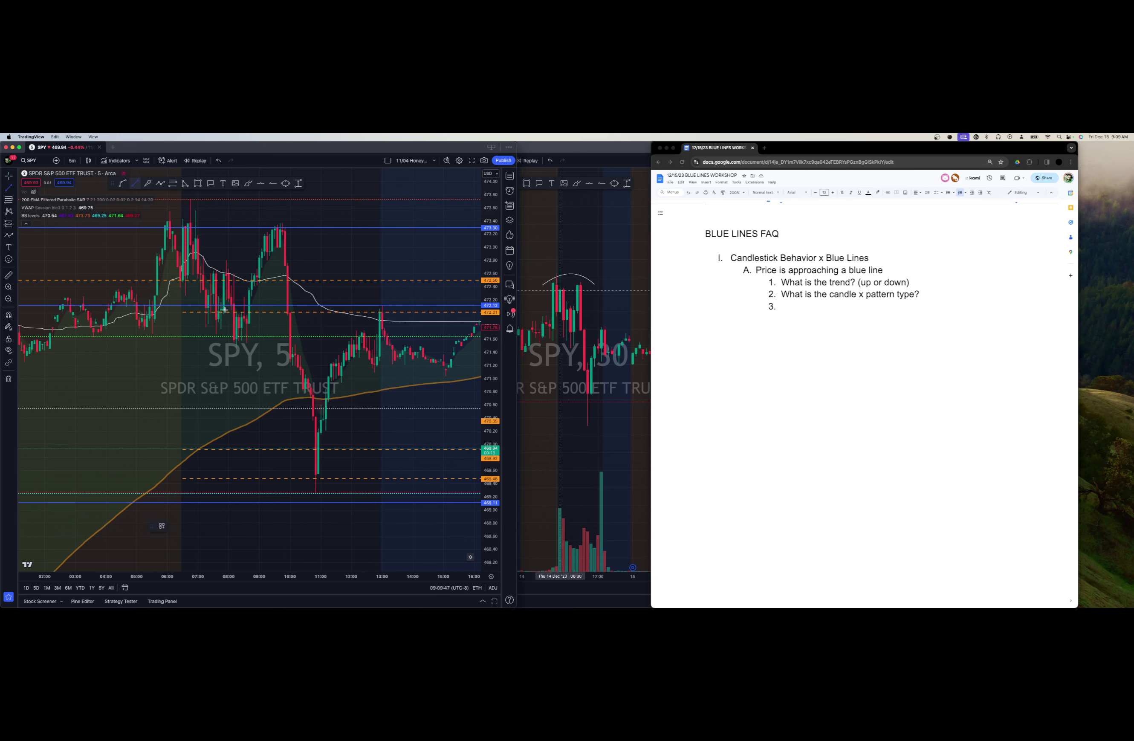
click(177, 279)
click(215, 335)
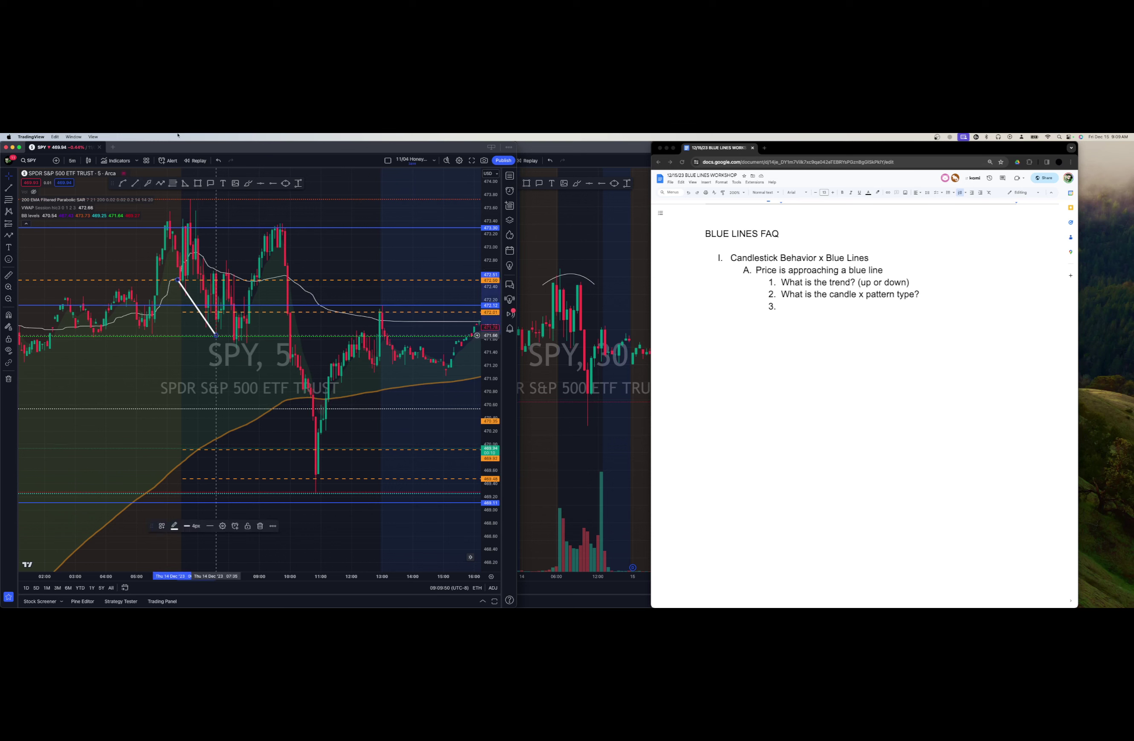
click(135, 184)
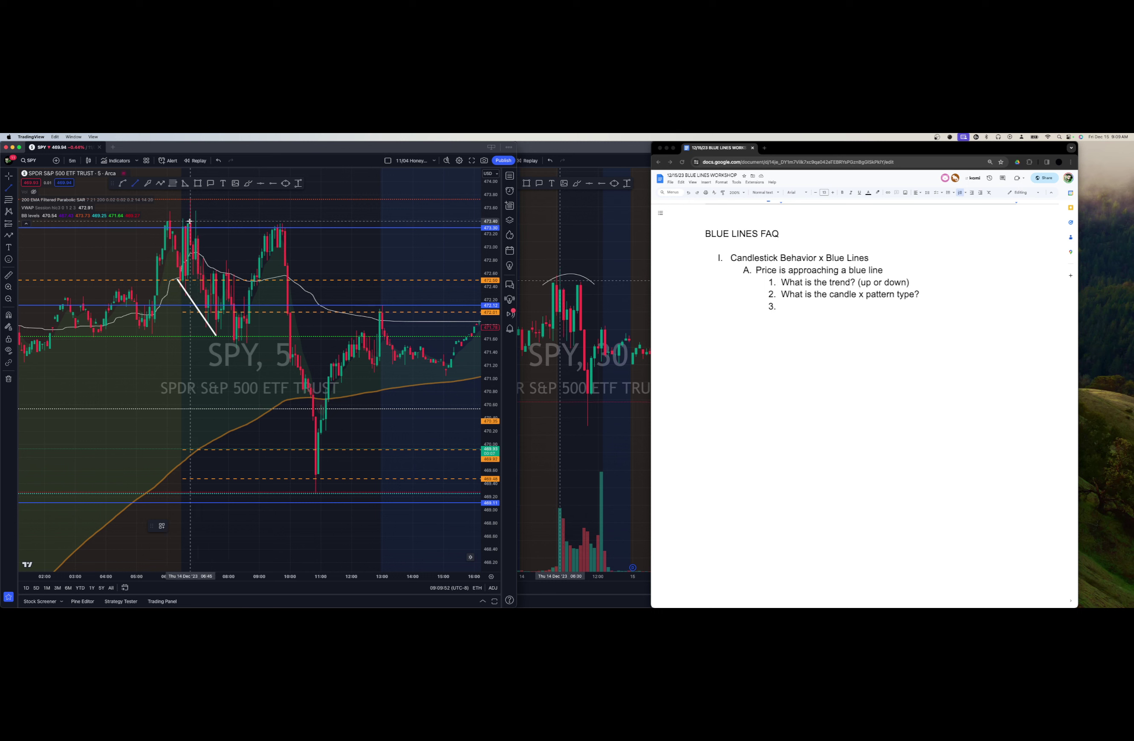
click(191, 222)
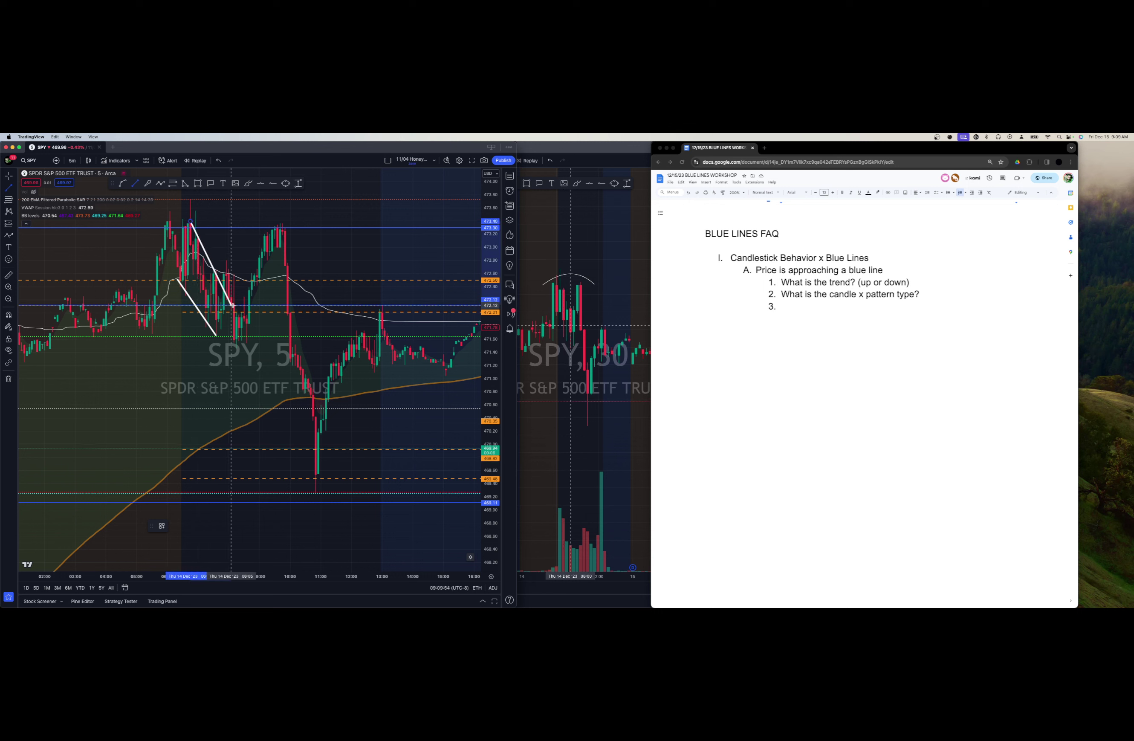
click(237, 237)
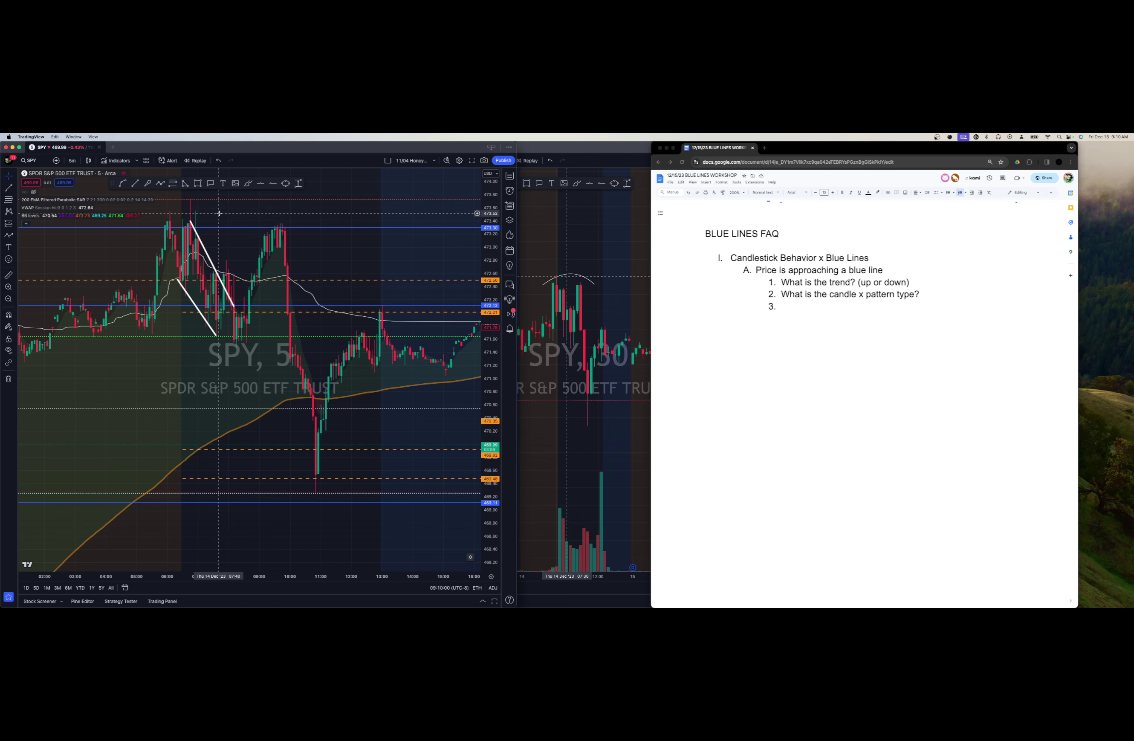
drag(218, 218, 187, 246)
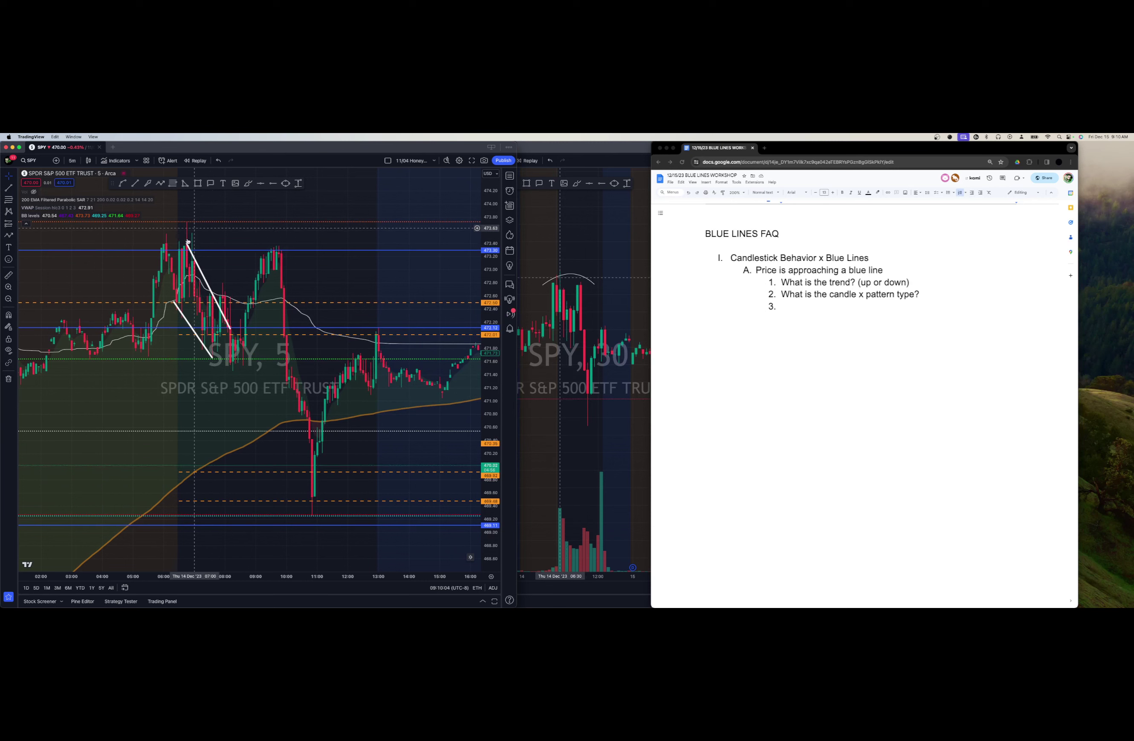
click(123, 184)
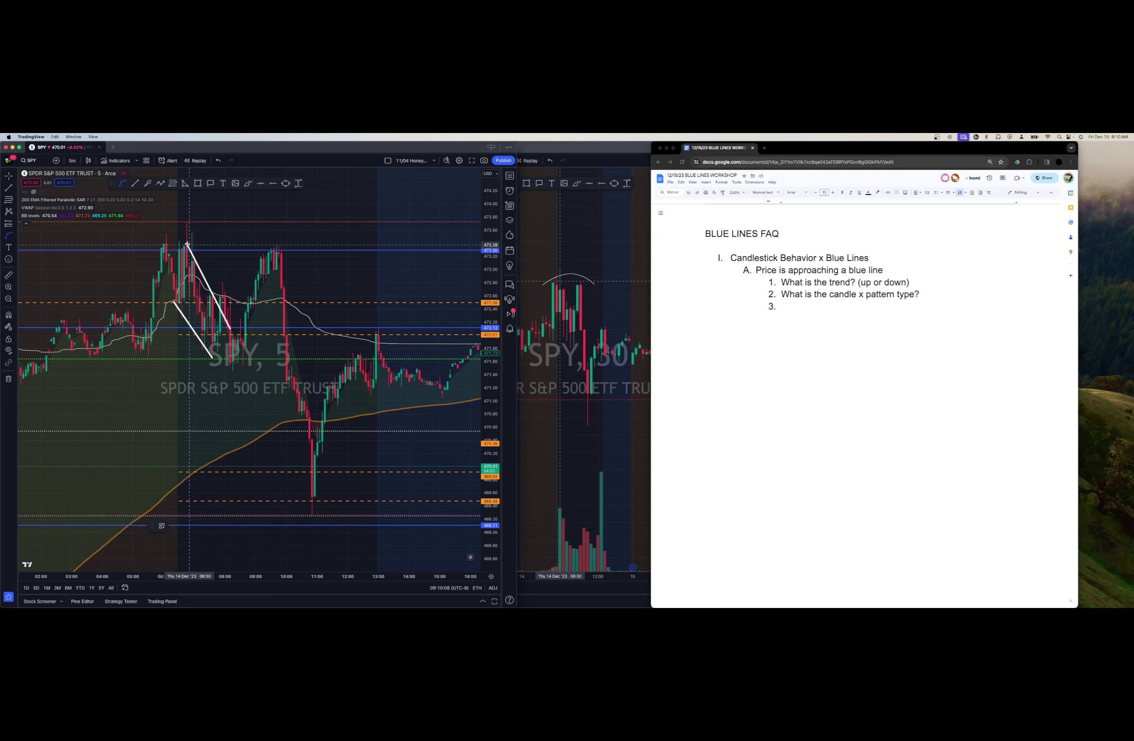
click(189, 244)
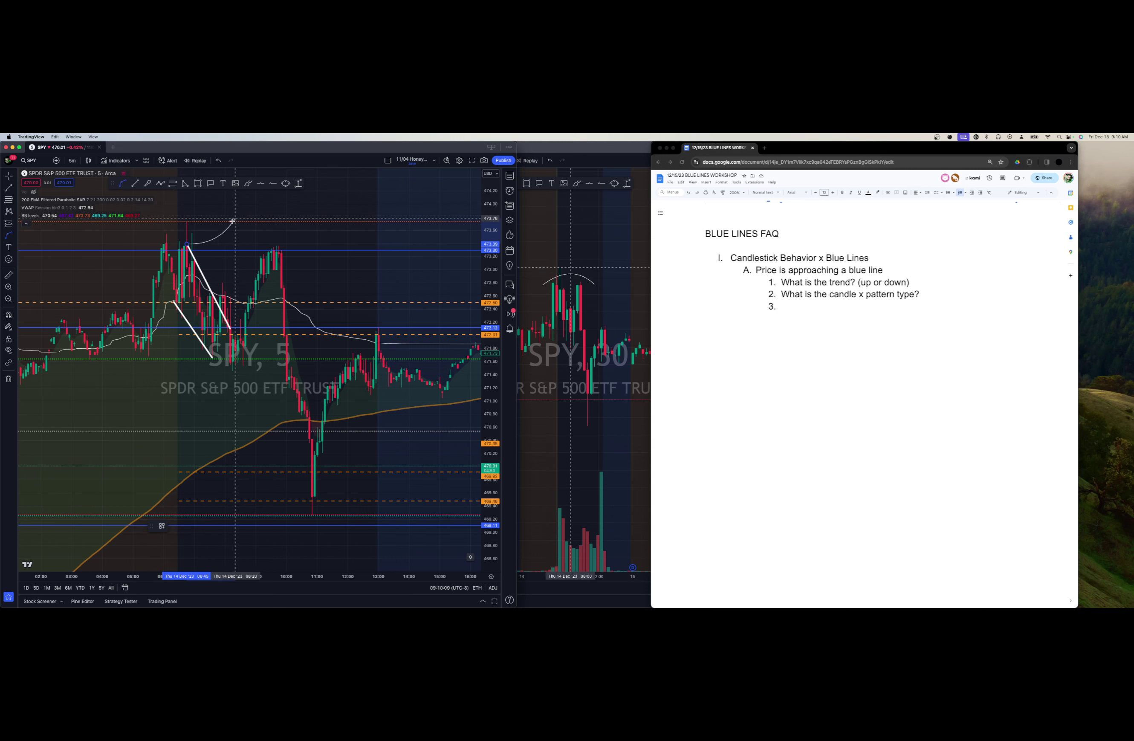
click(214, 215)
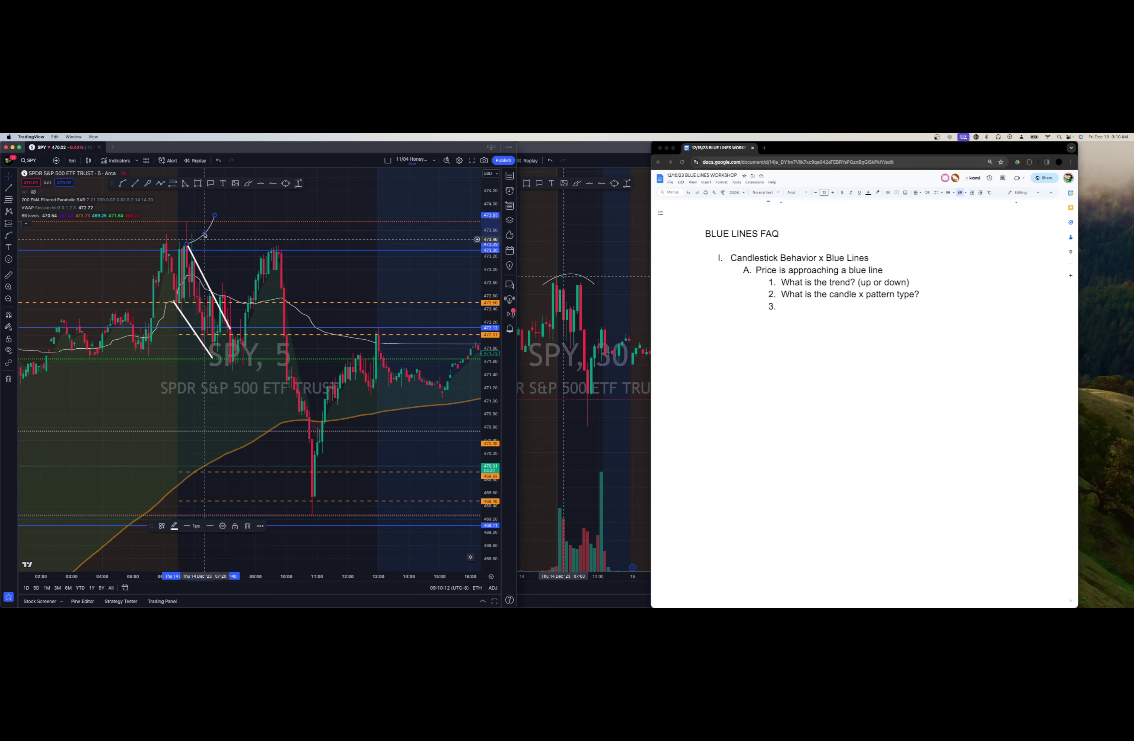
click(207, 241)
click(208, 239)
key(Delete)
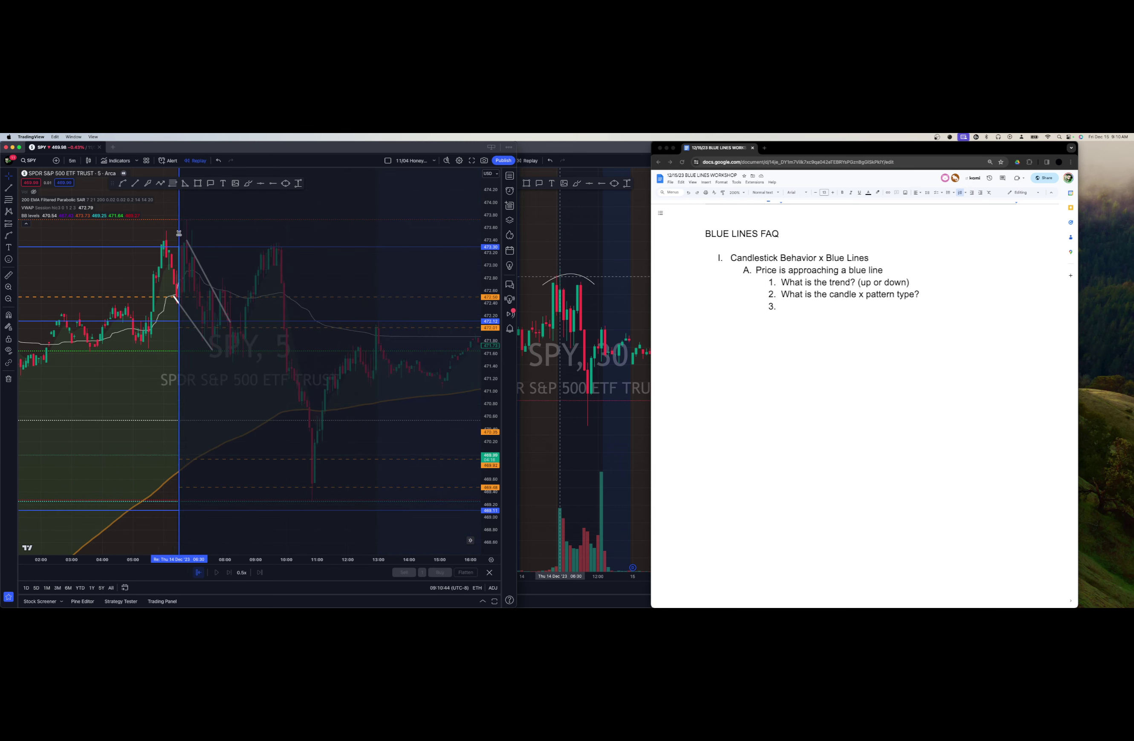
Replay the 5-minute bars from December 14 at 06:30, and exit Bar Replay mode.
click(179, 233)
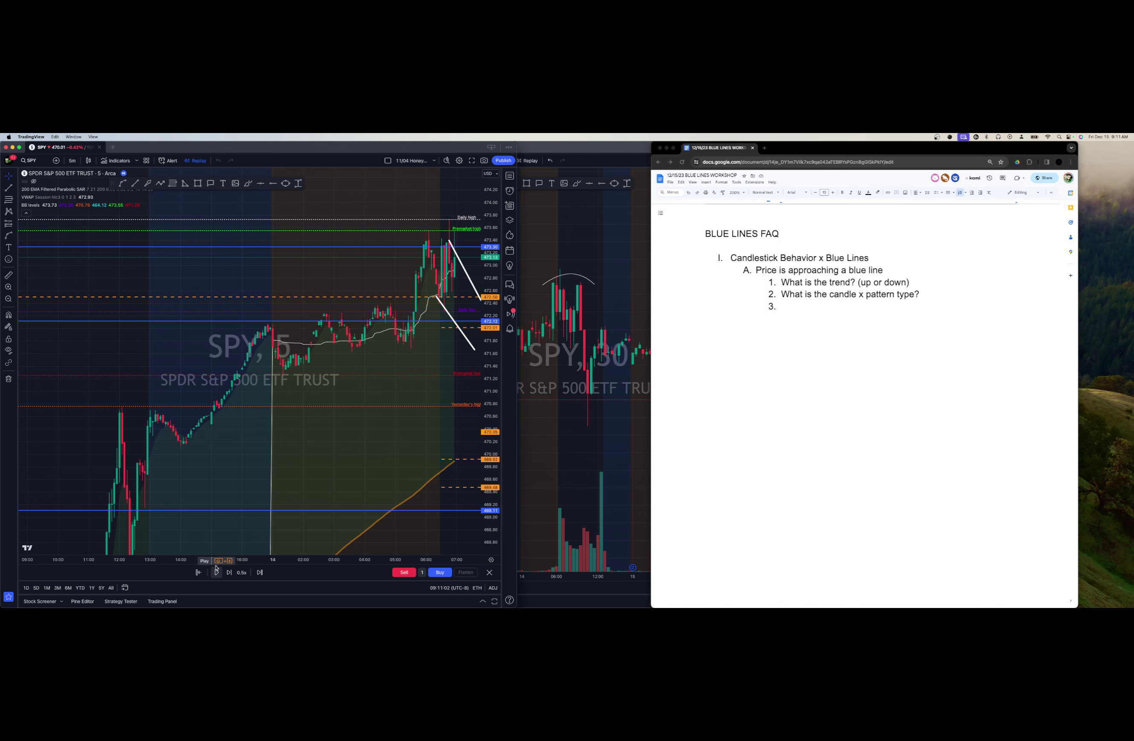
click(488, 573)
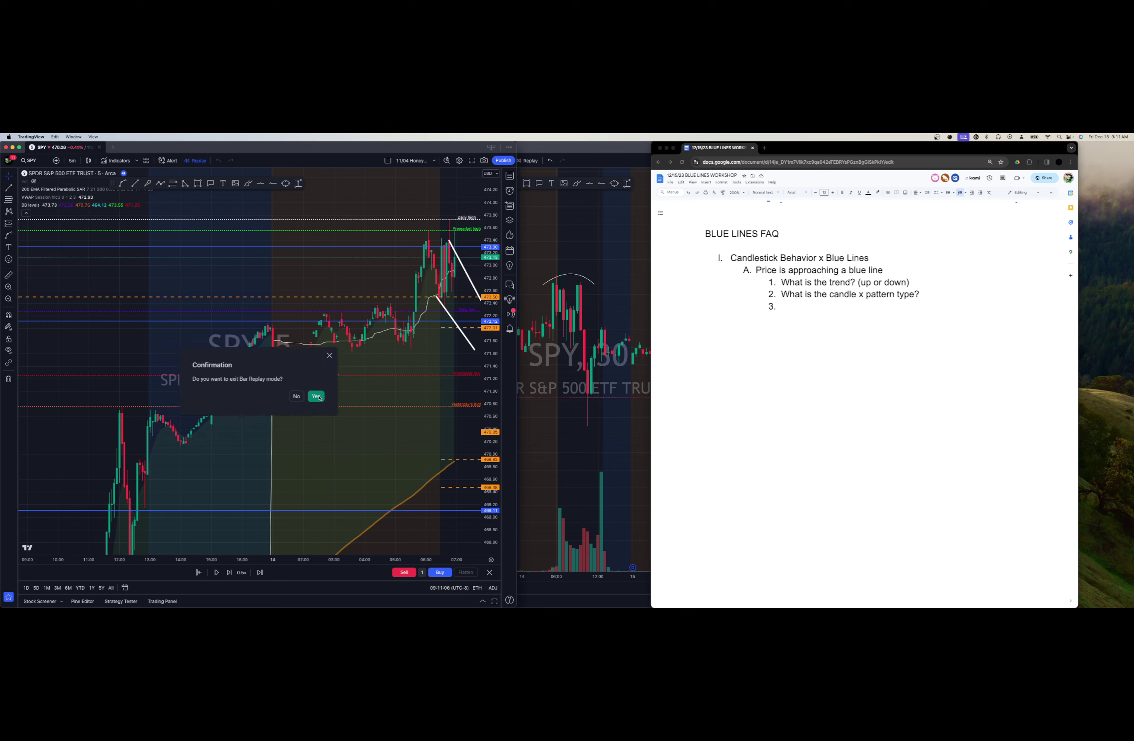
click(316, 396)
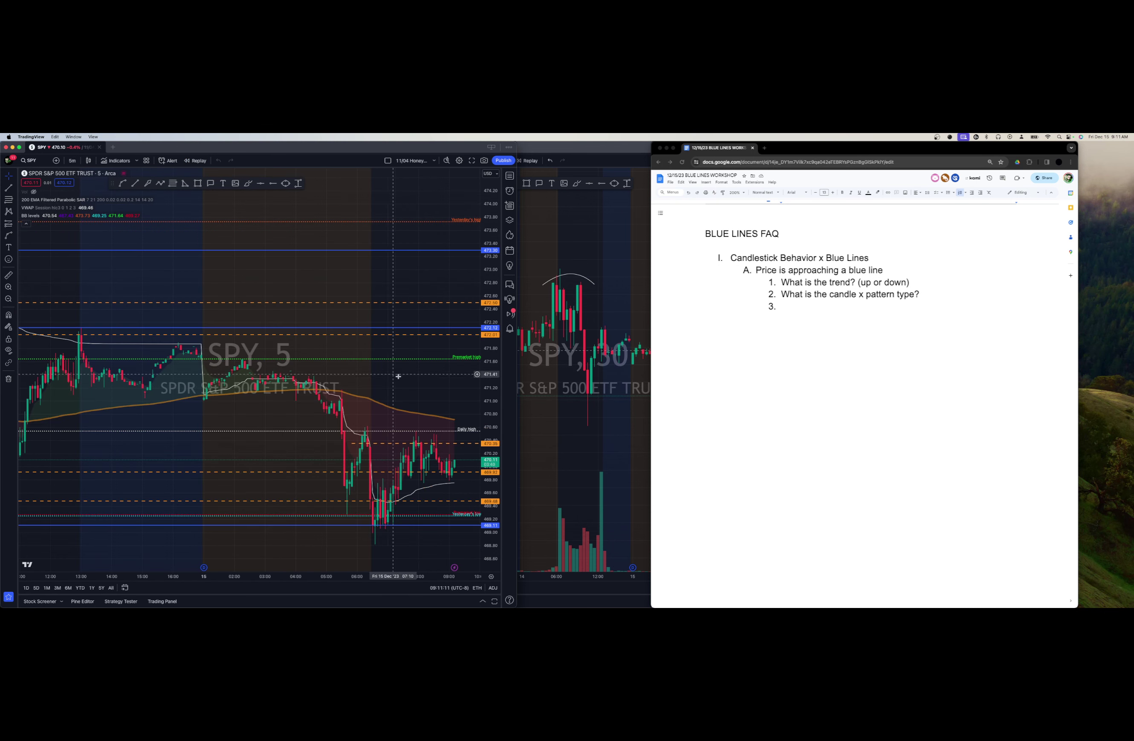
scroll(131, 467, down, 3)
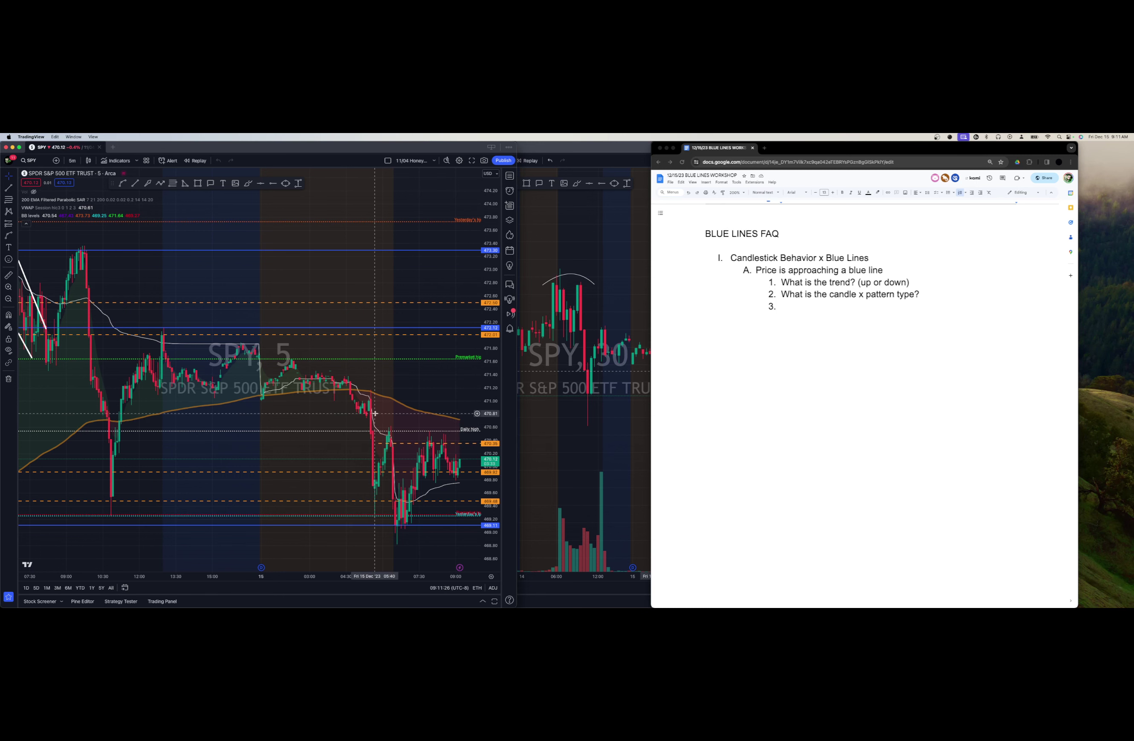
scroll(167, 453, left, 10)
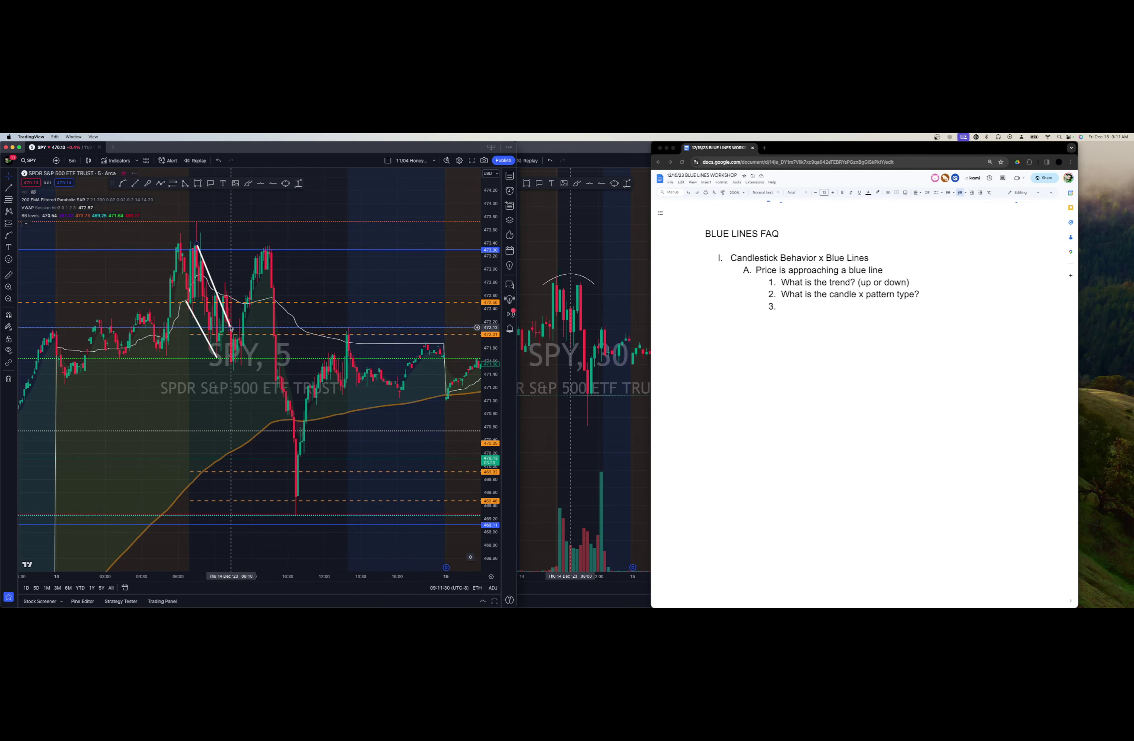
click(231, 328)
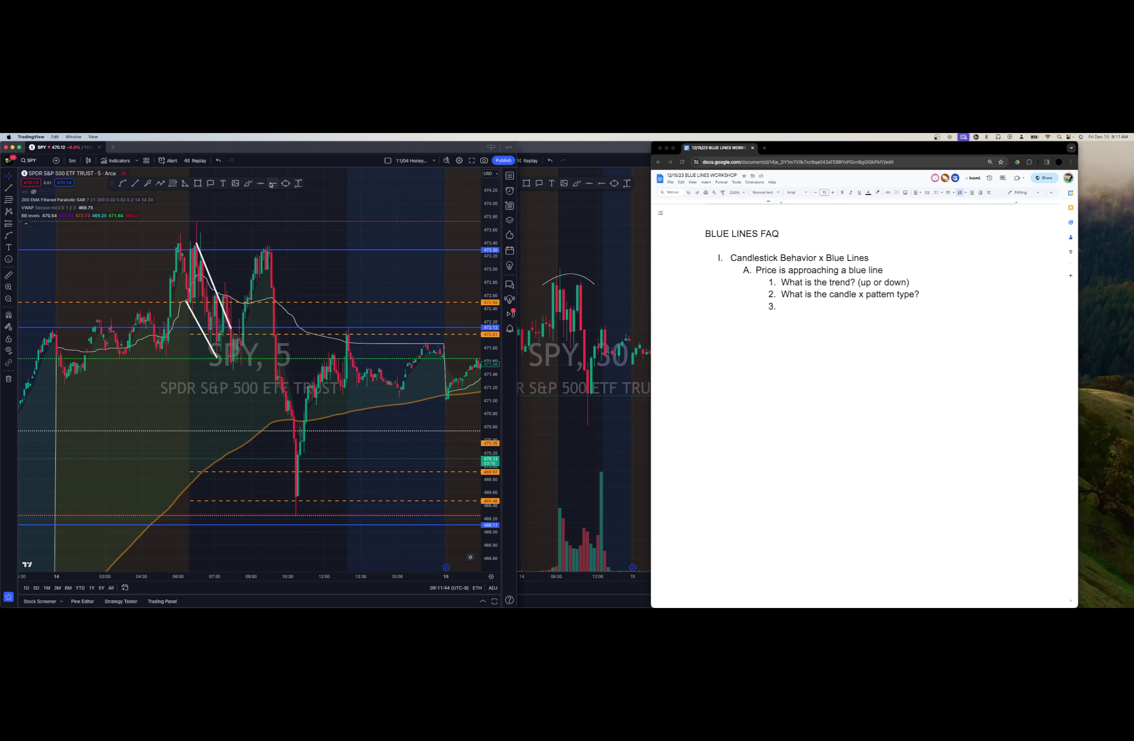
click(272, 185)
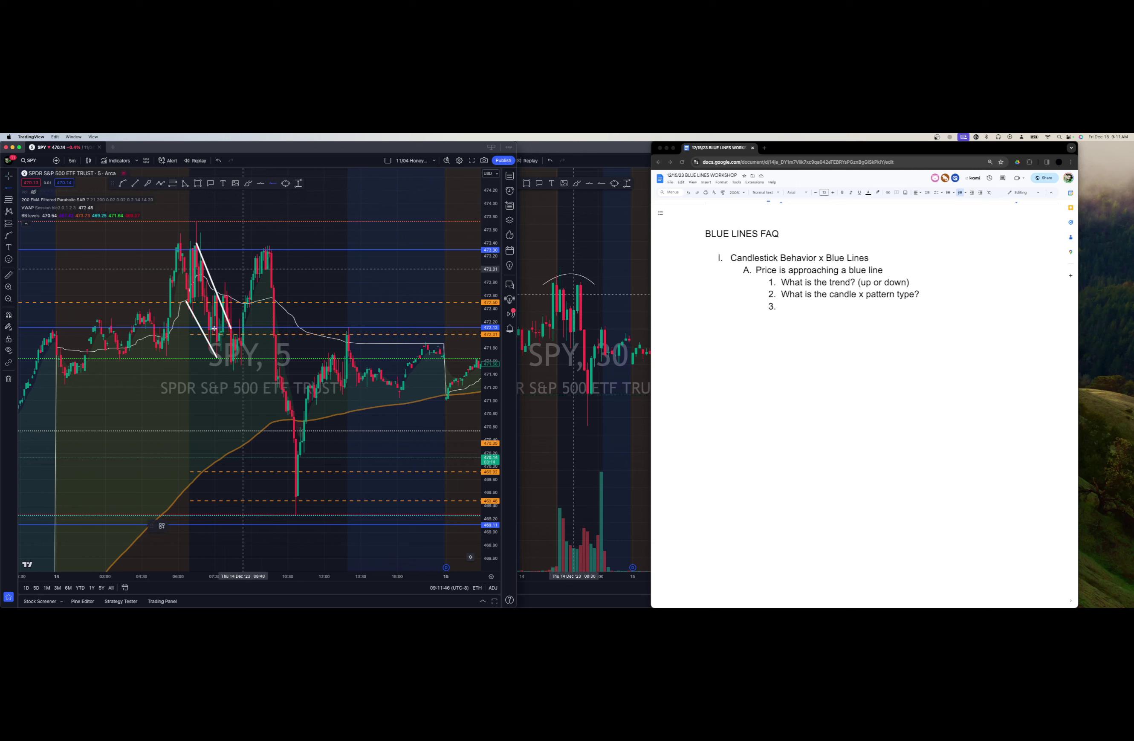
click(213, 295)
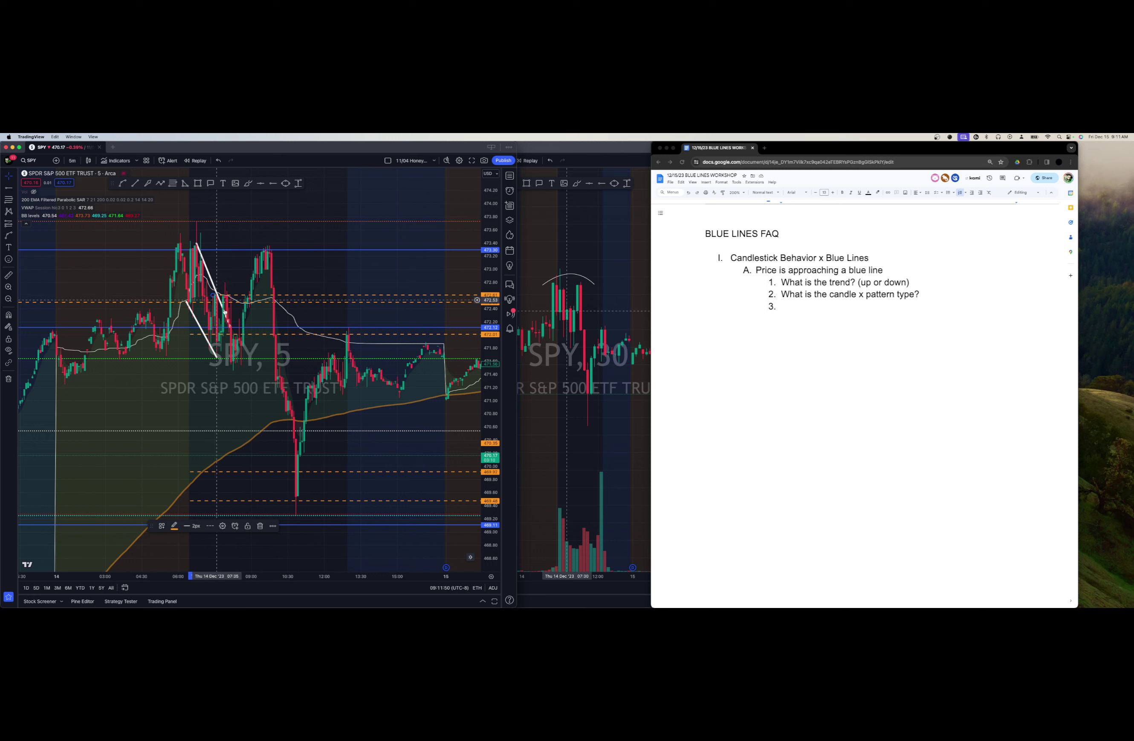
click(219, 161)
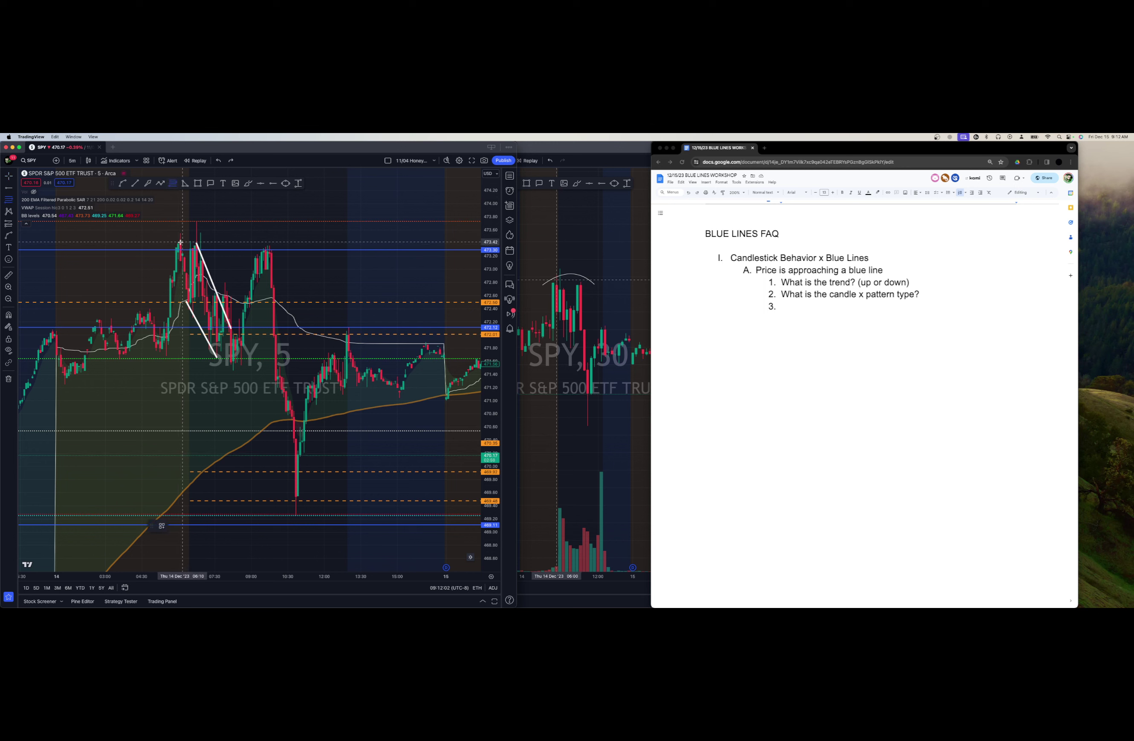
Try a Fibonacci retracement on the December 14 morning candles from 473.38 down to 471.64, and cancel it.
click(183, 245)
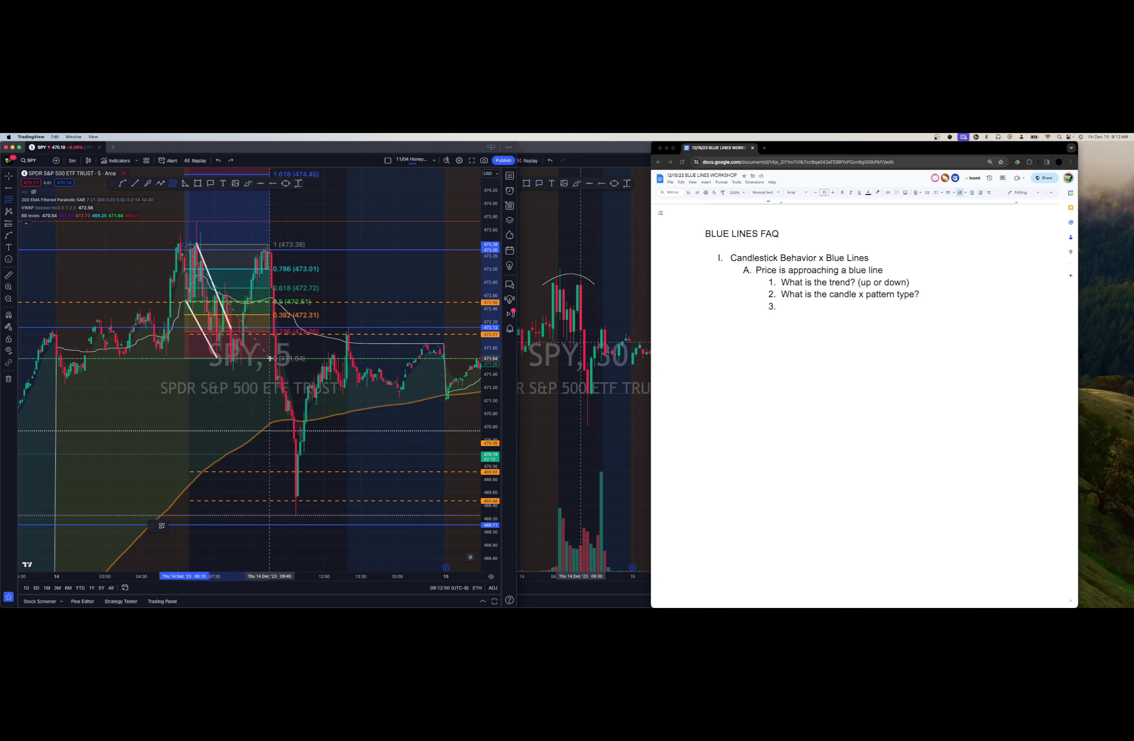
key(Escape)
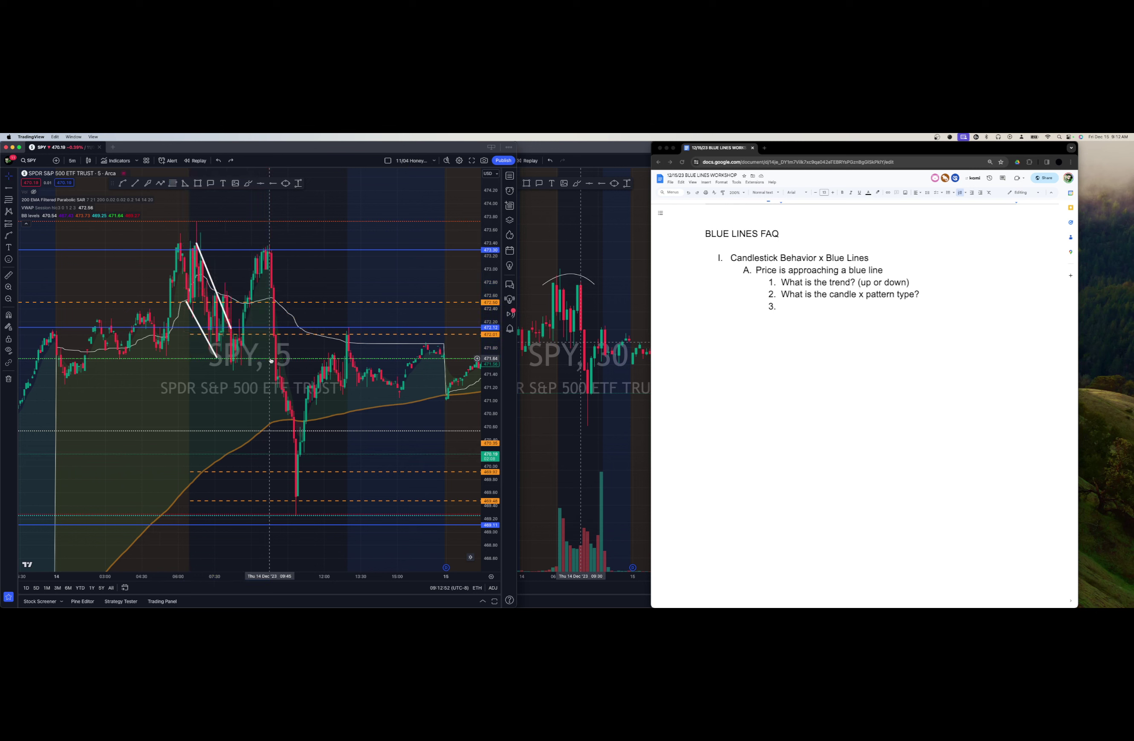
Extend the upper descending trend line to about 472.14 and mark the December 14 candles near 472.5 with a small flat ellipse.
mouse_move(232, 312)
mouse_down()
mouse_move(231, 333)
mouse_move(270, 240)
mouse_move(232, 327)
mouse_move(239, 356)
mouse_move(262, 341)
mouse_move(239, 345)
mouse_move(249, 326)
mouse_up()
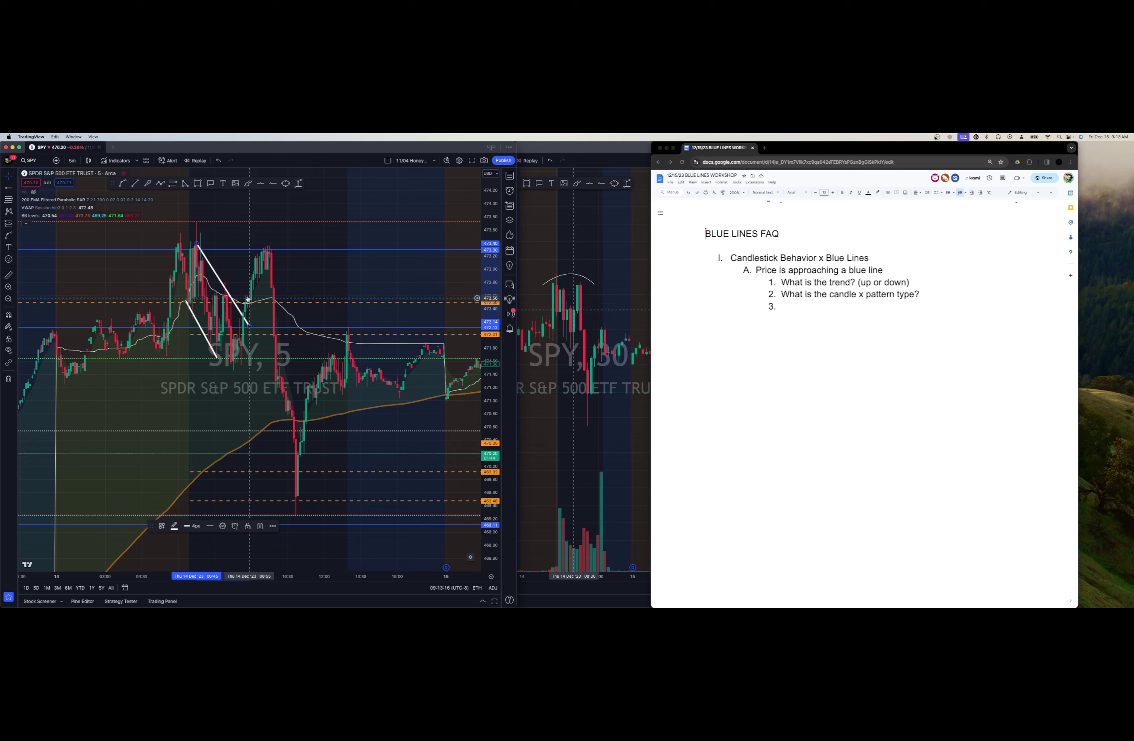
click(285, 183)
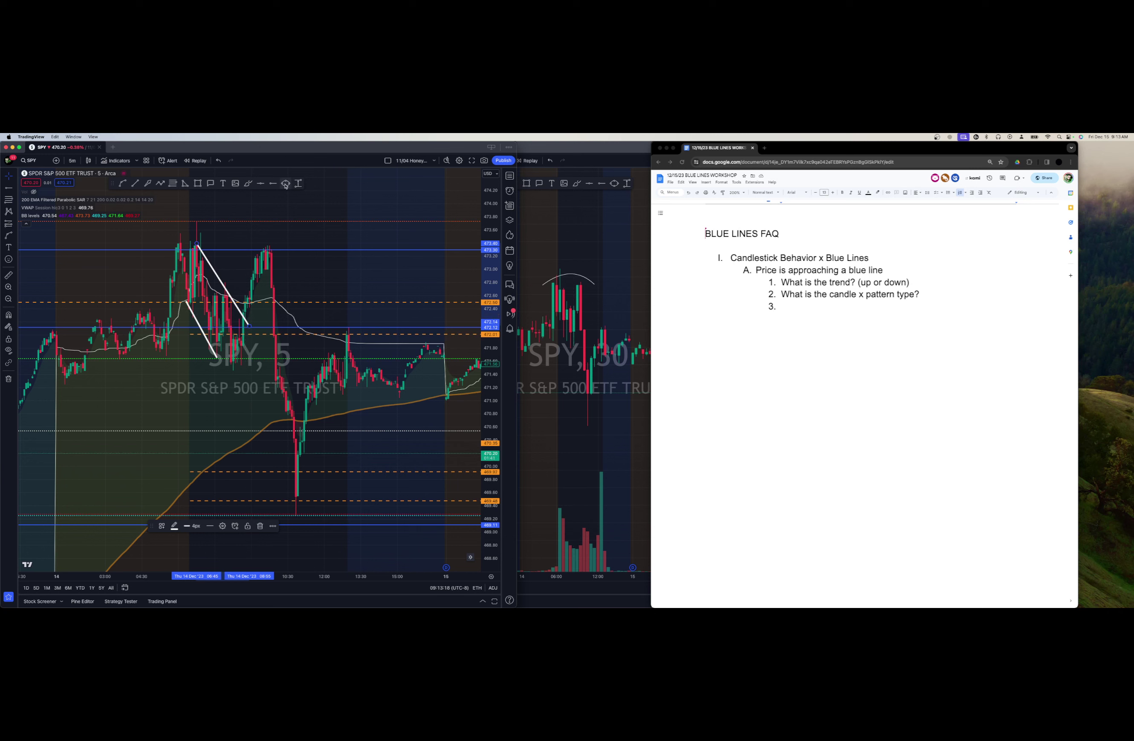
click(220, 296)
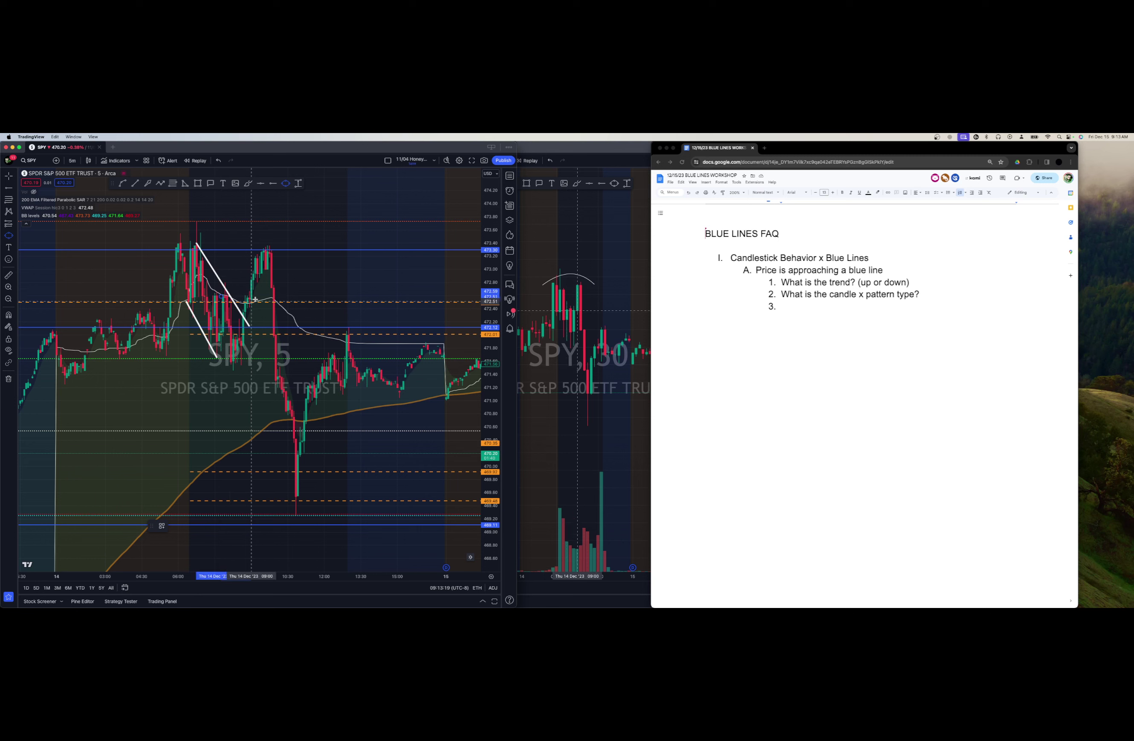
click(255, 298)
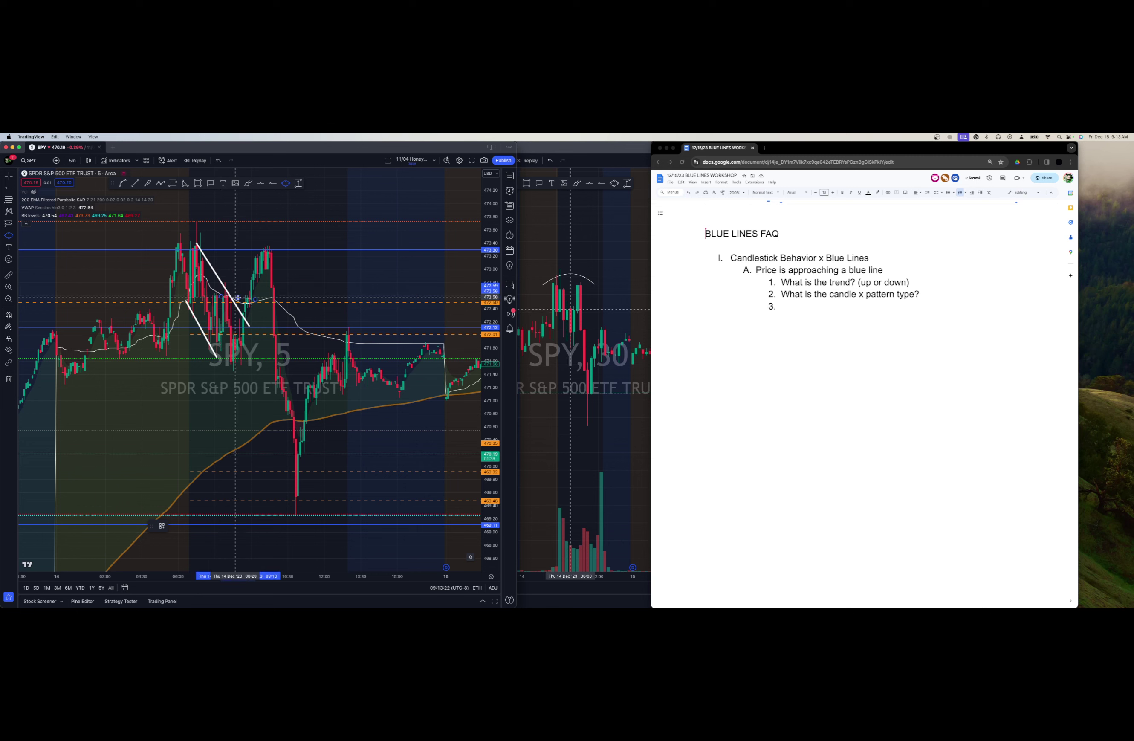
click(239, 292)
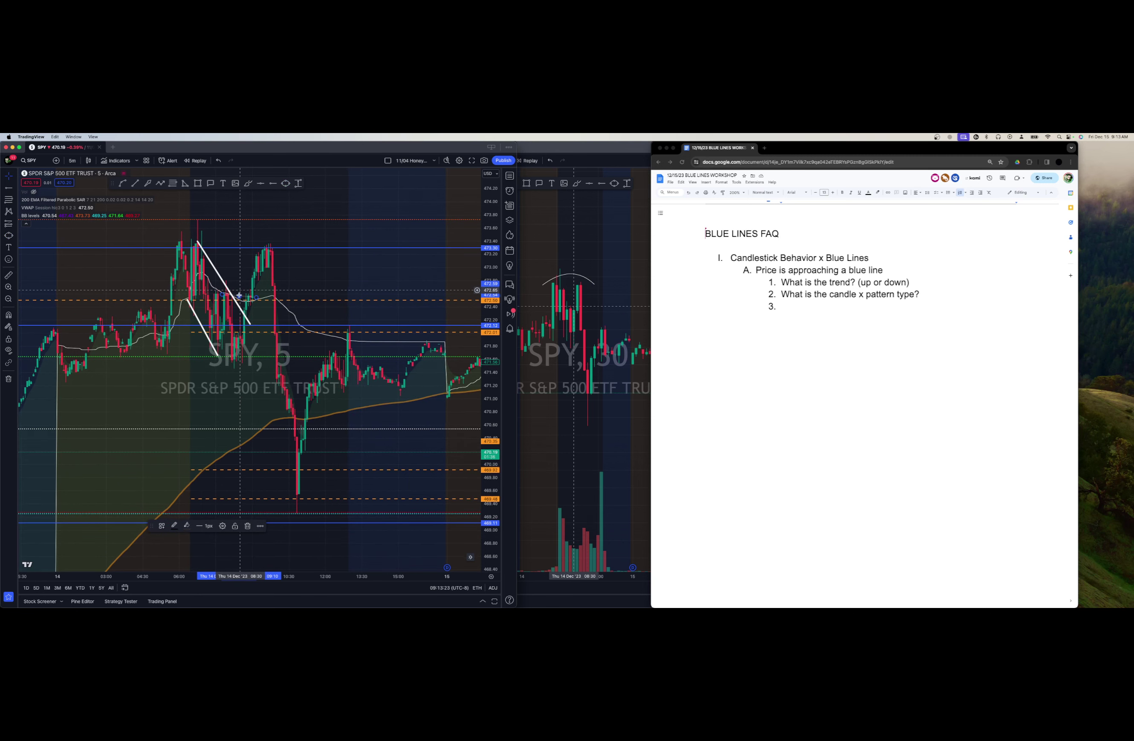
click(240, 293)
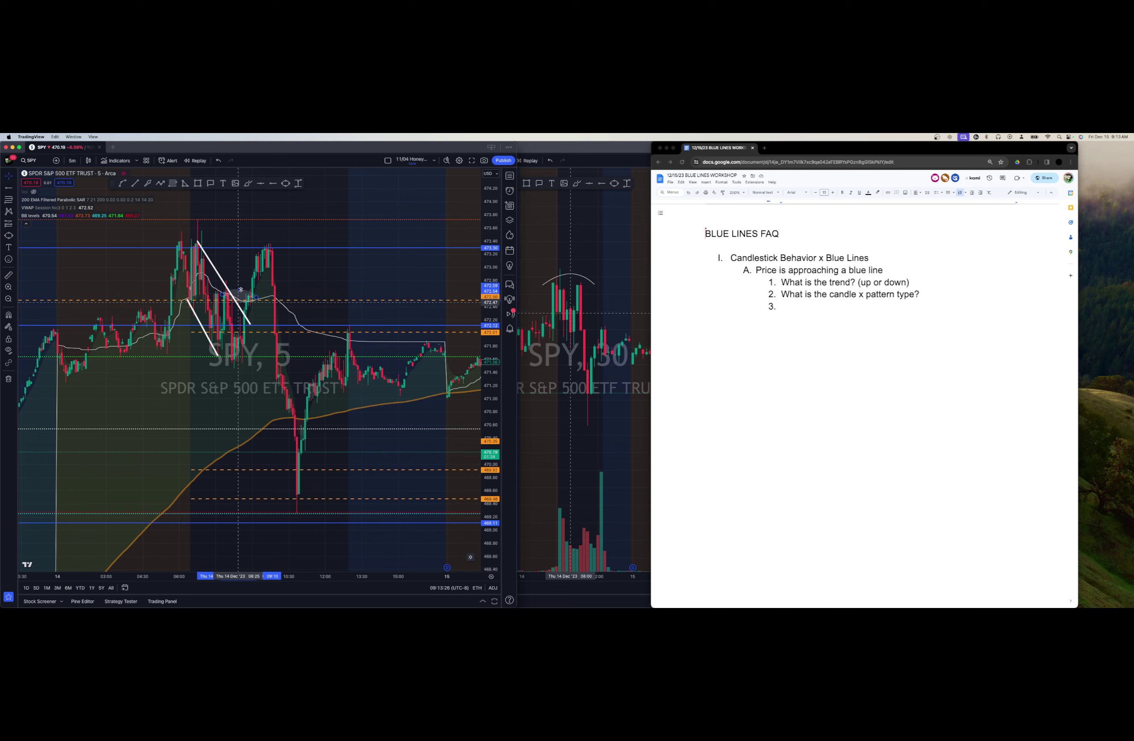
click(243, 298)
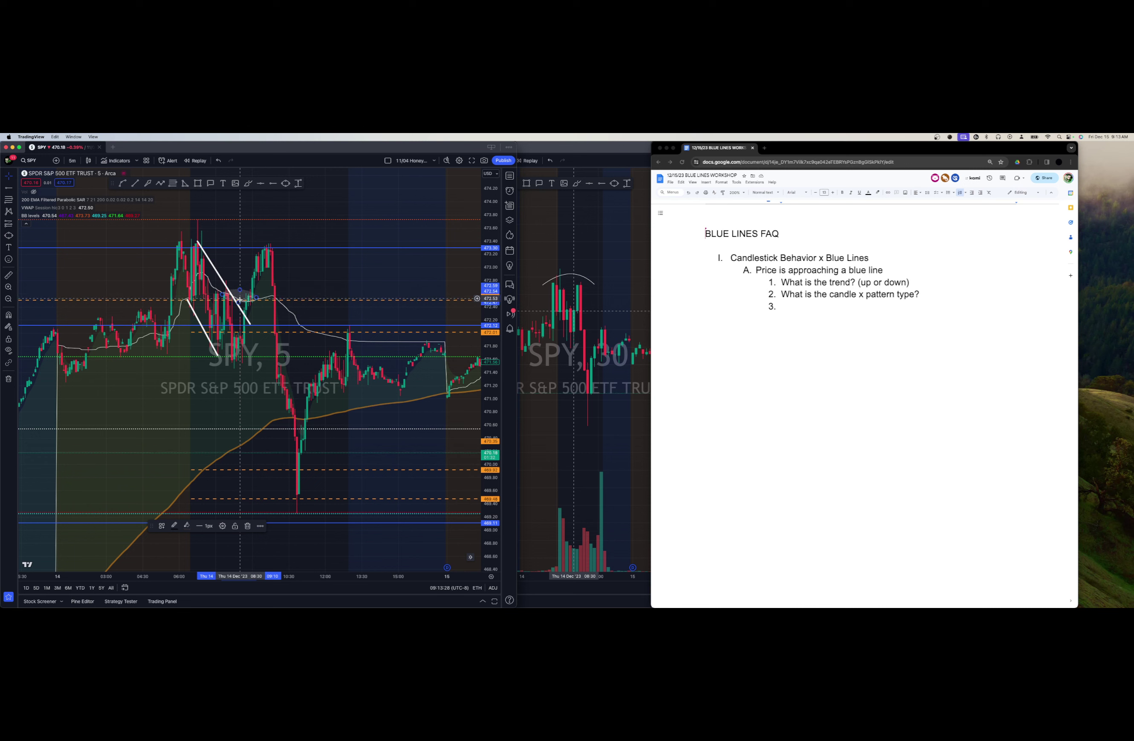
click(241, 295)
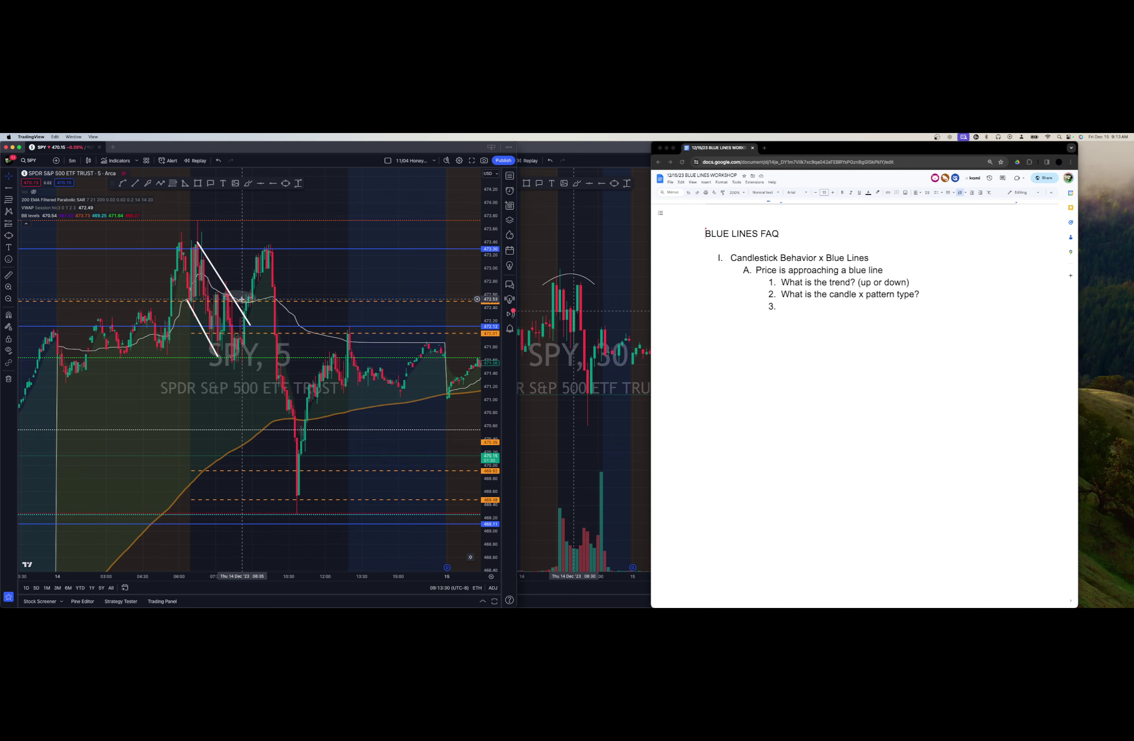
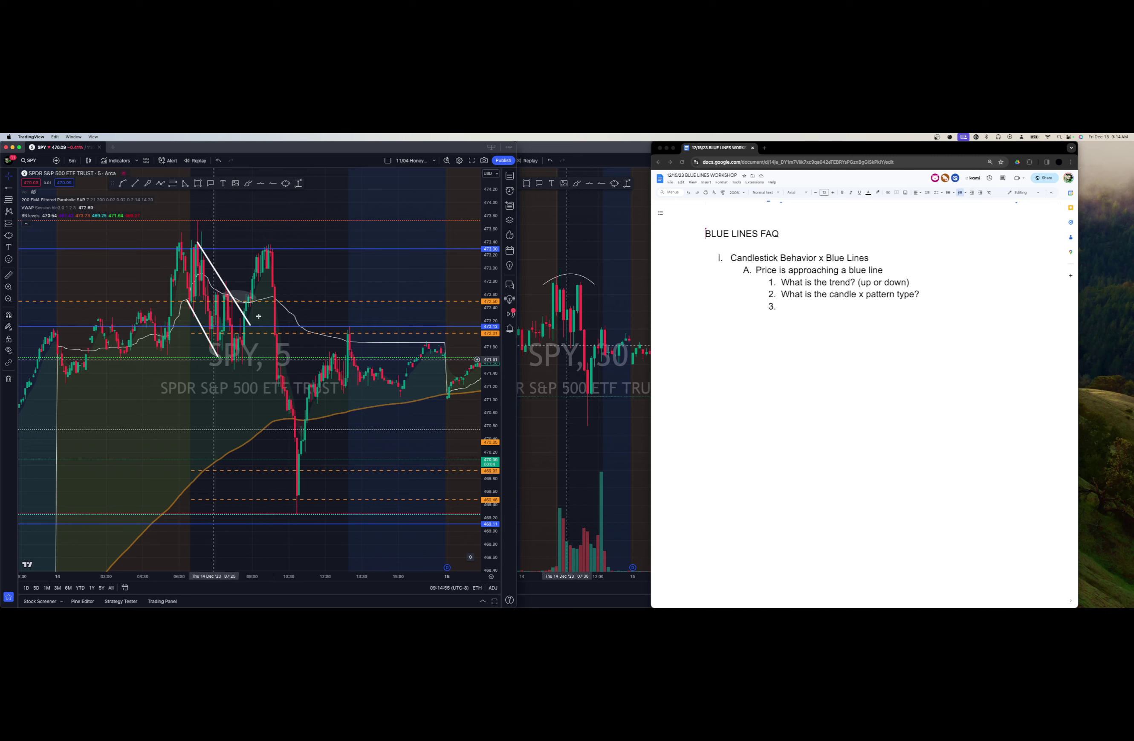
Draw a shallow arc beneath the December 14 morning lows near 471.7, ending at about 09:00.
click(123, 184)
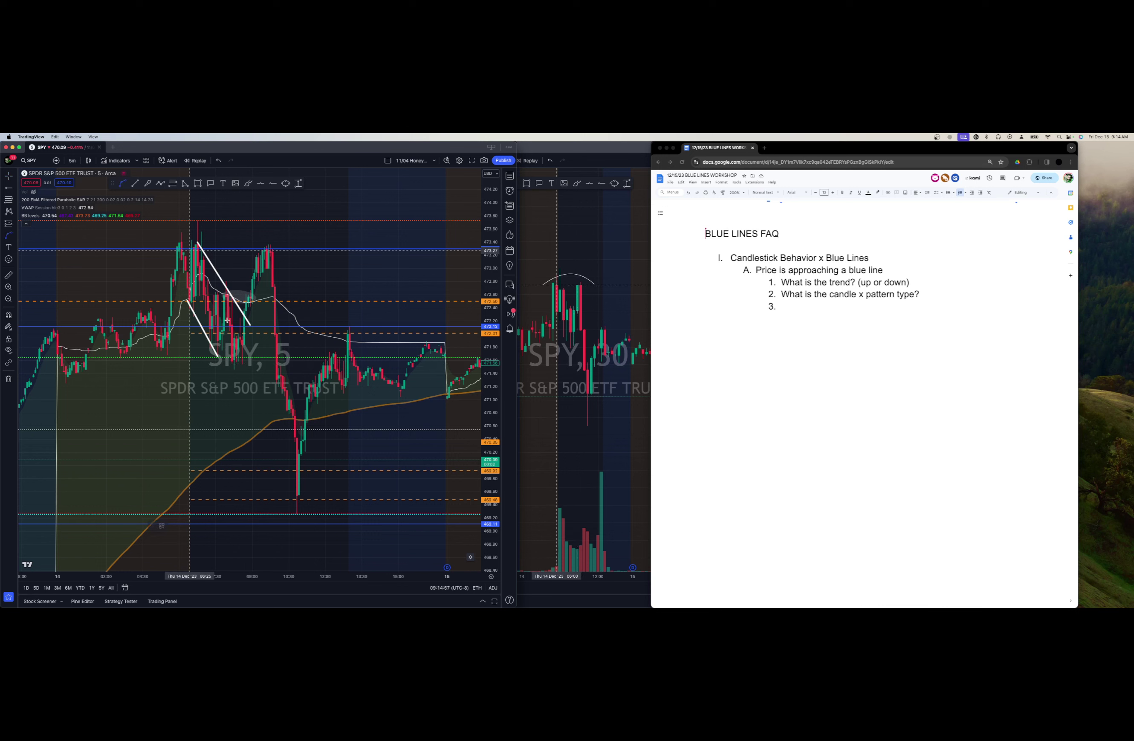
click(216, 356)
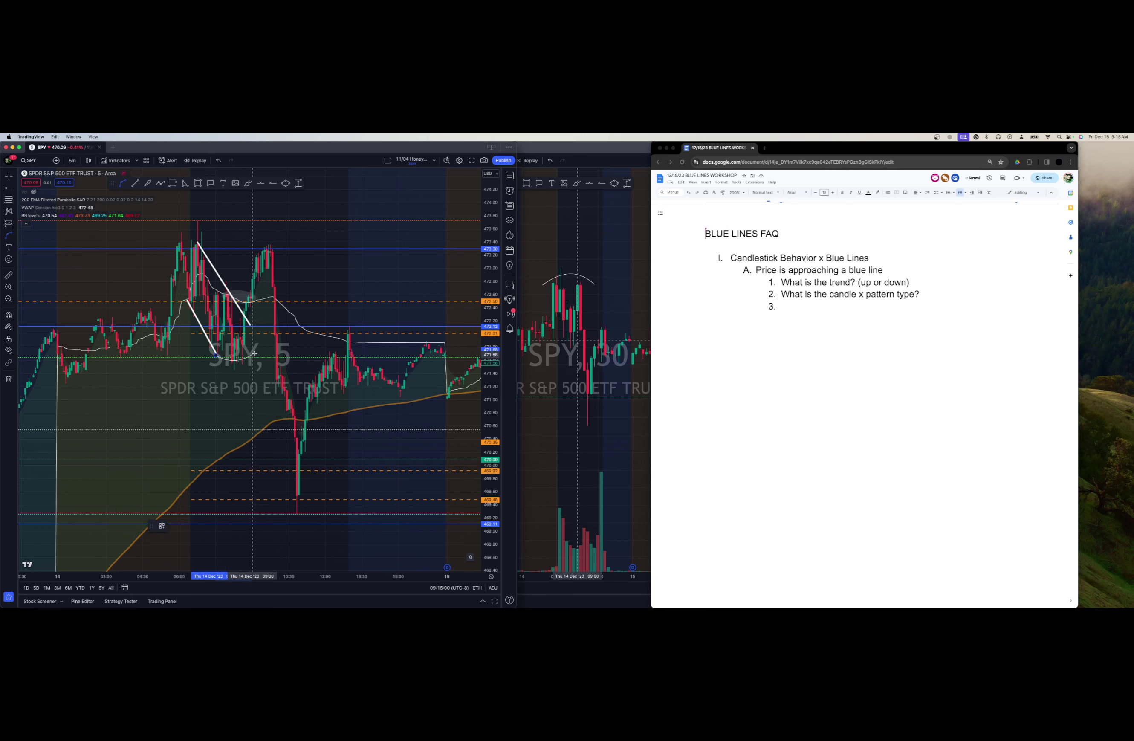
click(231, 362)
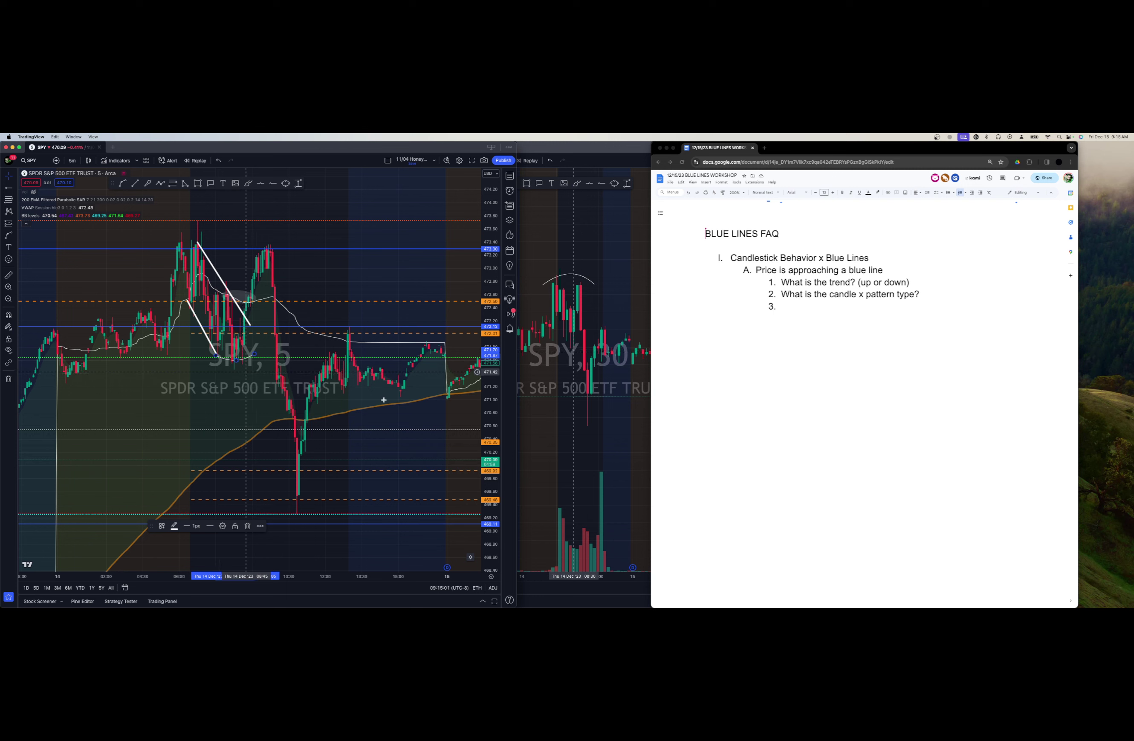
click(328, 507)
drag(385, 576, 336, 581)
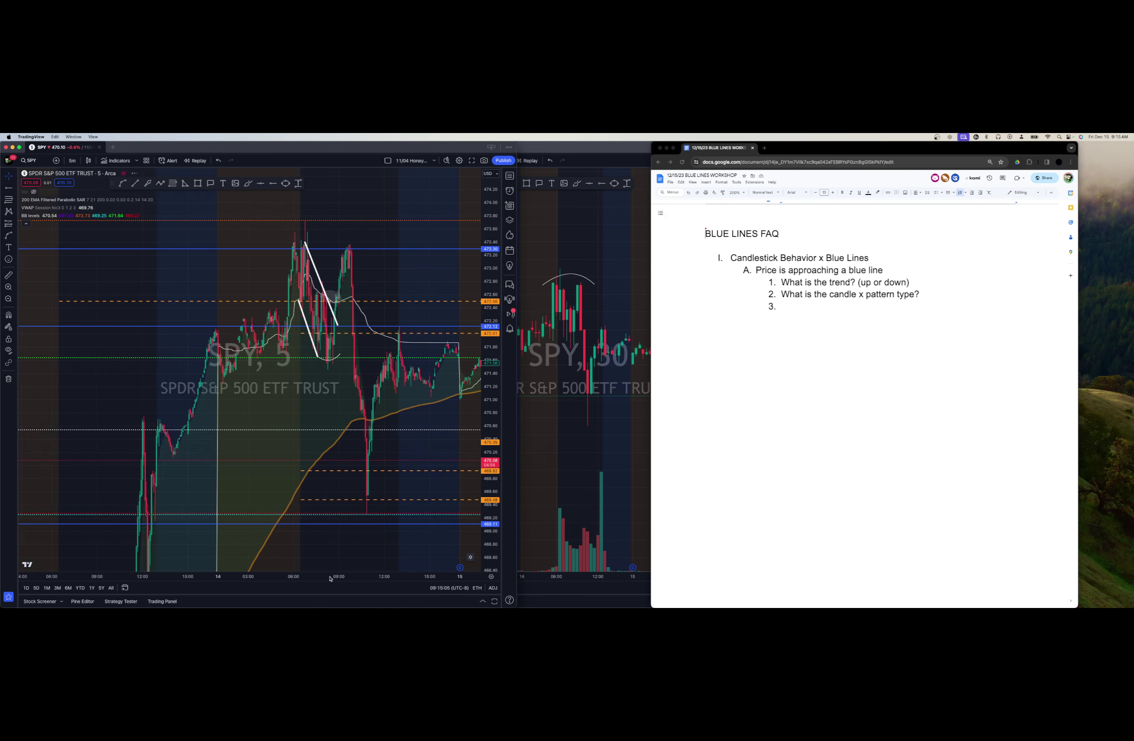
scroll(205, 437, up, 5)
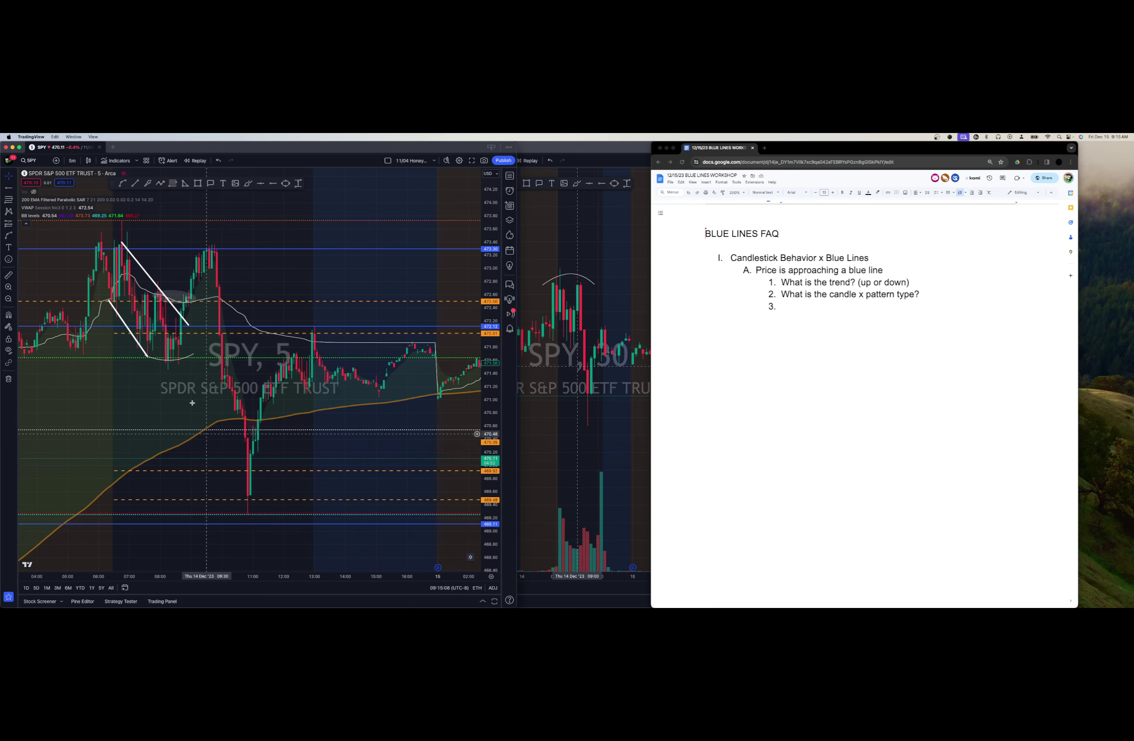
drag(266, 443, 288, 467)
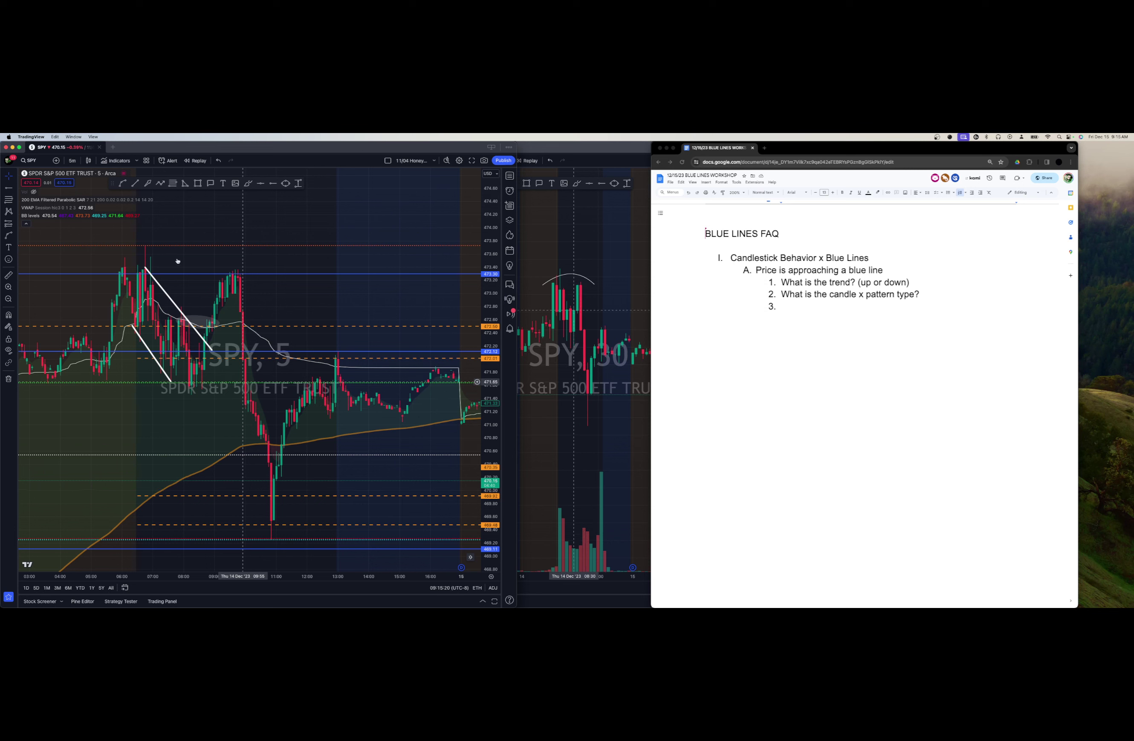
Draw a small arc near 471.5 across the December 14 sell-off around 10:10 and bend it upward into an arch.
click(121, 183)
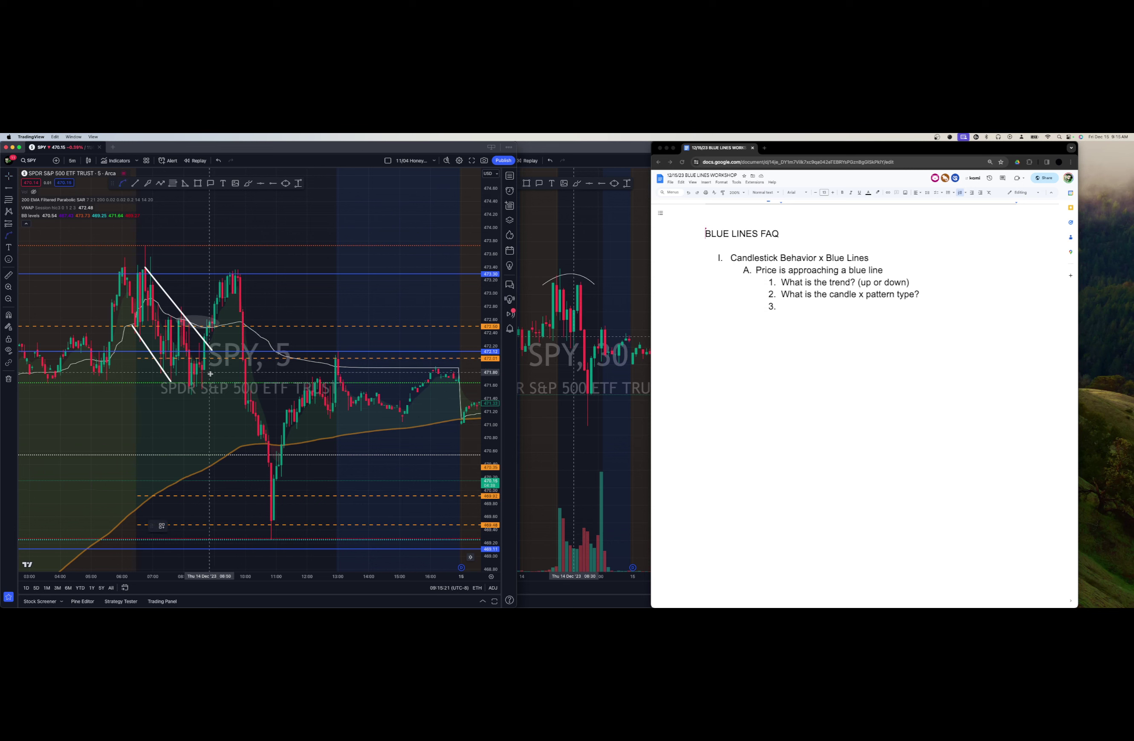
click(271, 393)
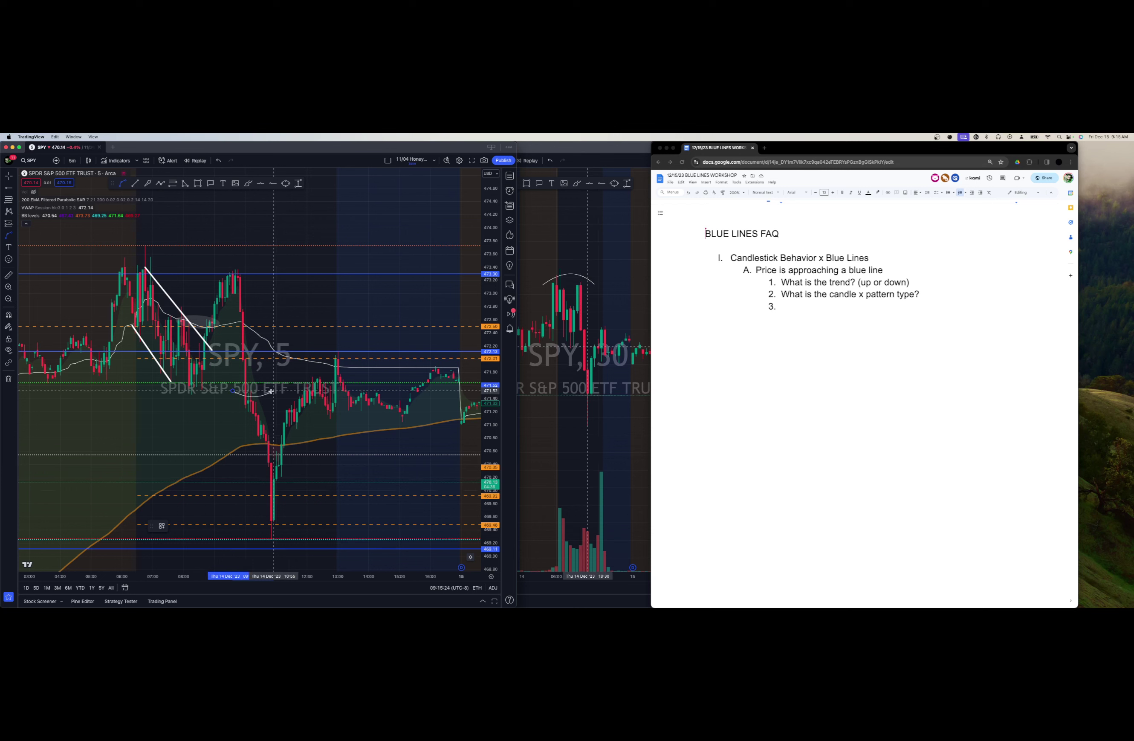
click(232, 390)
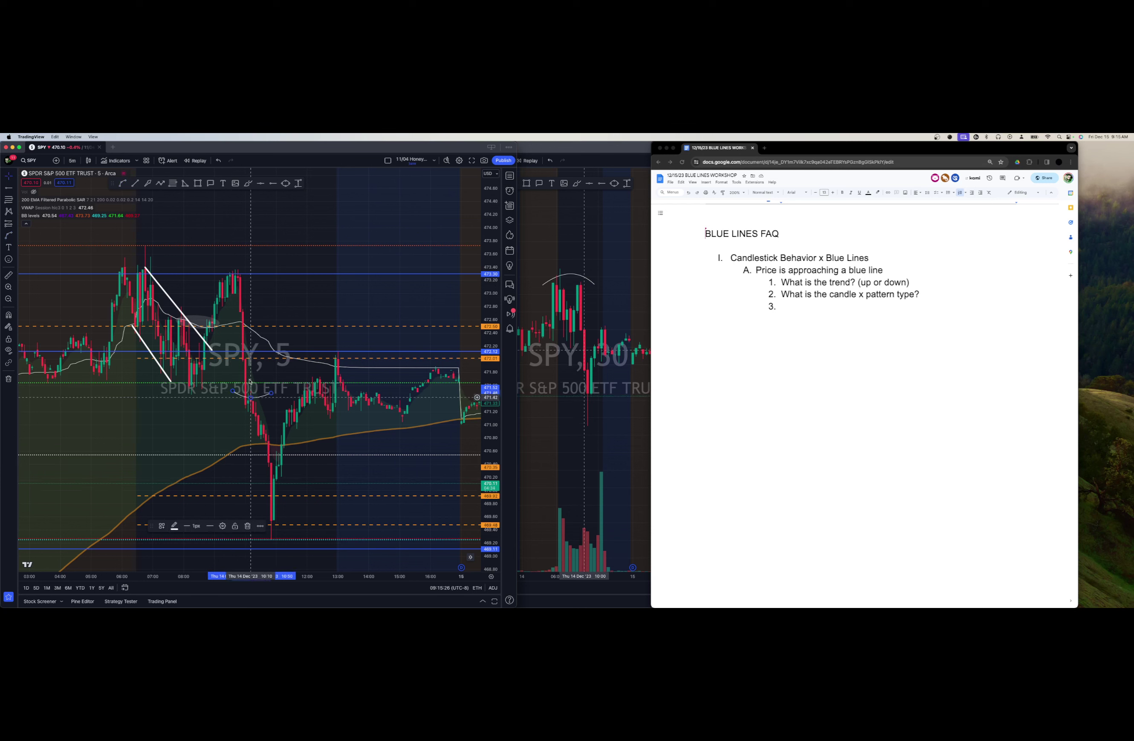
drag(251, 399, 251, 382)
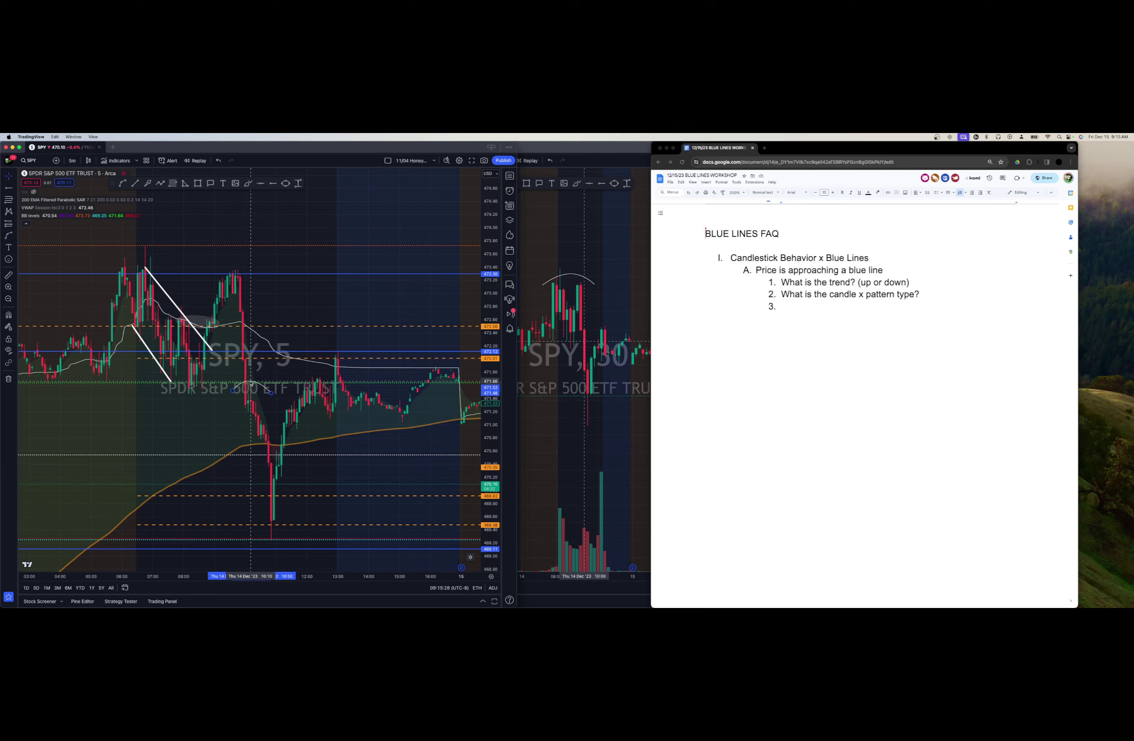
click(255, 394)
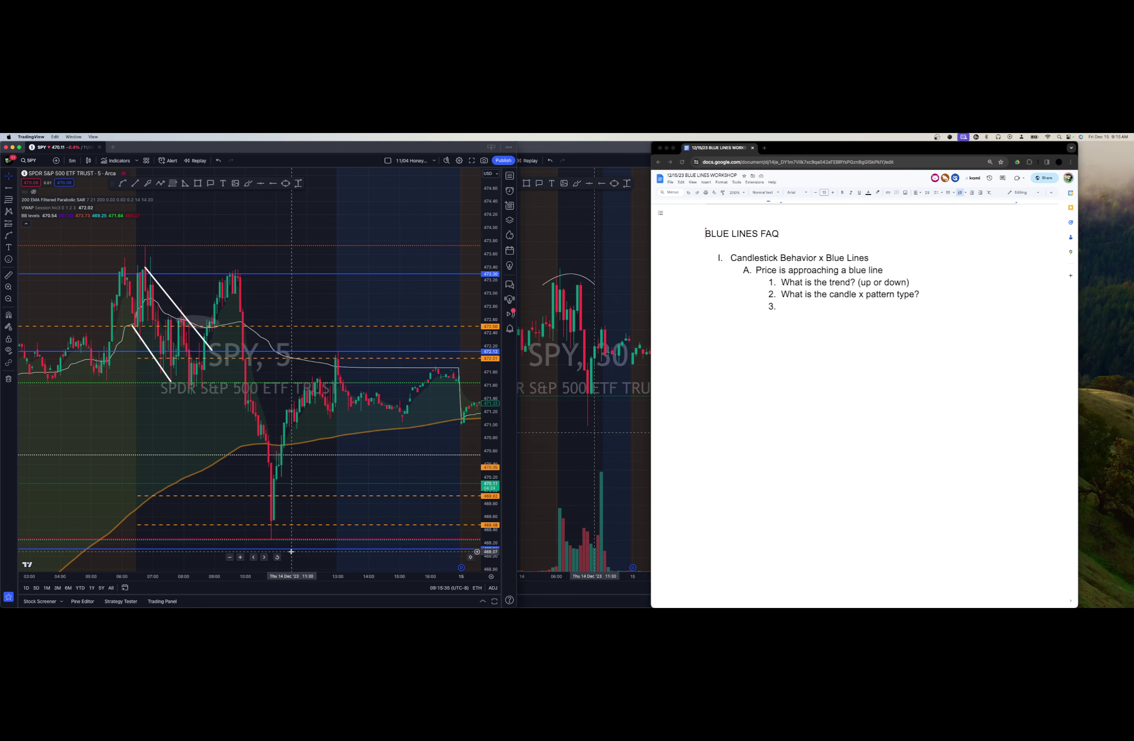
Try an arrow marker from about 470.3 toward the December 14 candles and the low near 471.6, and cancel it.
drag(488, 393, 488, 408)
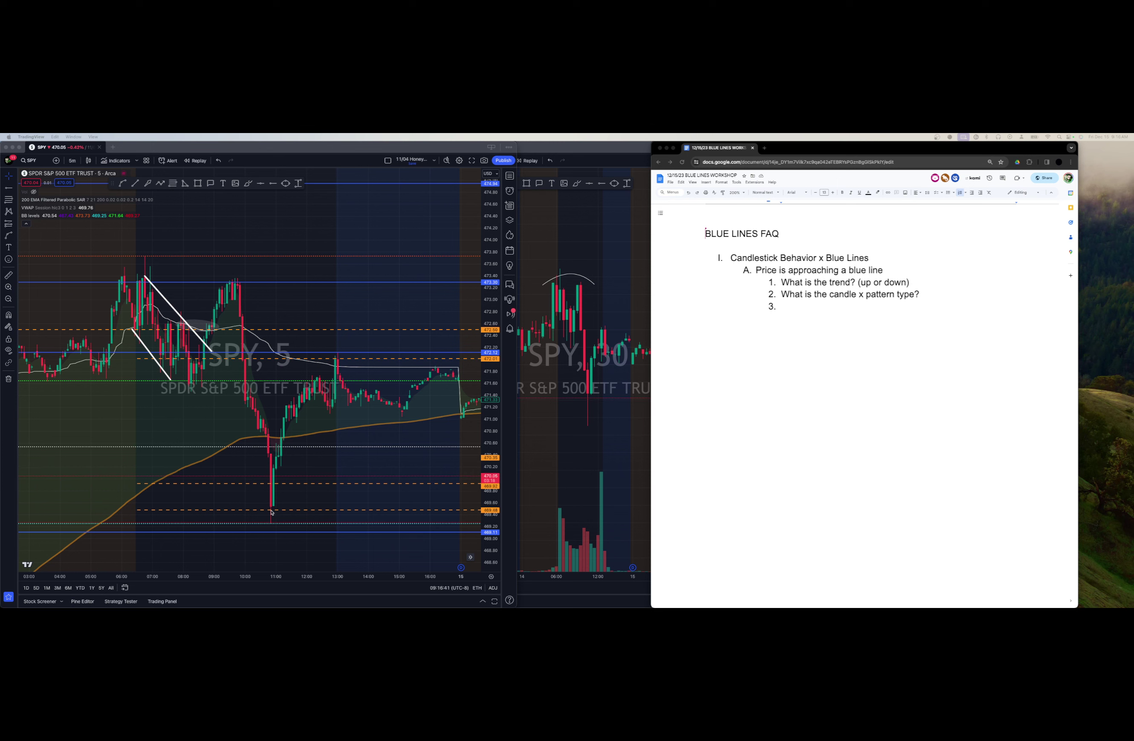
click(266, 549)
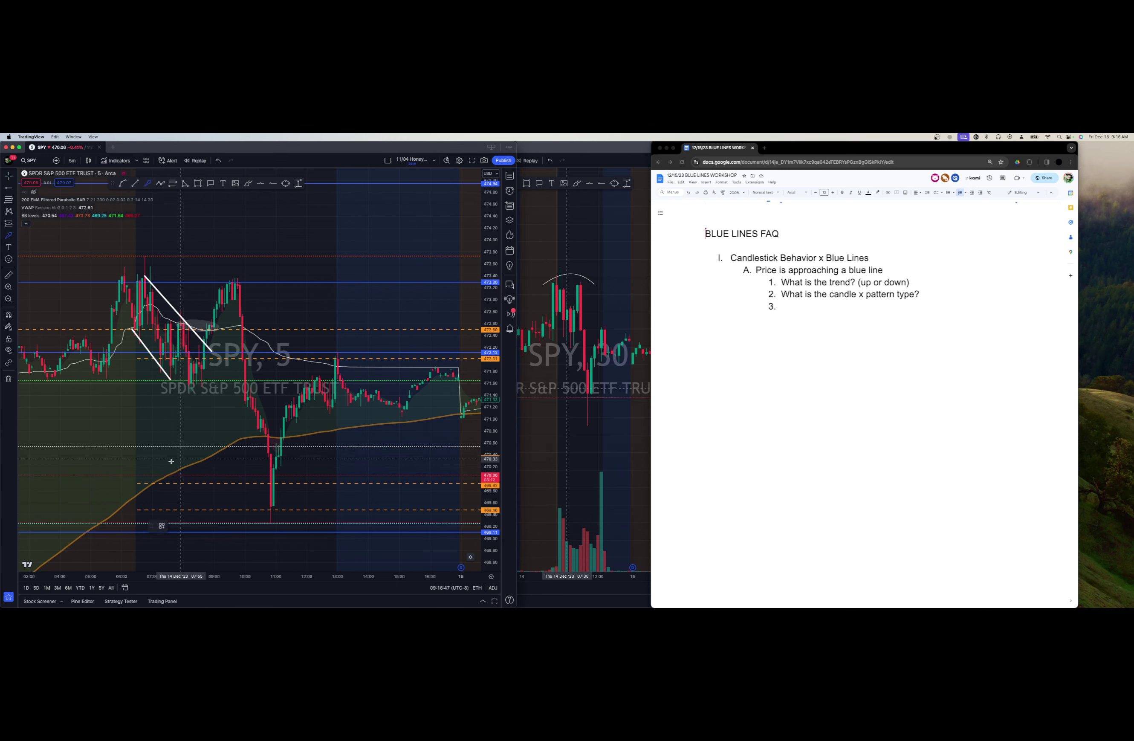
mouse_move(170, 461)
mouse_down()
mouse_move(266, 517)
mouse_move(248, 404)
mouse_move(260, 434)
mouse_up()
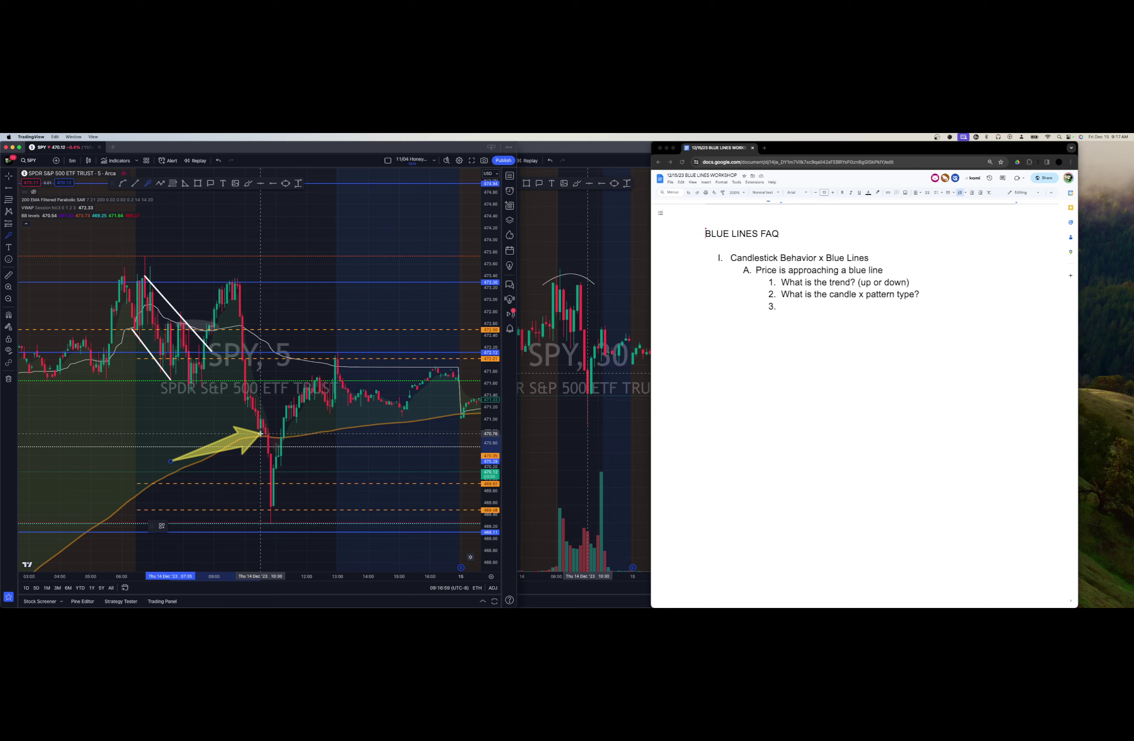
drag(259, 431, 206, 362)
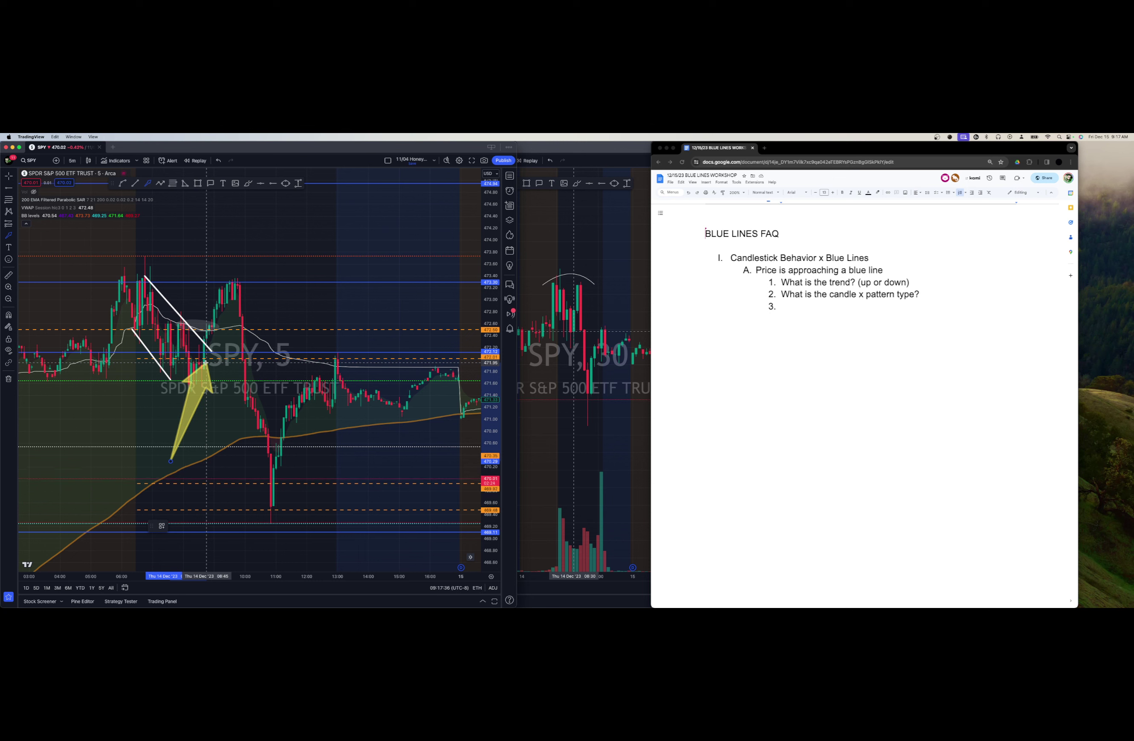
drag(206, 363, 203, 382)
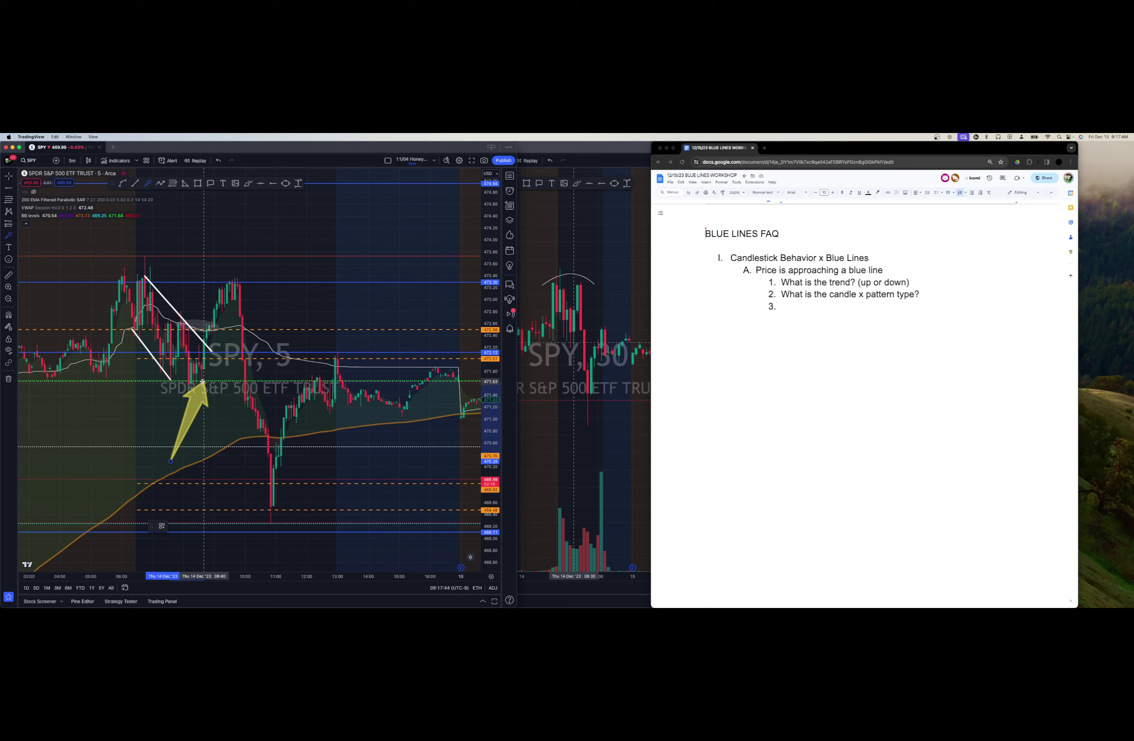
key(Escape)
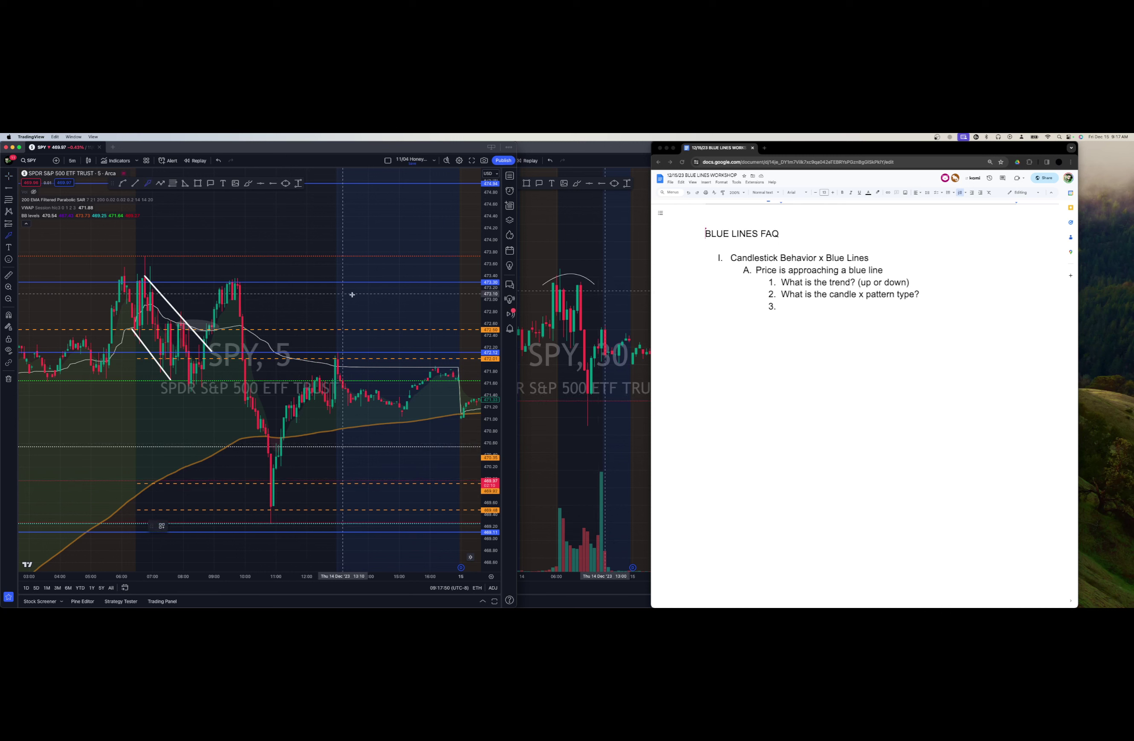
Place a yellow arrow marker pointing at the December 14 drop near 472.5, and move it clear of the candles.
drag(371, 295, 248, 351)
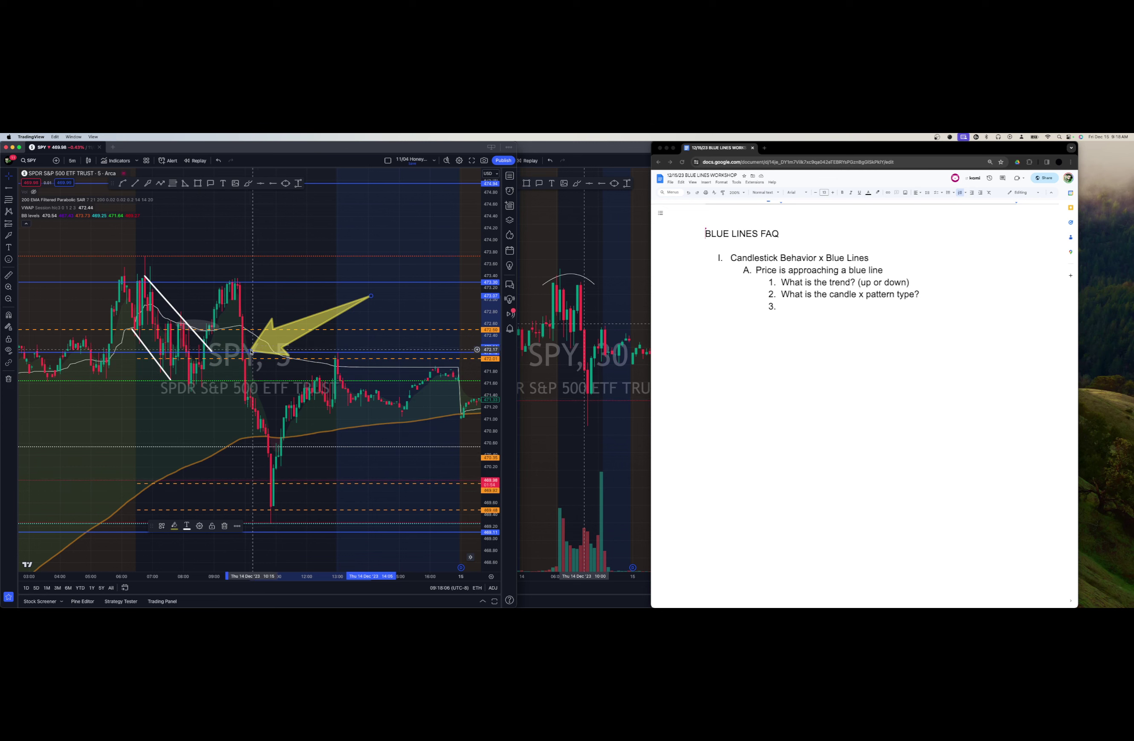
drag(251, 352, 248, 329)
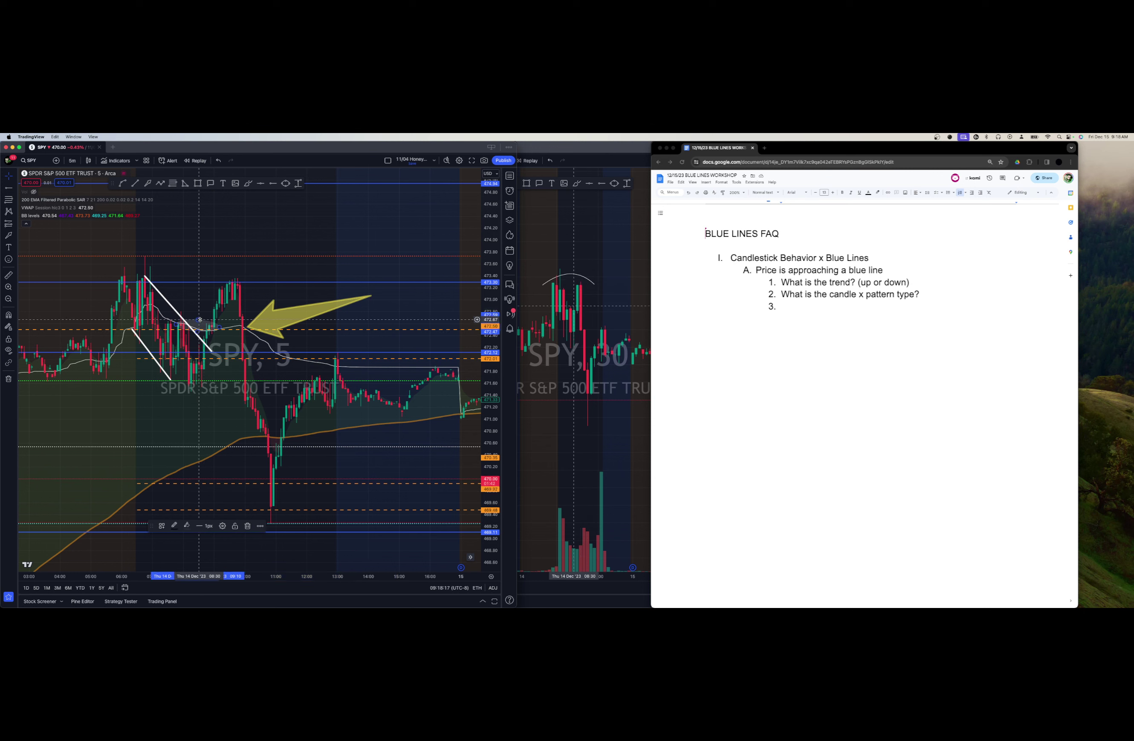
click(162, 328)
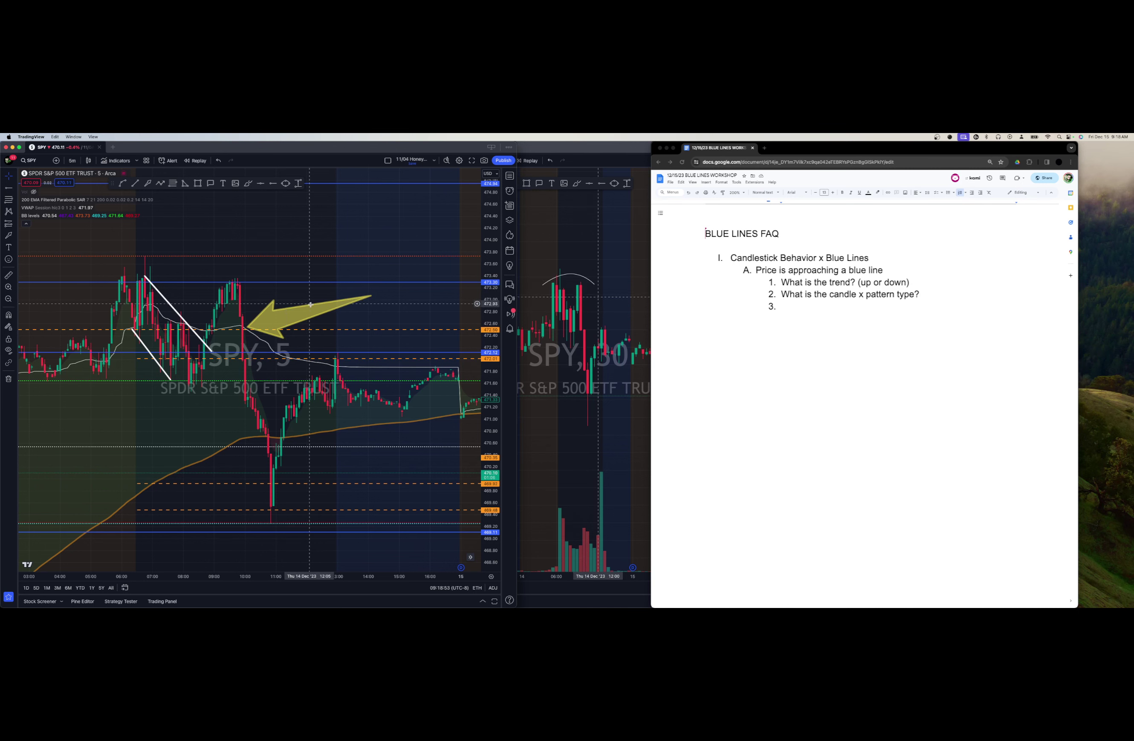
drag(328, 303, 379, 287)
Draw a W-shaped path from about 473.3 down to 472.5, up to 472.8, back to 472.5 and up to 473.3.
click(160, 184)
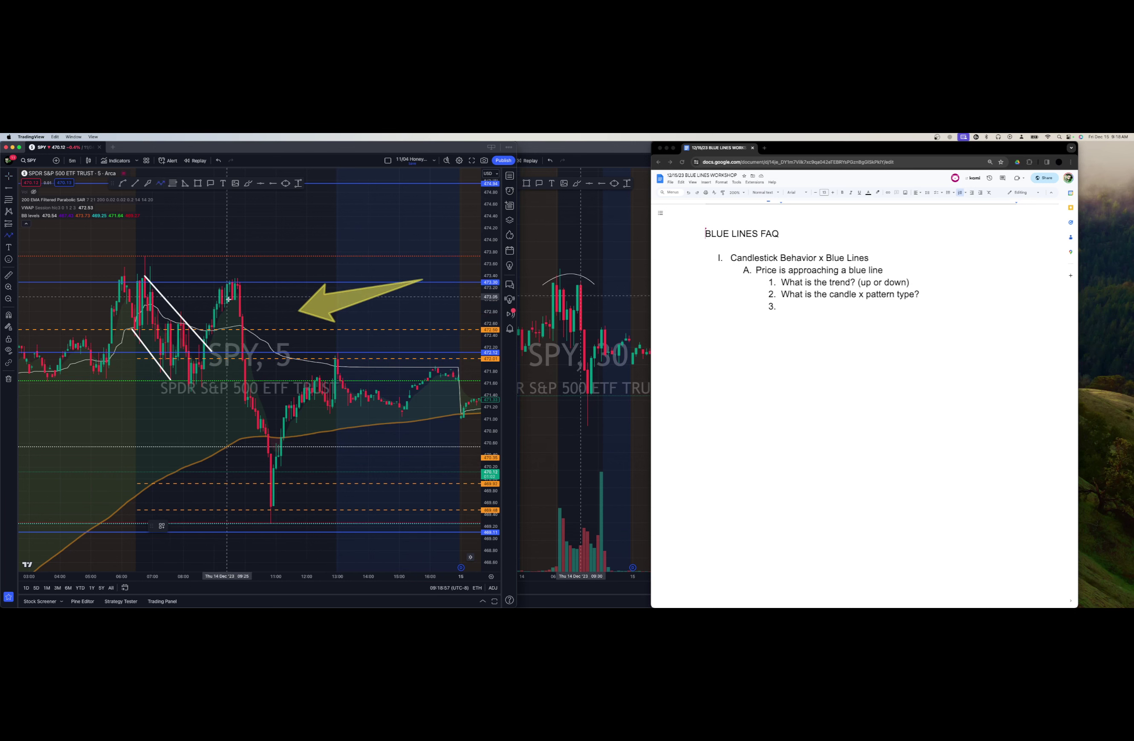
click(239, 282)
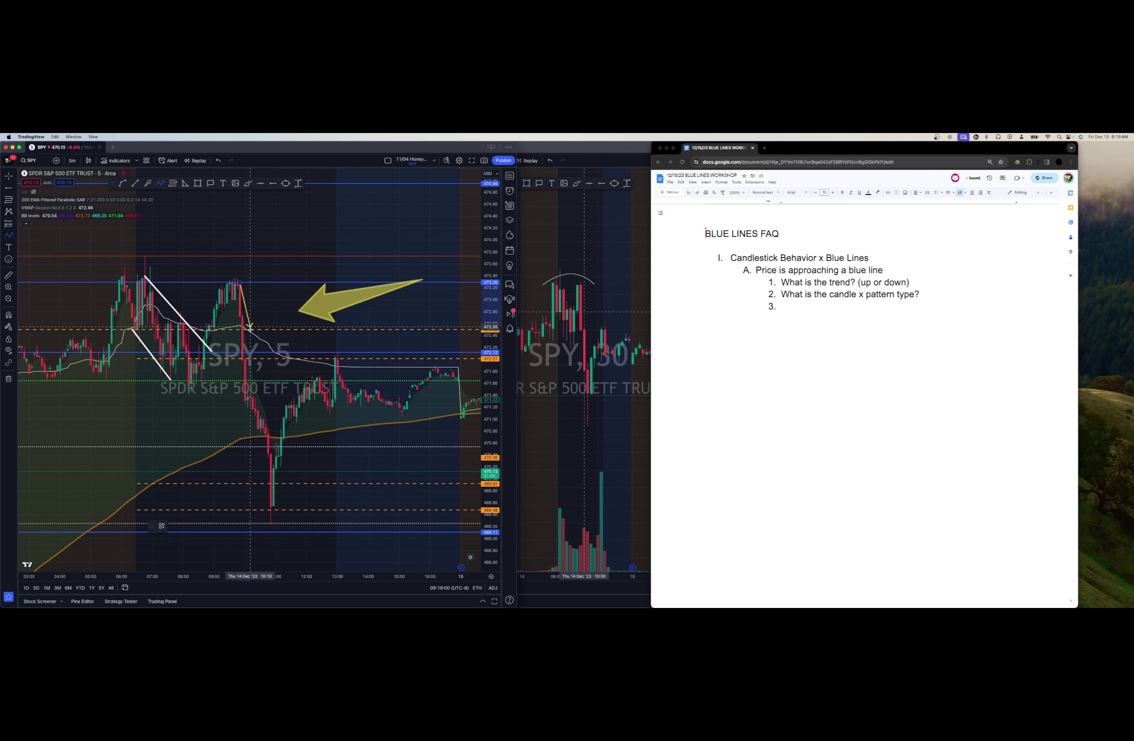
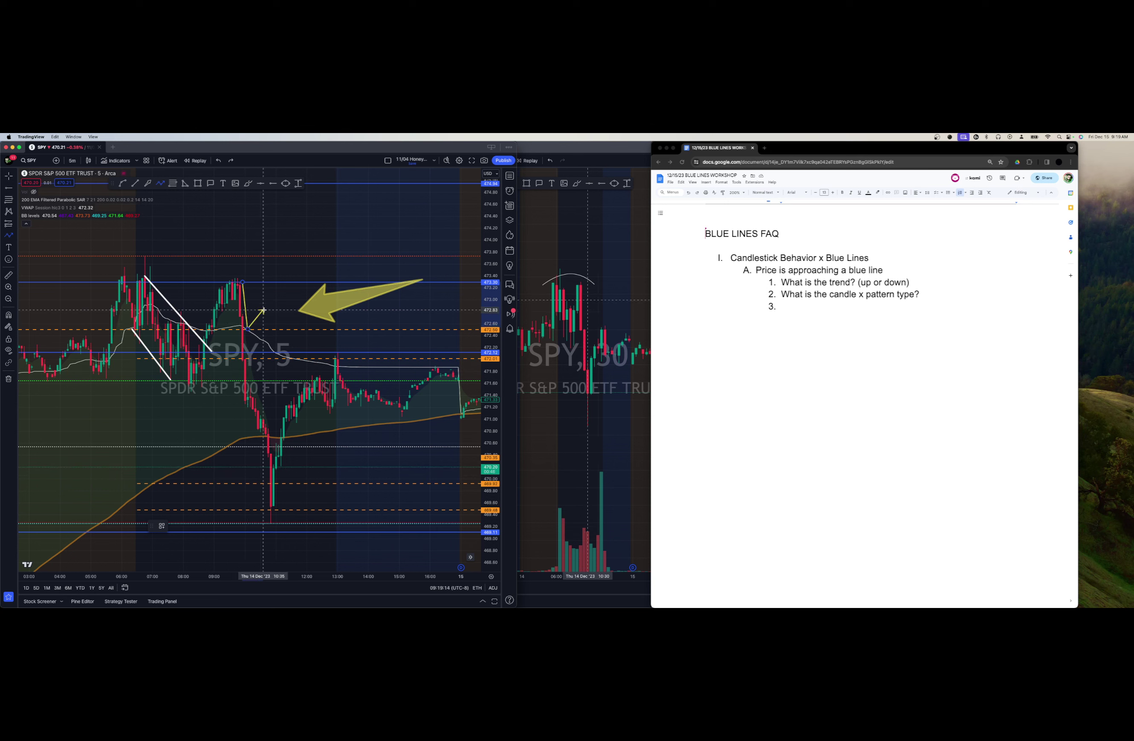
click(256, 317)
click(264, 310)
click(278, 329)
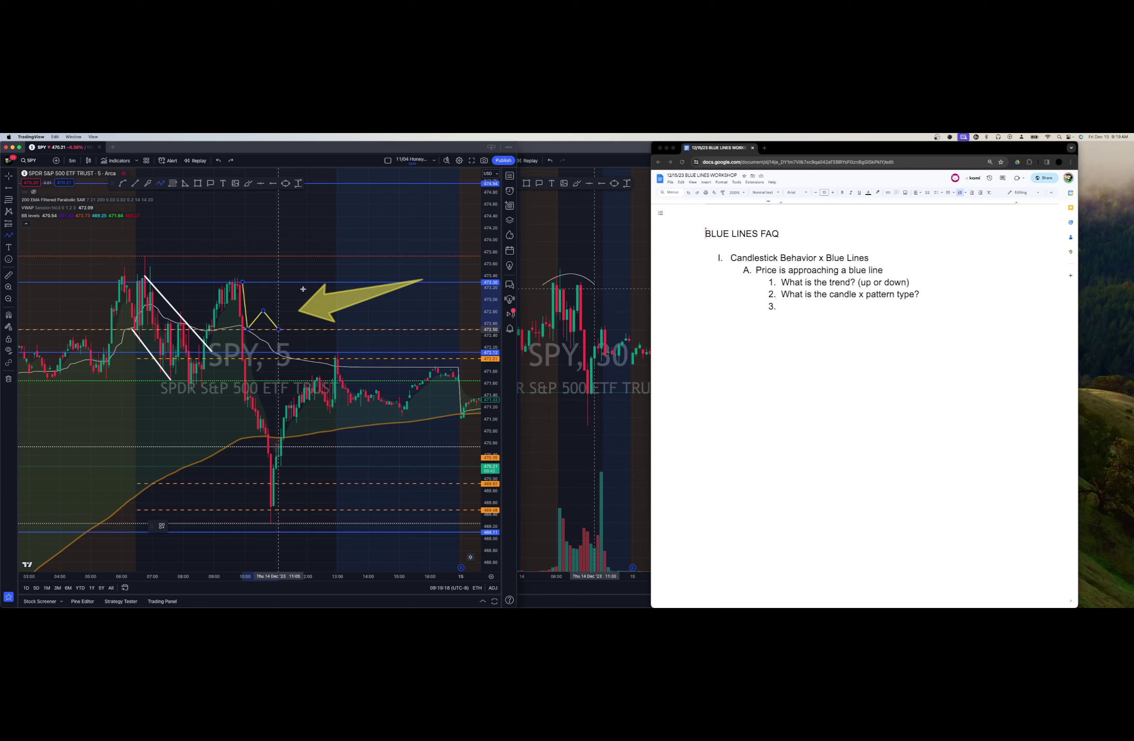
double_click(306, 284)
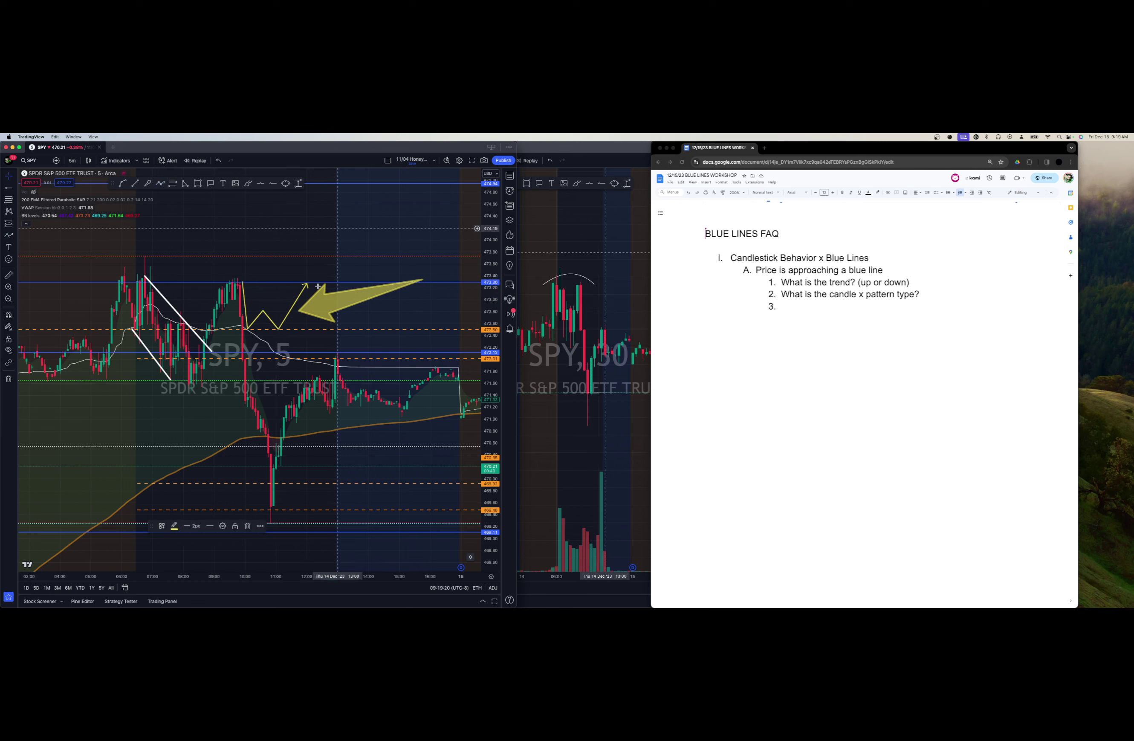
click(318, 286)
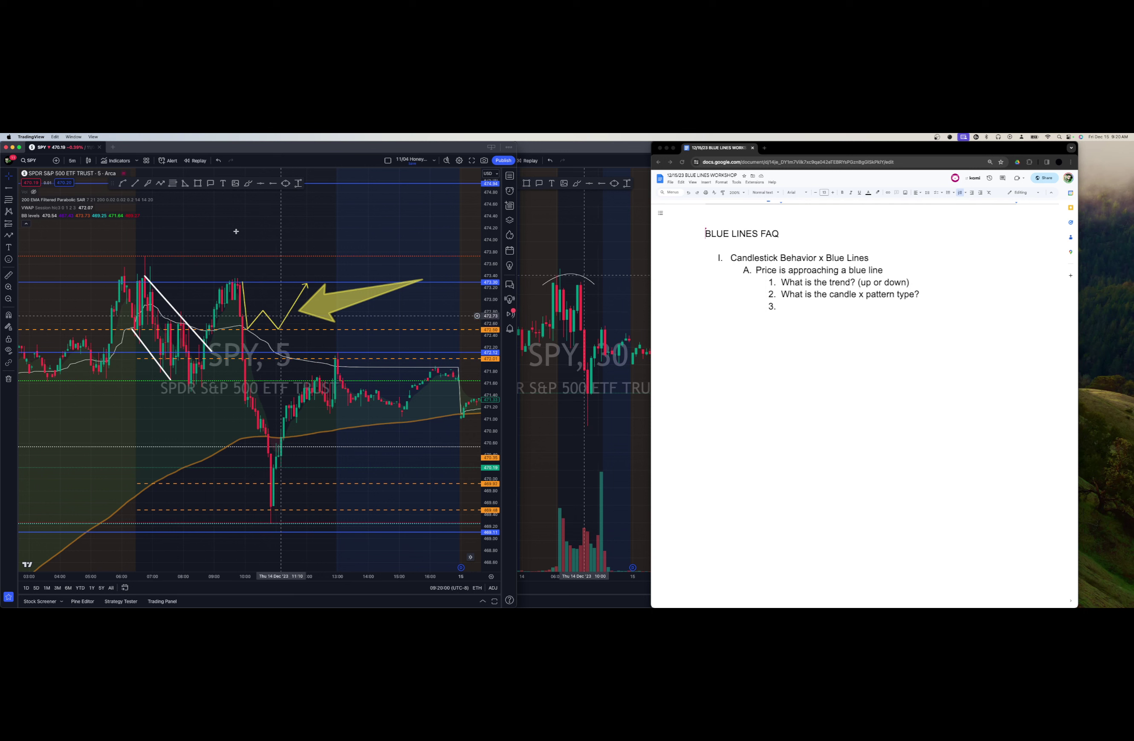
Replace the W-shaped path with a falling zigzag that retests 472.5 and ends near 471.7, and point the arrow at the retest.
click(218, 161)
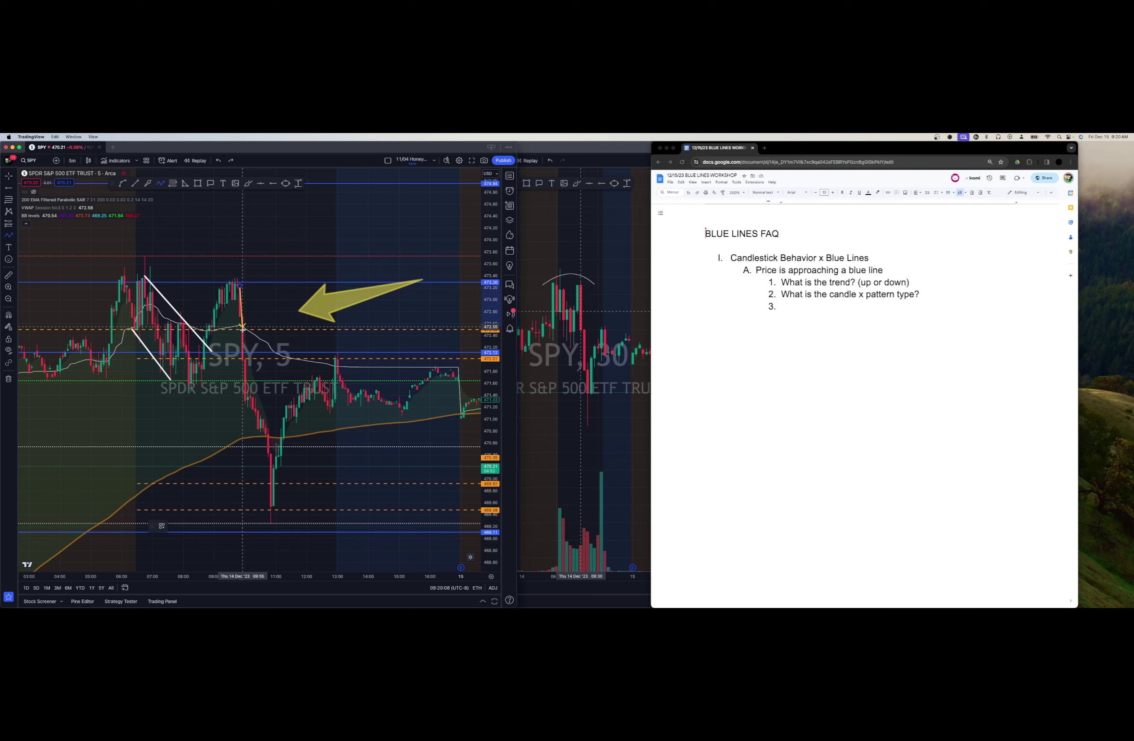
click(264, 330)
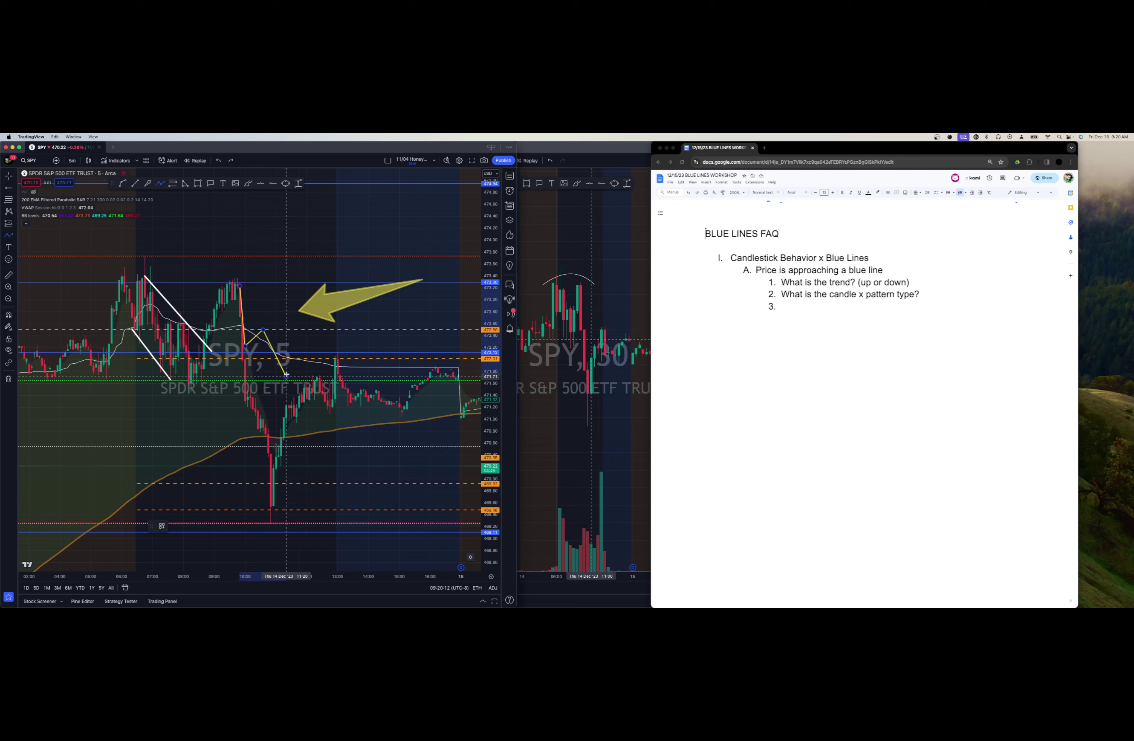
double_click(286, 375)
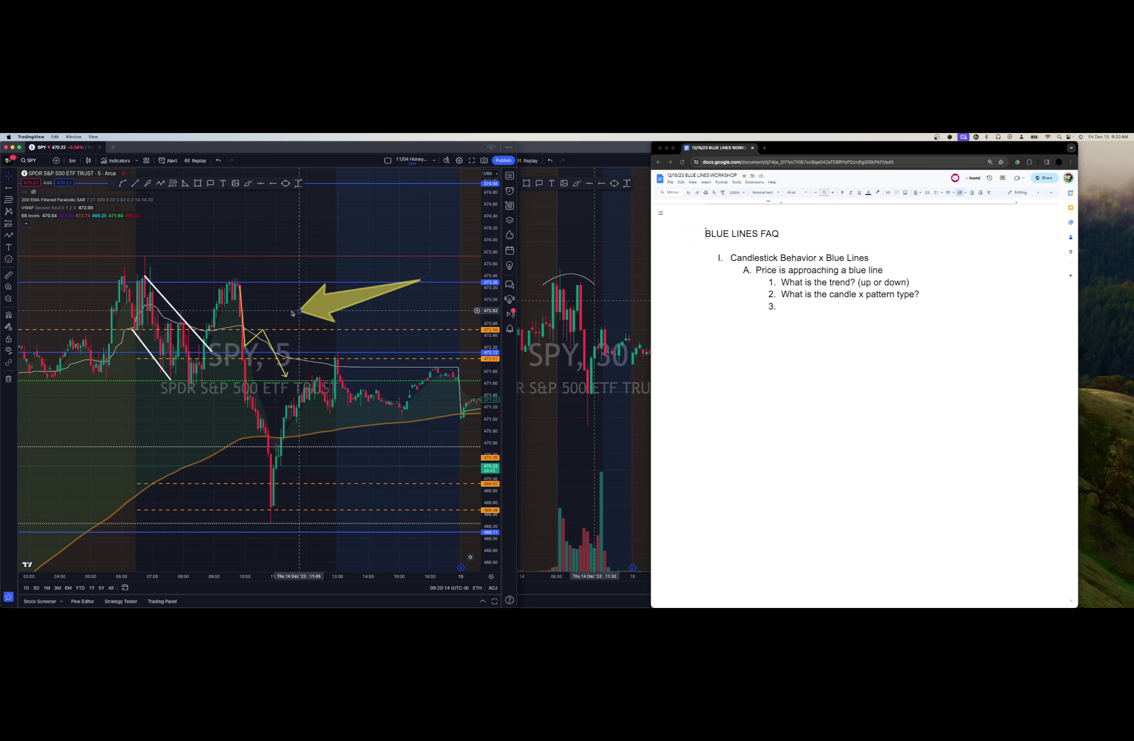
drag(298, 311, 271, 329)
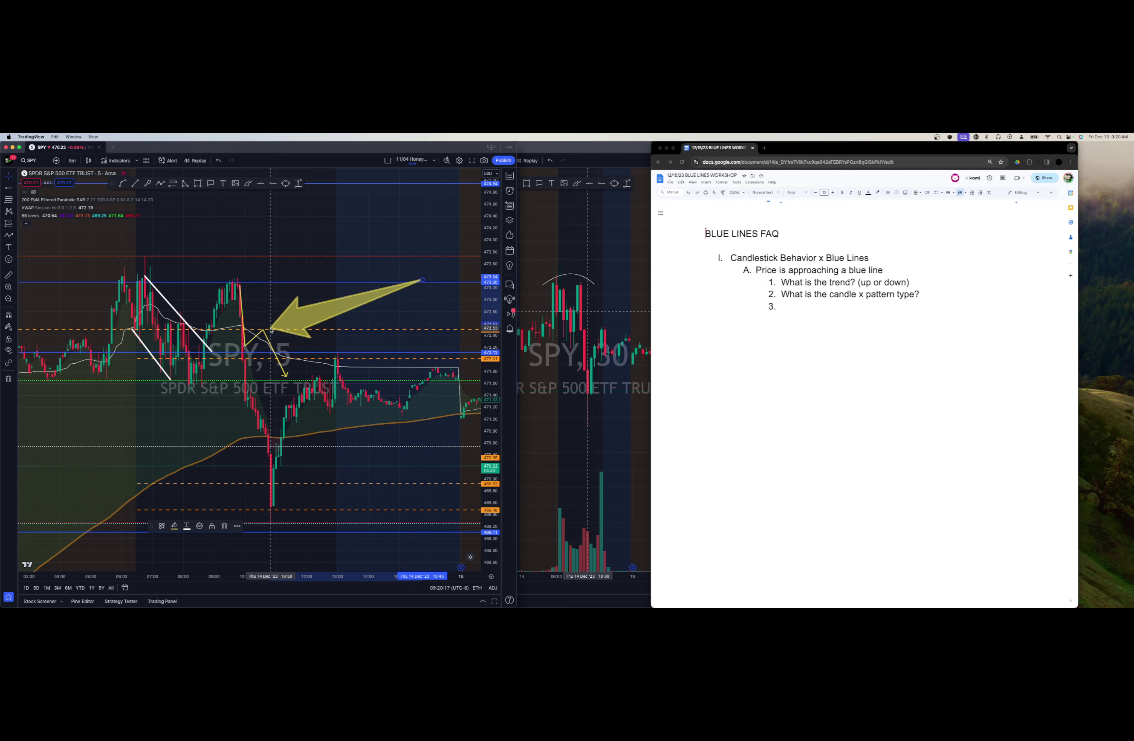
click(265, 288)
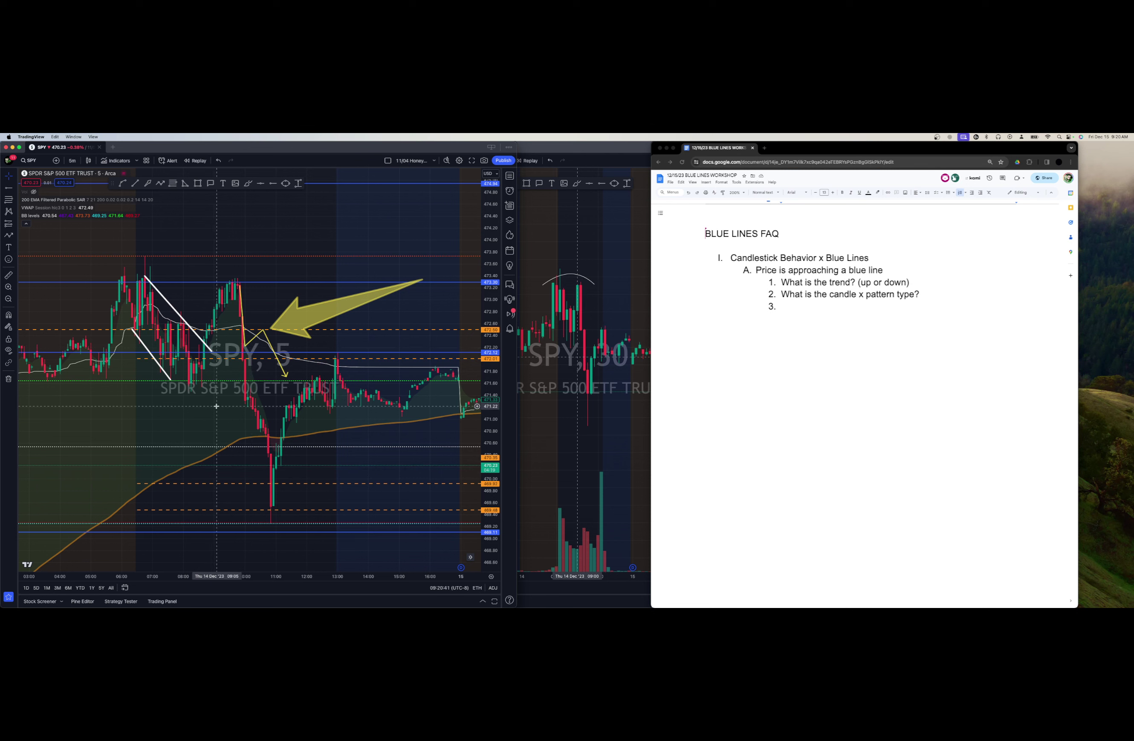
Show the volume bars to examine the December 14 session, and hide them again.
click(31, 191)
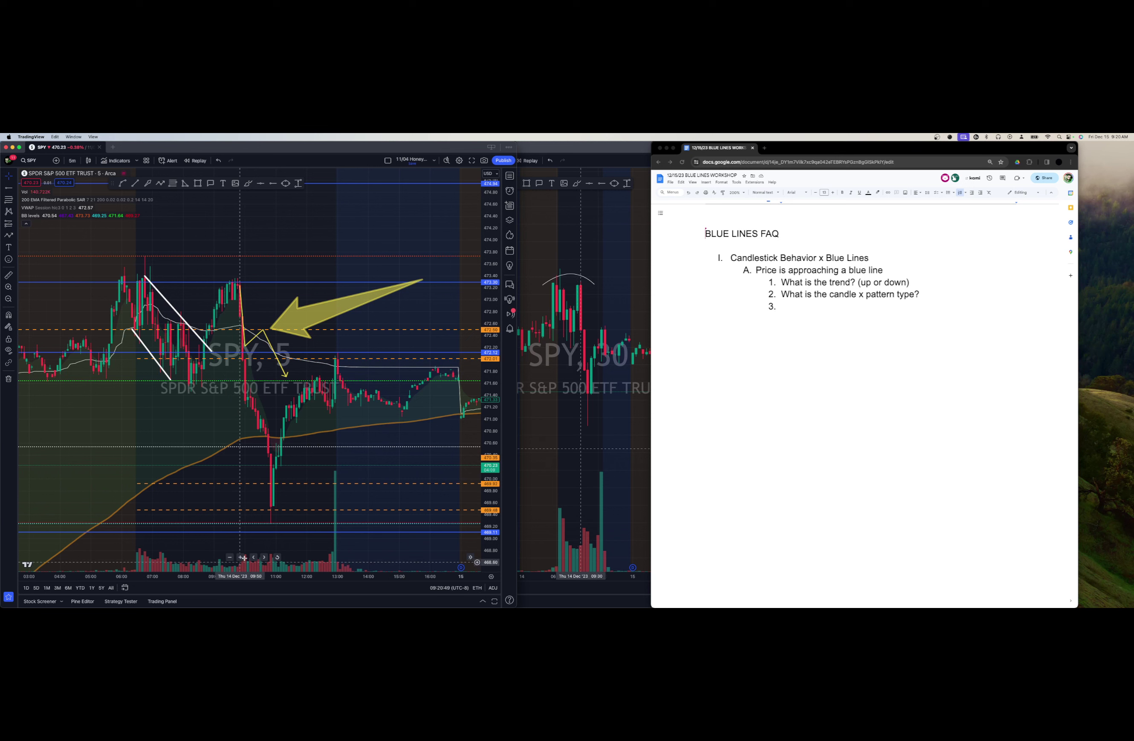
click(34, 192)
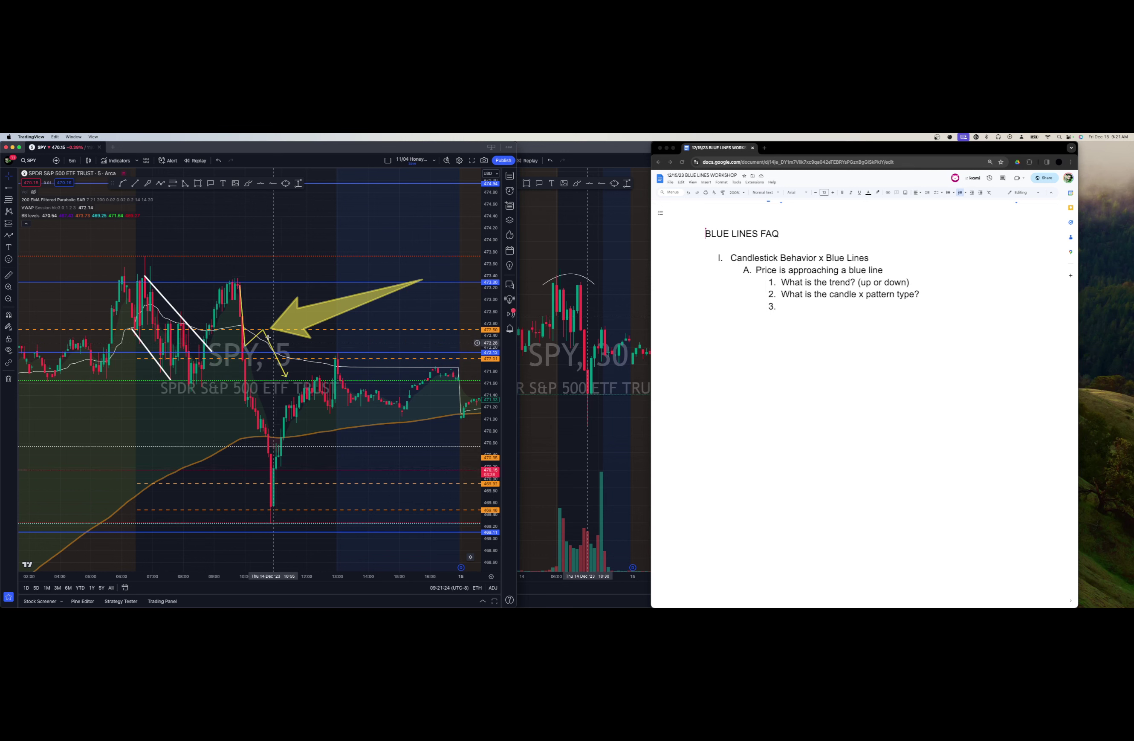
Delete the falling zigzag path and the yellow arrow marker from the 5-minute chart.
key(Delete)
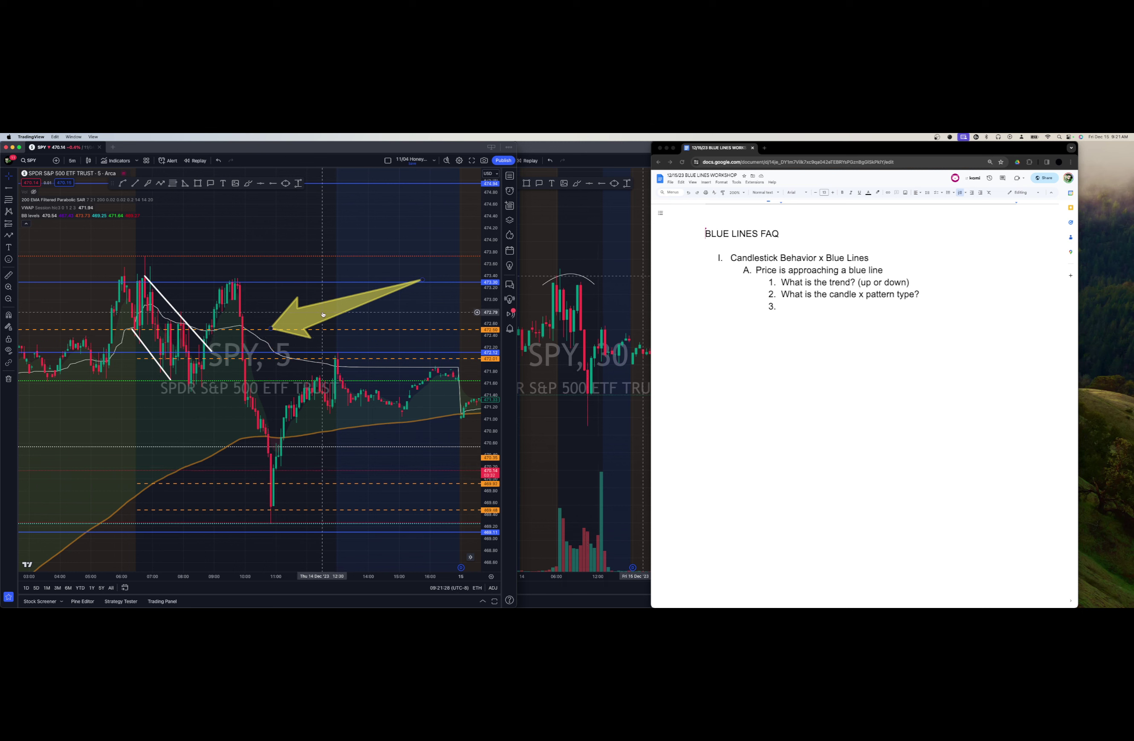
click(323, 313)
key(Delete)
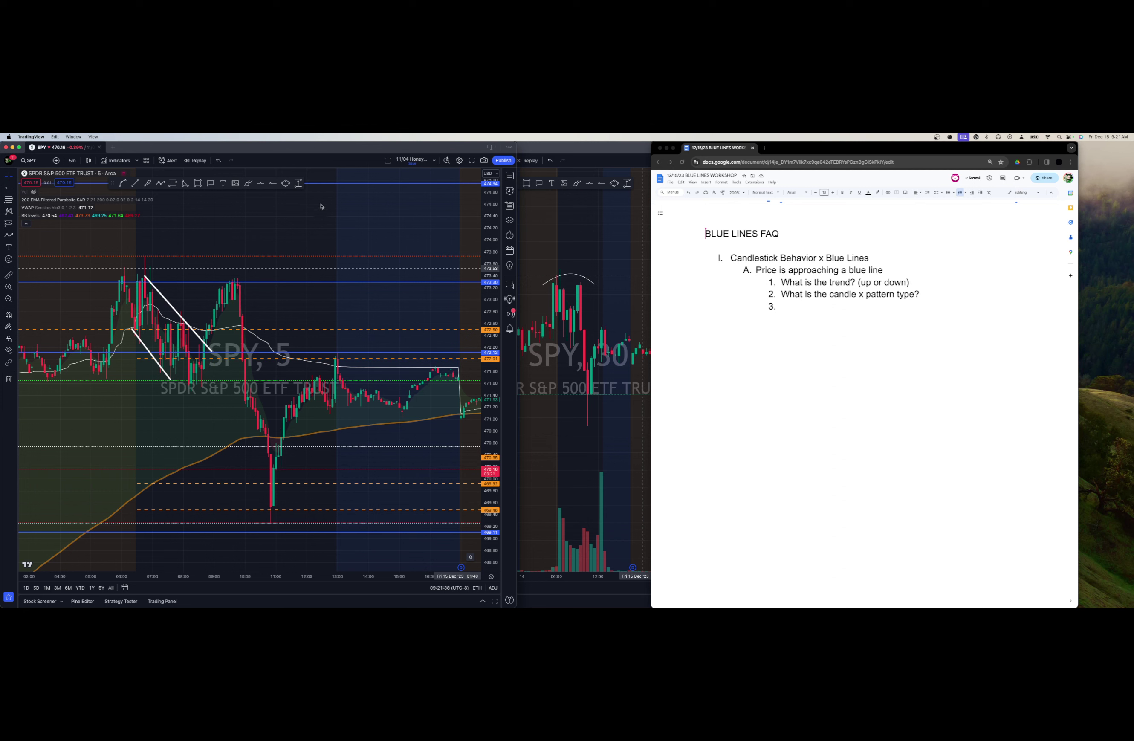
Draw a rising trend line on the December 14 session from about 471.6 up to the 473.30 blue line, ending at the last peak.
click(135, 183)
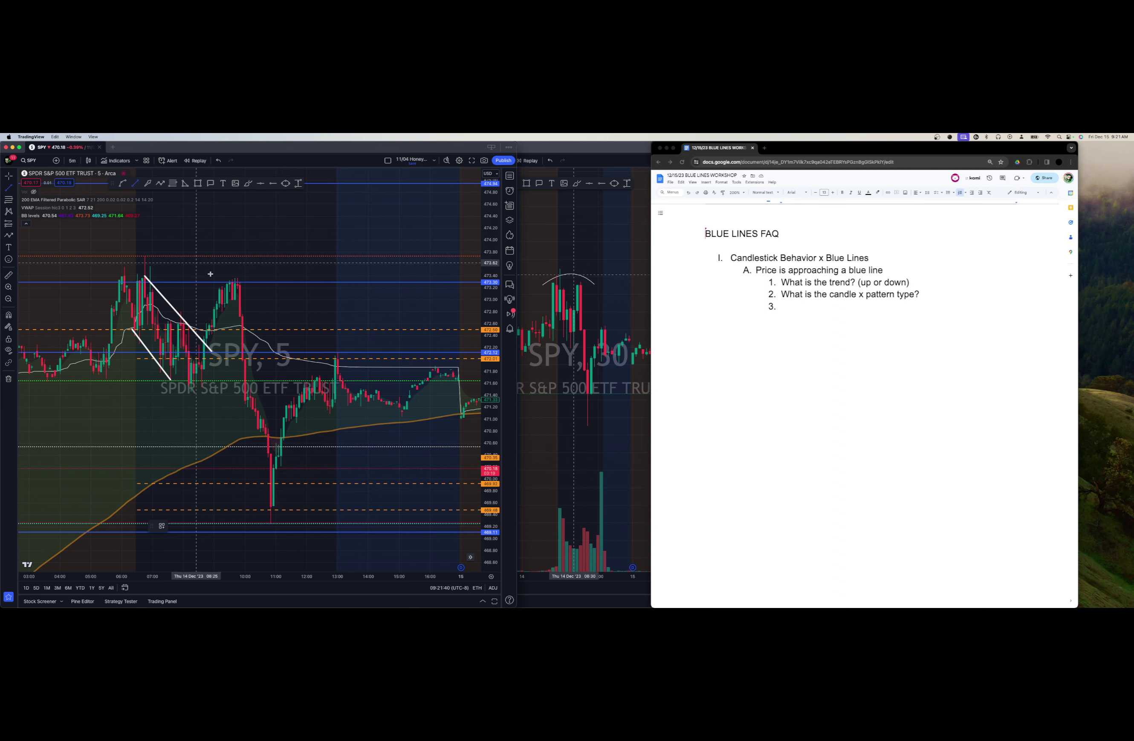
click(202, 378)
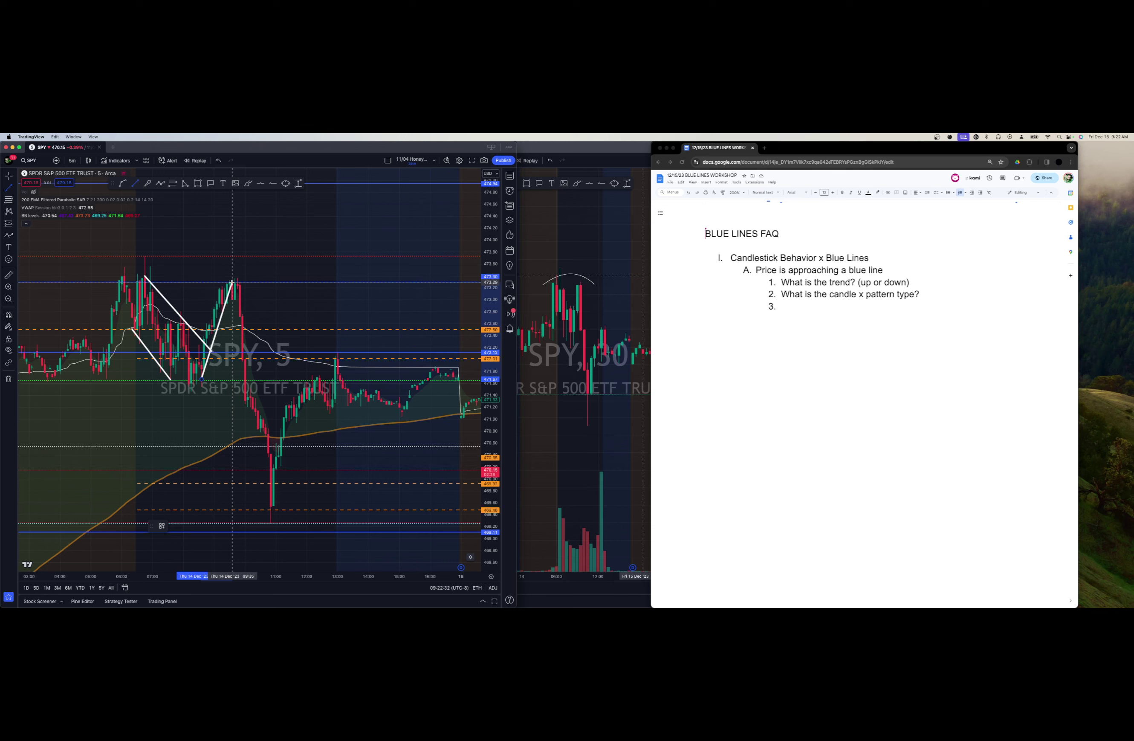
click(232, 281)
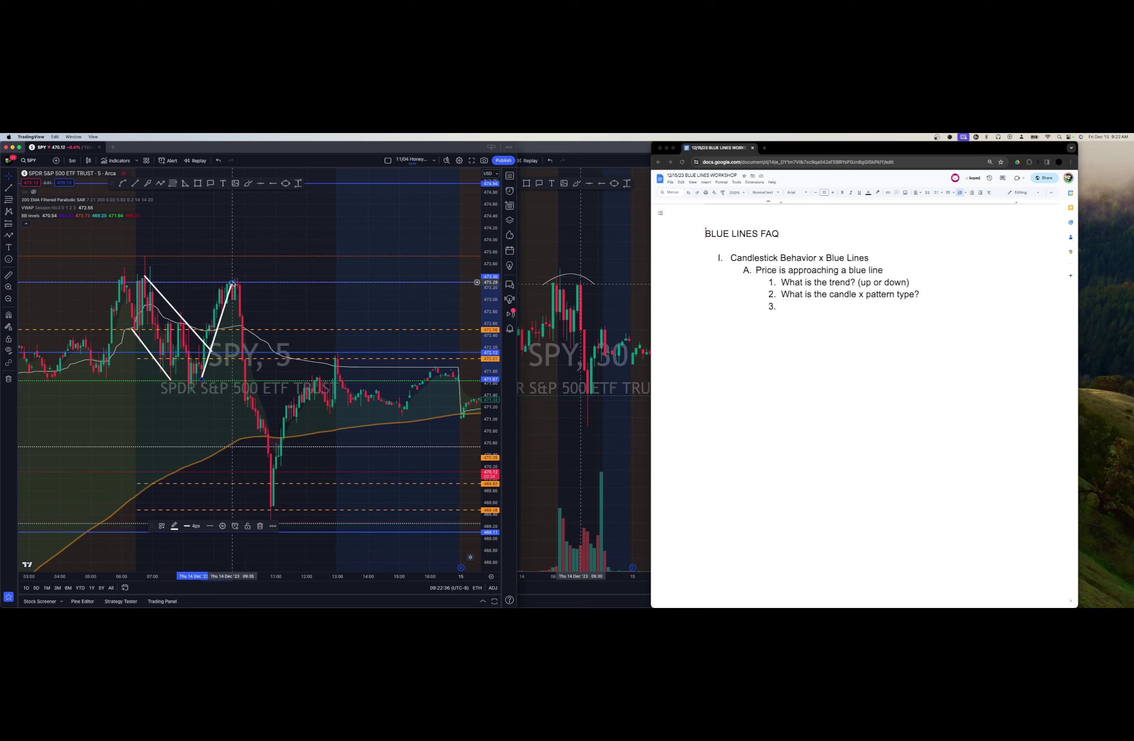
mouse_move(232, 282)
mouse_down()
mouse_move(299, 285)
mouse_move(242, 285)
mouse_up()
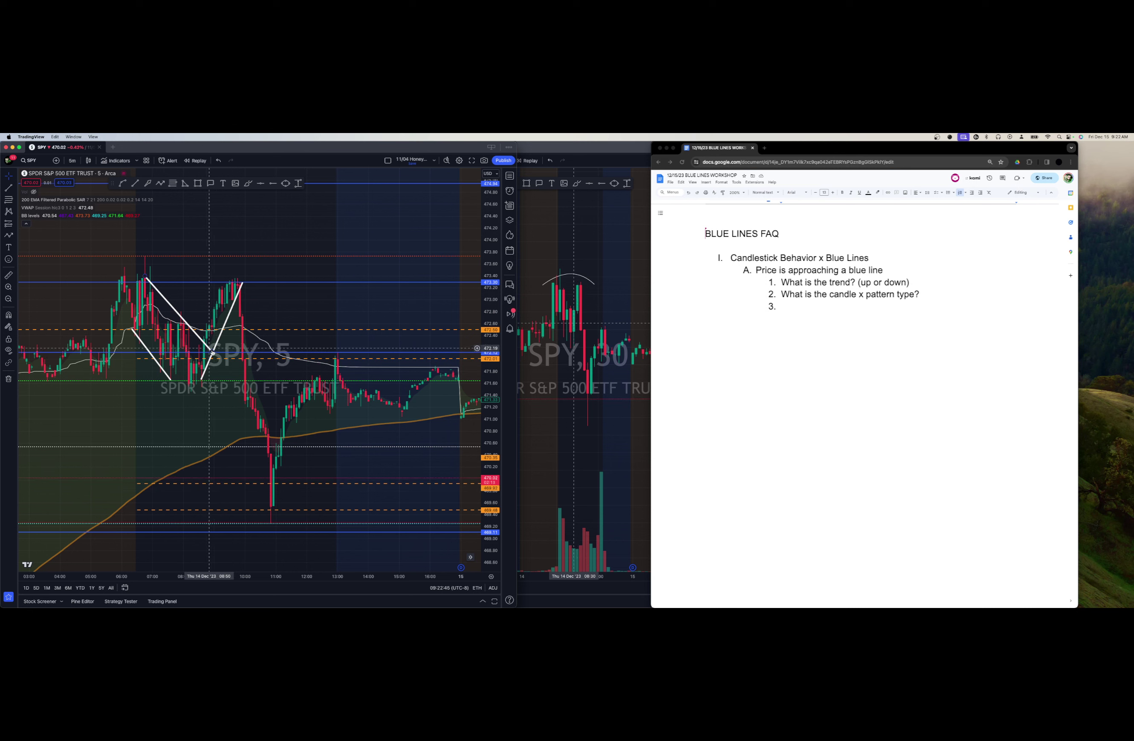
Shift the lower end of the upper falling trend line slightly back to about the 472.12 blue line.
mouse_move(212, 353)
mouse_down()
mouse_move(178, 370)
mouse_move(214, 349)
mouse_move(206, 355)
mouse_up()
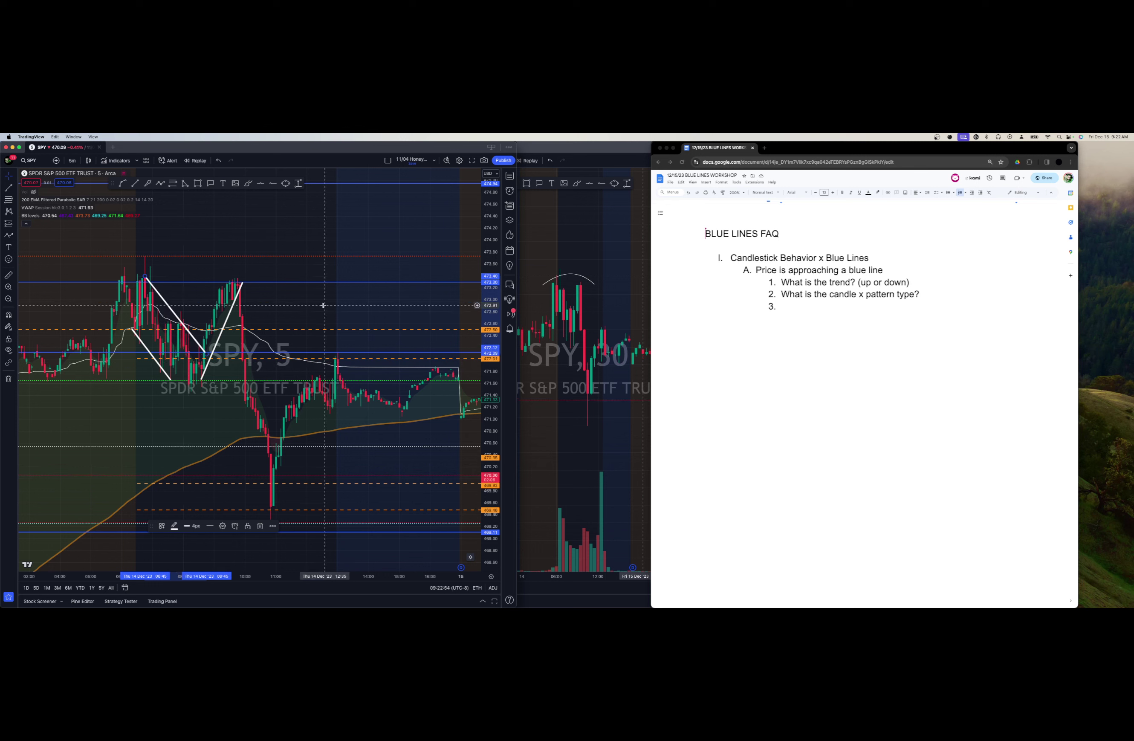
click(322, 304)
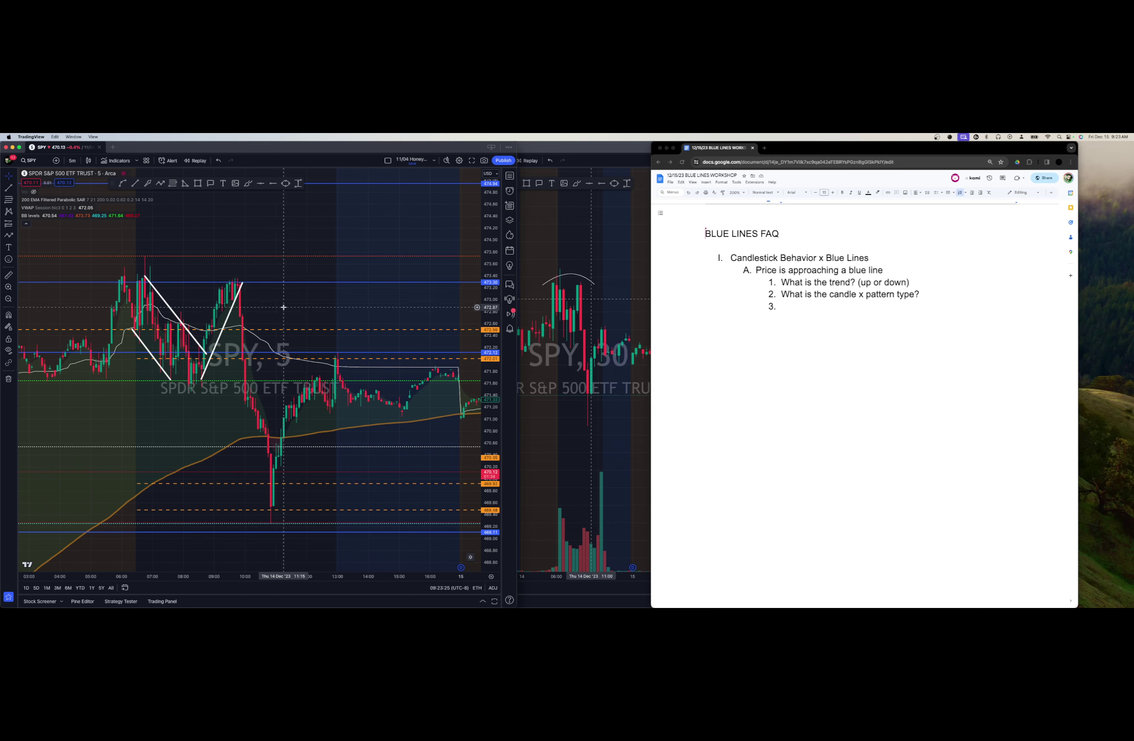
click(242, 285)
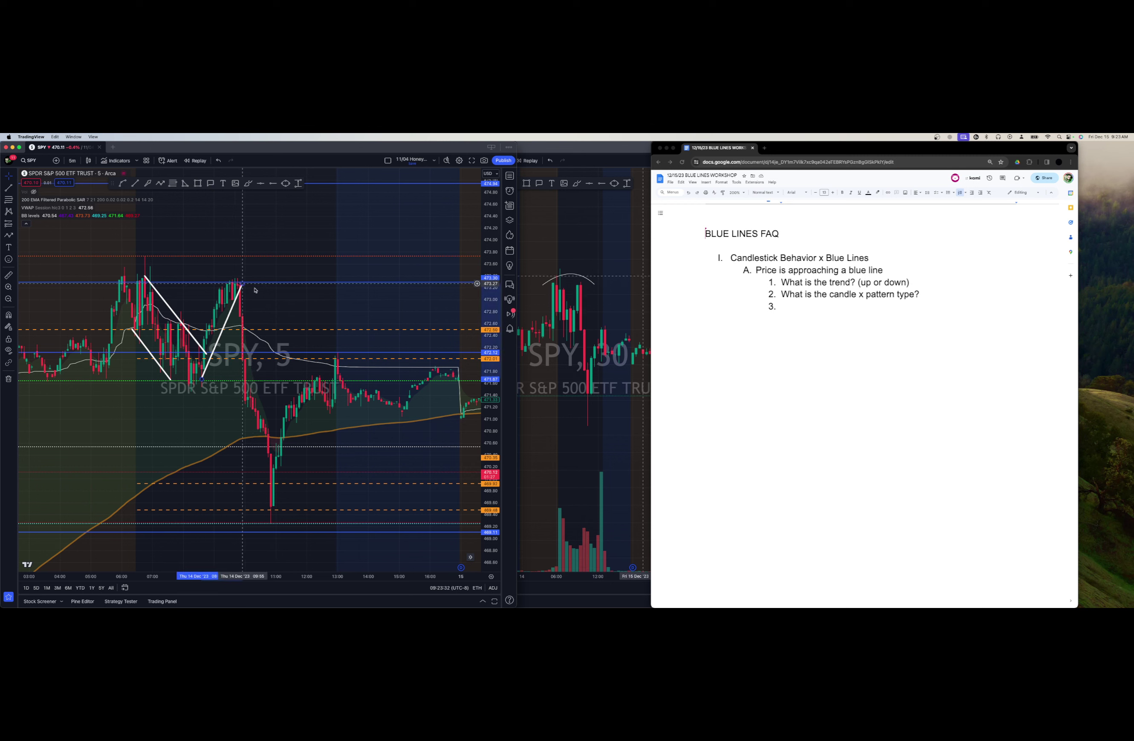
click(291, 341)
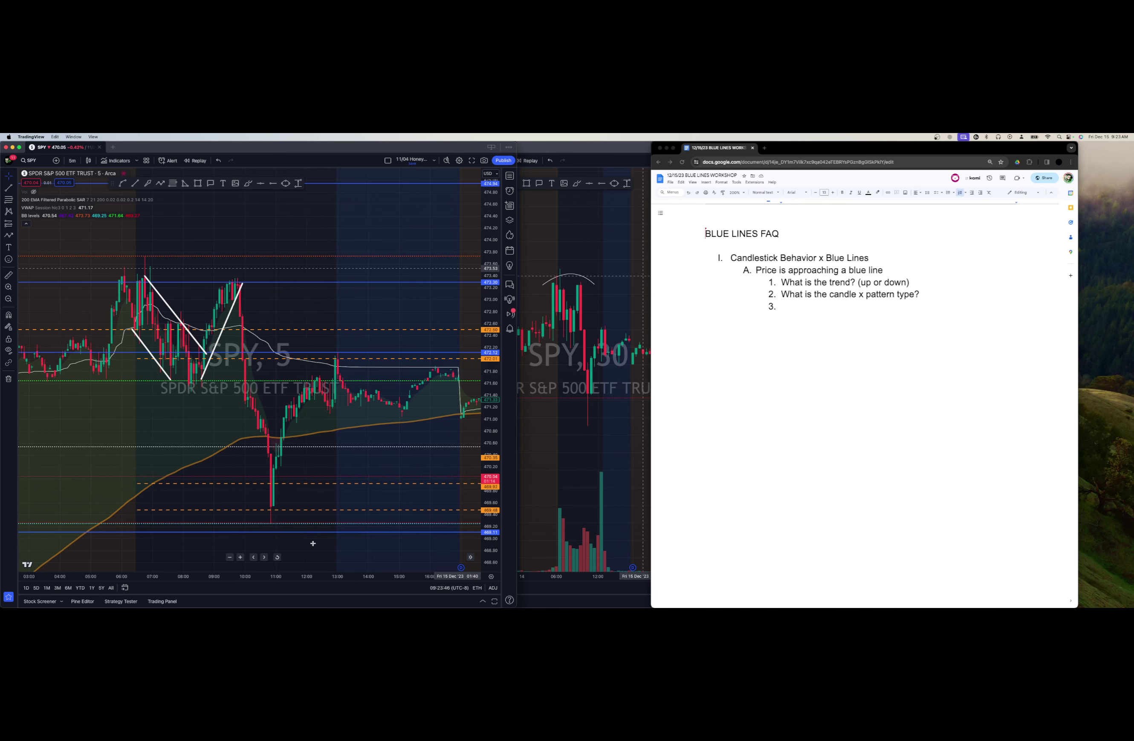
Close the 30-minute SPY chart window, keeping the 5-minute chart beside the workshop document.
click(600, 435)
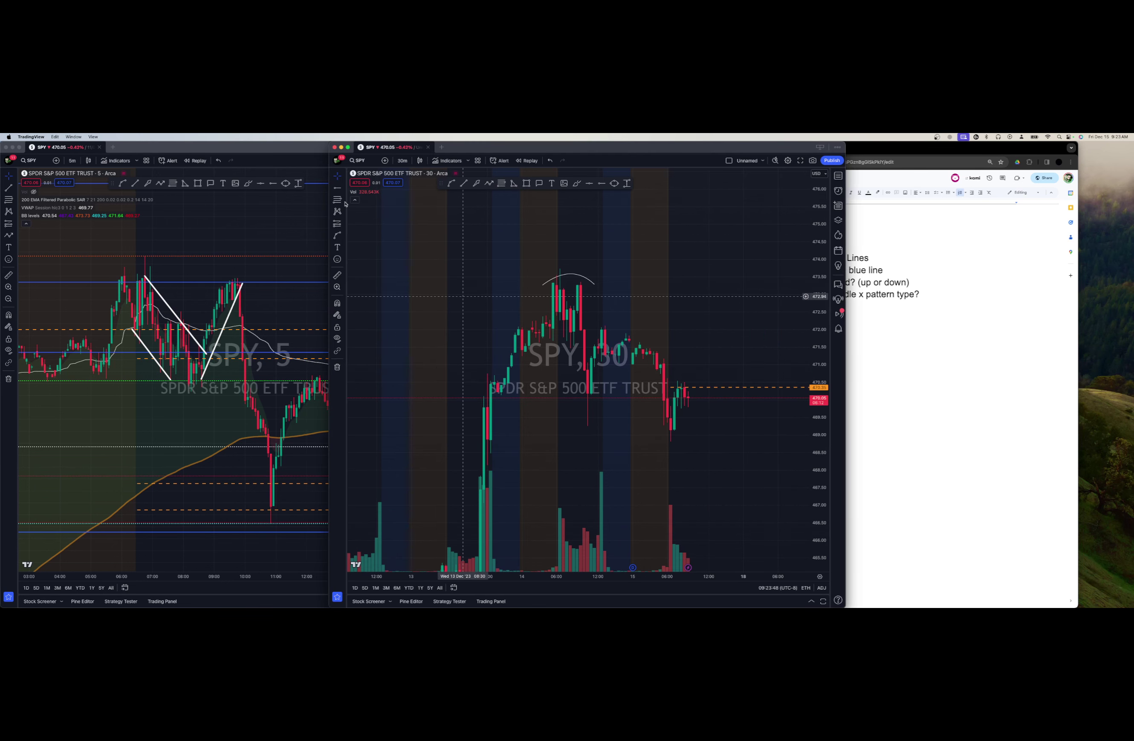
click(305, 146)
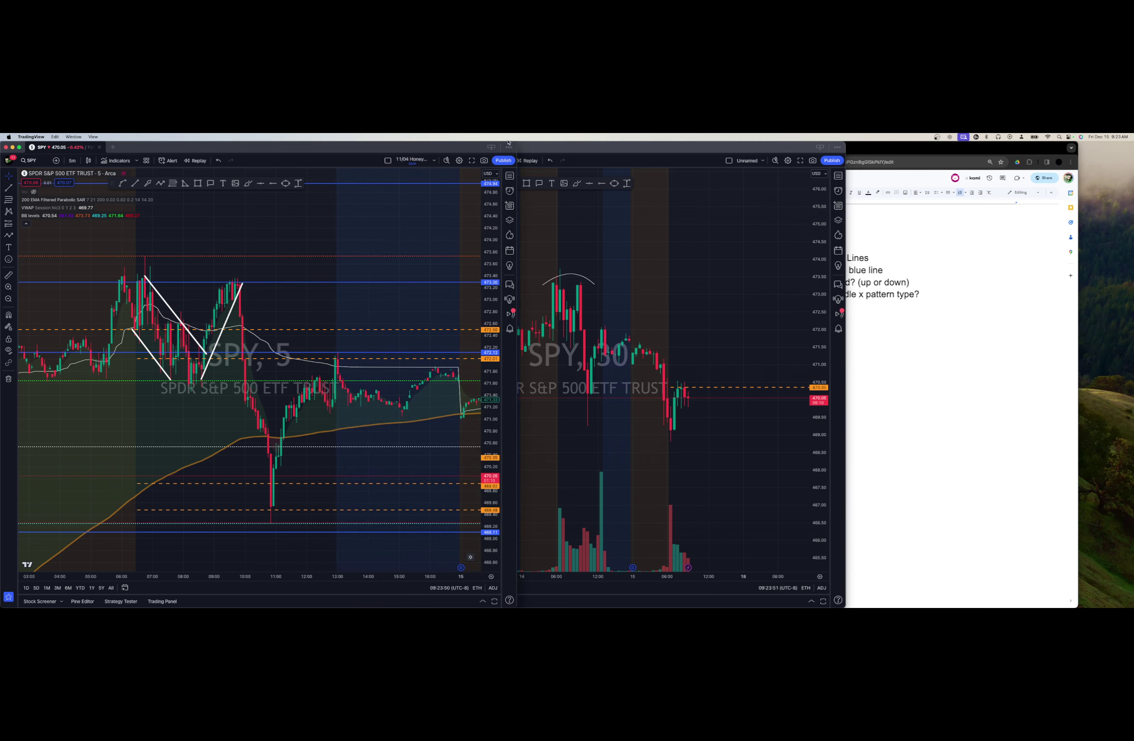
click(524, 146)
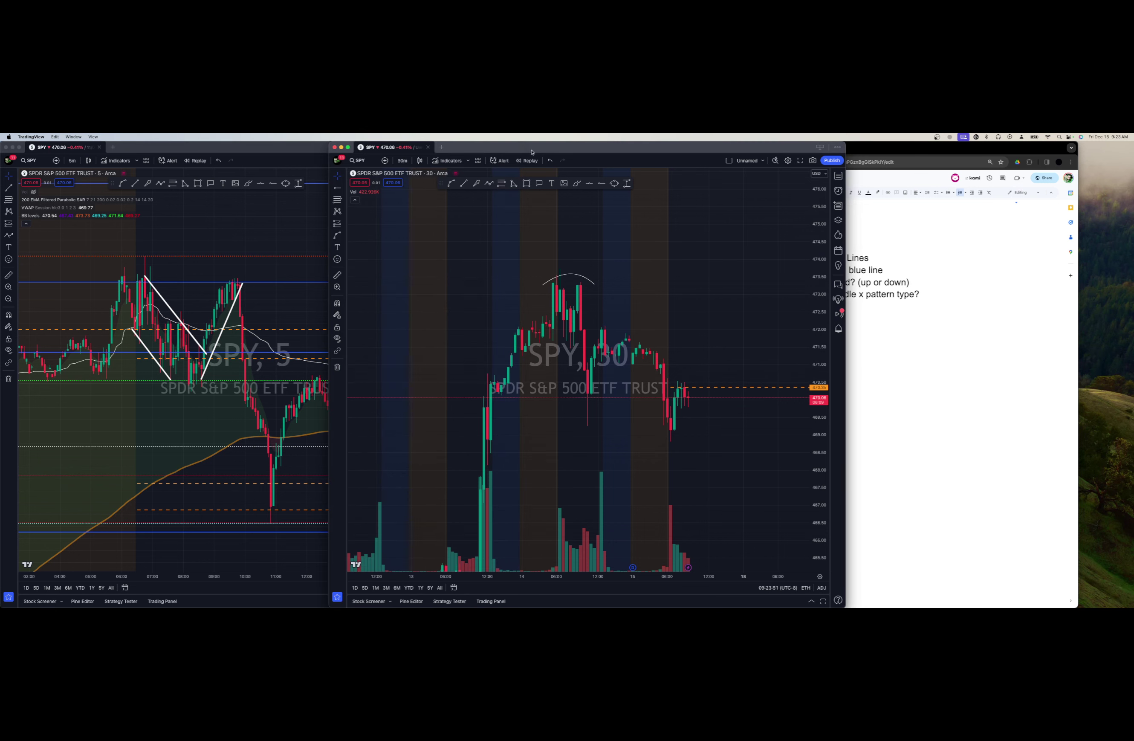
click(335, 147)
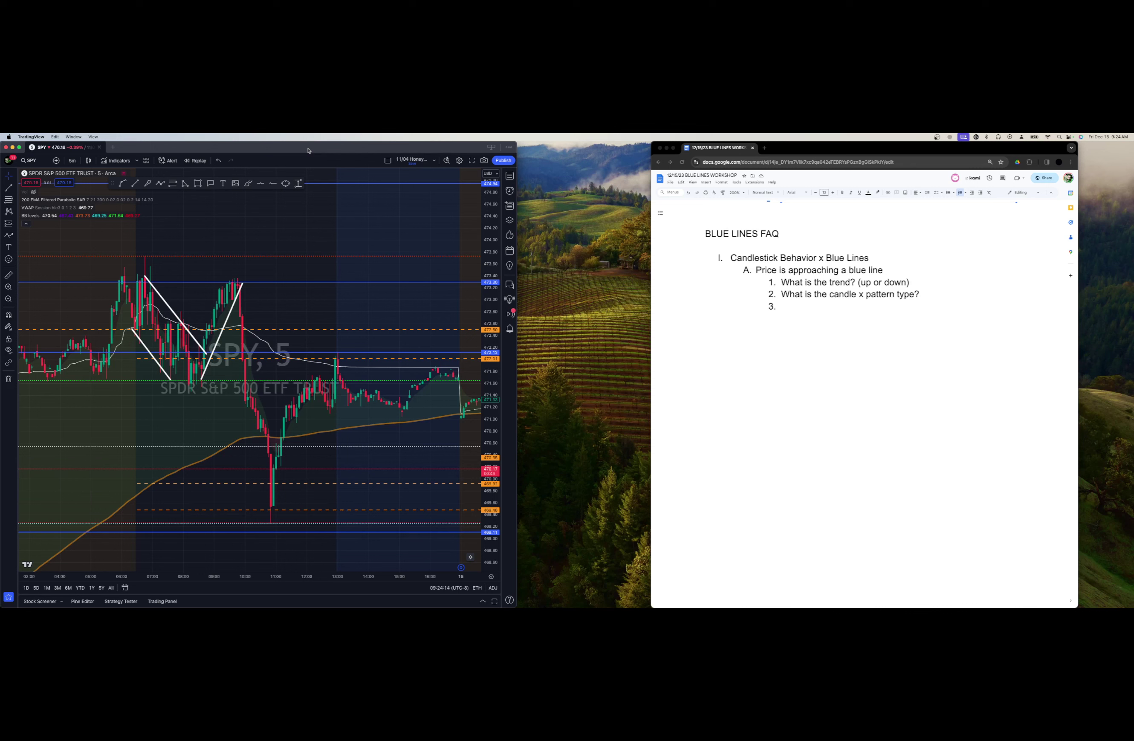
In the Google Docs outline, turn the empty item 3 into heading B, "Strength of candles into blue line".
click(816, 302)
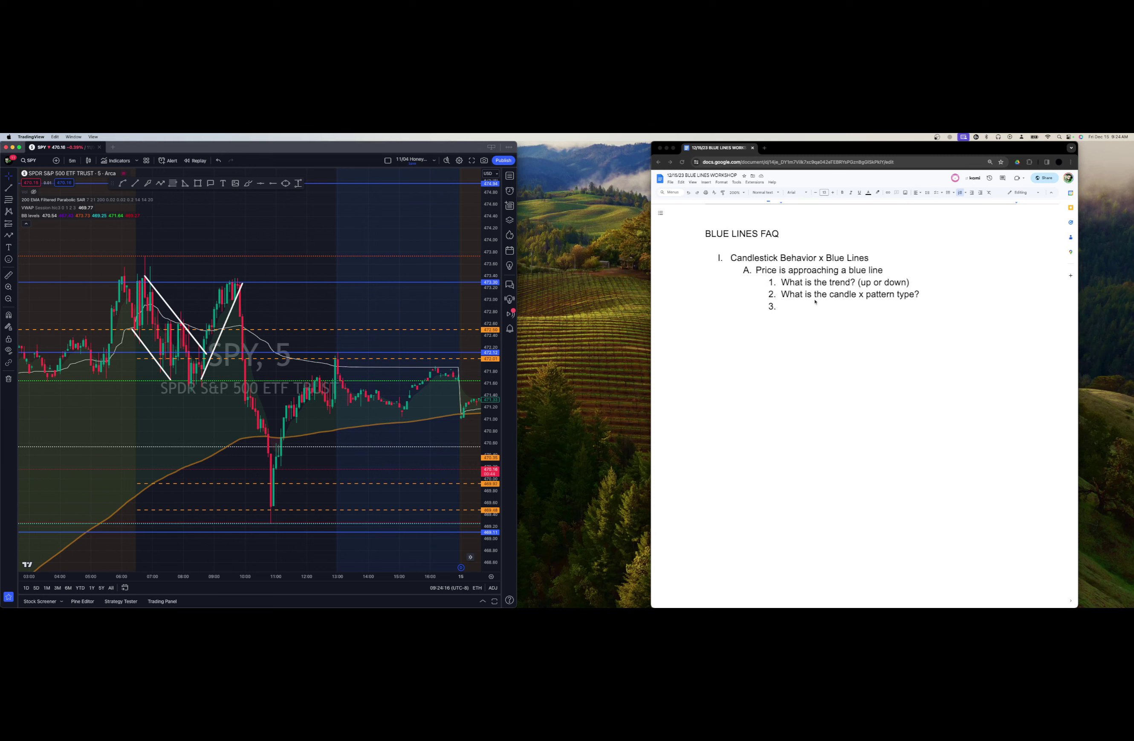
click(815, 302)
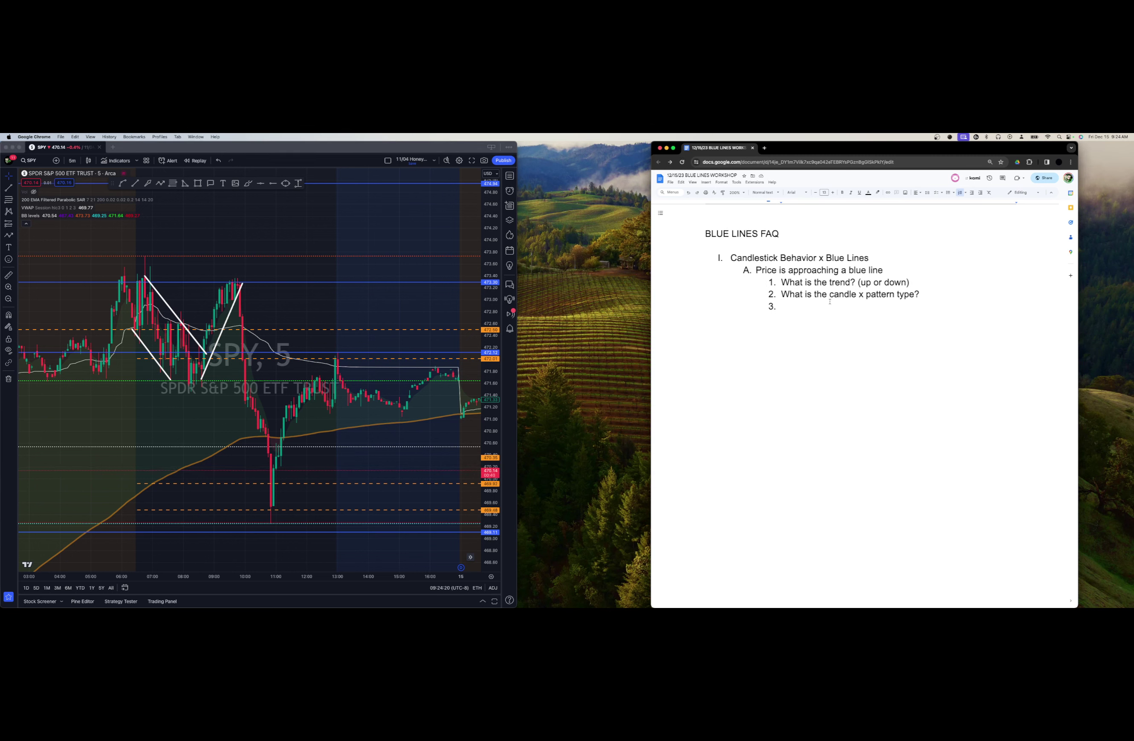
key(BackSpace)
key(super+shift+7)
text(Strength of candles into blue line)
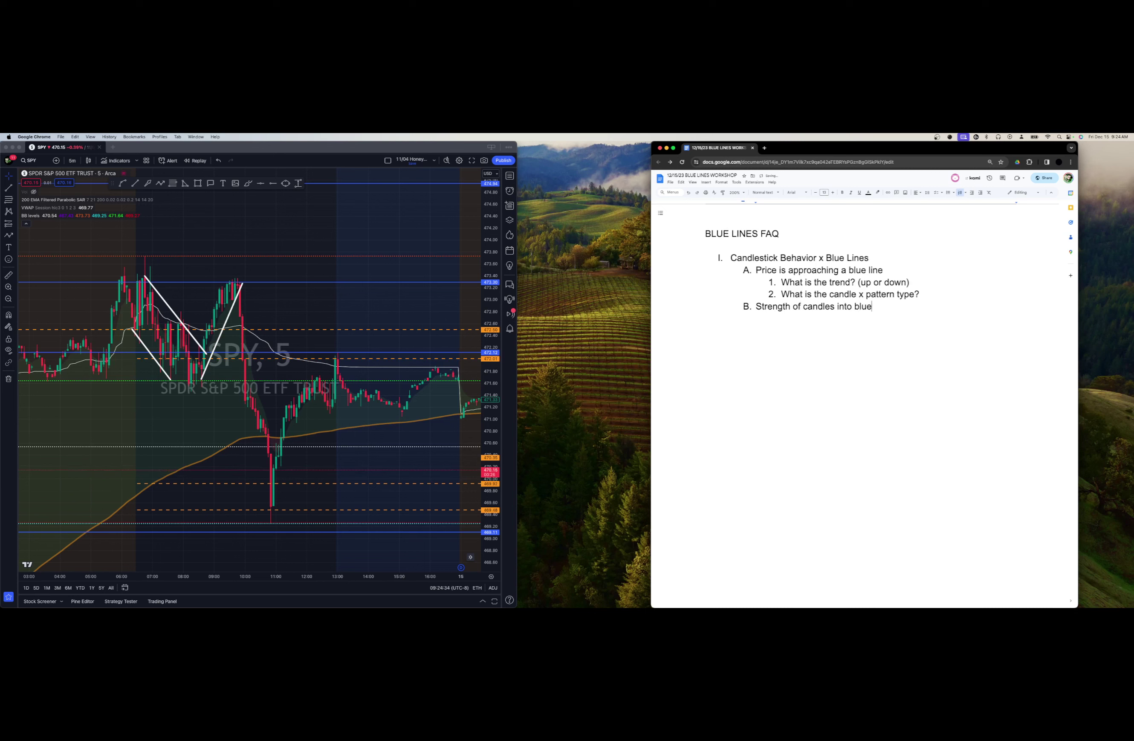
Add the numbered sub-item "80% of the way there, what is PA doing?" under heading B.
key(Return)
key(Tab)
text(80& of)
key(BackSpace)
key(BackSpace)
key(BackSpace)
key(BackSpace)
text(% of the way there, )
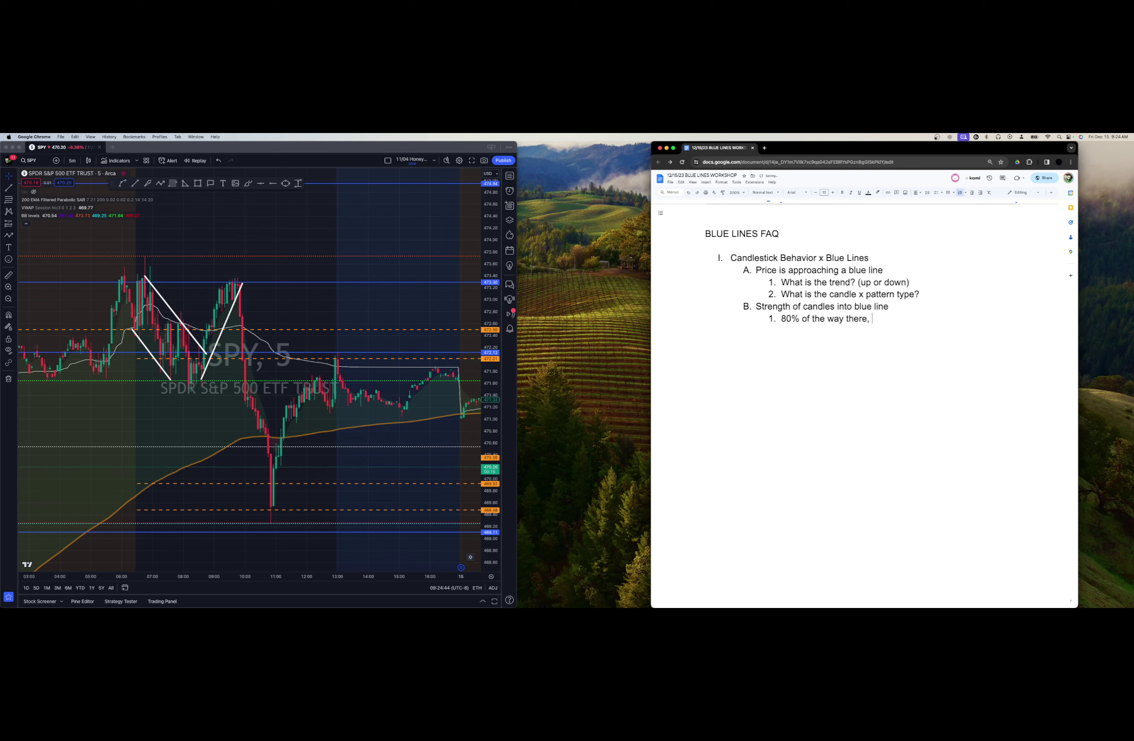
text(what is PA doing?)
Add the lettered sub-item "Wicking? Engulfing? Wedging? Dojis? Morobozus?" below the 80% question and start another item.
key(Return)
key(Tab)
text(wicking? )
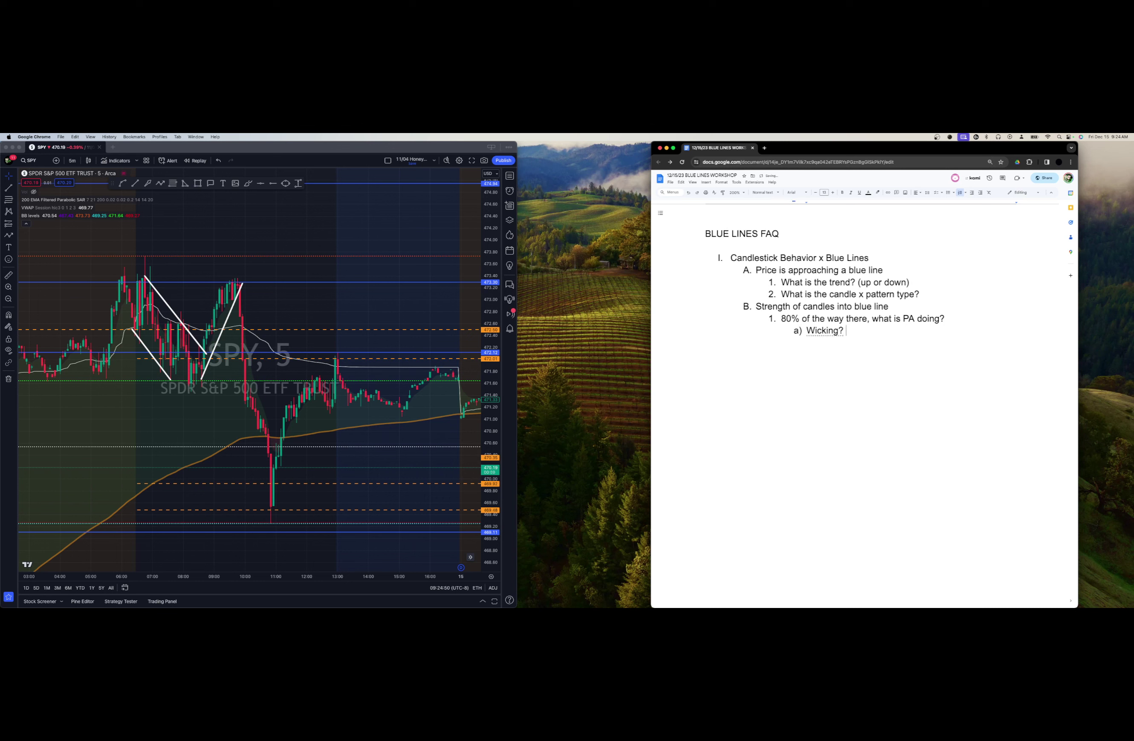
text(engulfing?)
text( wesg)
key(BackSpace)
key(BackSpace)
text(dging? dojis?)
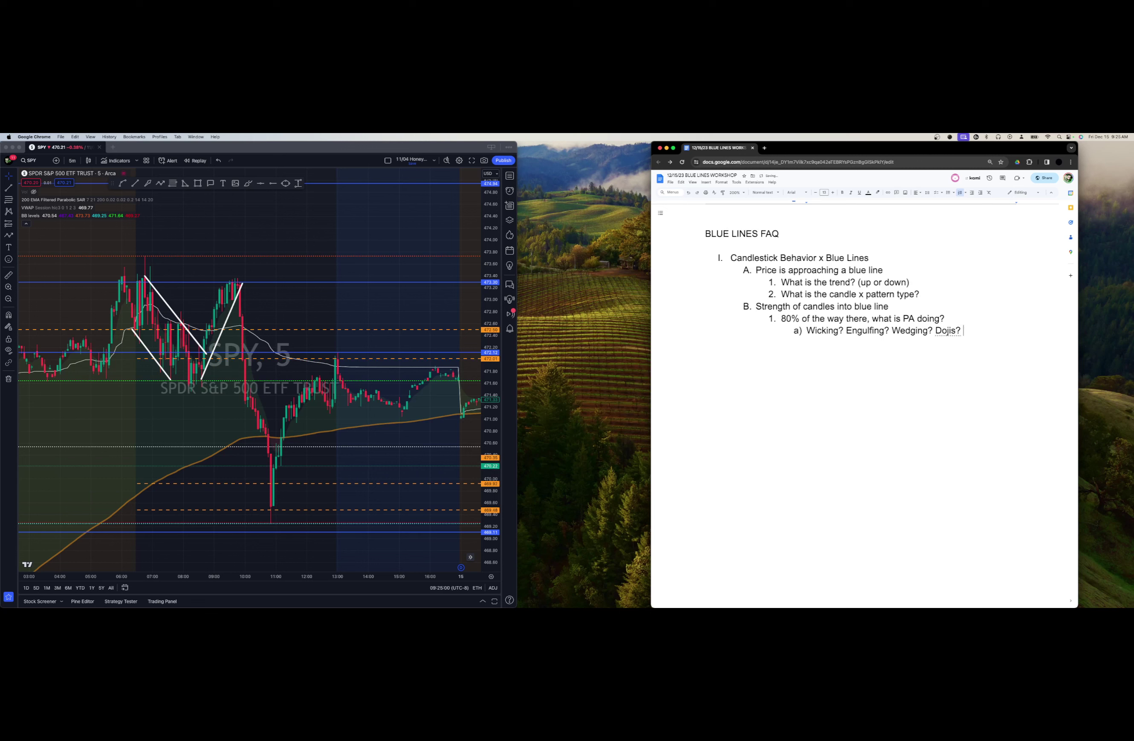
text( Morobozus?)
key(Return)
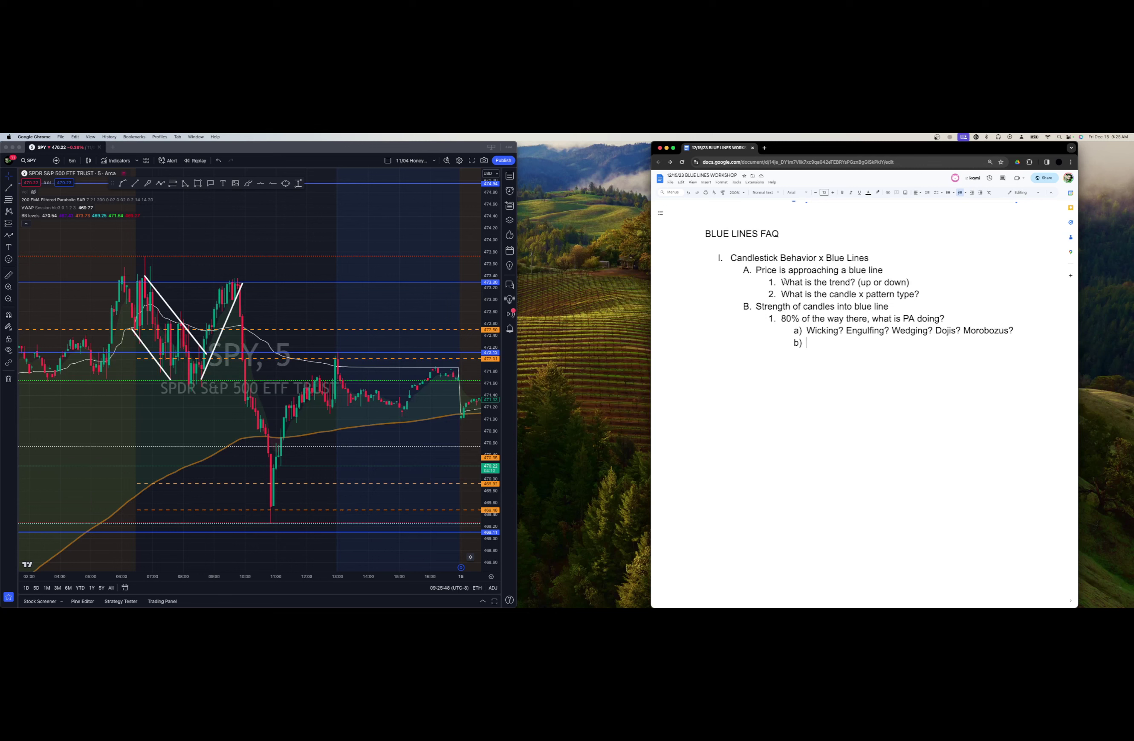
Switch to the TradingView 5-minute chart and place a yellow horizontal line at about 469.7, between the two lower orange dashed levels.
click(308, 503)
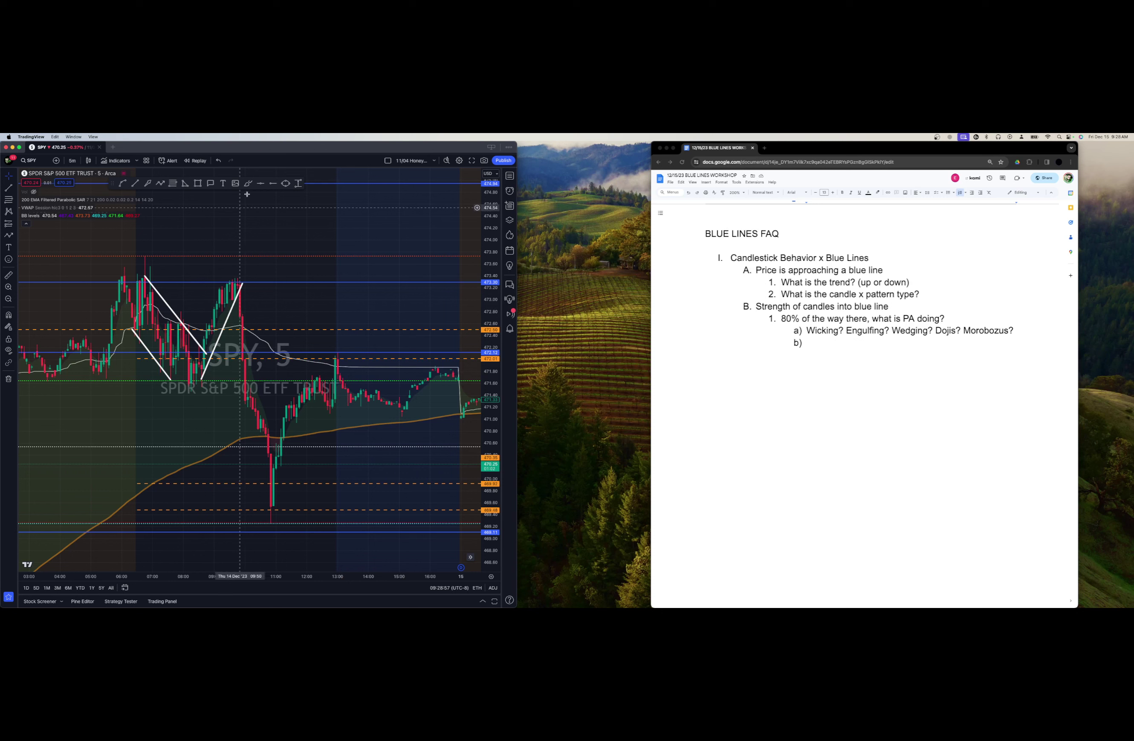
click(261, 184)
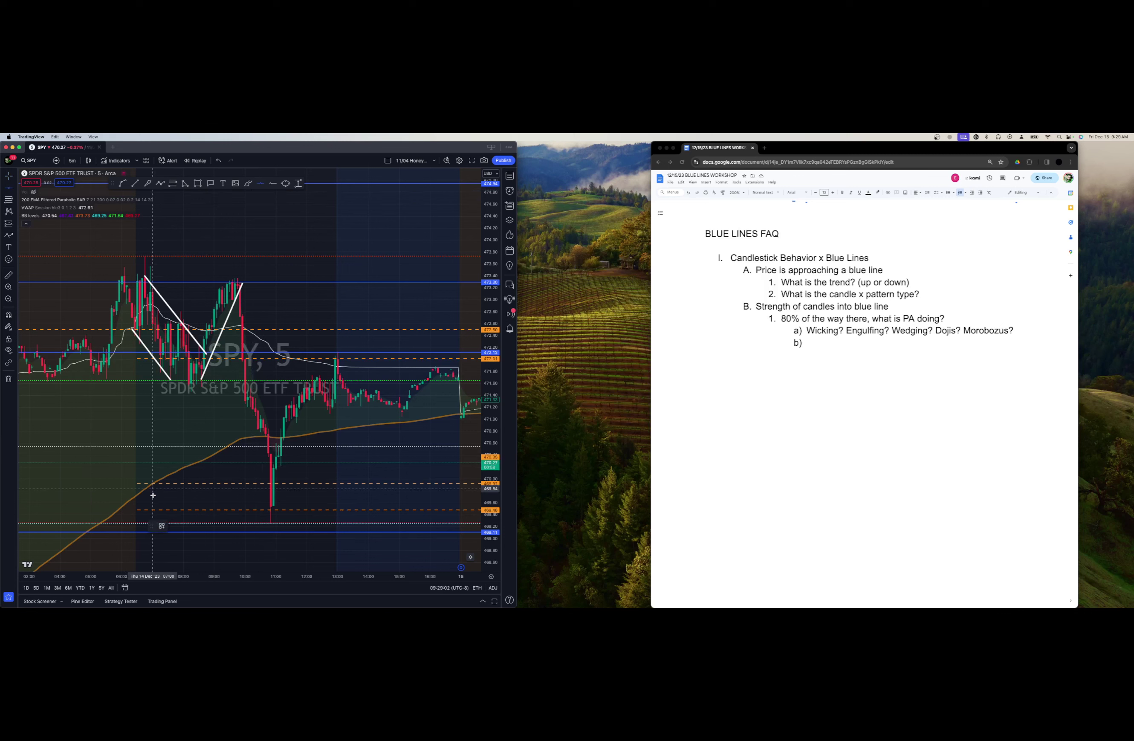
click(143, 463)
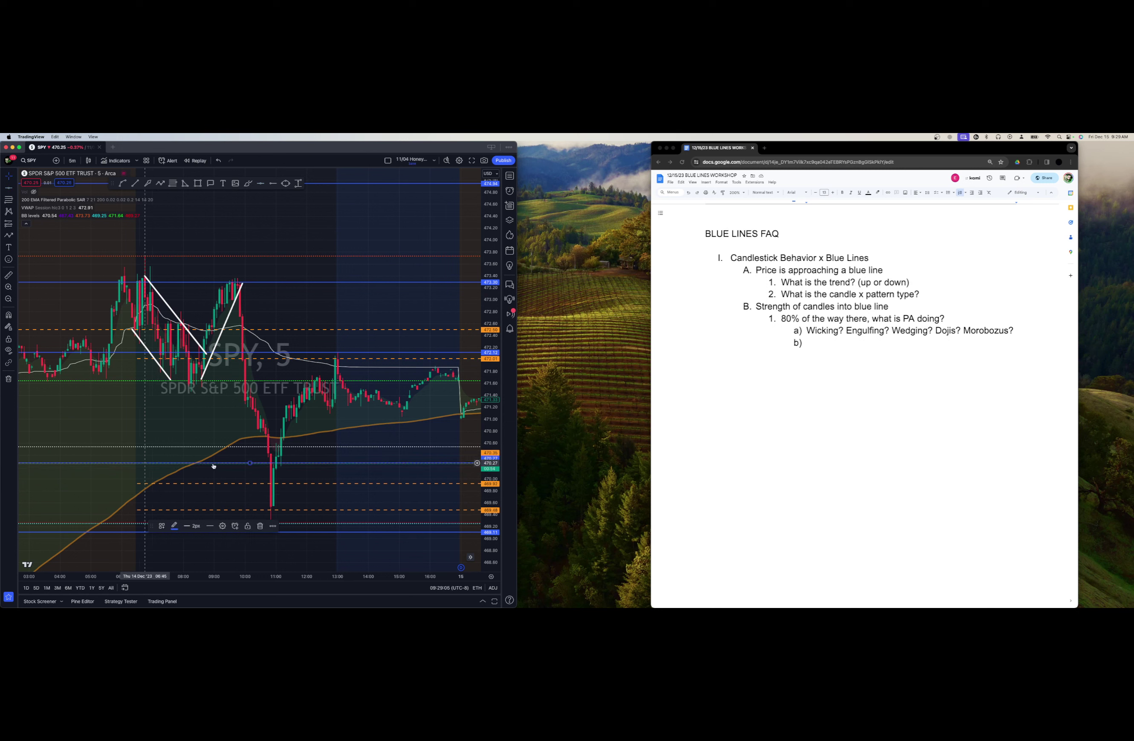
click(175, 525)
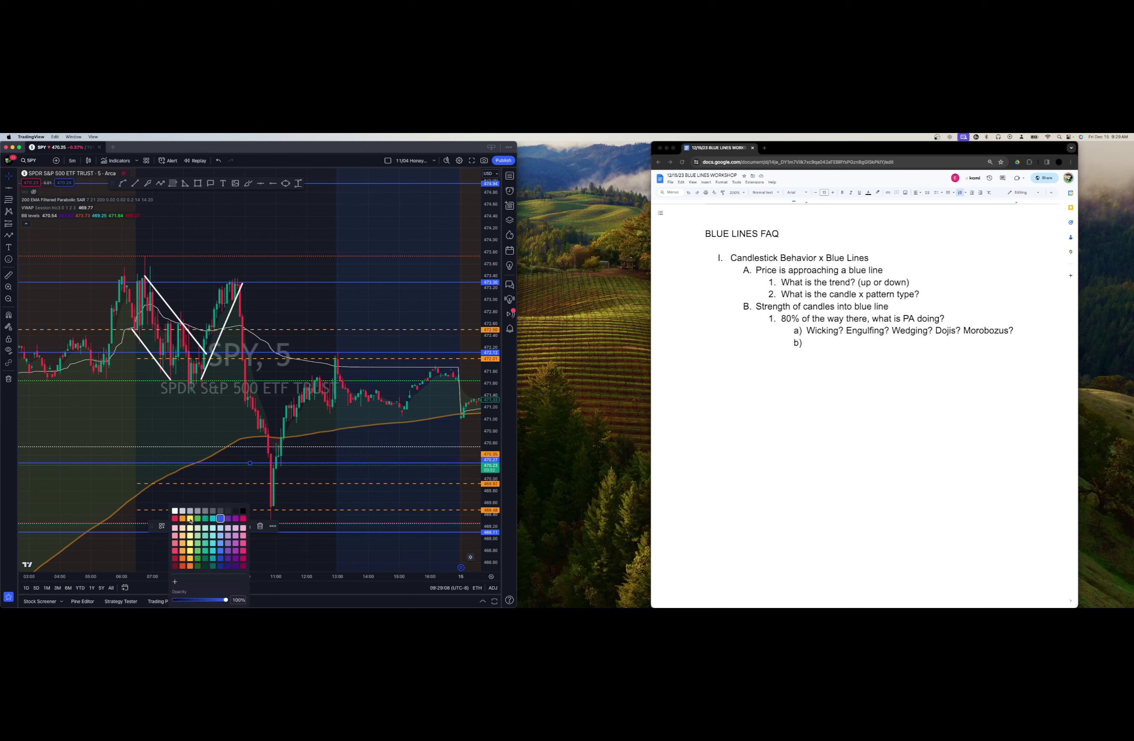
click(190, 524)
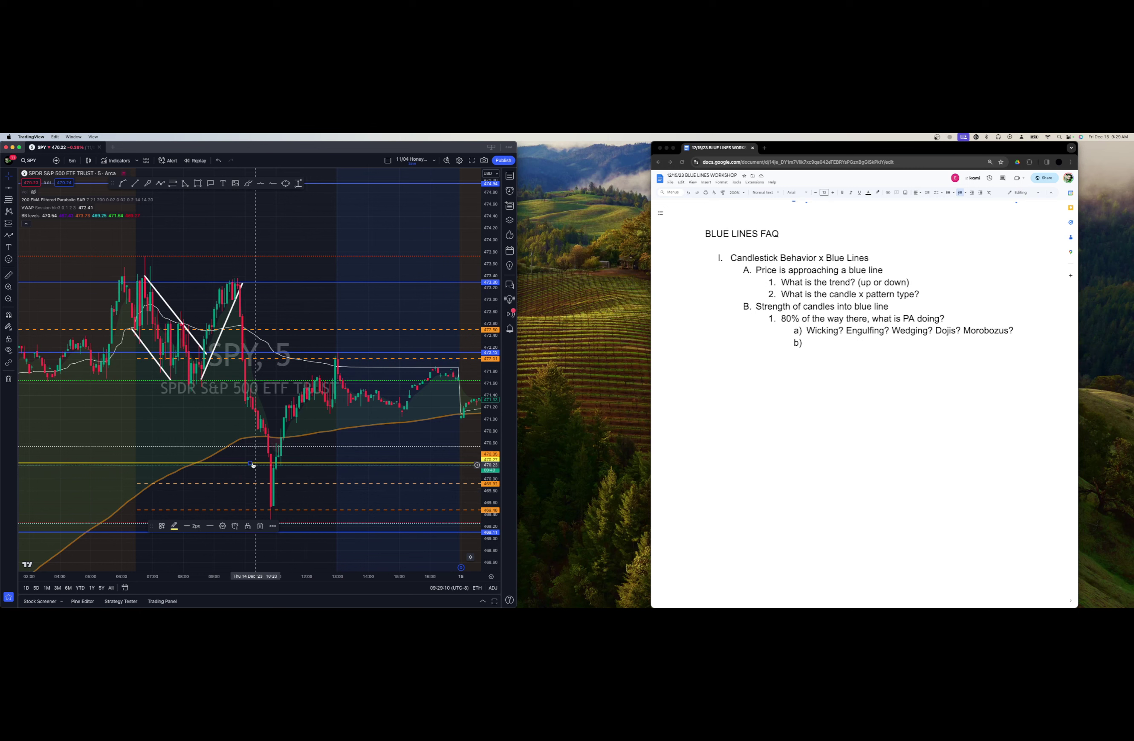
mouse_move(250, 475)
mouse_down()
mouse_move(251, 495)
mouse_move(284, 498)
mouse_up()
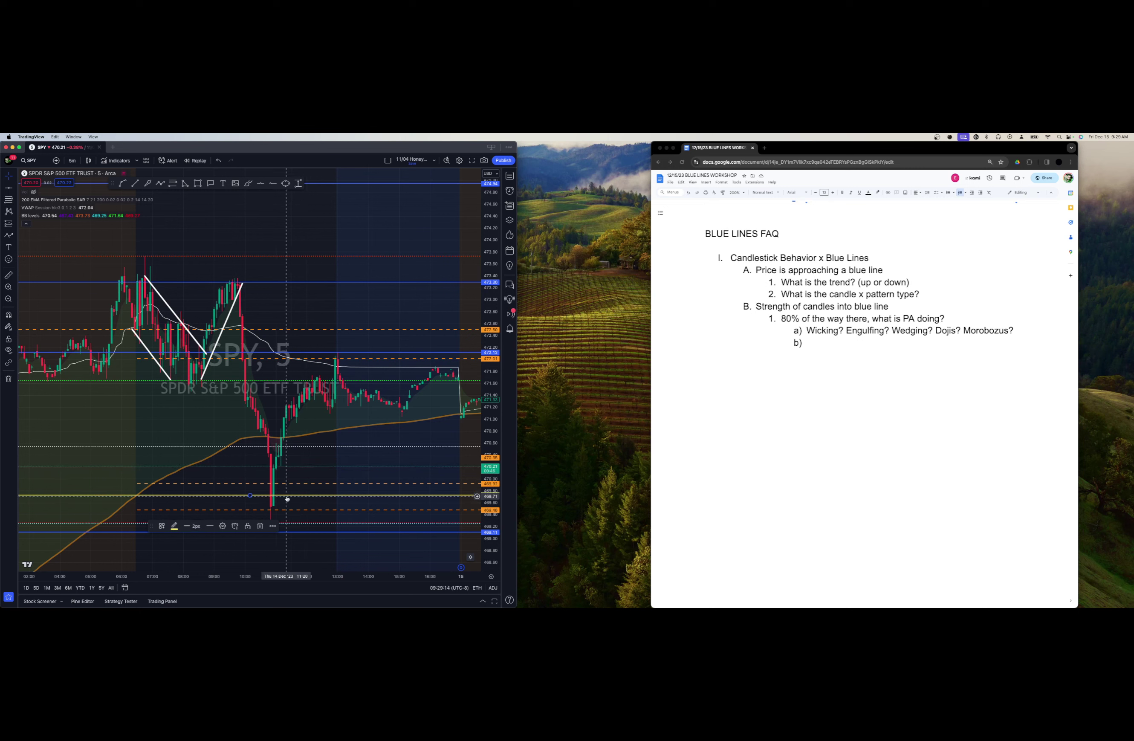
click(191, 526)
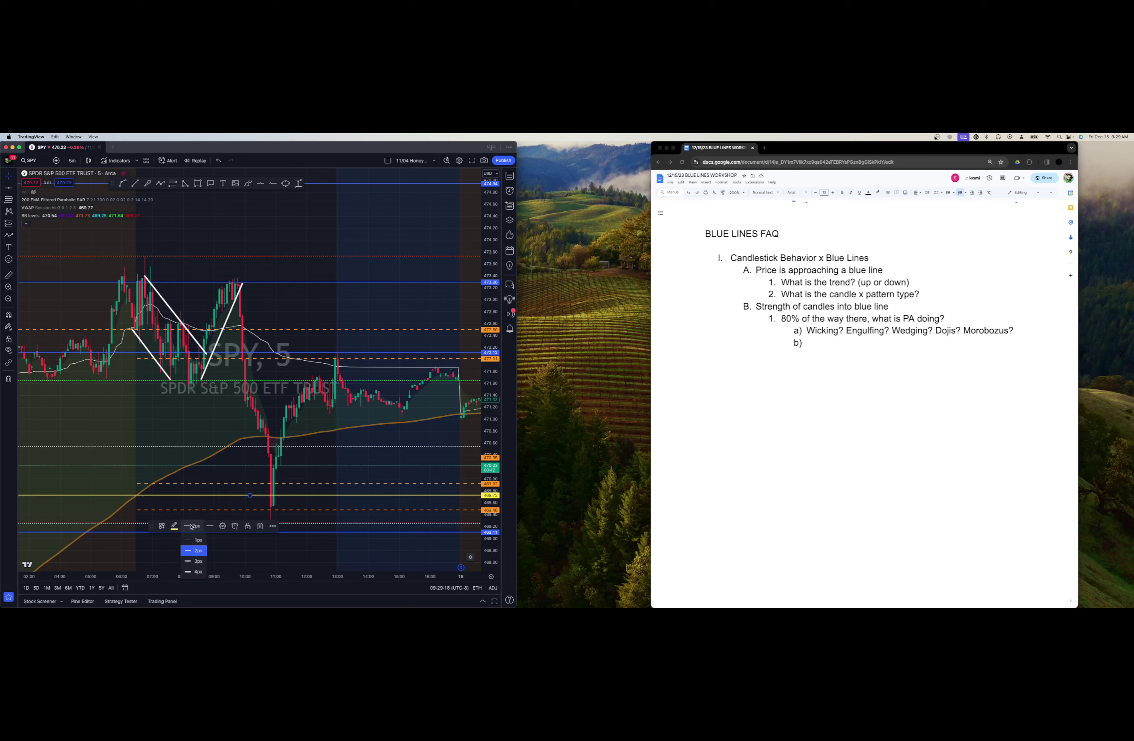
click(294, 476)
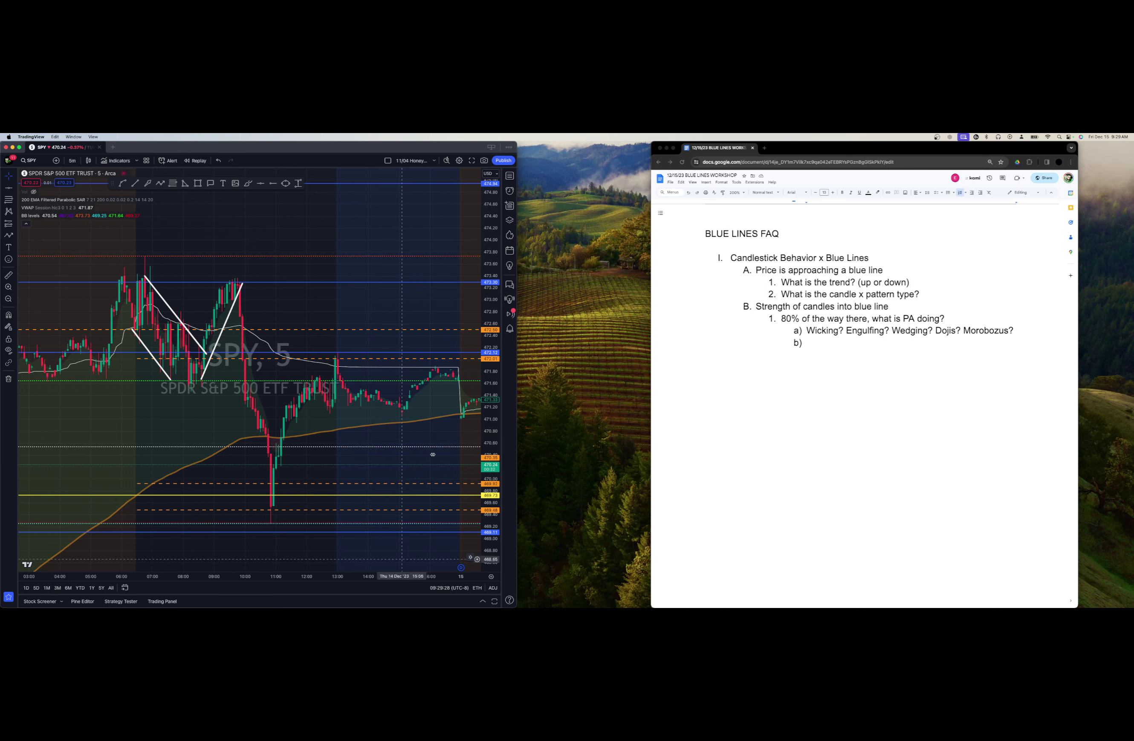
Delete the yellow horizontal line from the 5-minute chart.
click(436, 161)
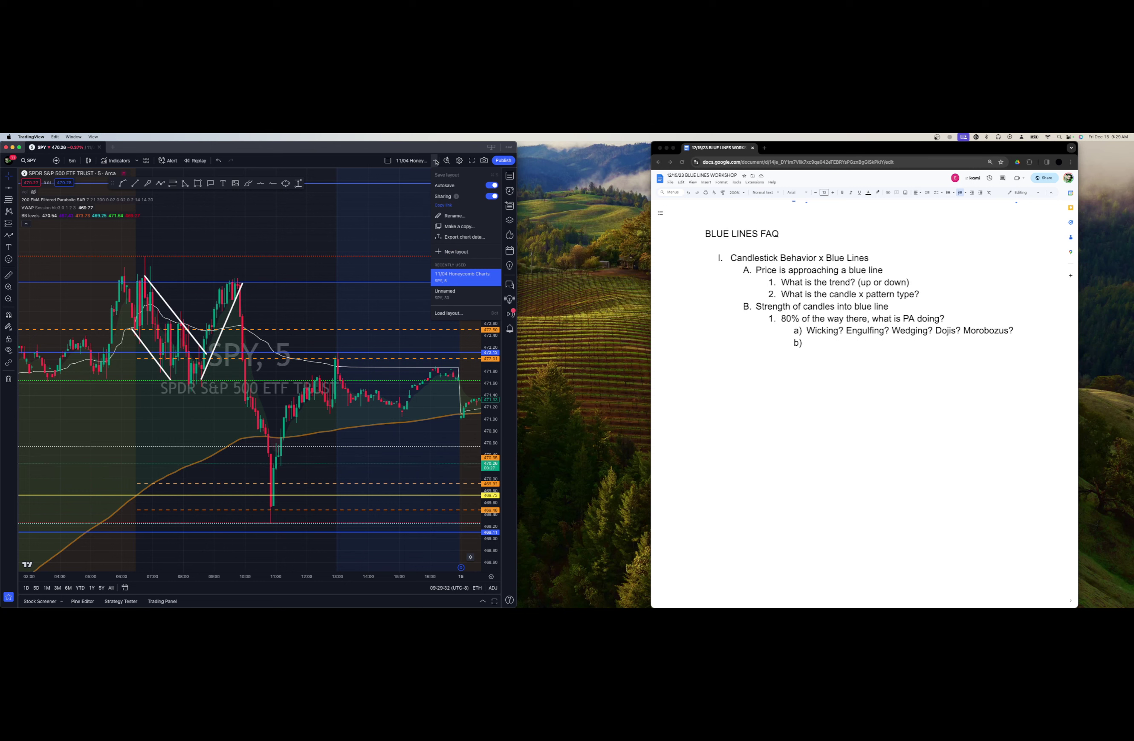
click(435, 161)
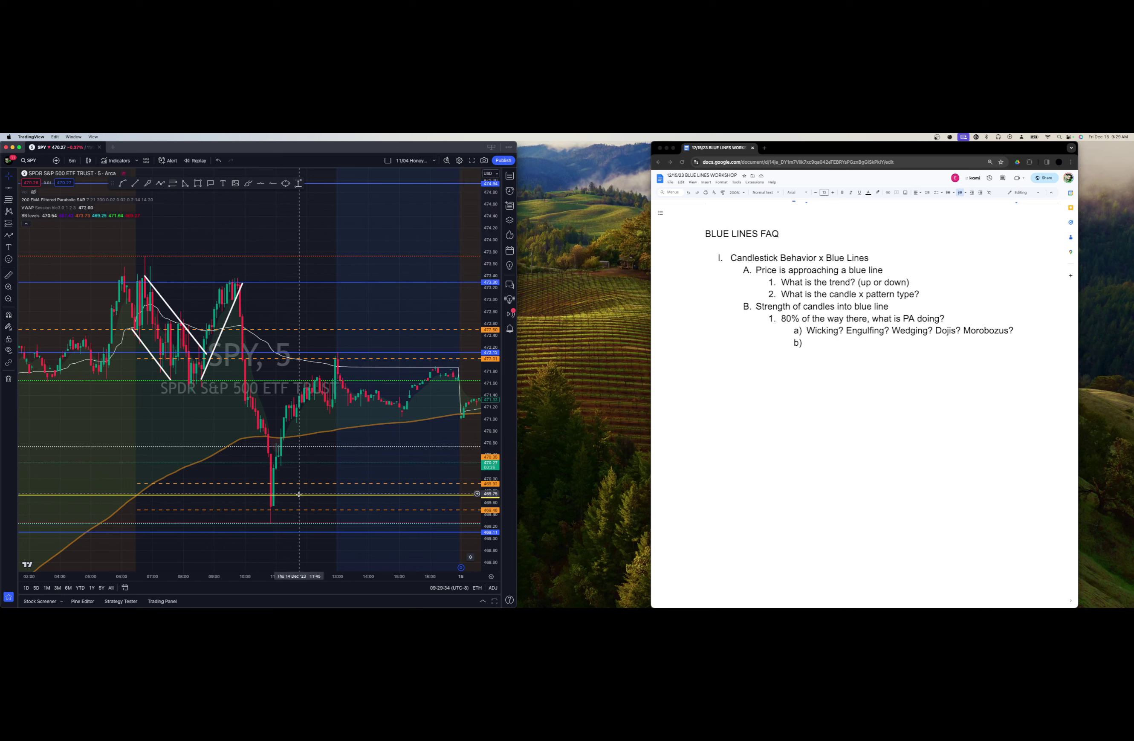
drag(299, 494, 300, 497)
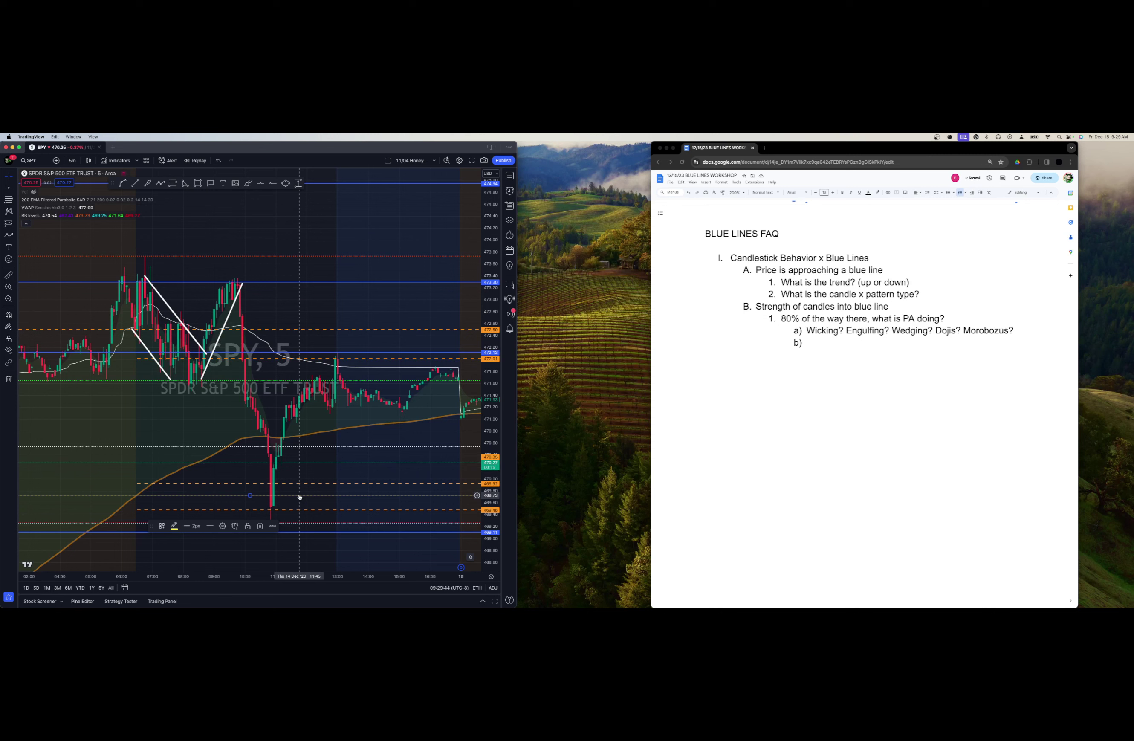
key(Delete)
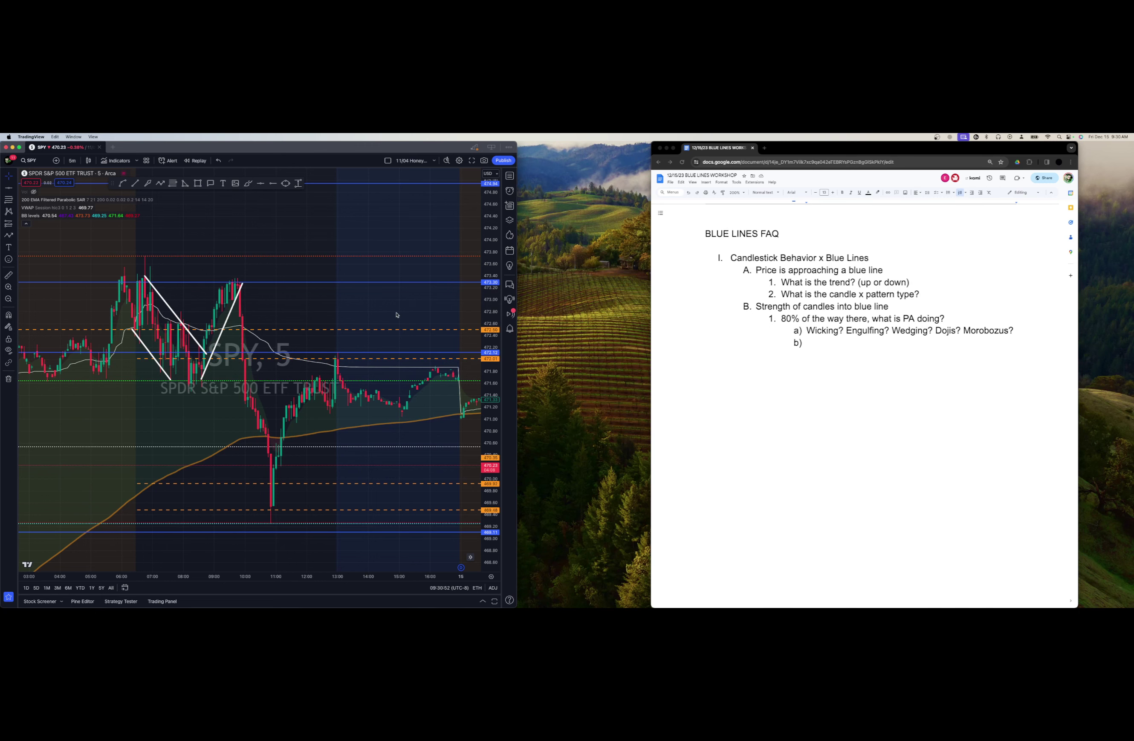
Bring the December 15 session with the most recent candles into view on the 5-minute chart.
drag(393, 317, 311, 321)
scroll(301, 323, right, 5)
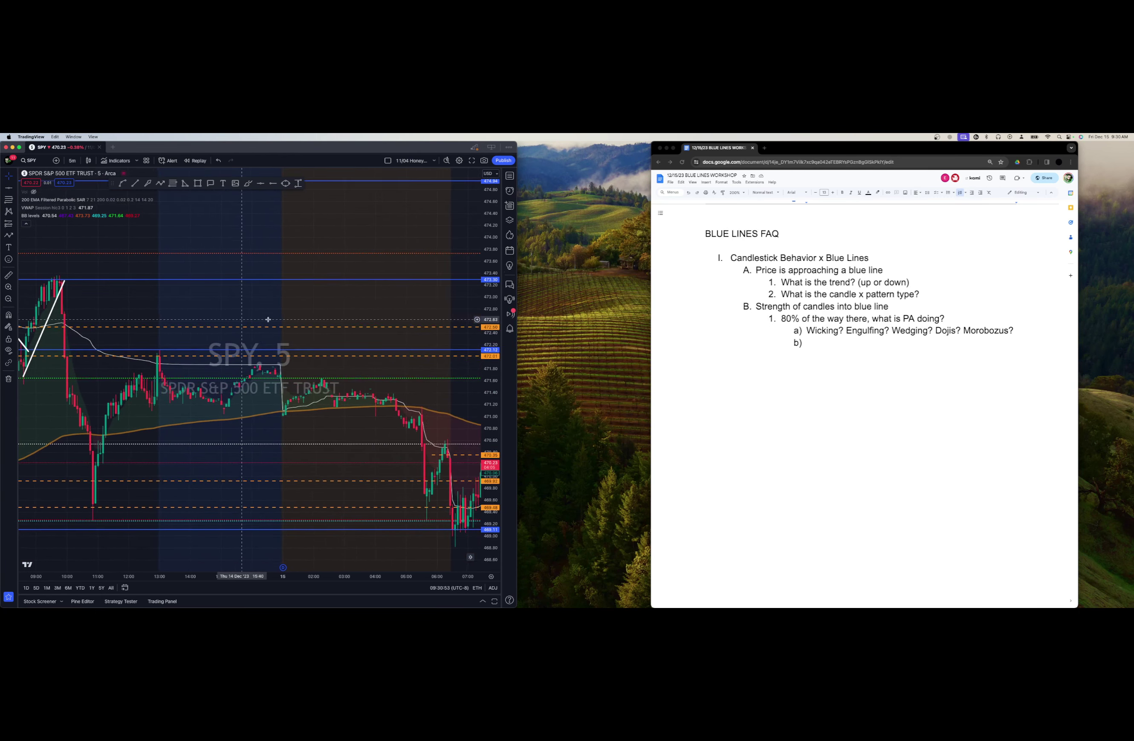
scroll(337, 305, right, 5)
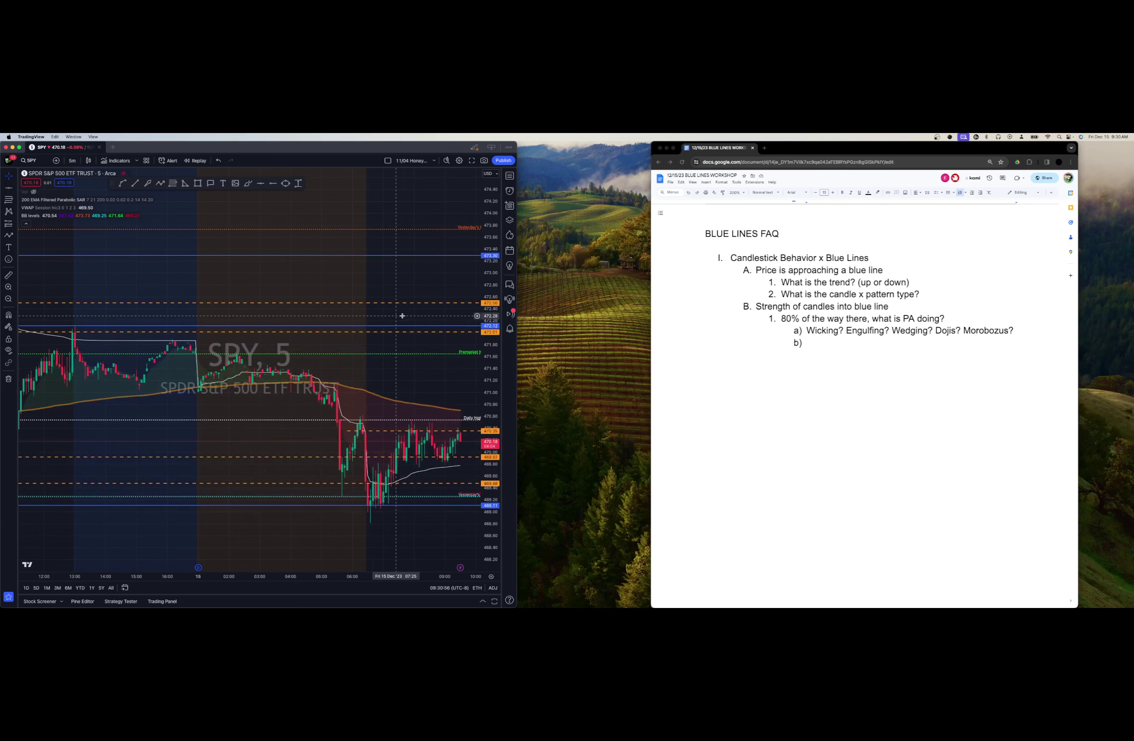
drag(408, 315, 319, 299)
scroll(319, 300, right, 2)
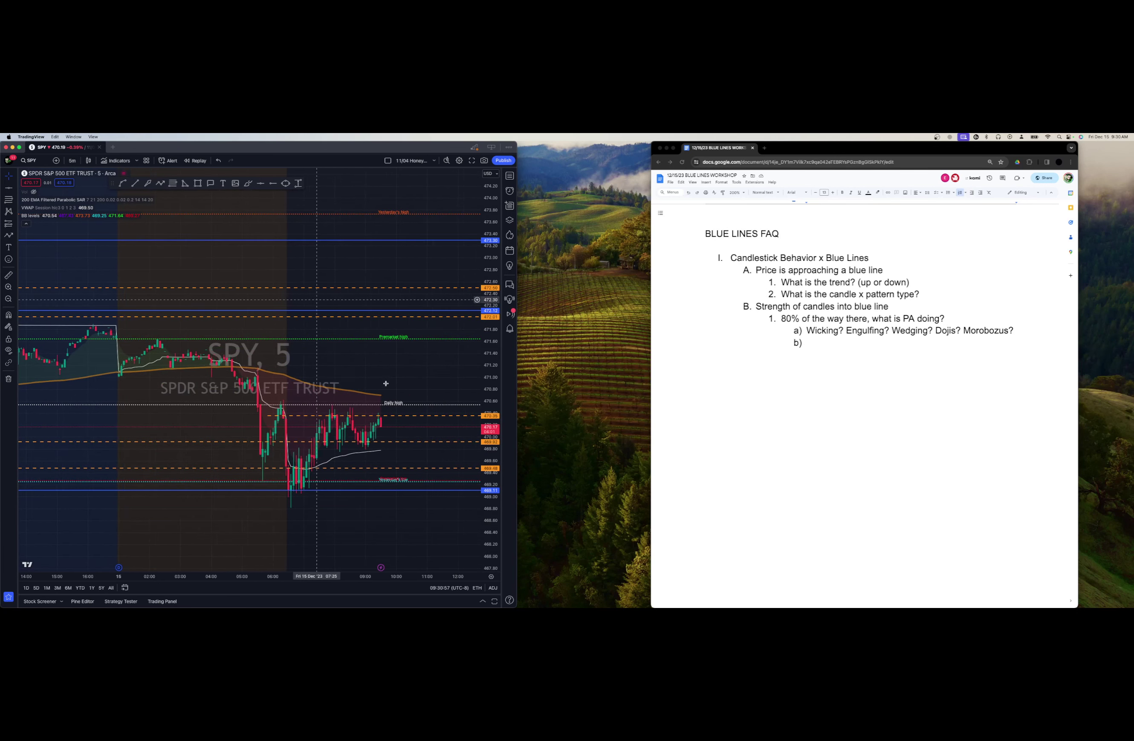
scroll(387, 415, right, 1)
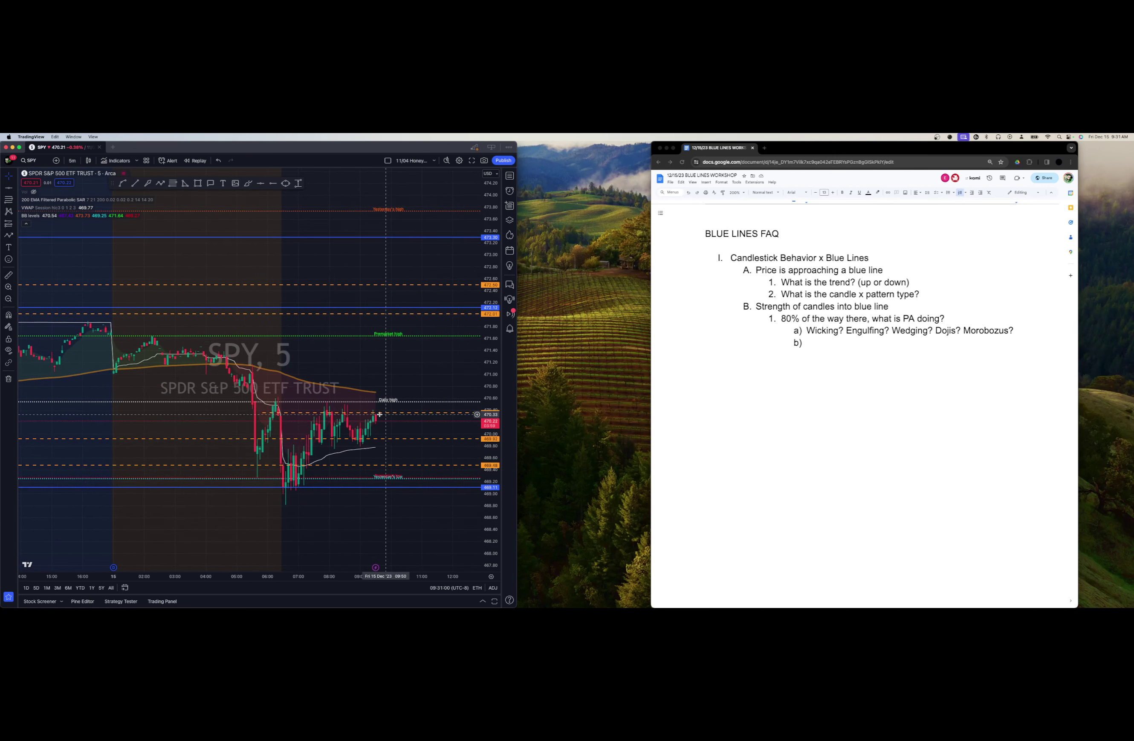
Draw a white ascending trend line under the December 15 candles from about 469.0 to about 470.4 on the 5-minute chart.
scroll(300, 318, right, 3)
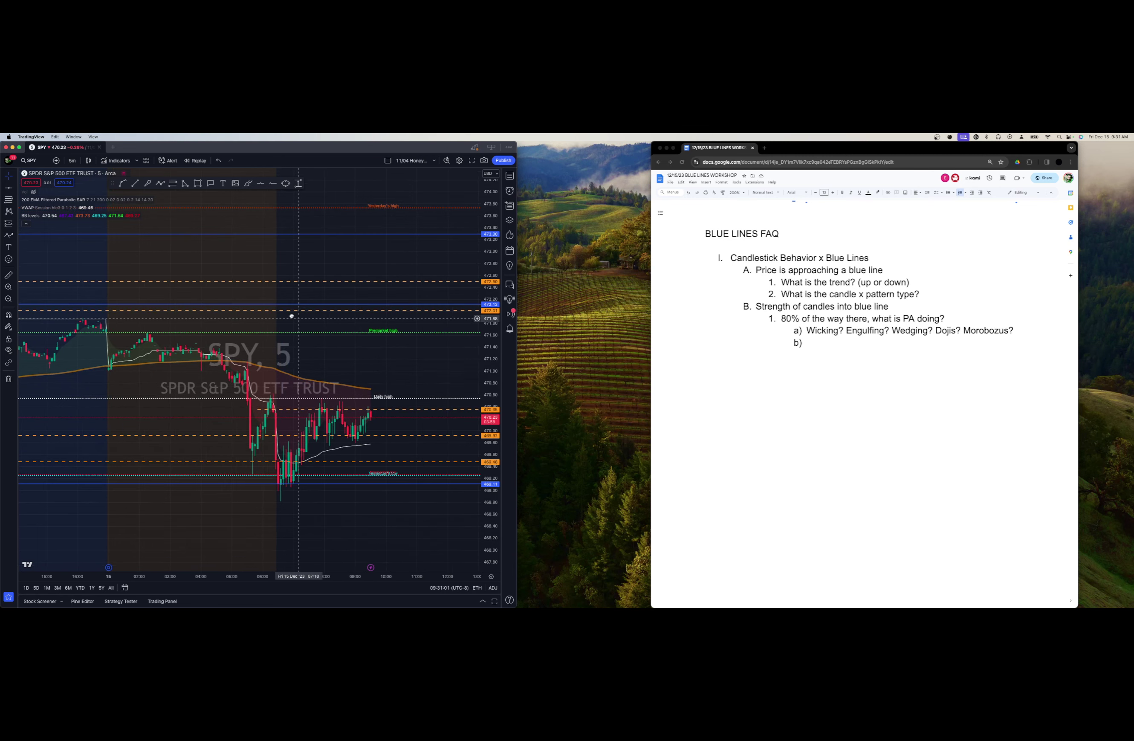
click(135, 184)
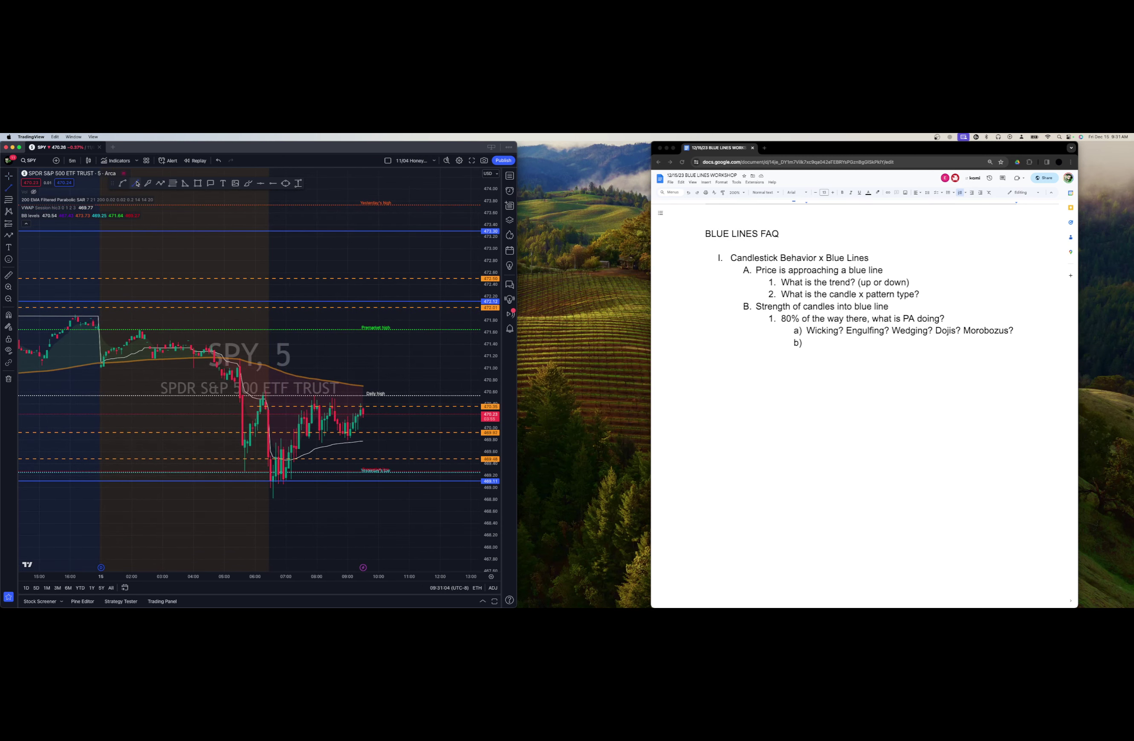
click(281, 483)
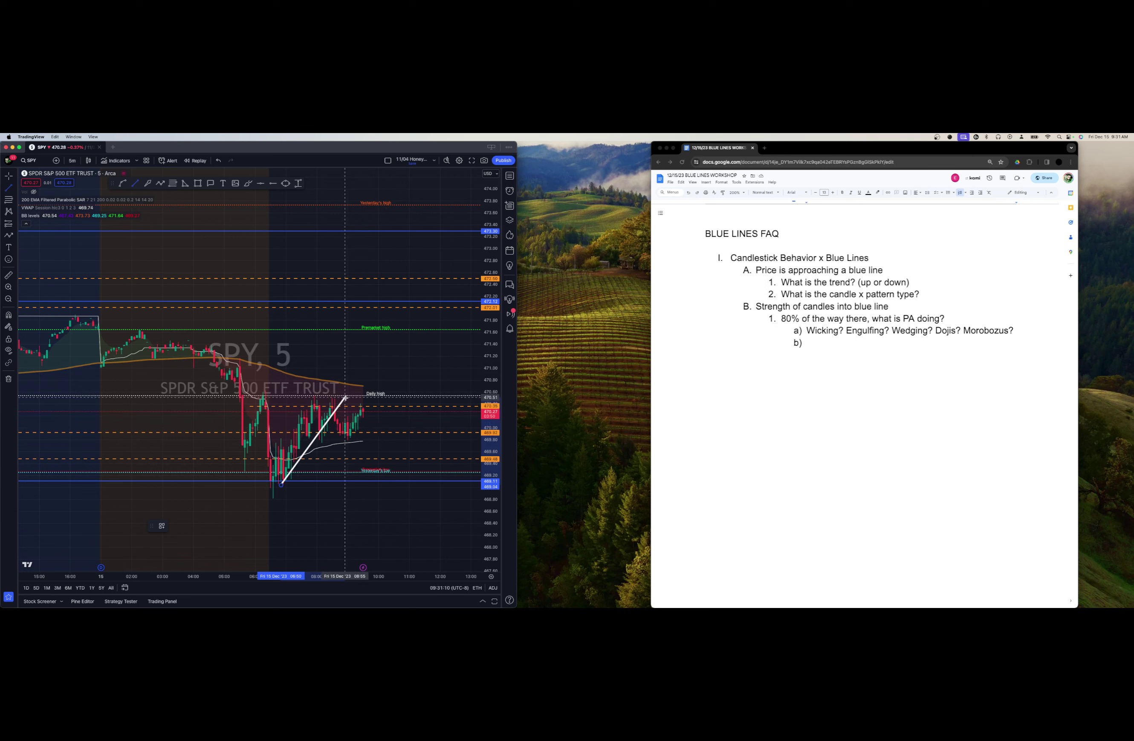
click(394, 405)
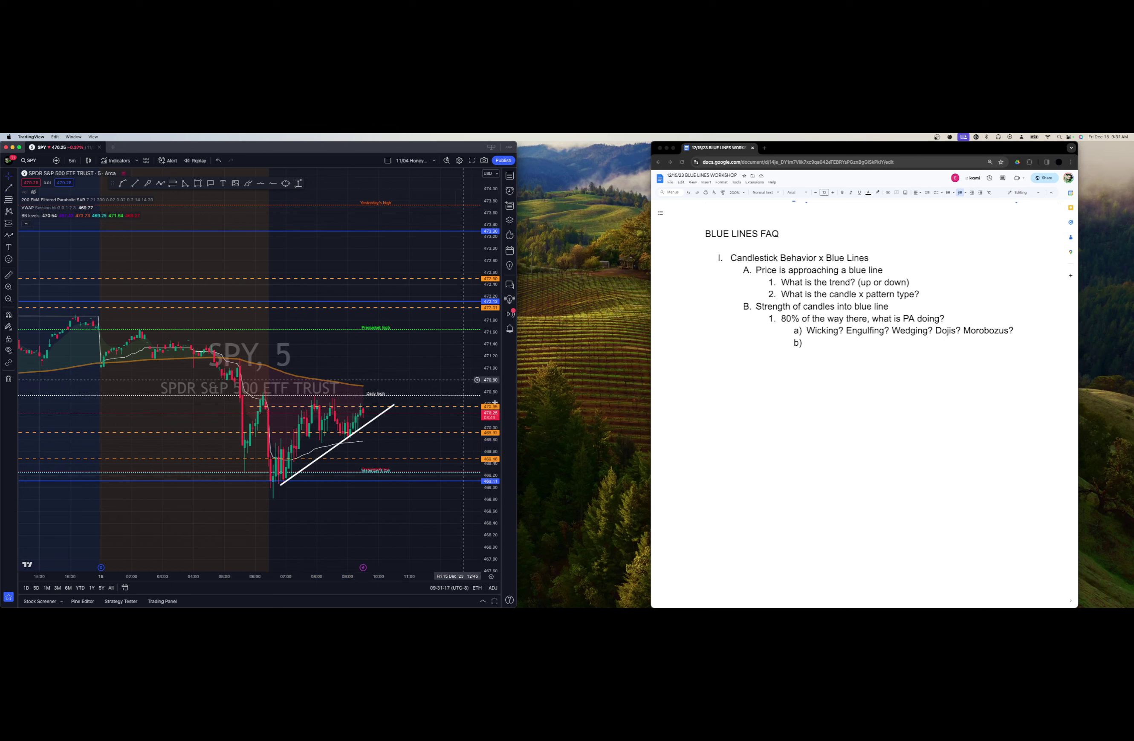
Delete the white trend lines around the December 14 peaks and the ascending one under the December 15 candles.
drag(485, 377, 486, 402)
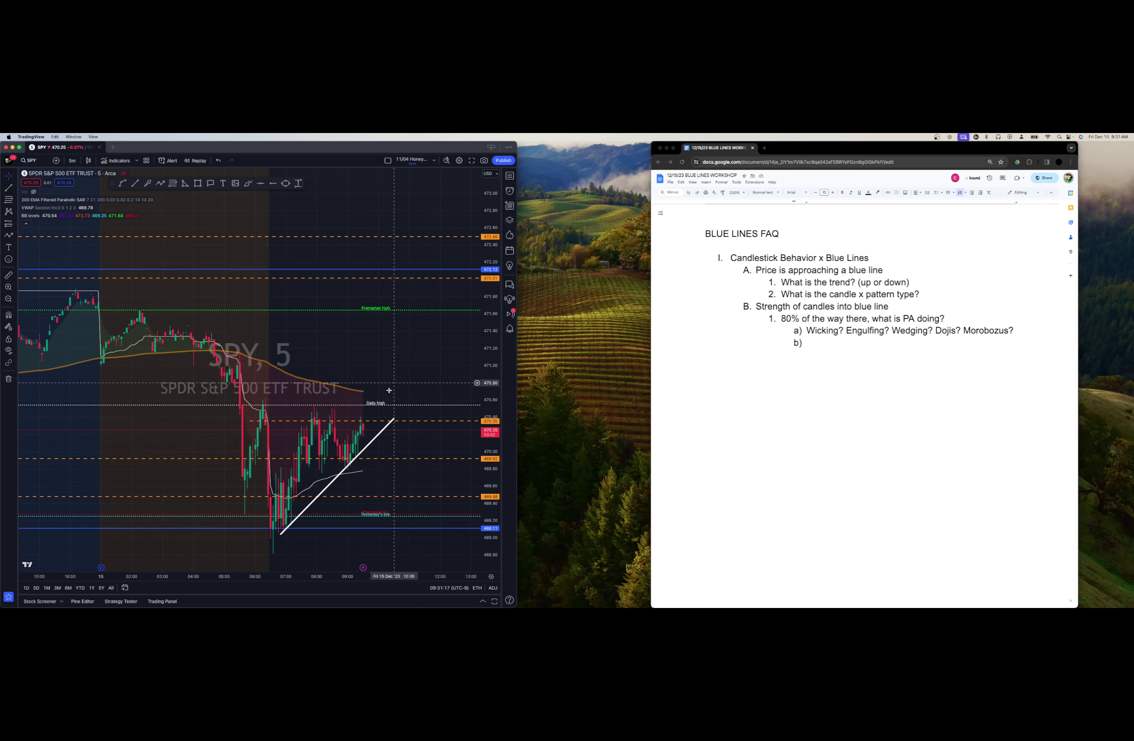
drag(395, 345, 350, 311)
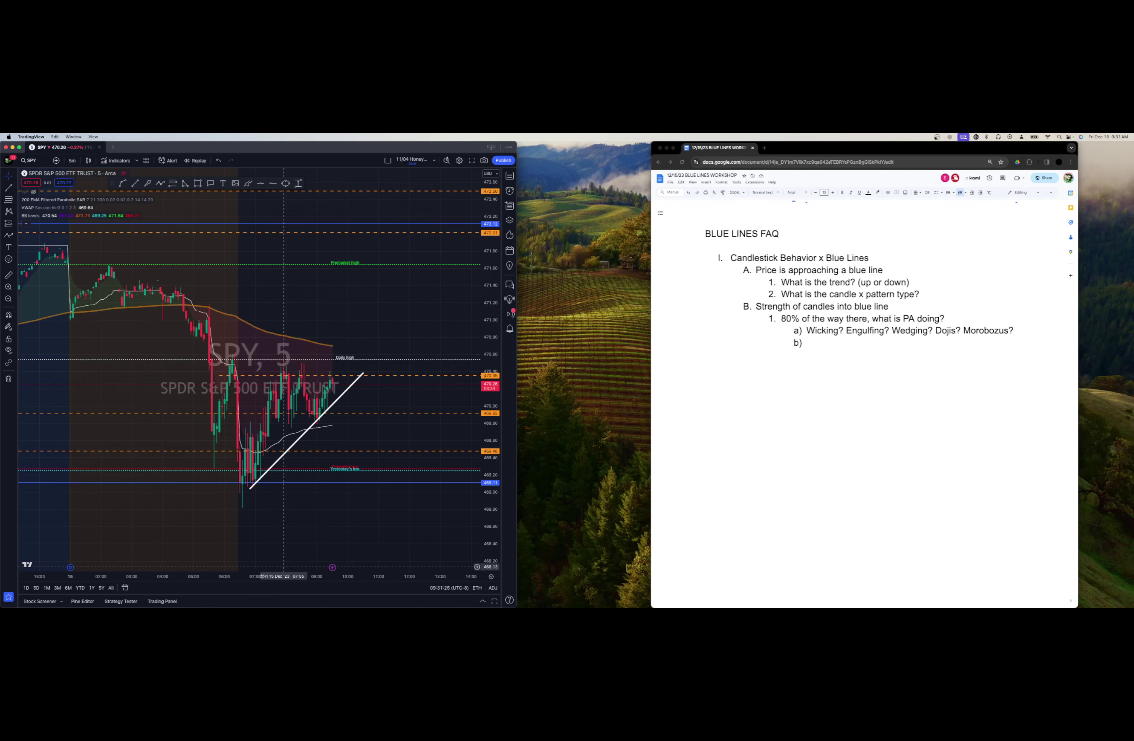
drag(262, 576, 358, 512)
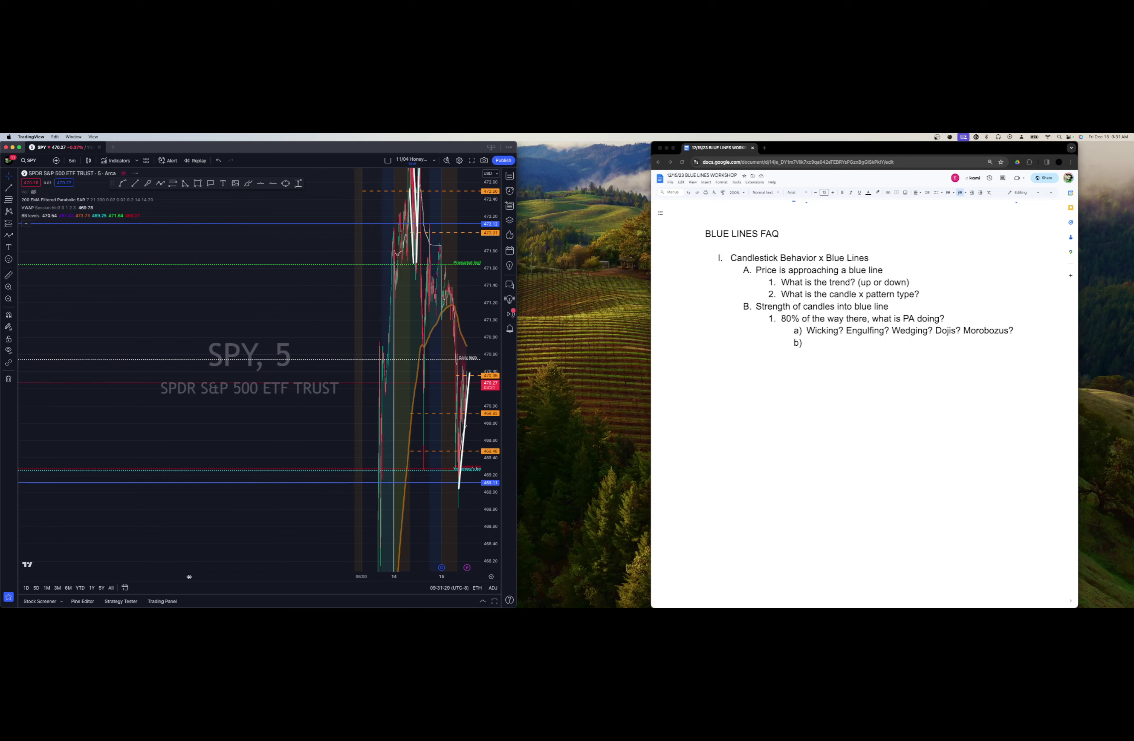
drag(189, 577, 280, 580)
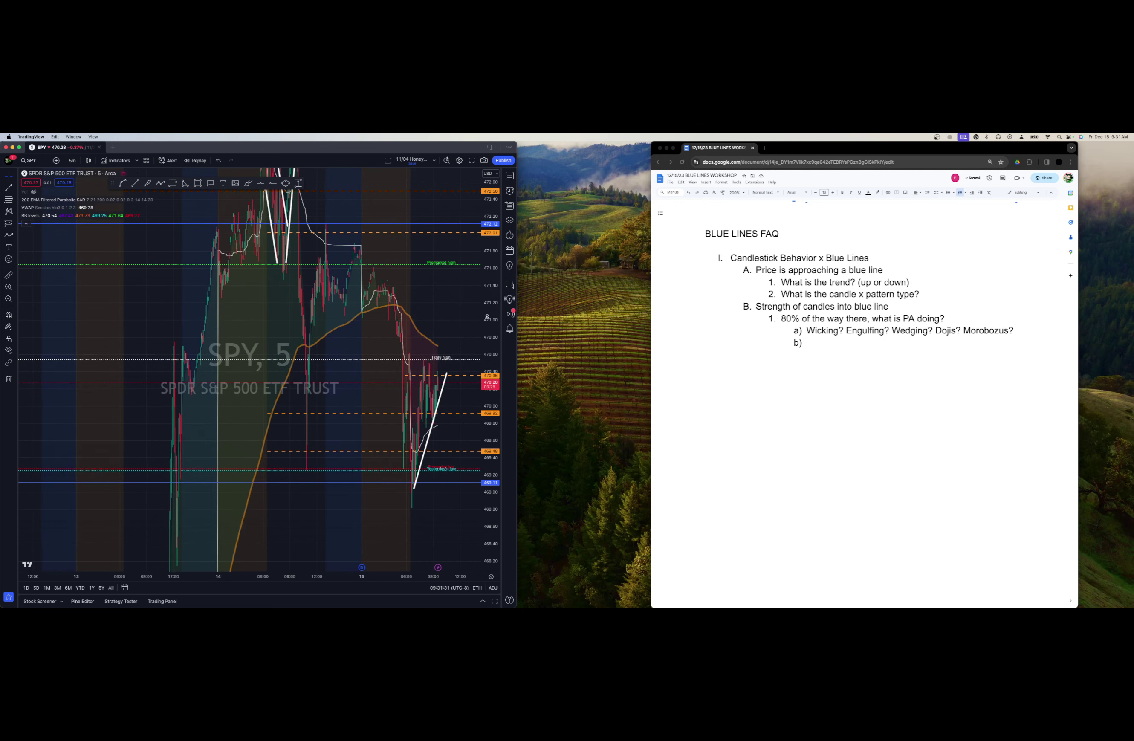
drag(487, 317, 395, 421)
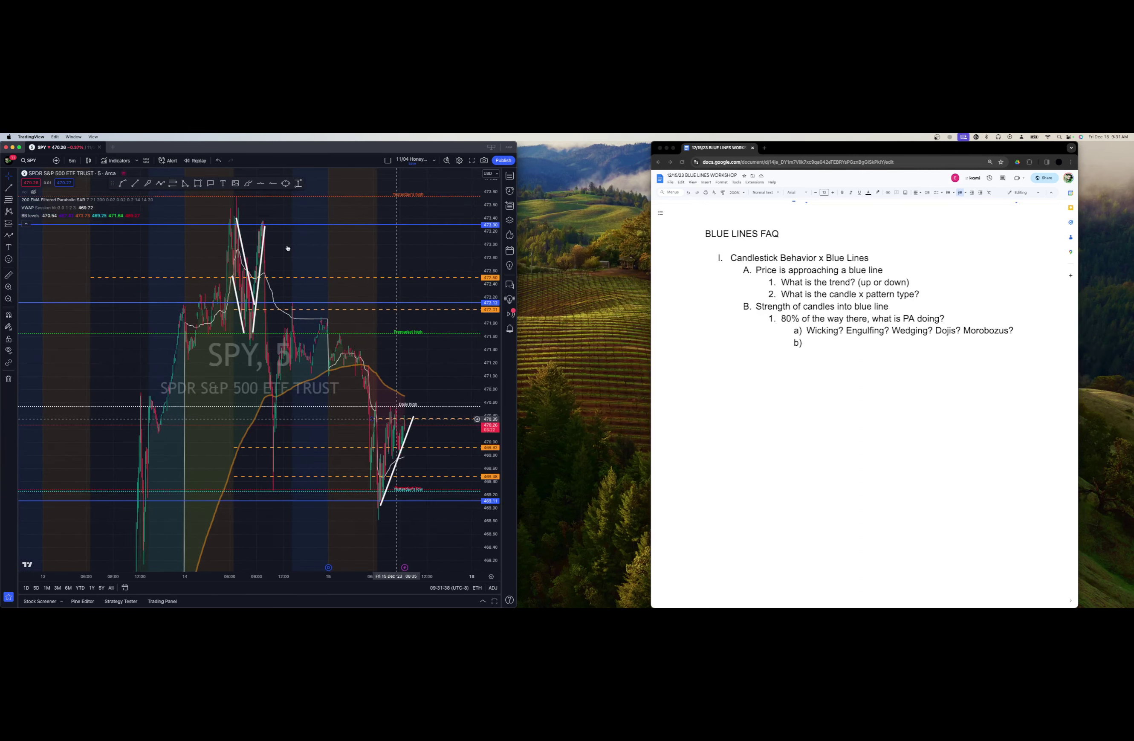
click(242, 251)
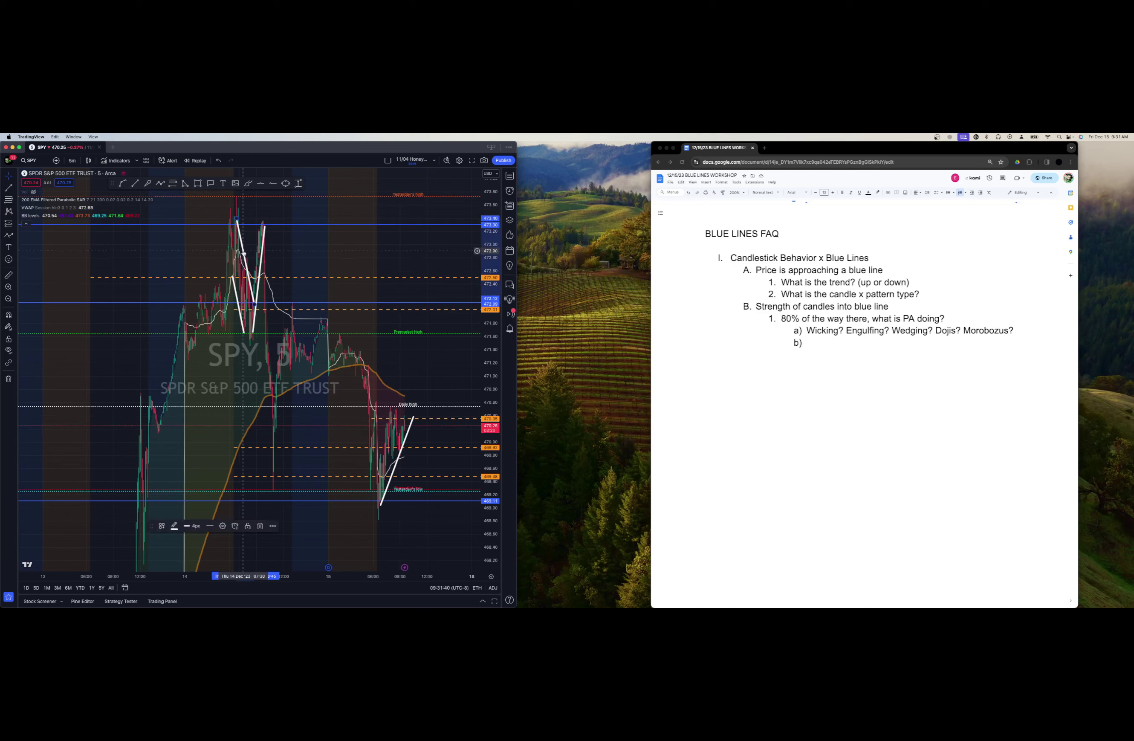
key(Delete)
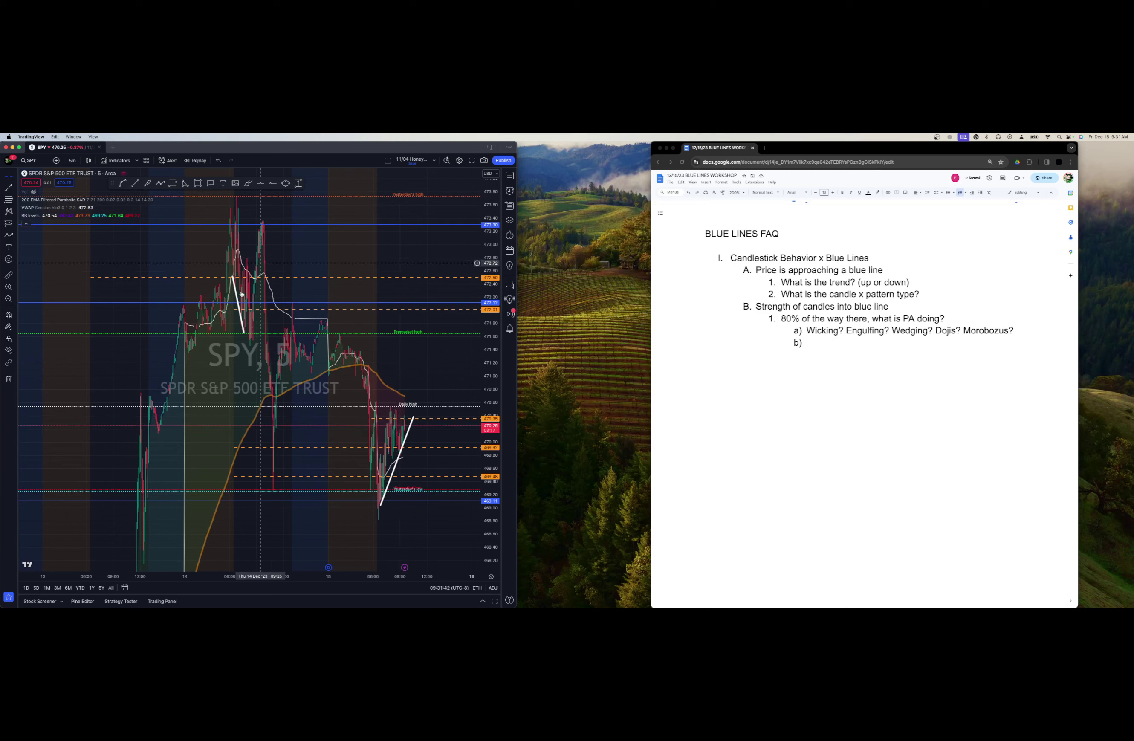
key(Delete)
click(395, 467)
key(Delete)
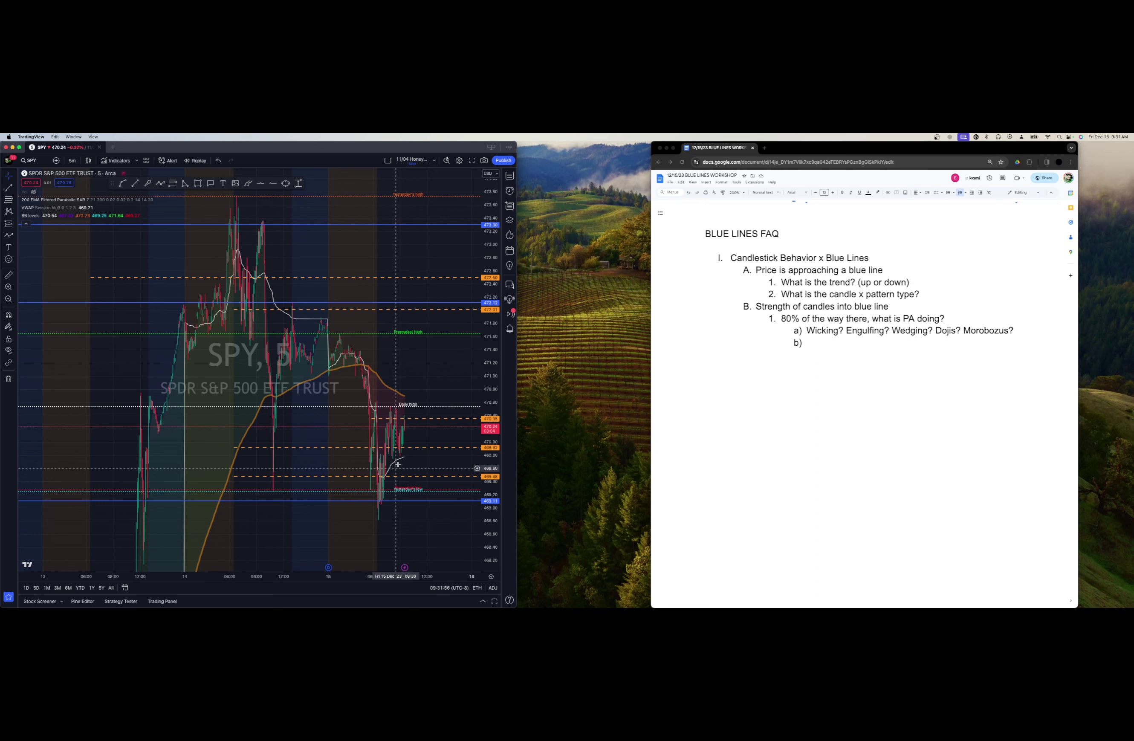
Draw a Fibonacci retracement from the December 14 high at 473.73 down to the December 15 low at 468.82.
click(172, 183)
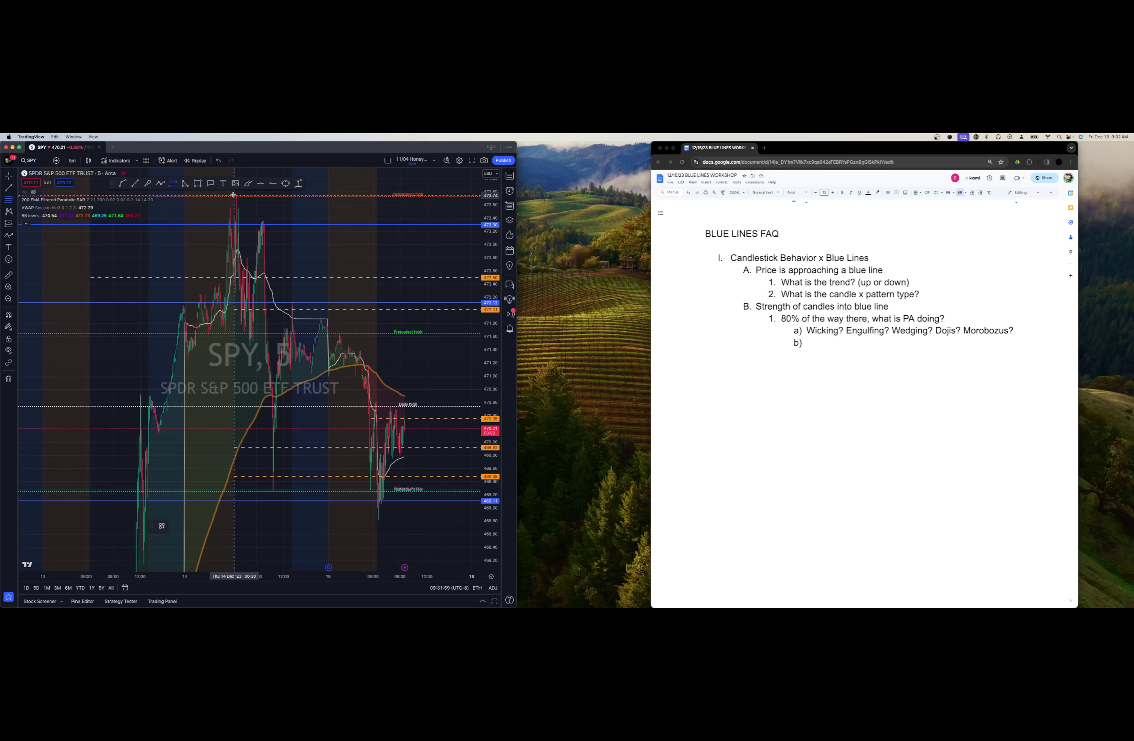
click(233, 196)
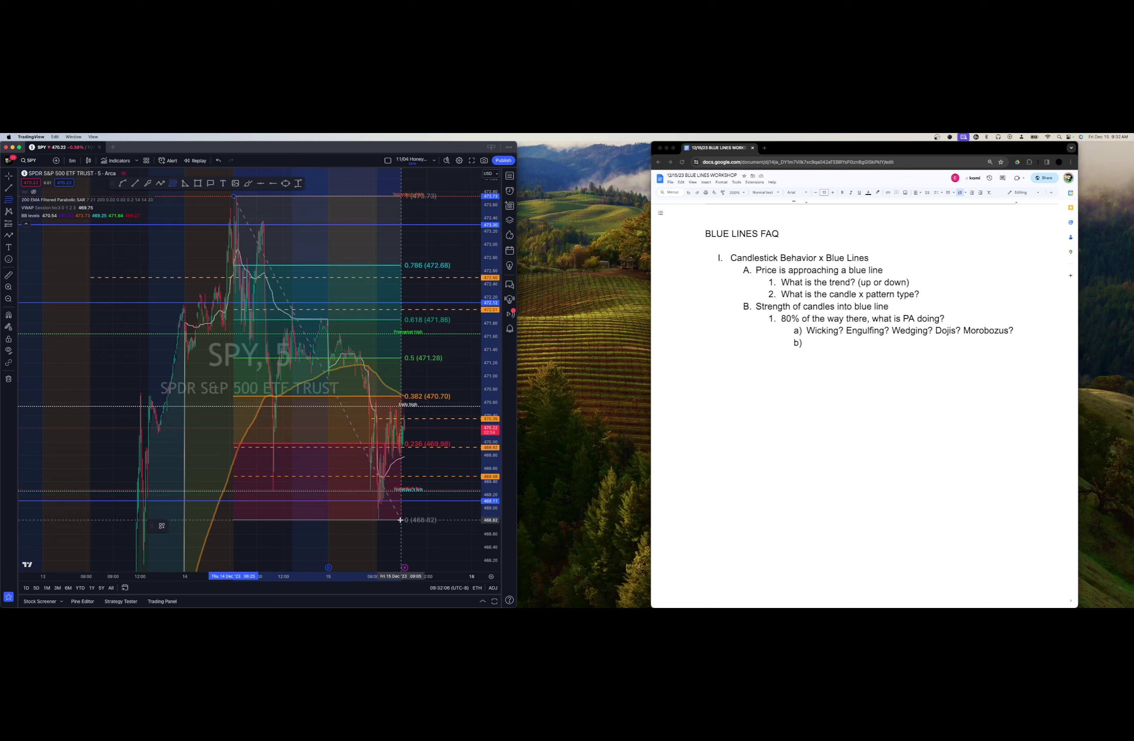
click(420, 517)
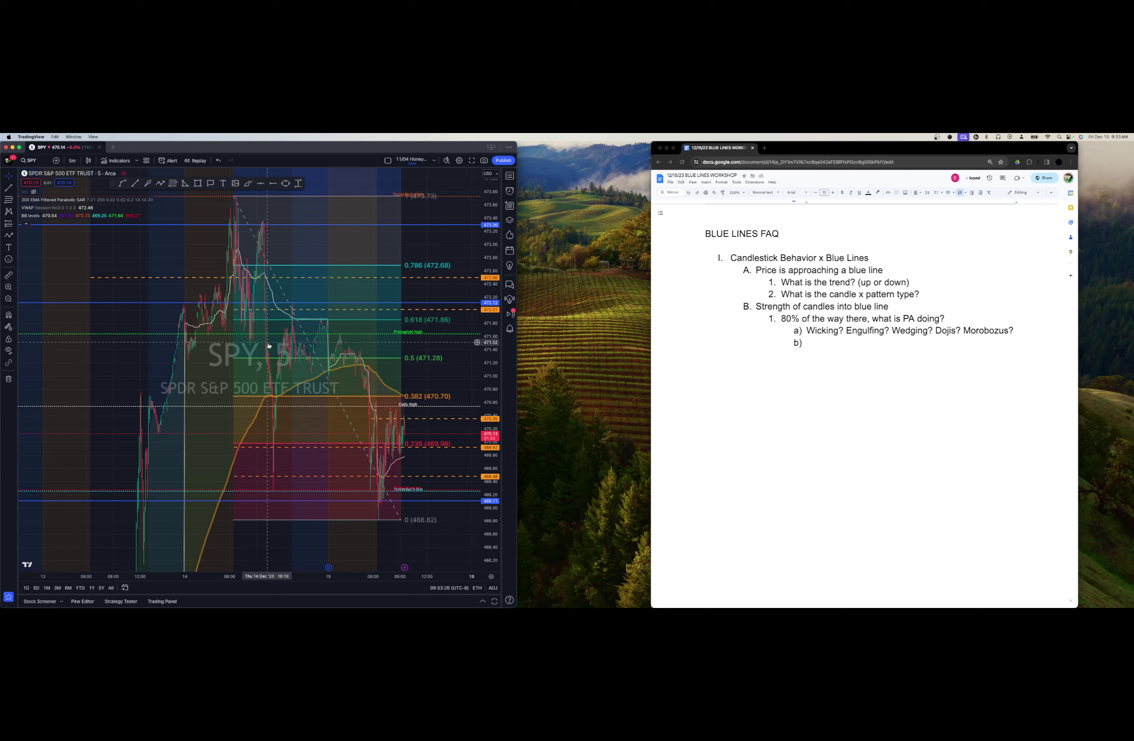
Undo the Fibonacci retracement and the recent trend line deletions.
click(218, 161)
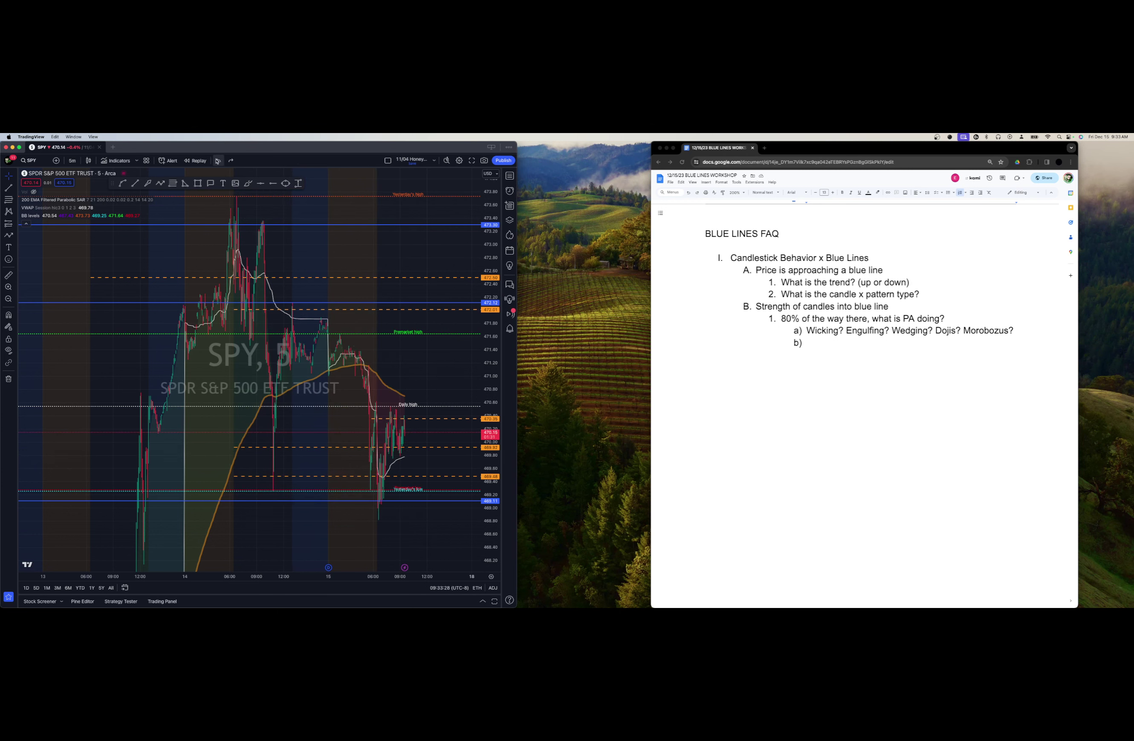
click(218, 160)
click(217, 161)
click(217, 161)
click(218, 160)
click(217, 161)
click(217, 161)
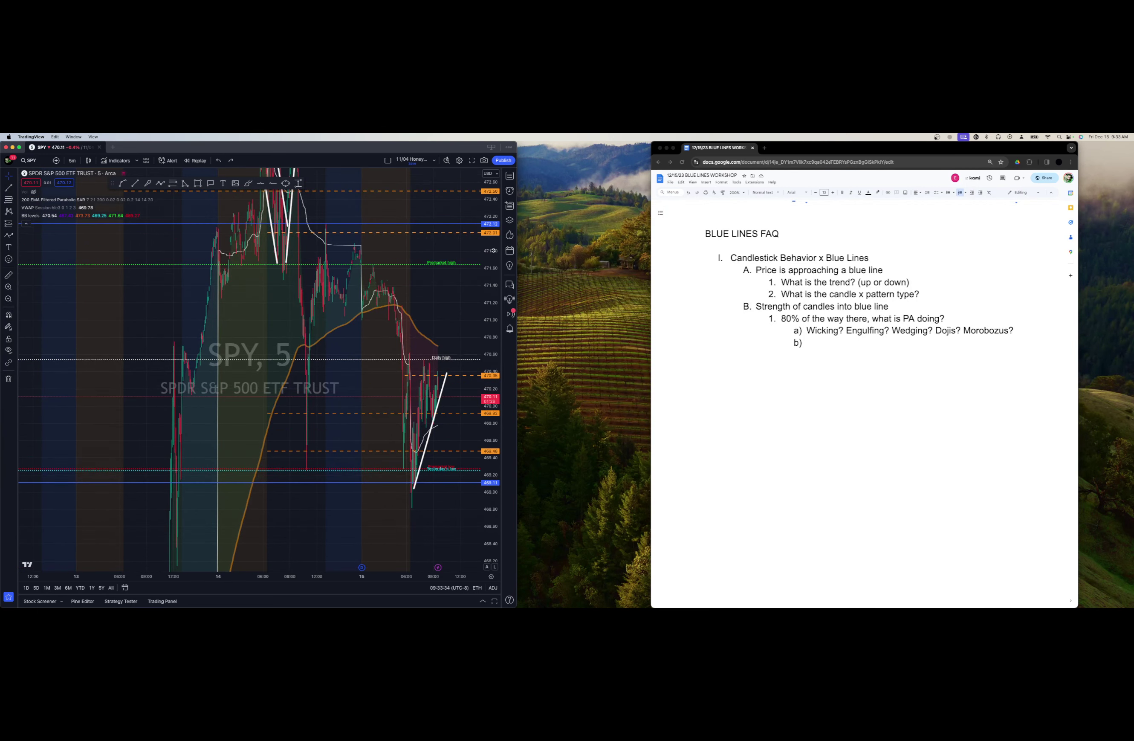
Clear the three white trend lines around the December 14 peaks and the ascending white line on December 15.
drag(497, 254, 497, 313)
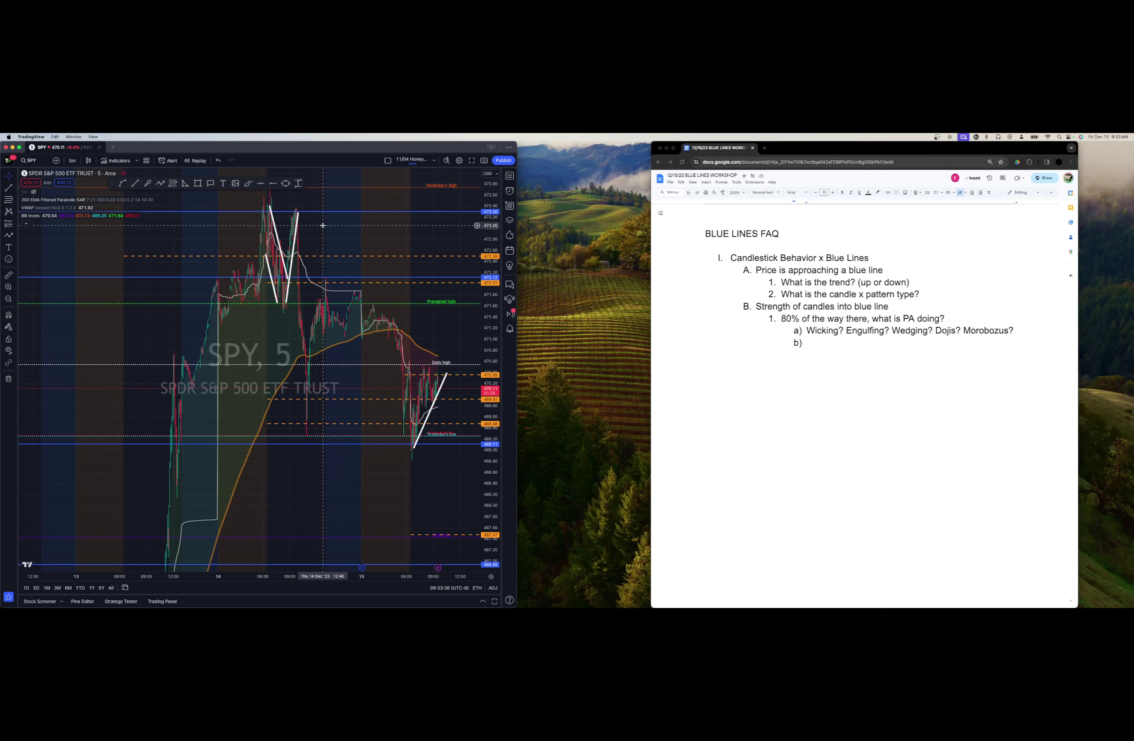
drag(322, 235, 288, 310)
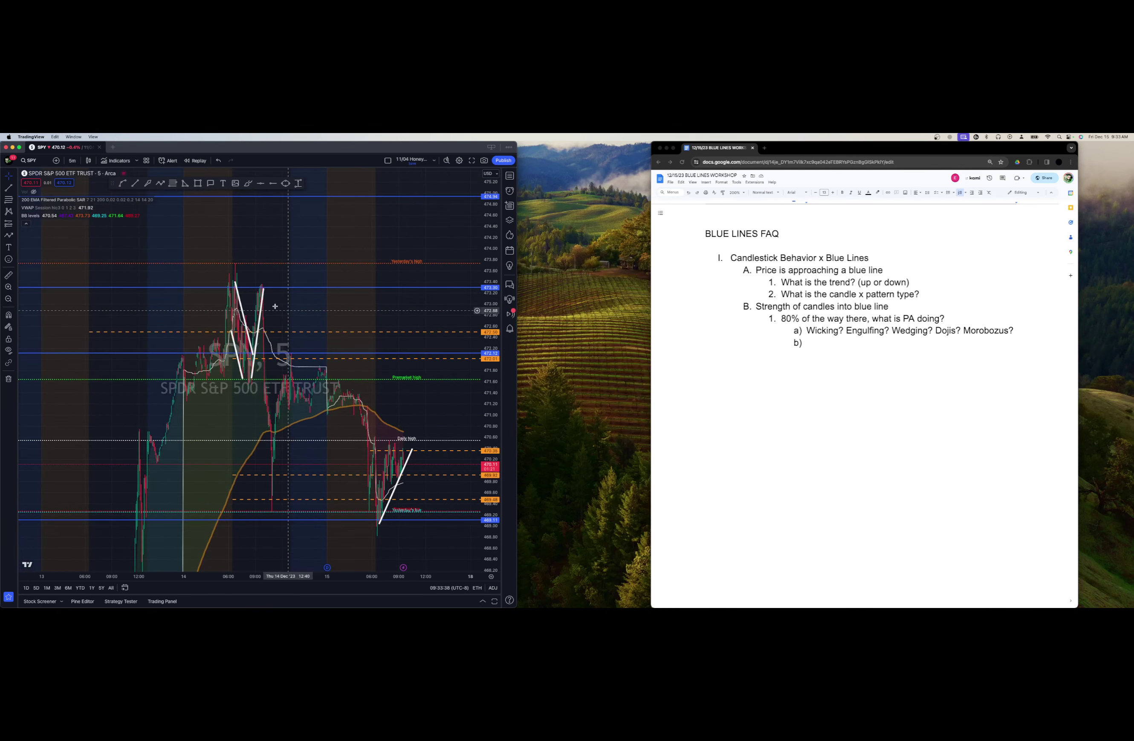
click(262, 306)
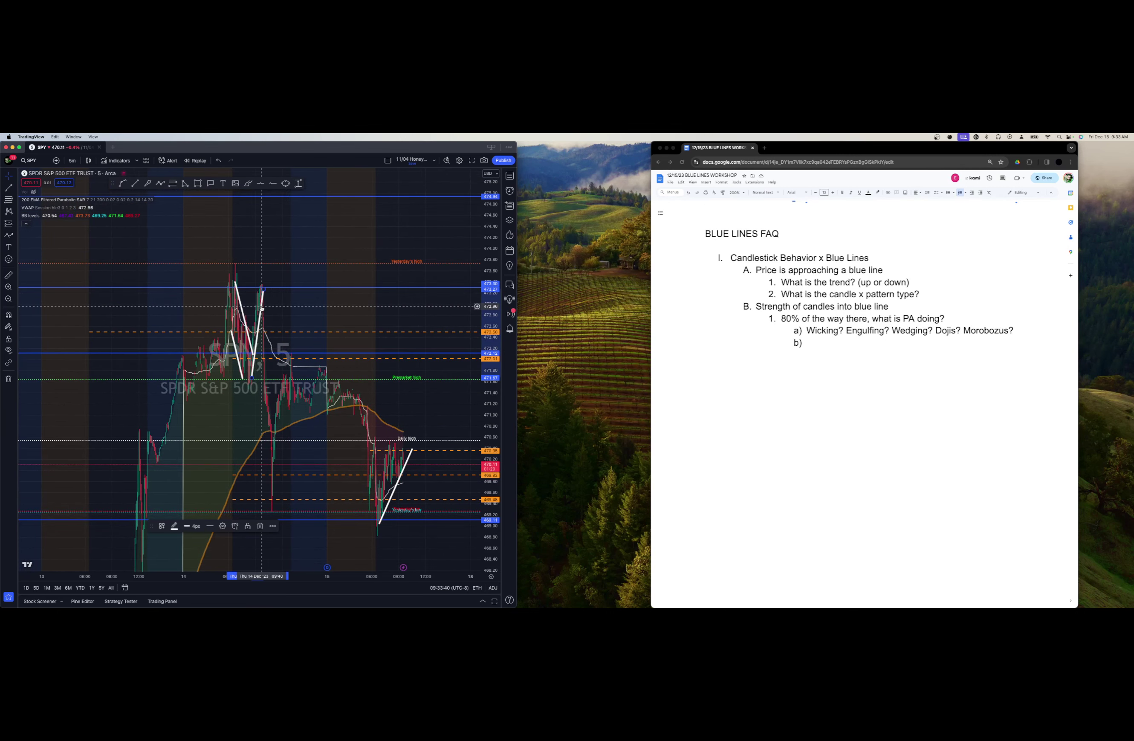
key(BackSpace)
click(243, 314)
key(BackSpace)
click(235, 348)
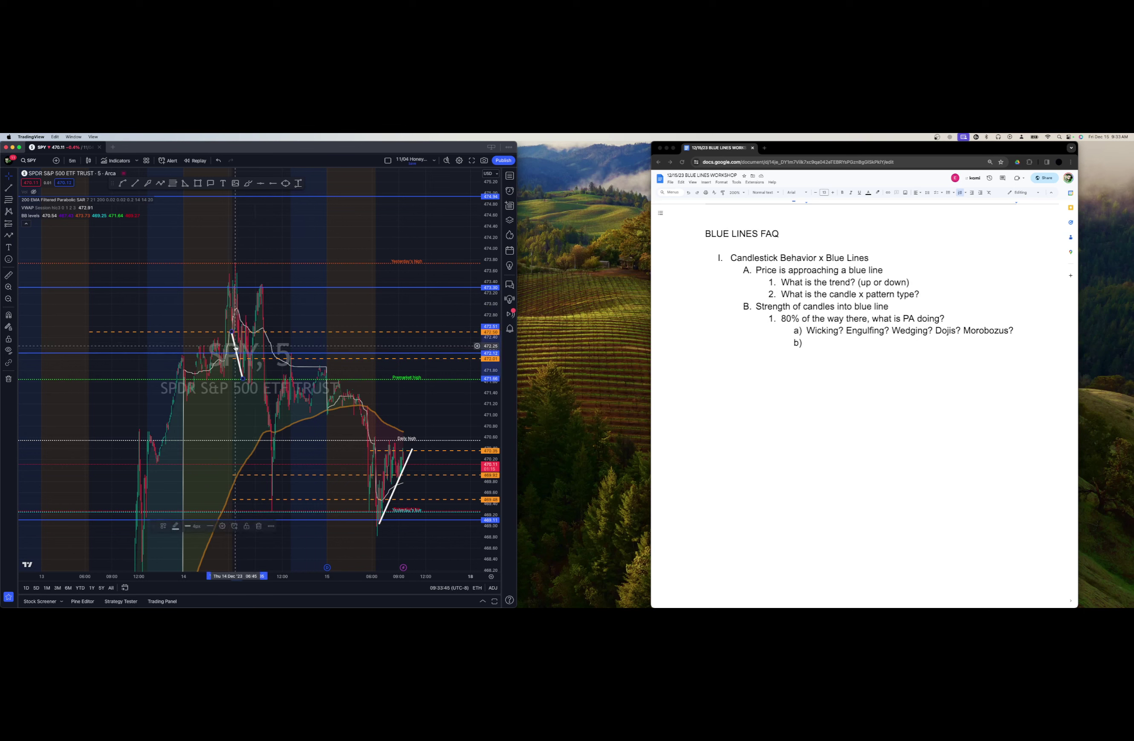
key(BackSpace)
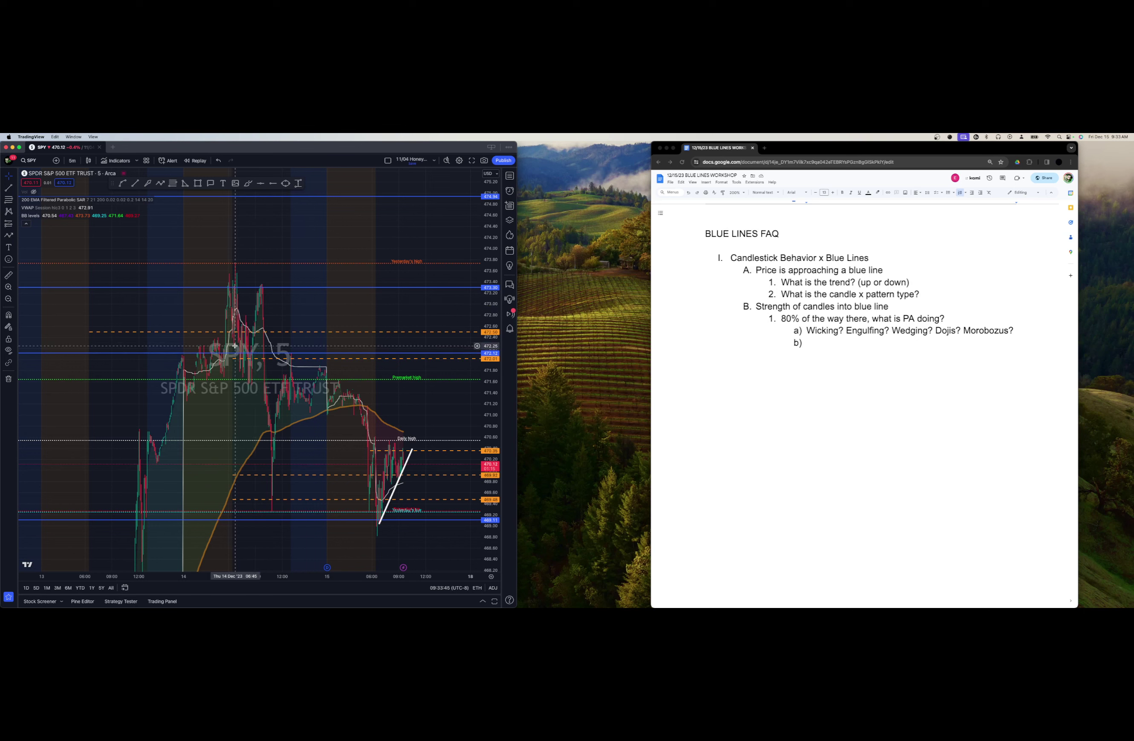
click(396, 490)
key(BackSpace)
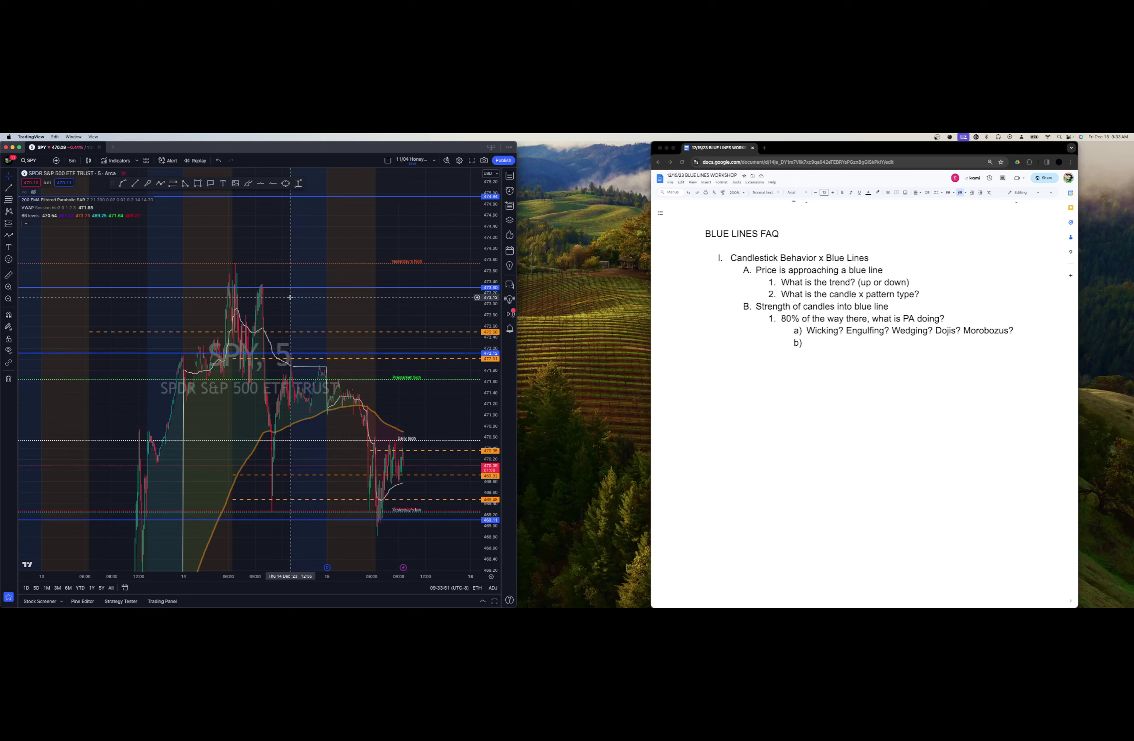
Examine the price action from the December 14 highs to the latest December 15 candles relative to the blue and orange levels.
scroll(398, 375, right, 3)
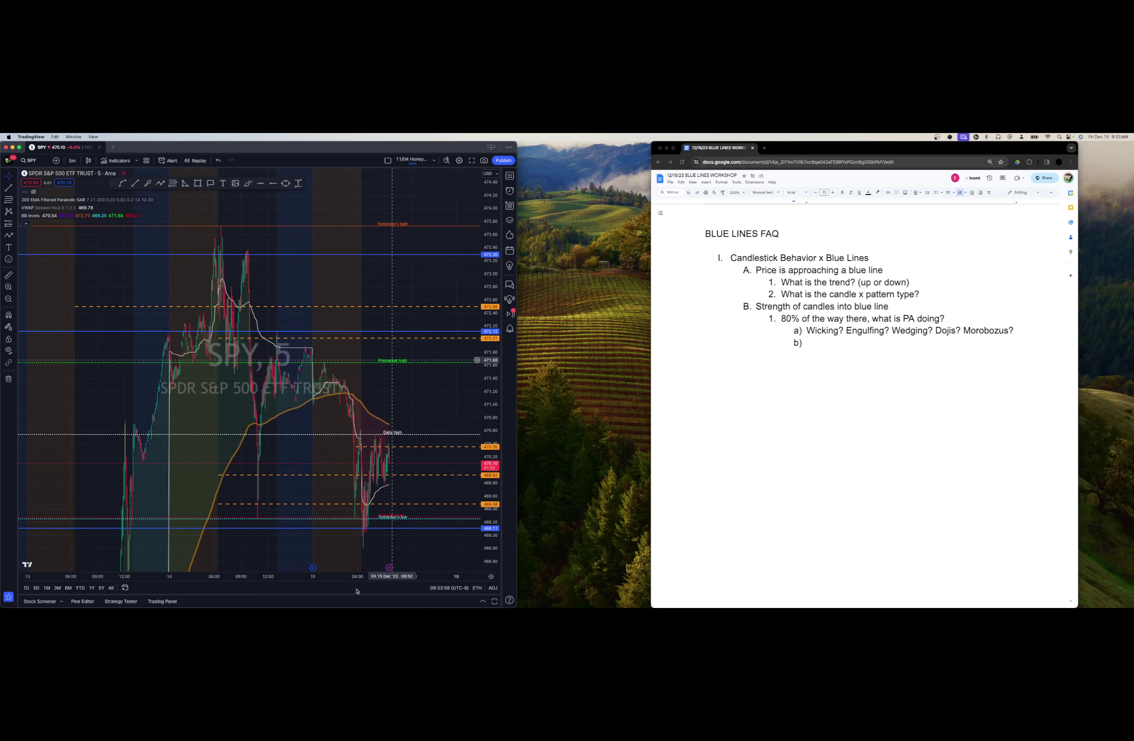
drag(327, 574, 272, 577)
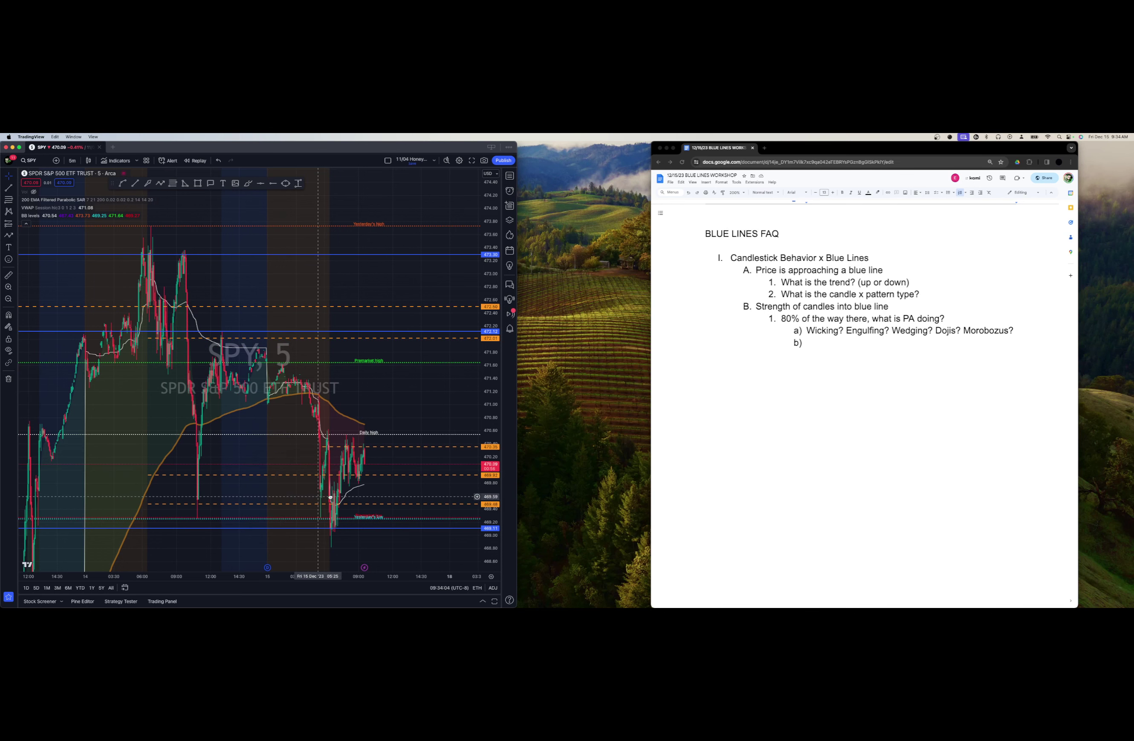
drag(318, 496, 354, 486)
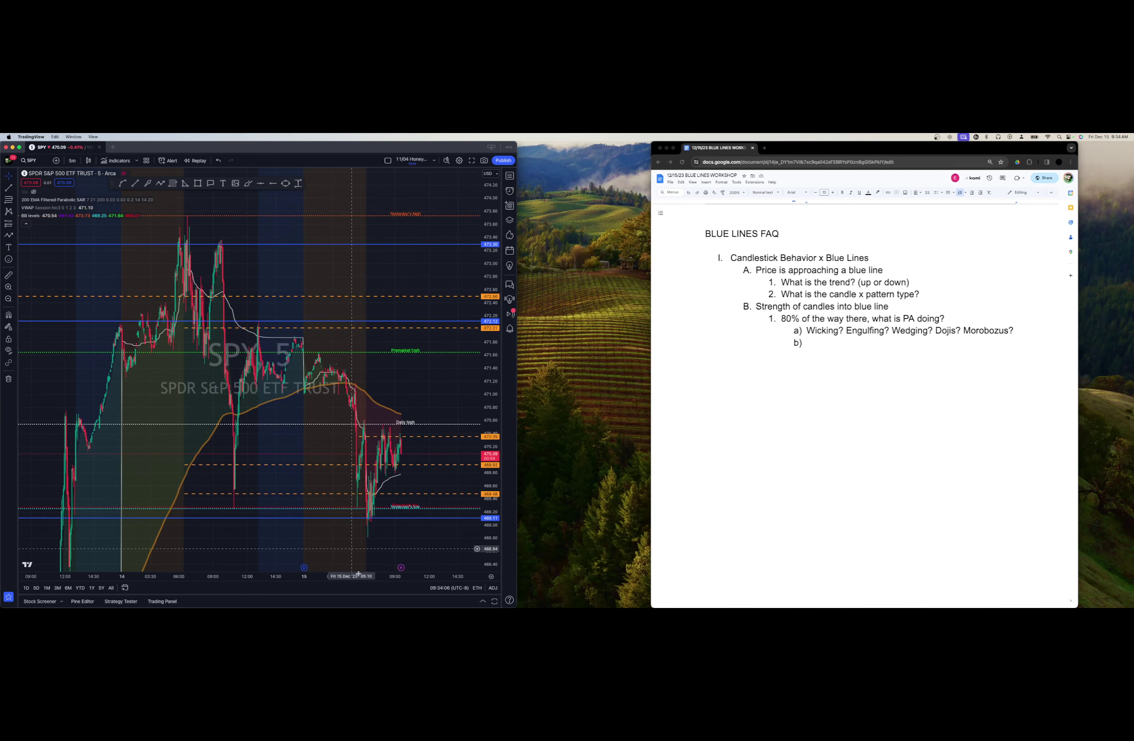
drag(320, 577, 351, 577)
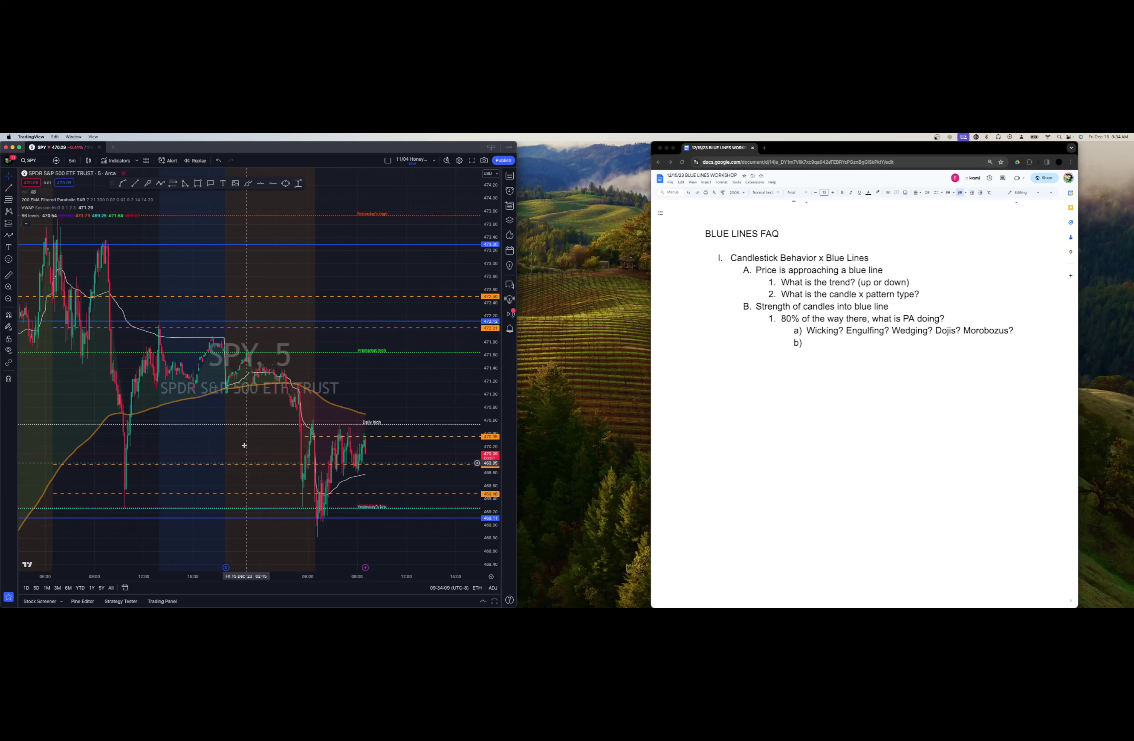
drag(243, 445, 316, 434)
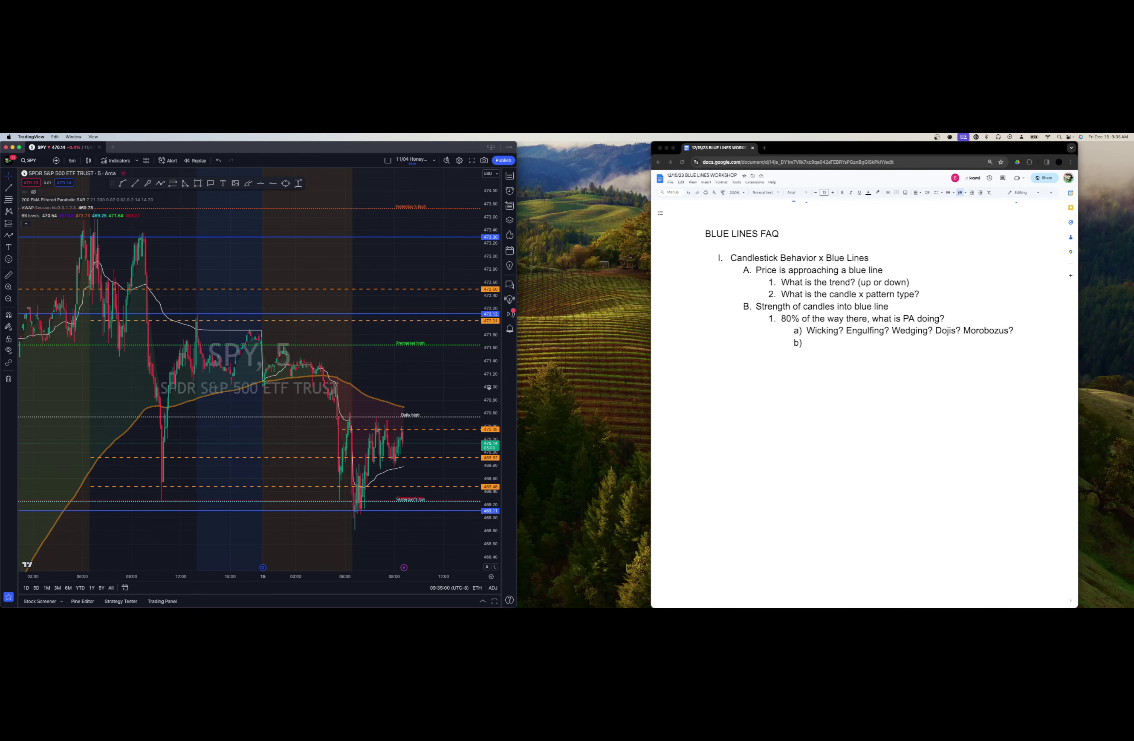
drag(488, 387, 487, 433)
drag(398, 384, 378, 412)
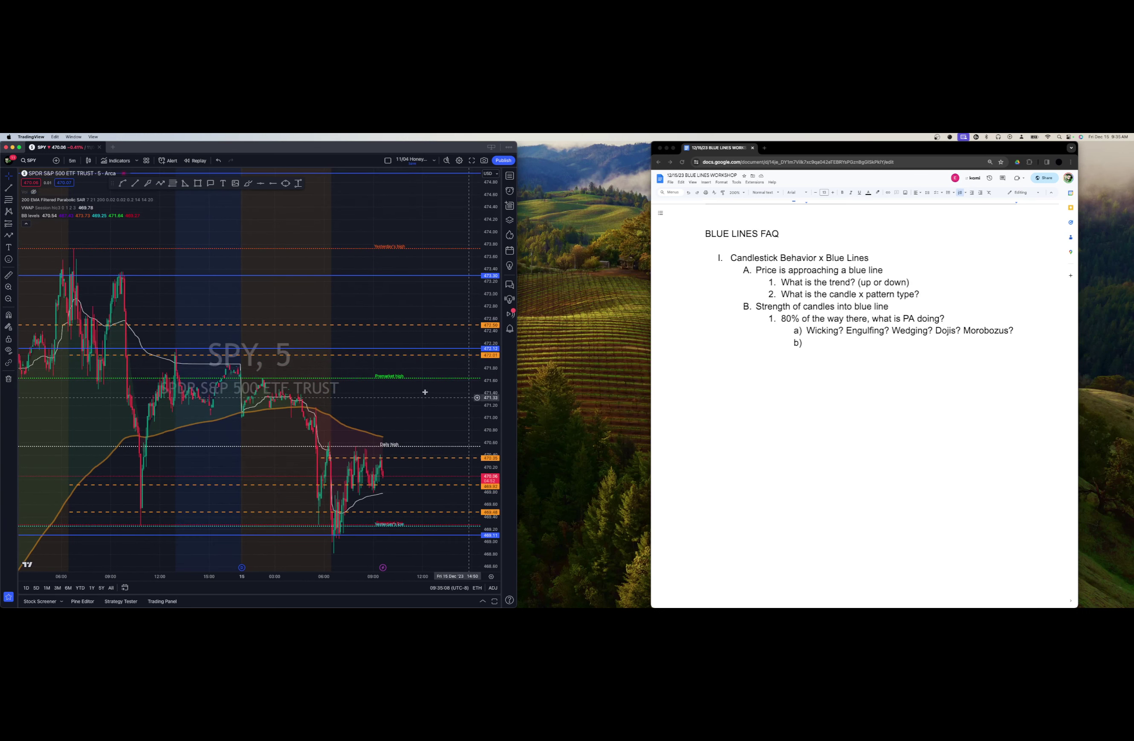
drag(413, 397, 425, 380)
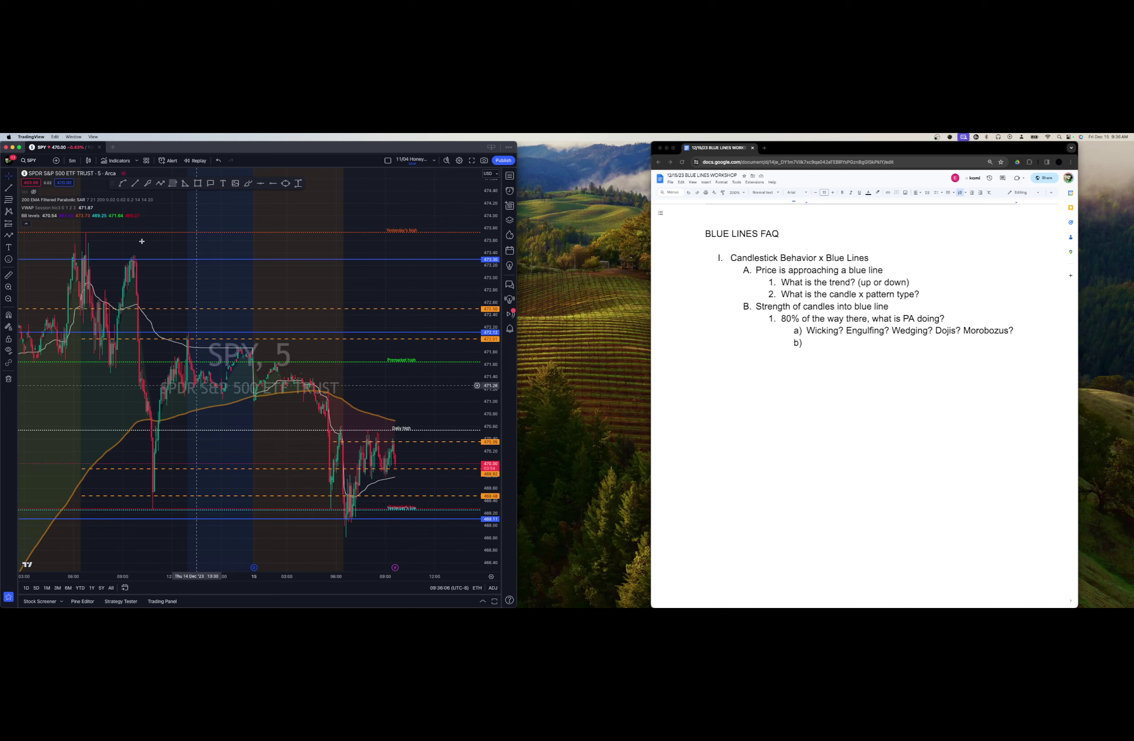
Draw a descending trend line from about 473.4 on December 14 to about 469.7, and an ascending one from the December 15 low meeting it.
click(135, 184)
click(124, 251)
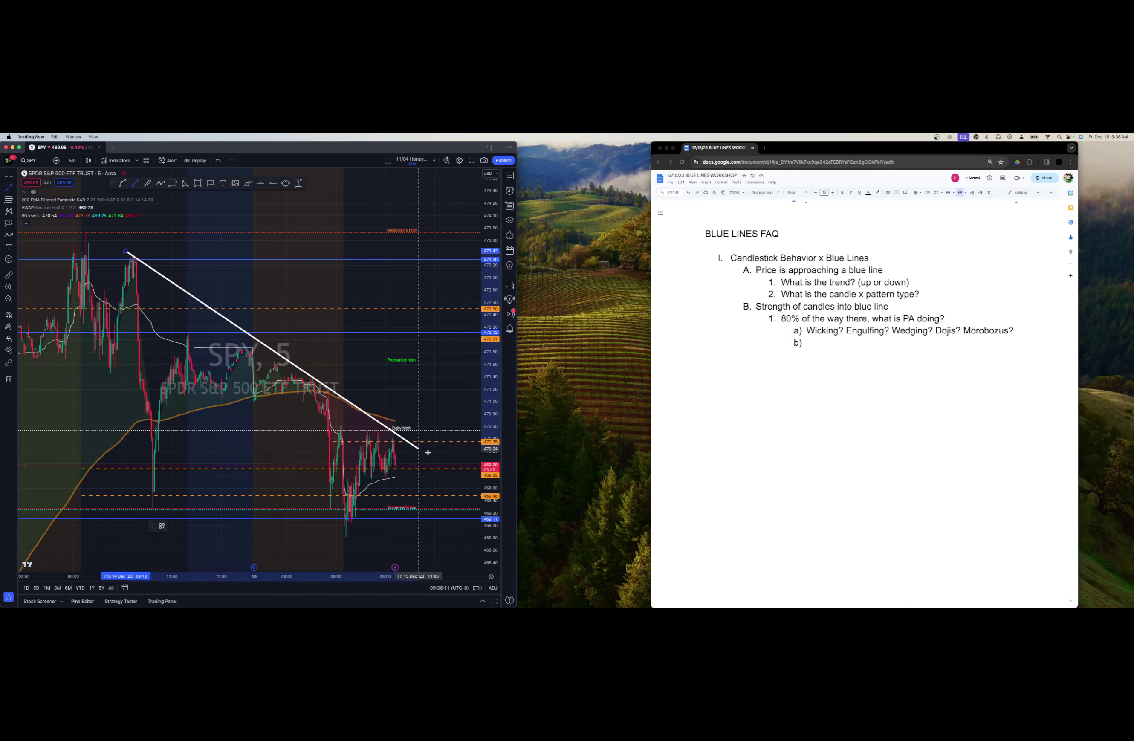
click(458, 480)
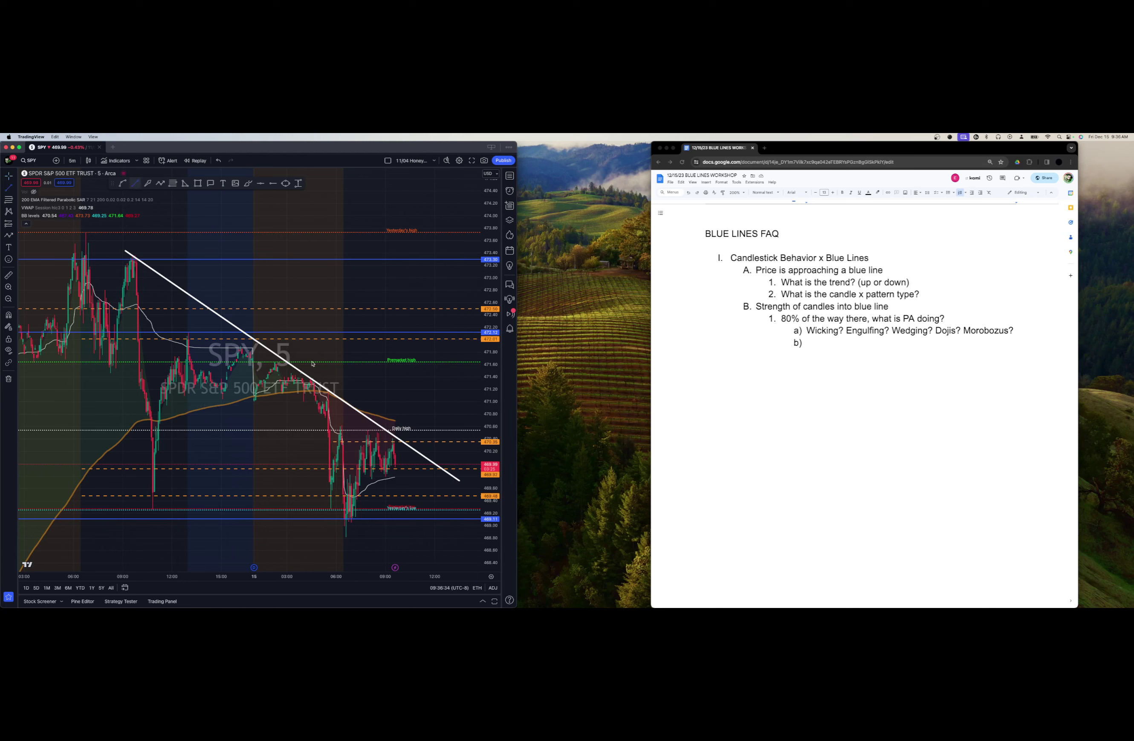
click(345, 529)
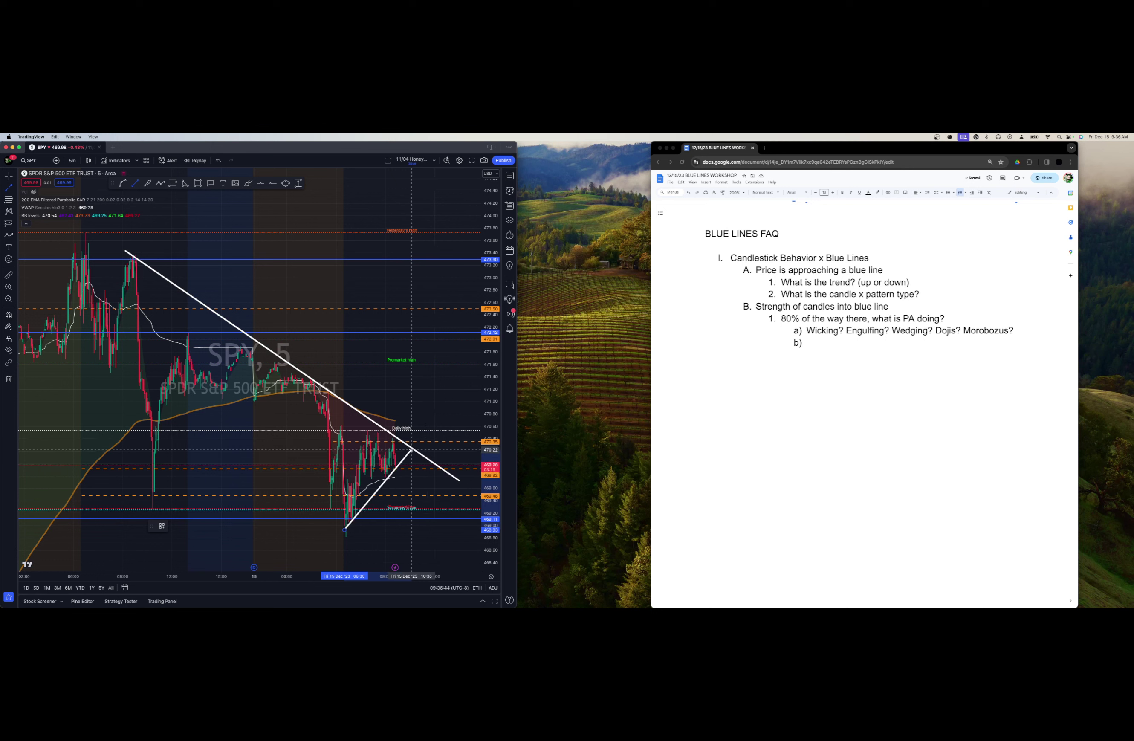
click(409, 447)
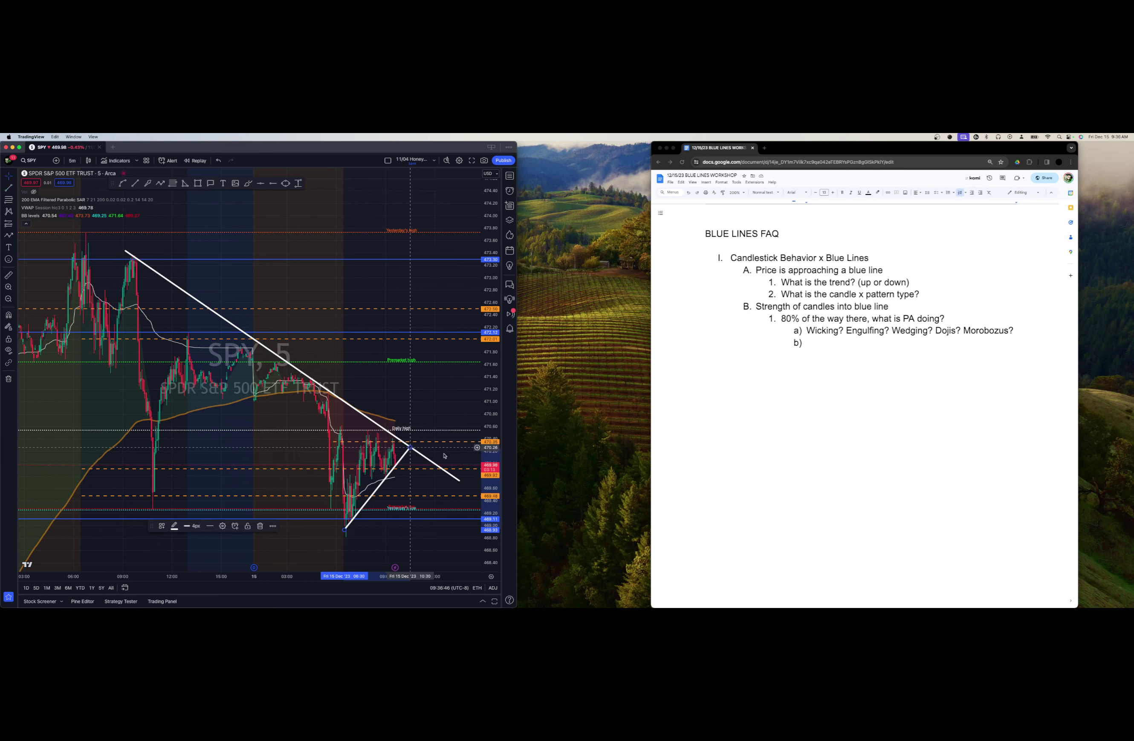
click(459, 483)
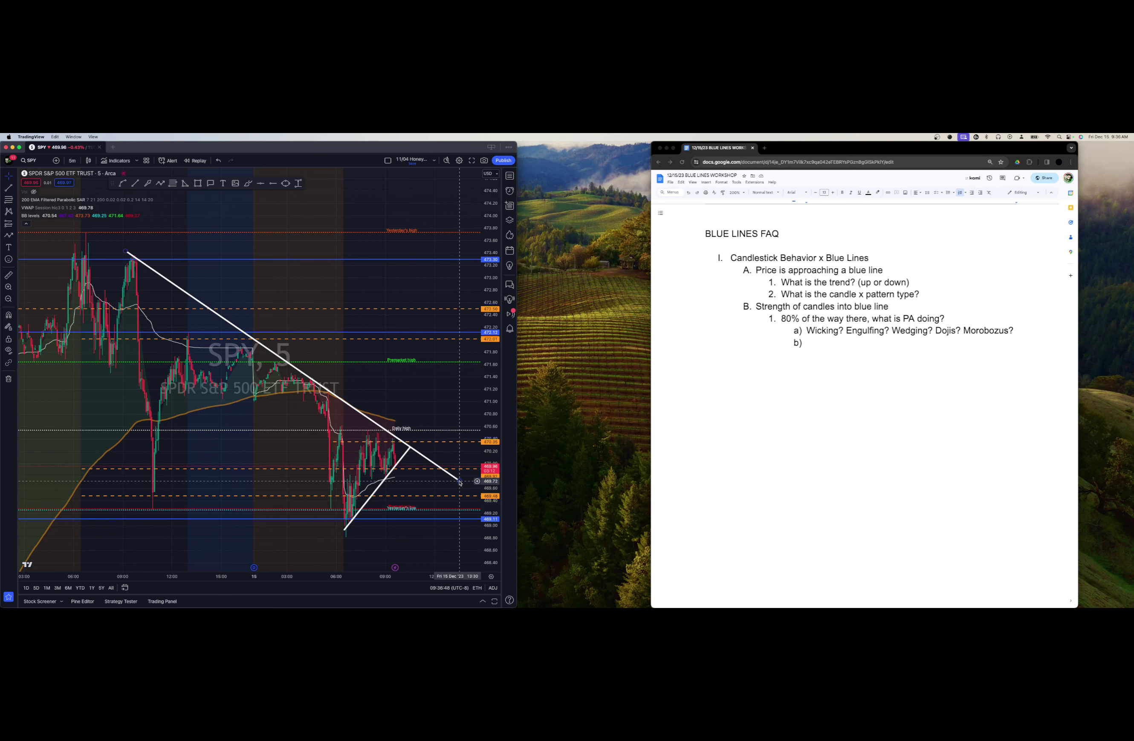
Shorten the descending trend line so it ends where it meets the ascending line, at about 470.2.
drag(455, 479, 413, 453)
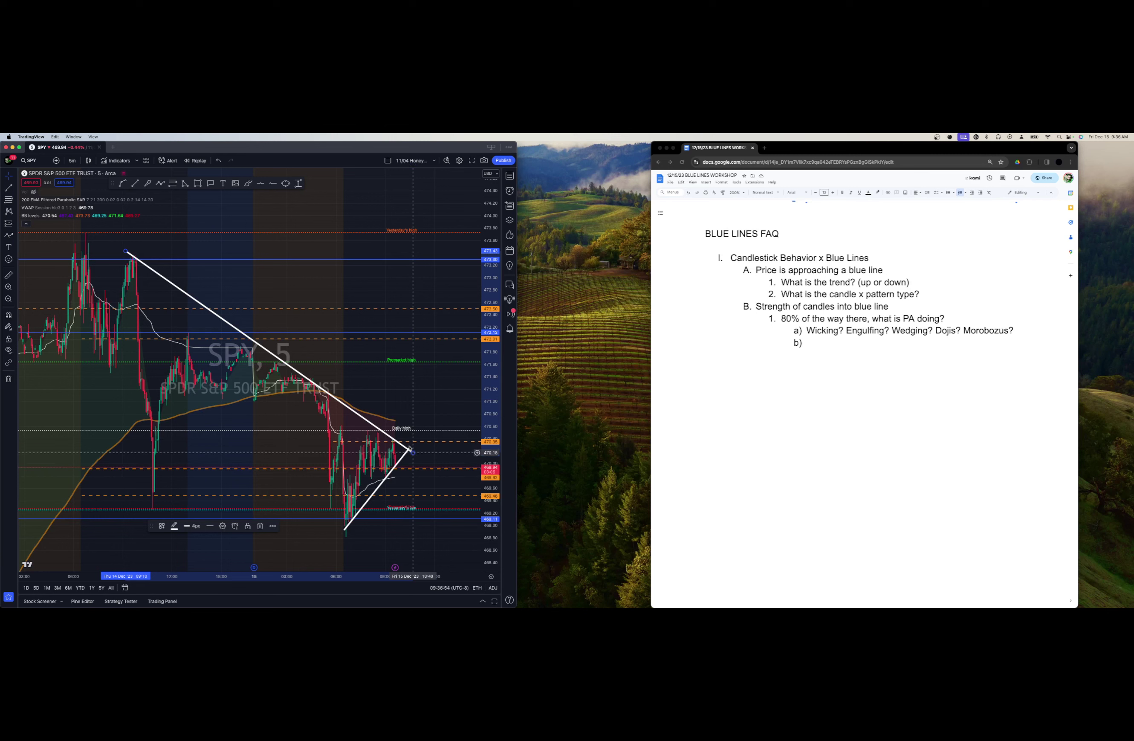
key(Escape)
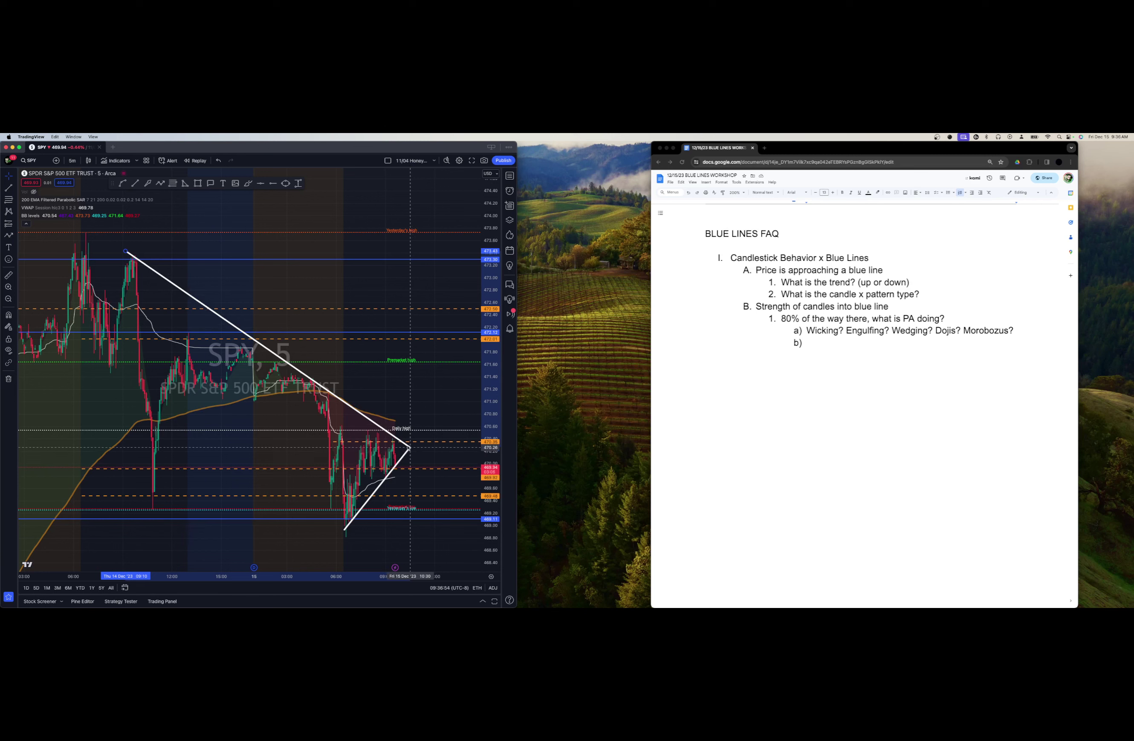
click(407, 452)
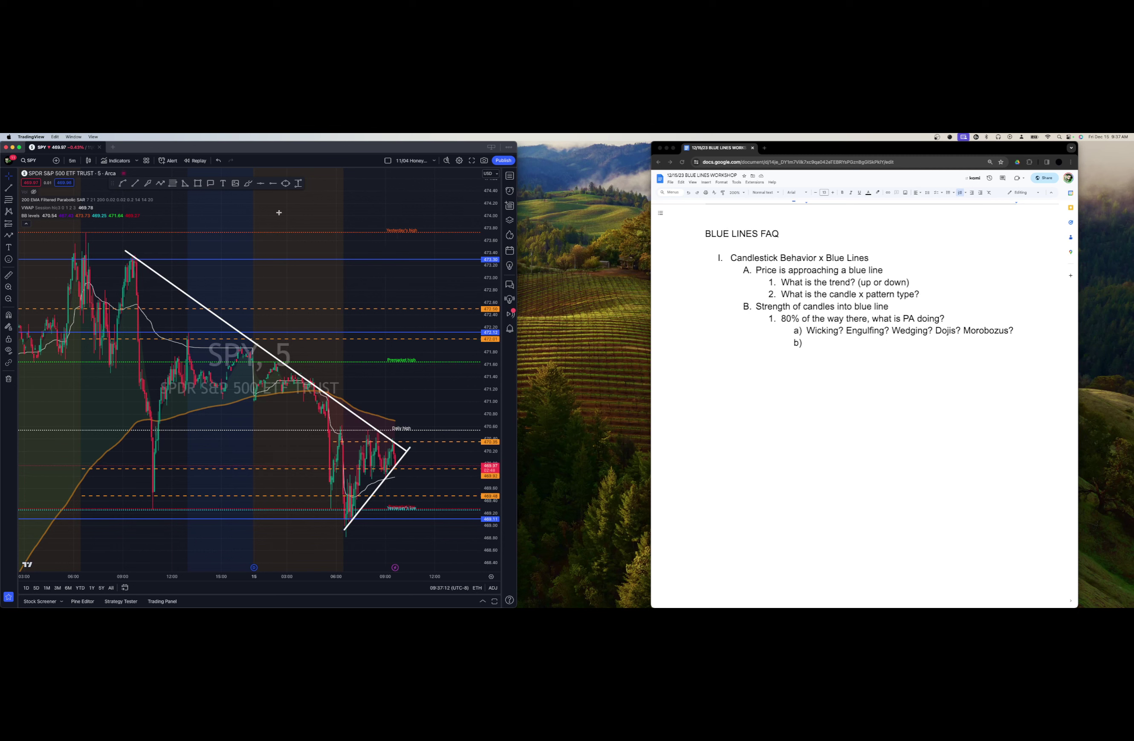
Draw a yellow projection arrow from the latest candle, dipping slightly, retesting about 470.1 beneath the trend lines' meeting point, and falling to about 469.4.
click(160, 183)
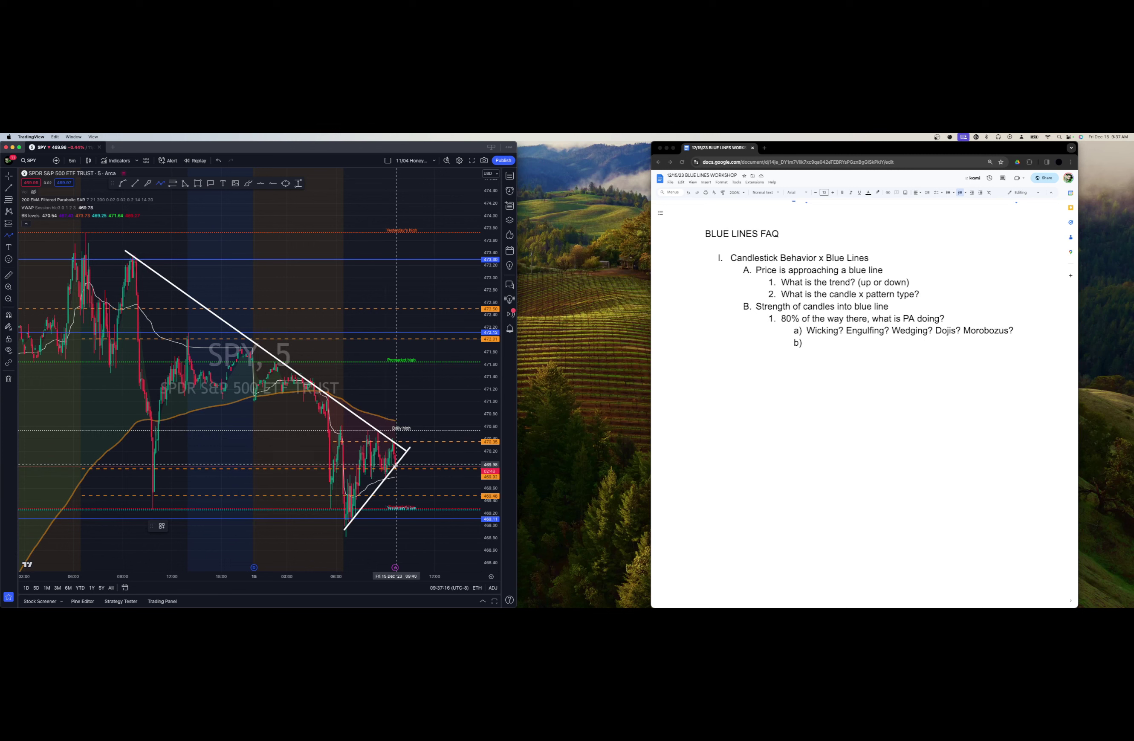
click(398, 478)
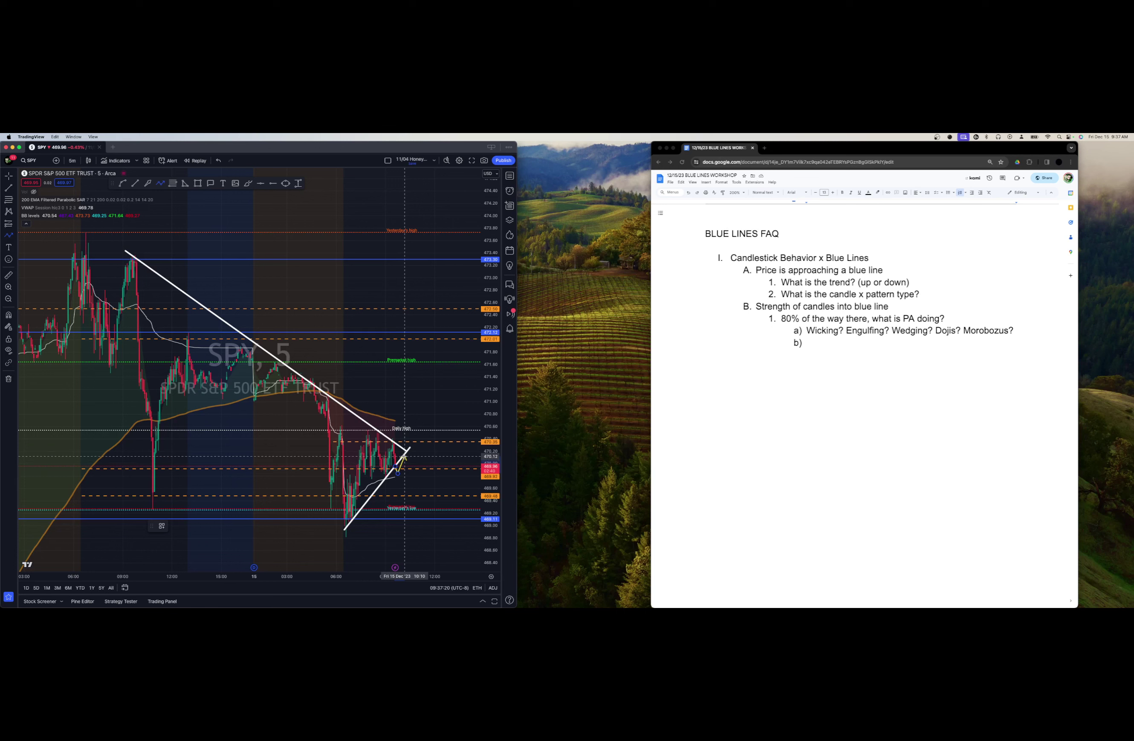
click(427, 501)
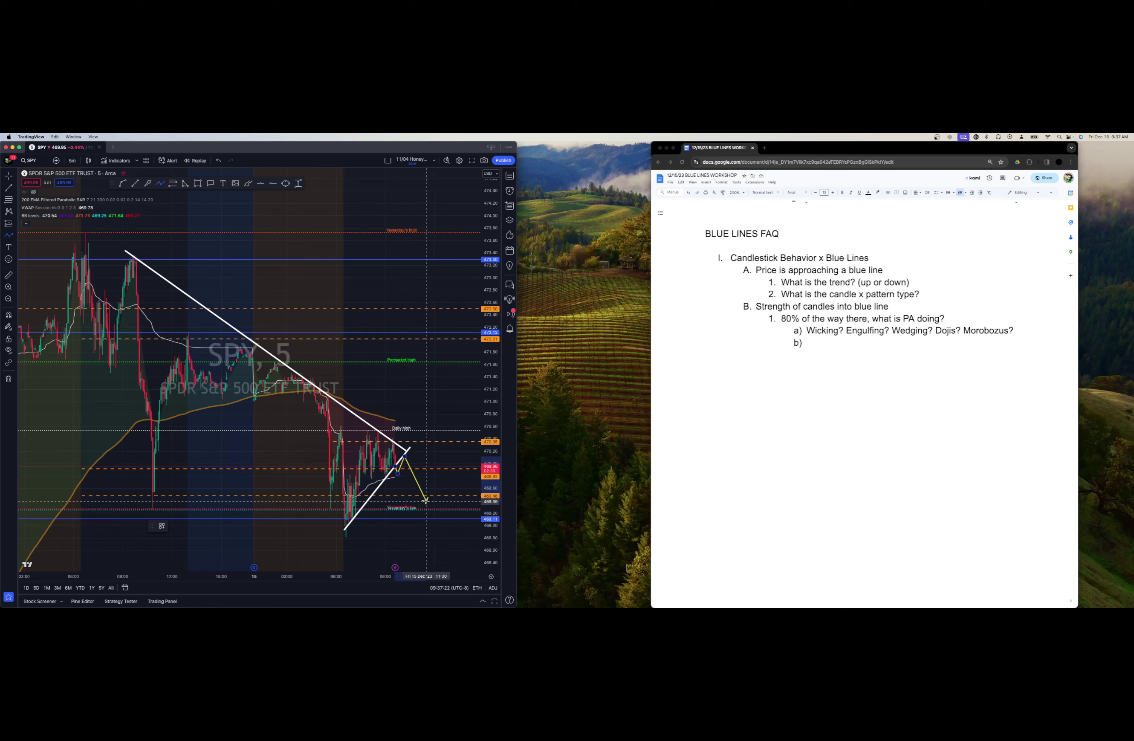
click(450, 491)
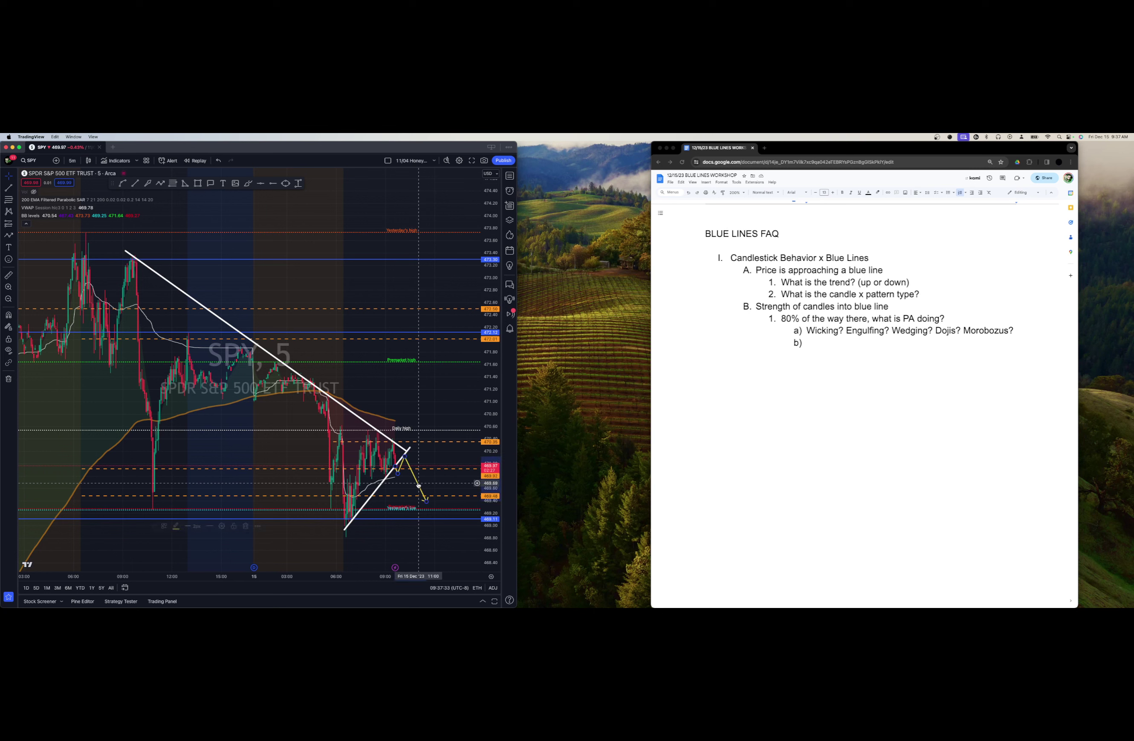
click(418, 486)
click(452, 453)
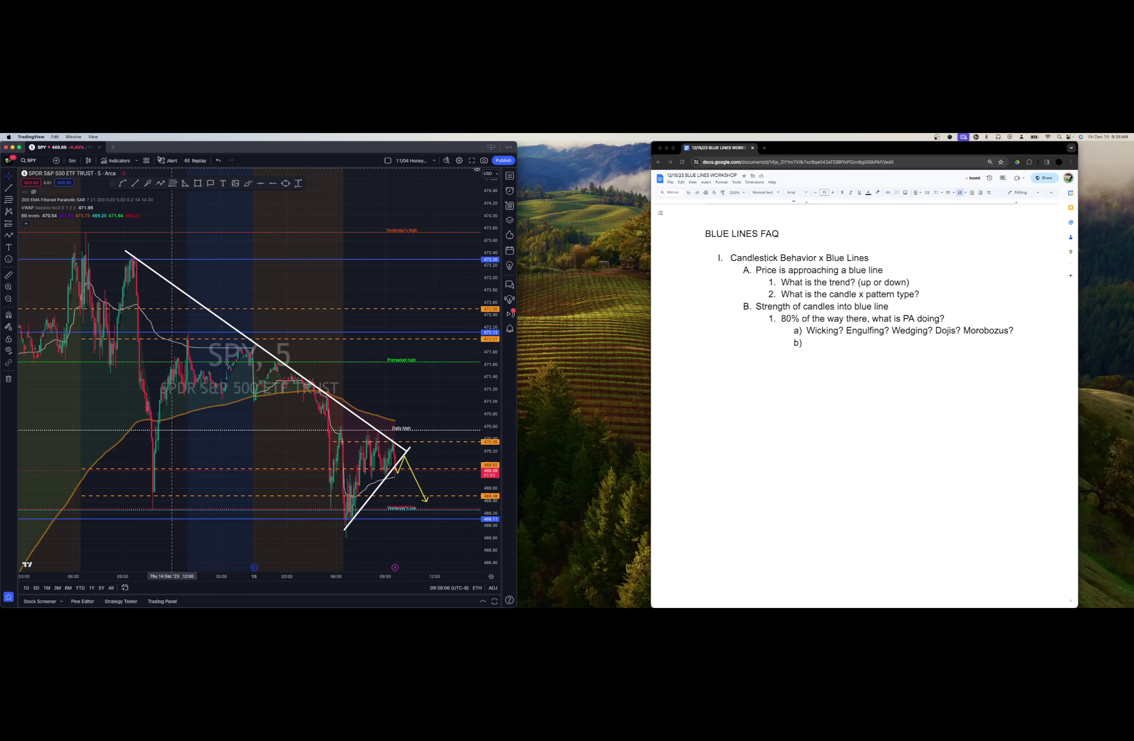
Switch the chart to TSLA and draw an ascending trend line from the December 15 pullback low near 250.3 to the blue line near 253.5.
click(40, 161)
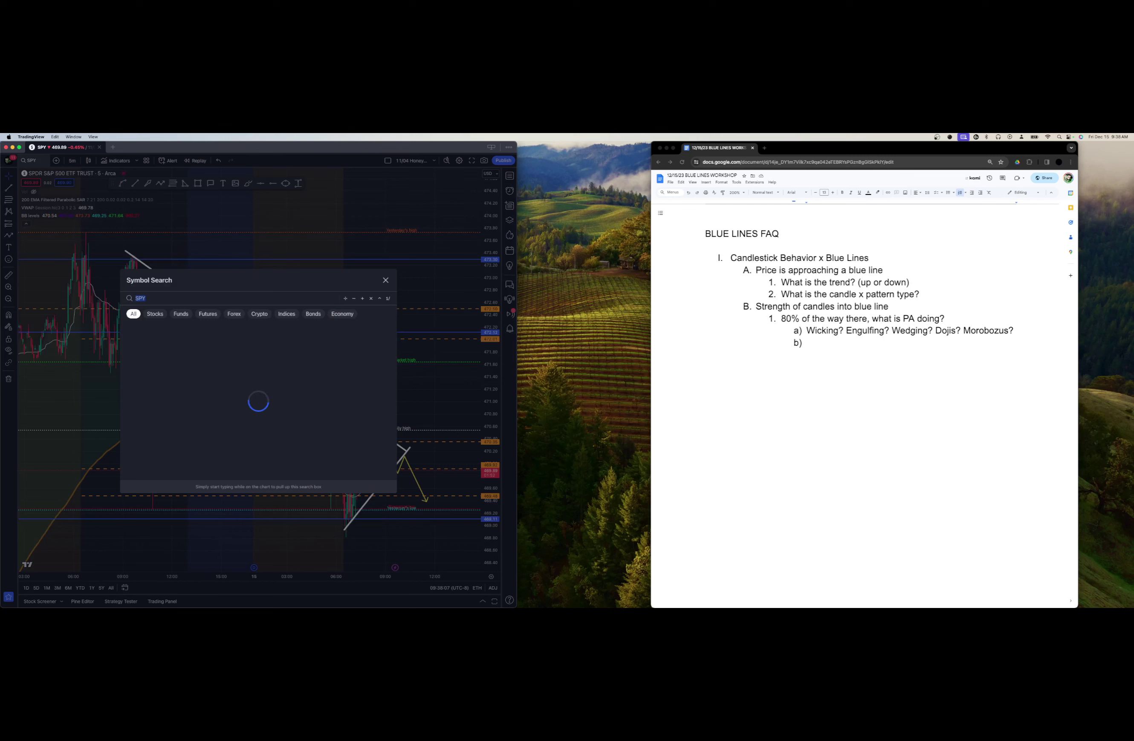
key(Escape)
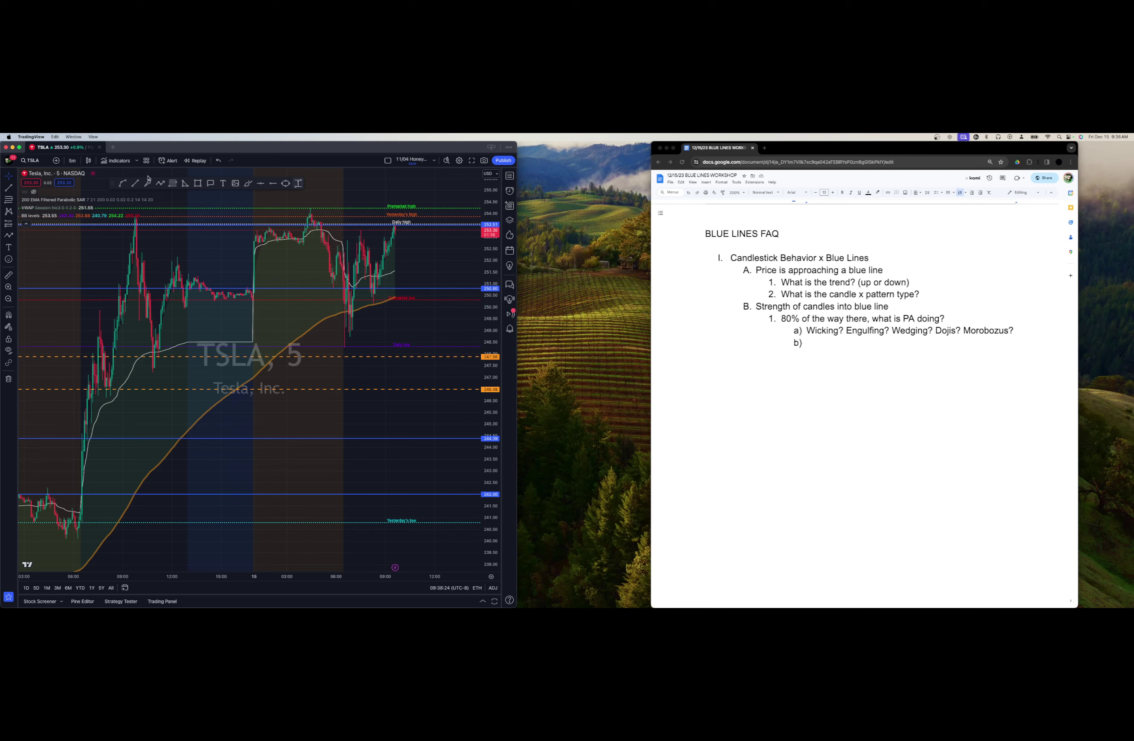
click(135, 183)
drag(350, 324, 352, 318)
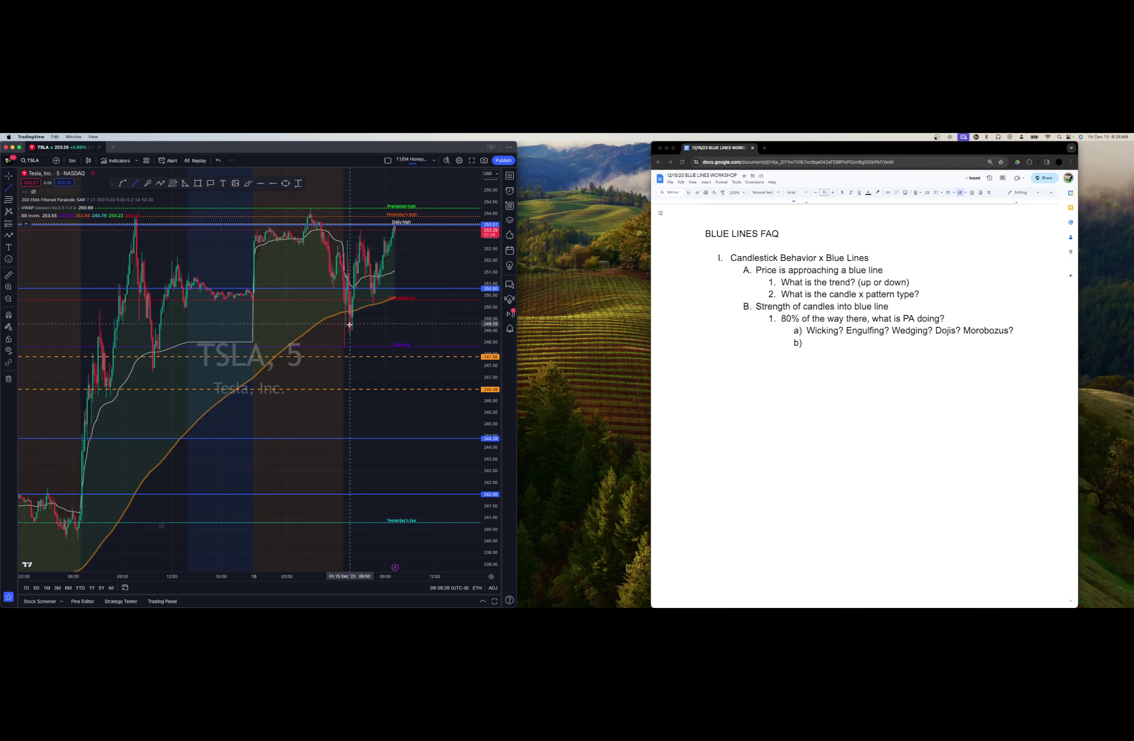
drag(412, 234, 412, 225)
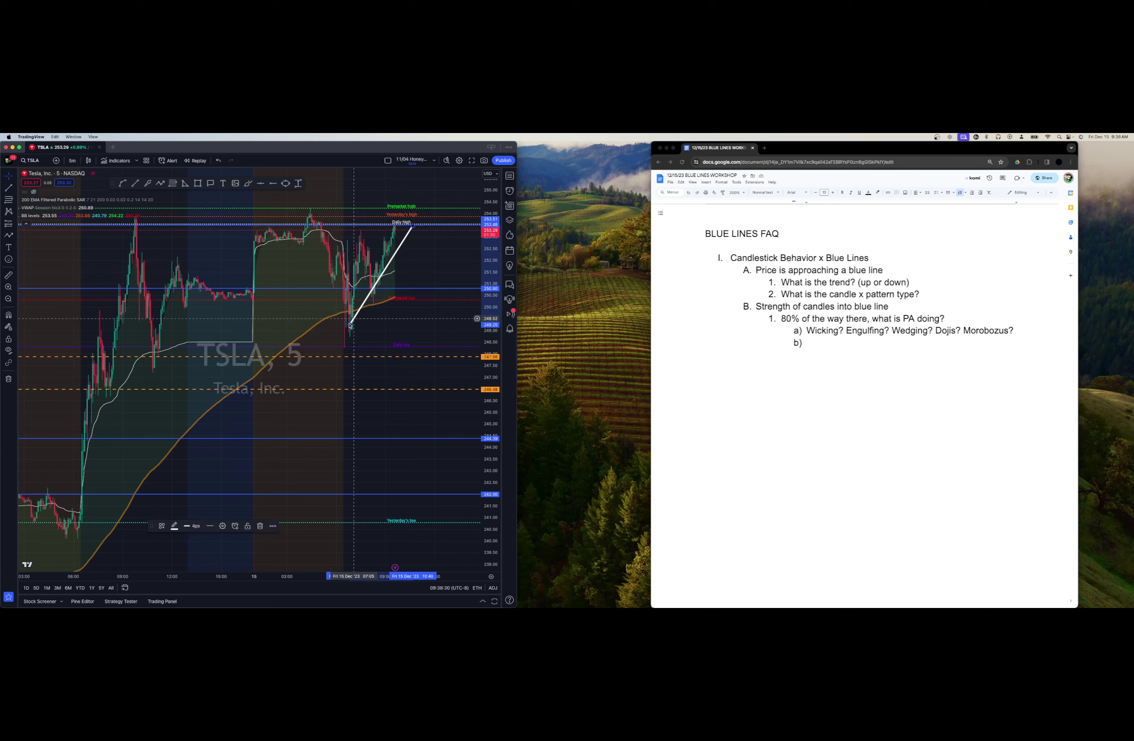
drag(350, 324, 373, 301)
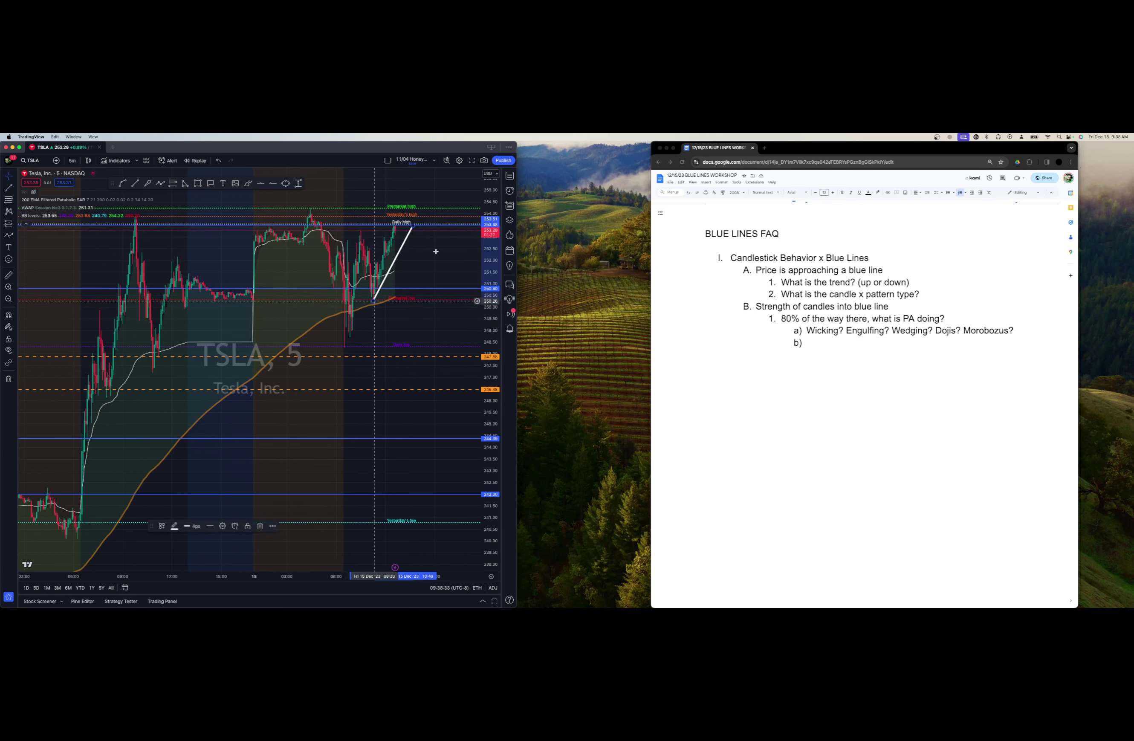
drag(412, 227, 403, 227)
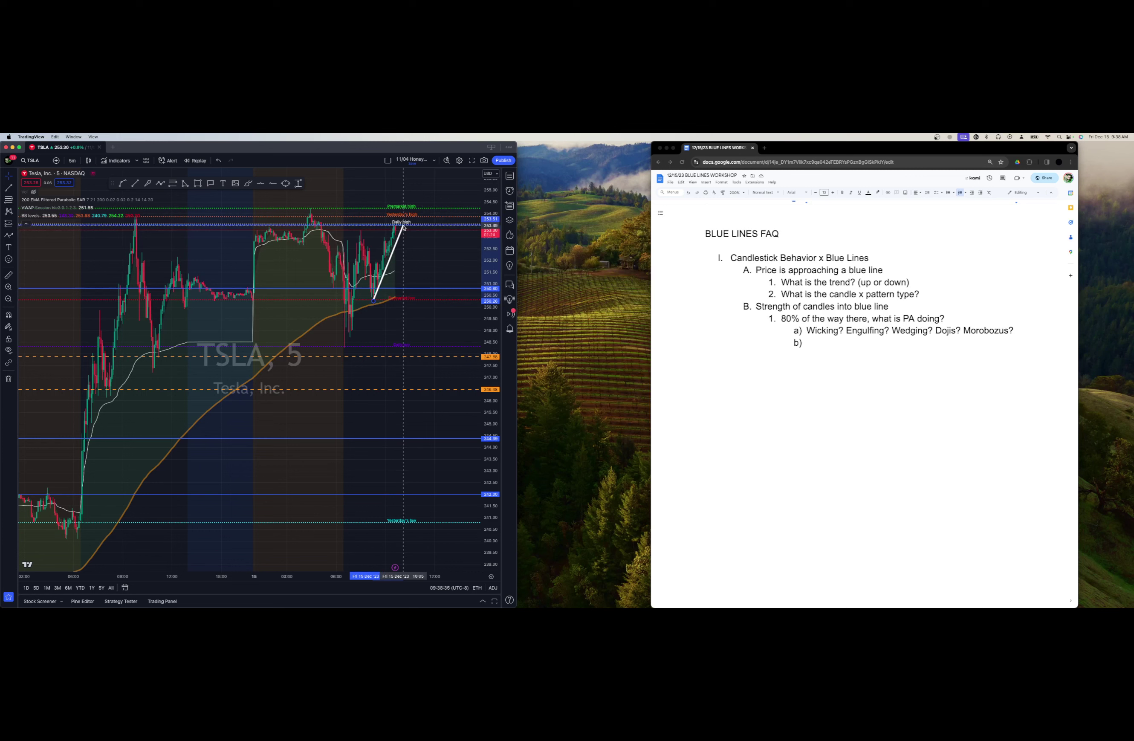
click(443, 242)
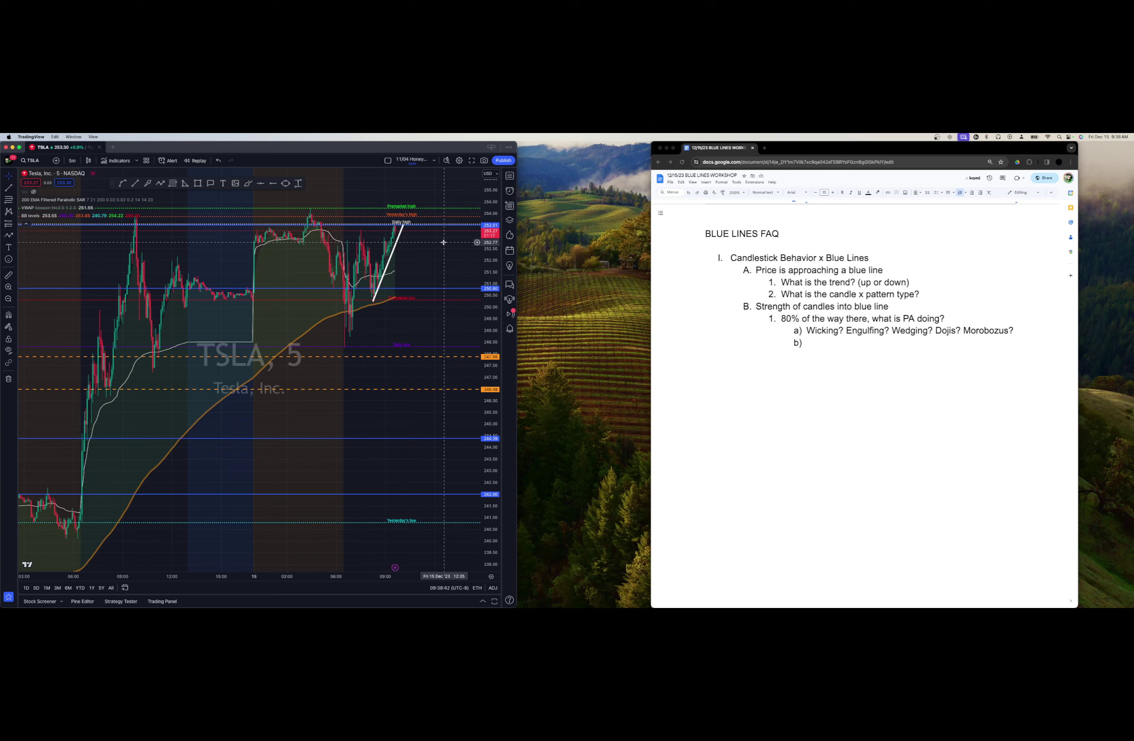
Draw a projection path from the latest TSLA candle up to the premarket high, back to the upper blue line, and up beyond the premarket high.
click(157, 185)
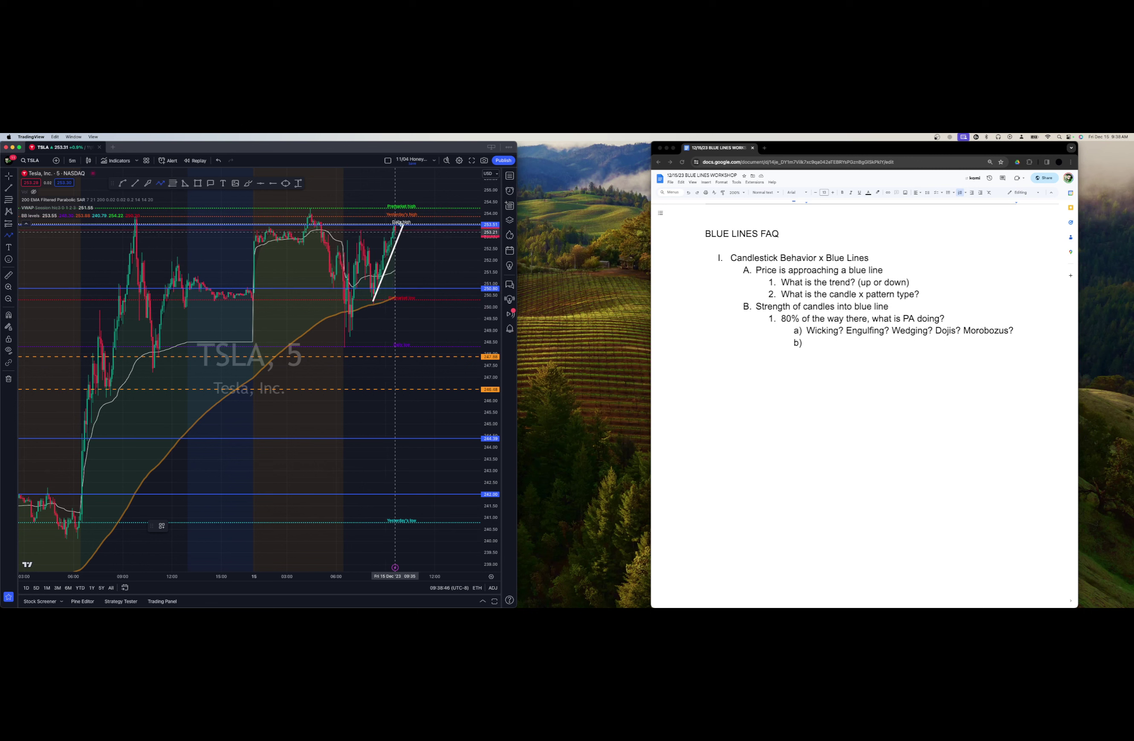
click(405, 207)
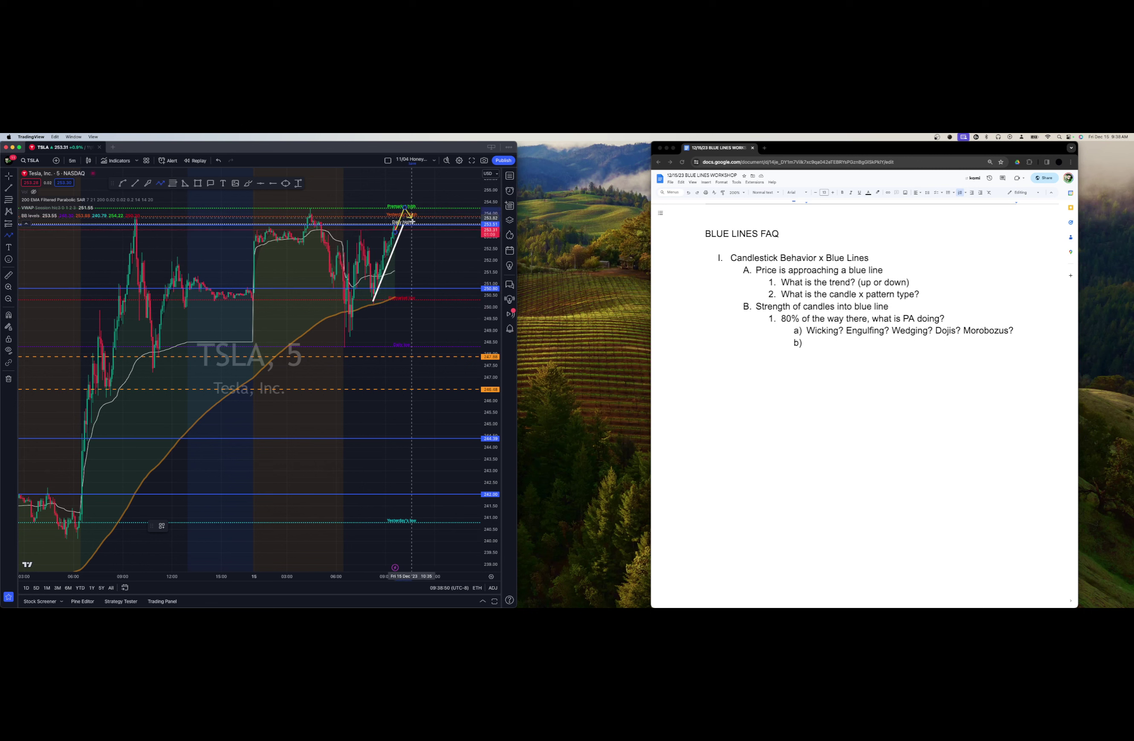
click(413, 224)
double_click(434, 203)
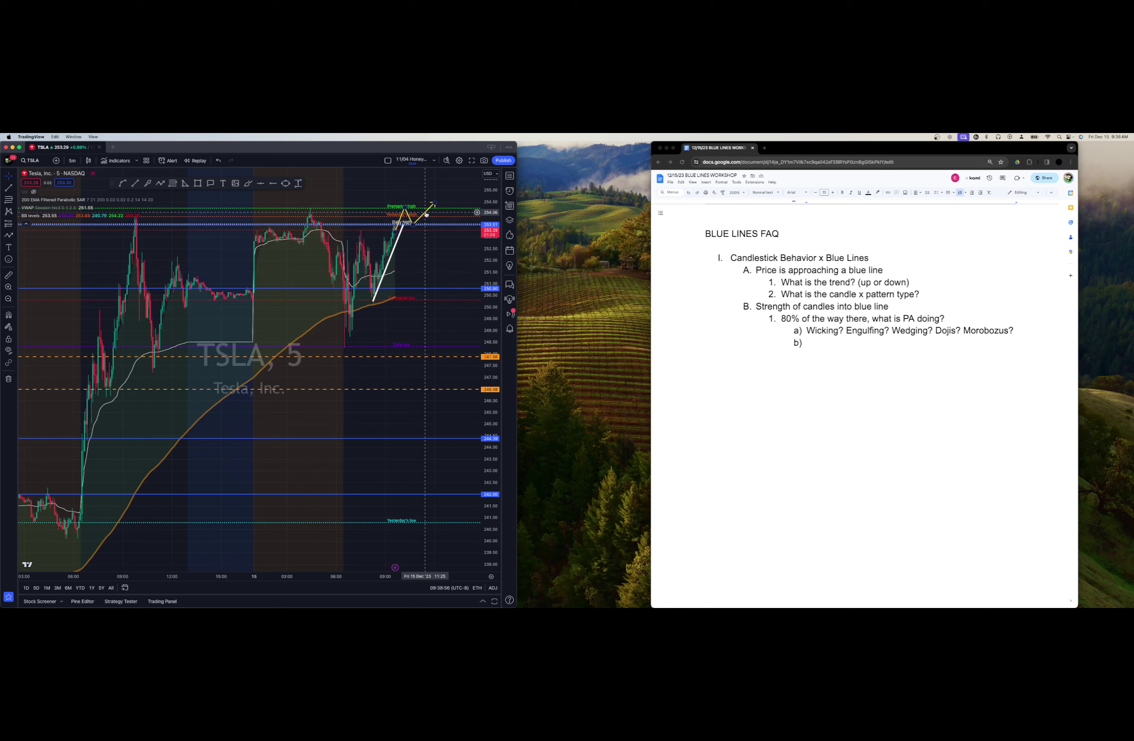
Delete the projection path and the ascending white trend line from the TSLA chart.
key(BackSpace)
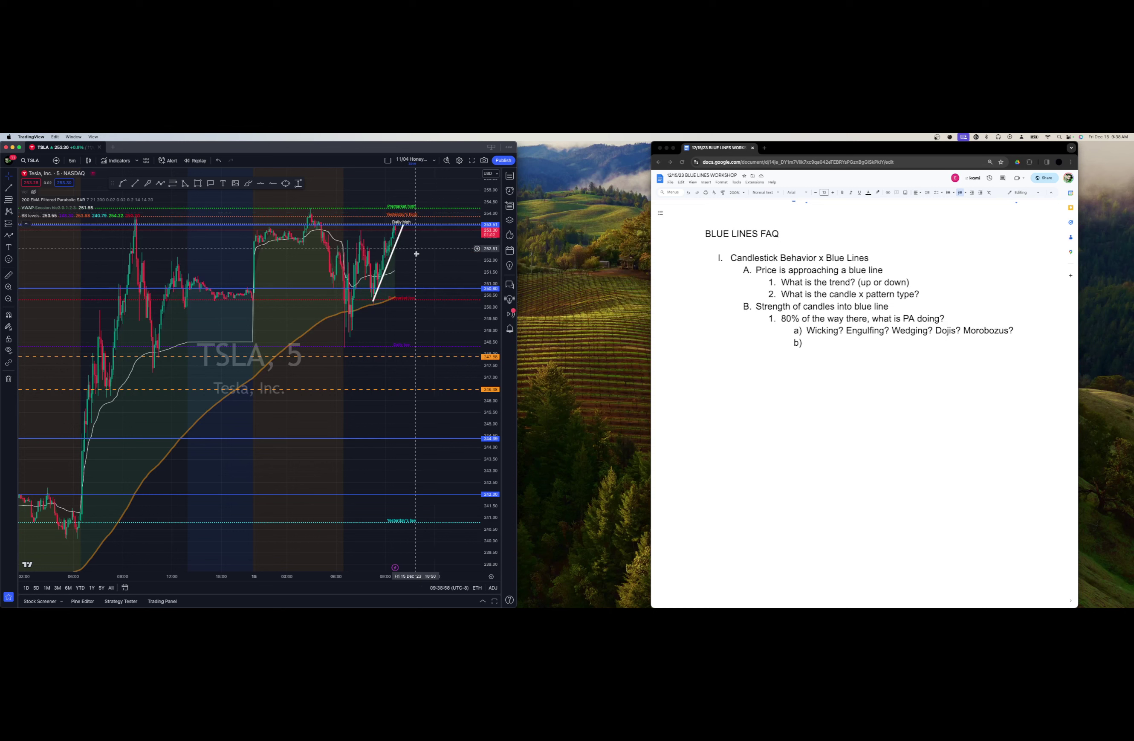
click(393, 256)
key(BackSpace)
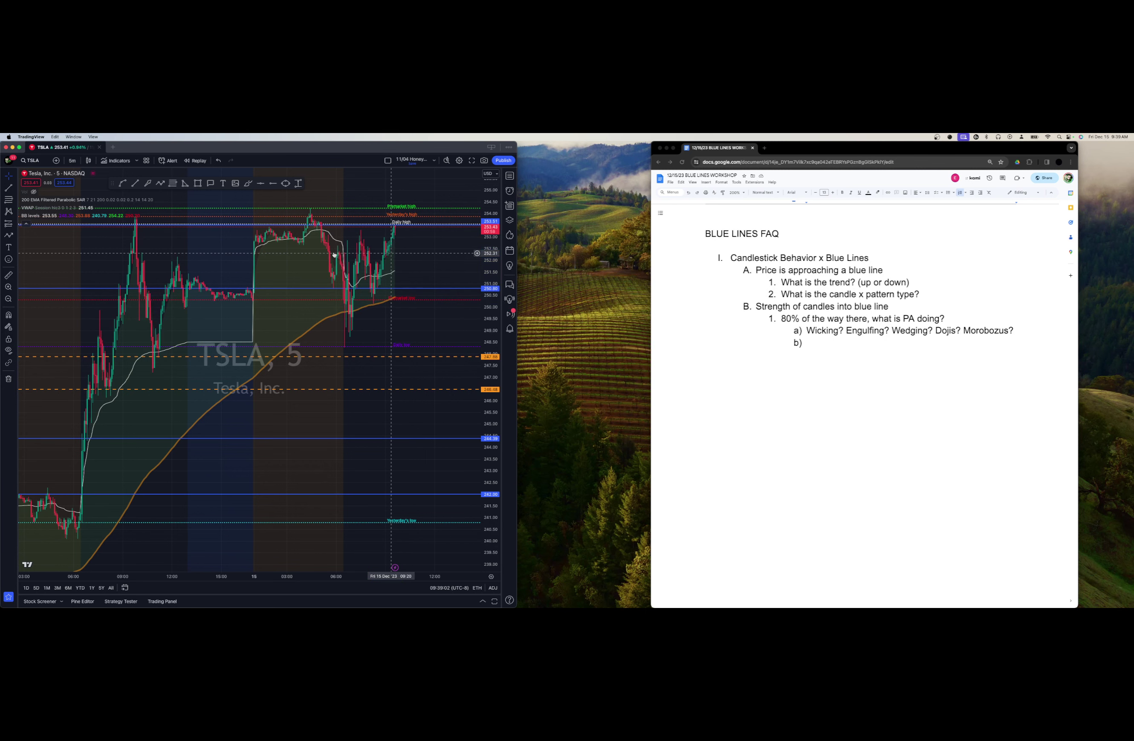
Return the chart to SPY and raise the dashed orange level near the December 14 low to about 469.5.
click(40, 162)
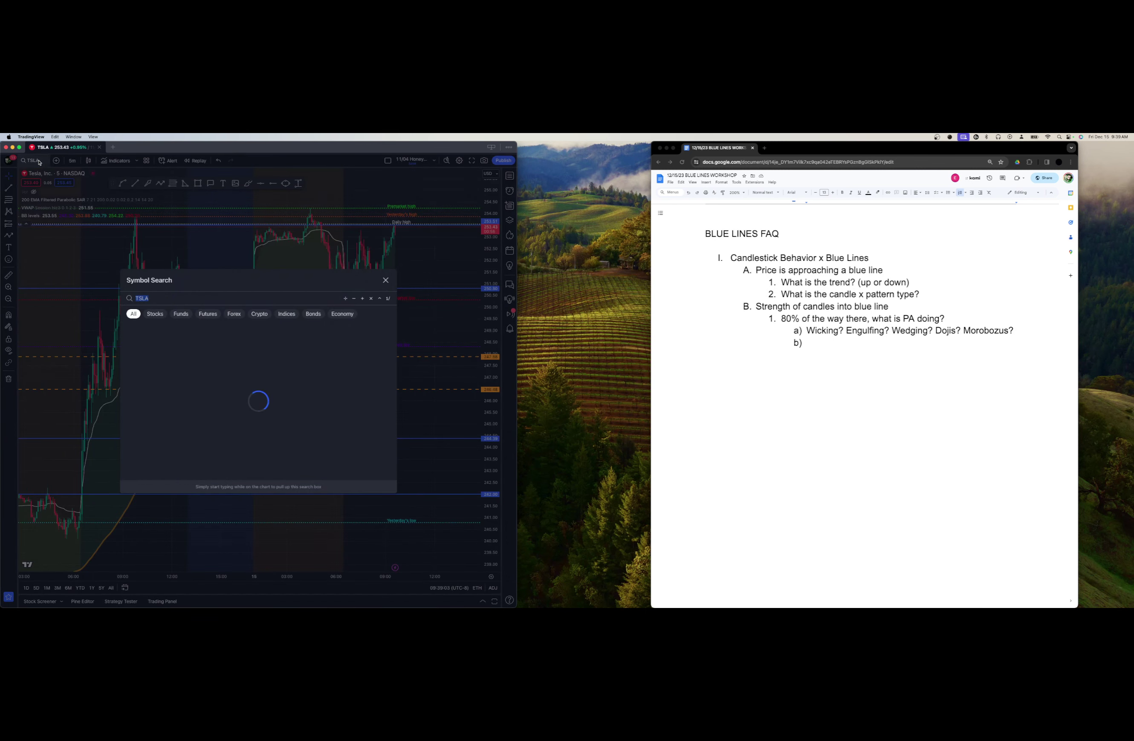
key(Escape)
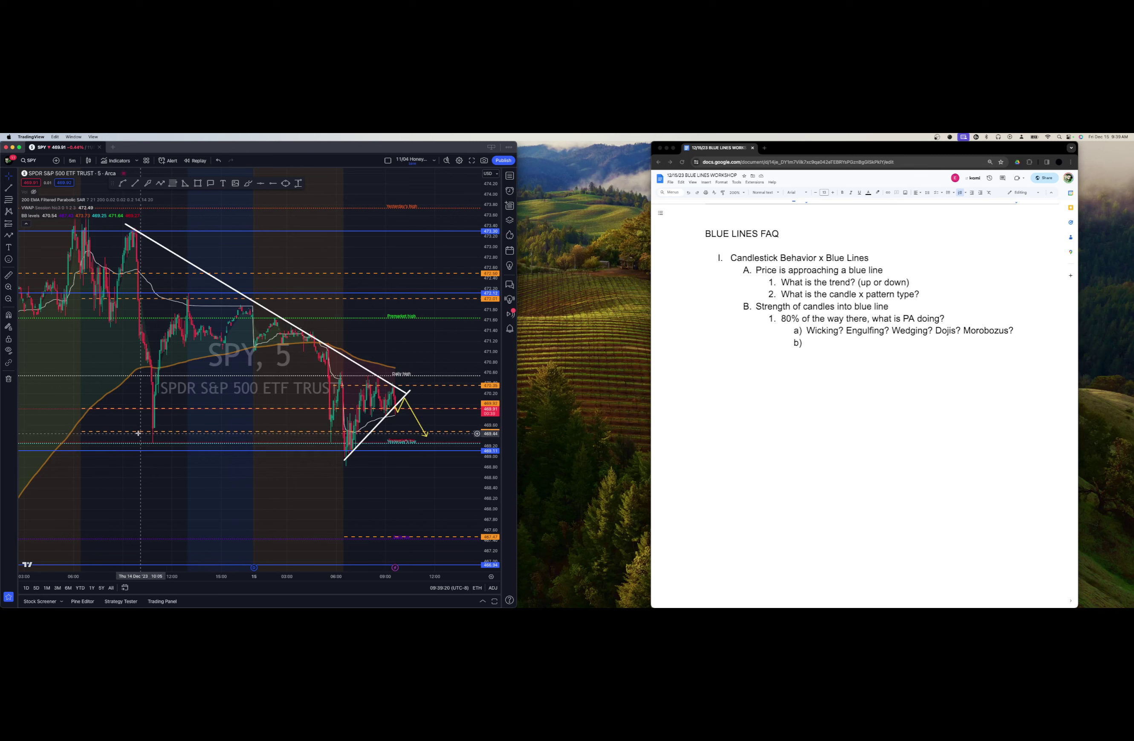
drag(140, 434, 140, 428)
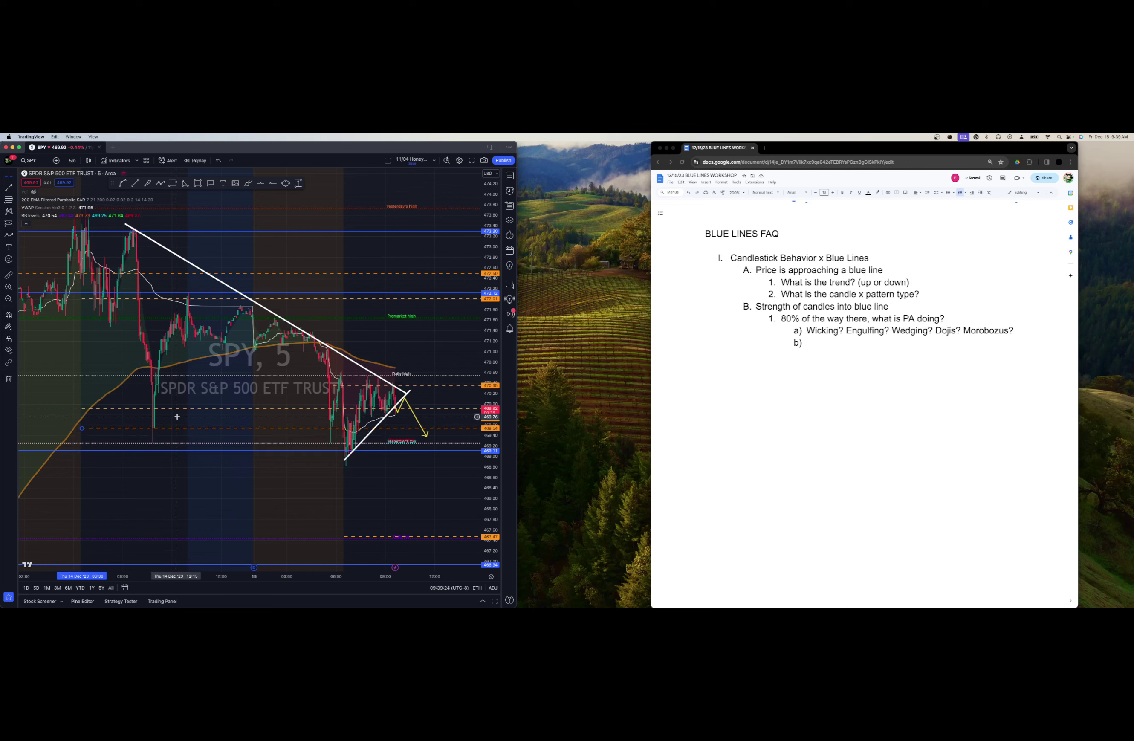